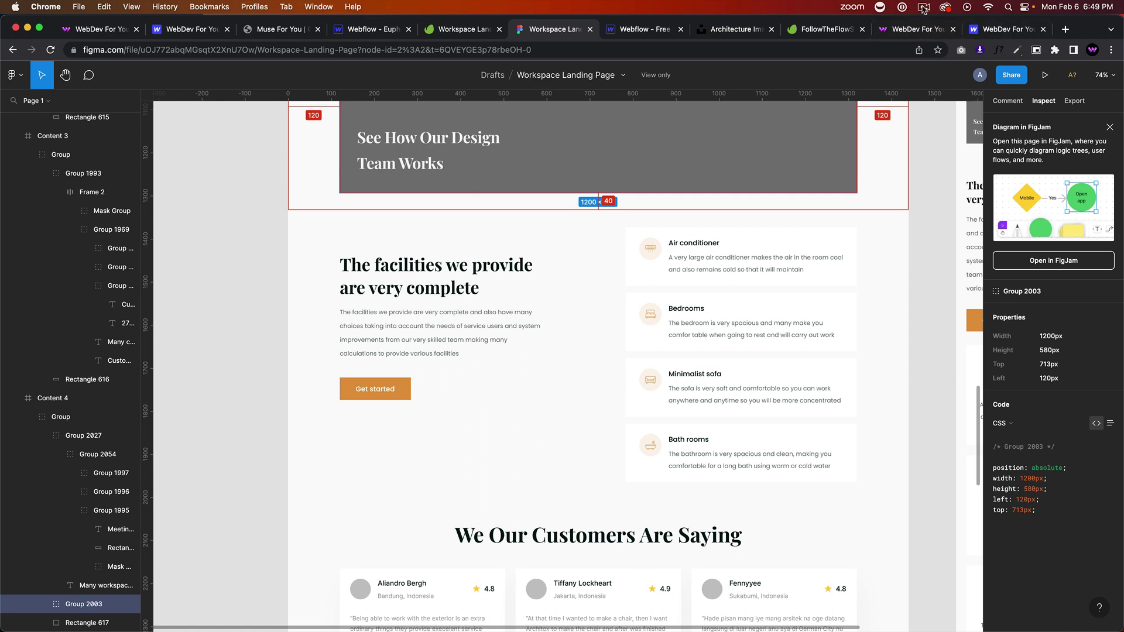
left_click(923, 10)
left_click(931, 49)
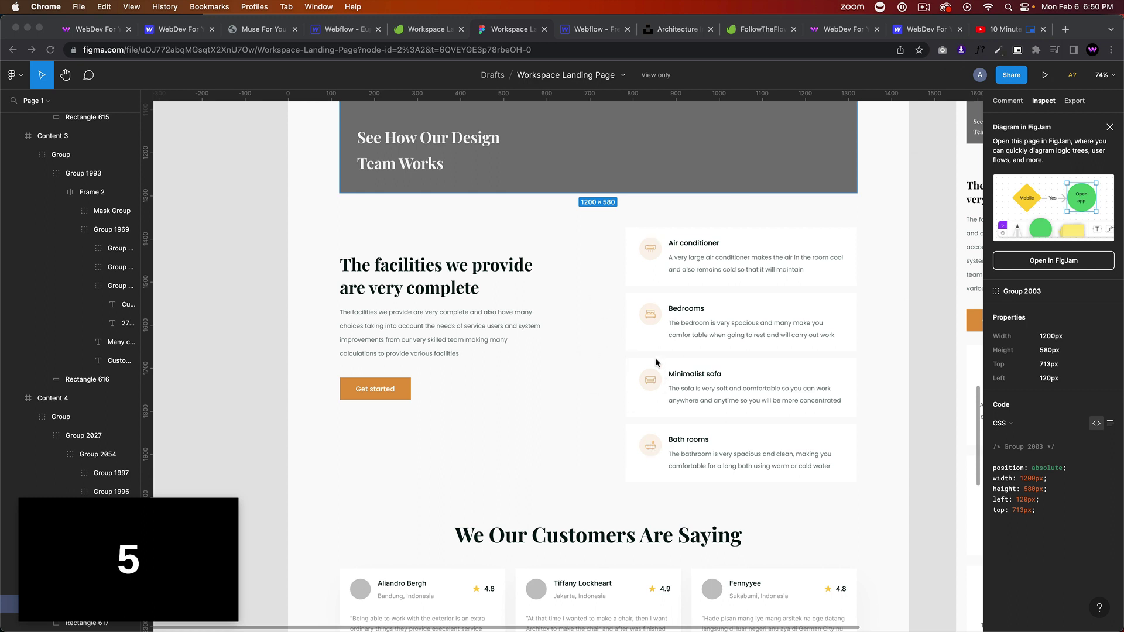
Switch to the Webflow designer and add a Section element at the end of page-wrapper, after workspace-section
mouse_move(208, 574)
left_click(582, 30)
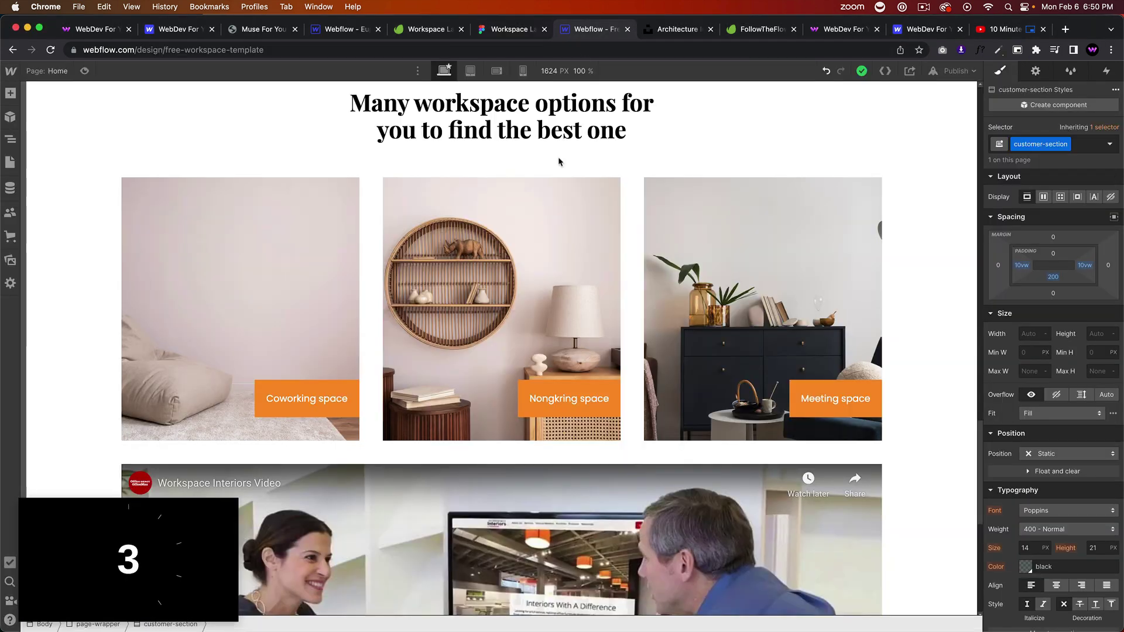
scroll(235, 339, "down", 5)
left_click(11, 139)
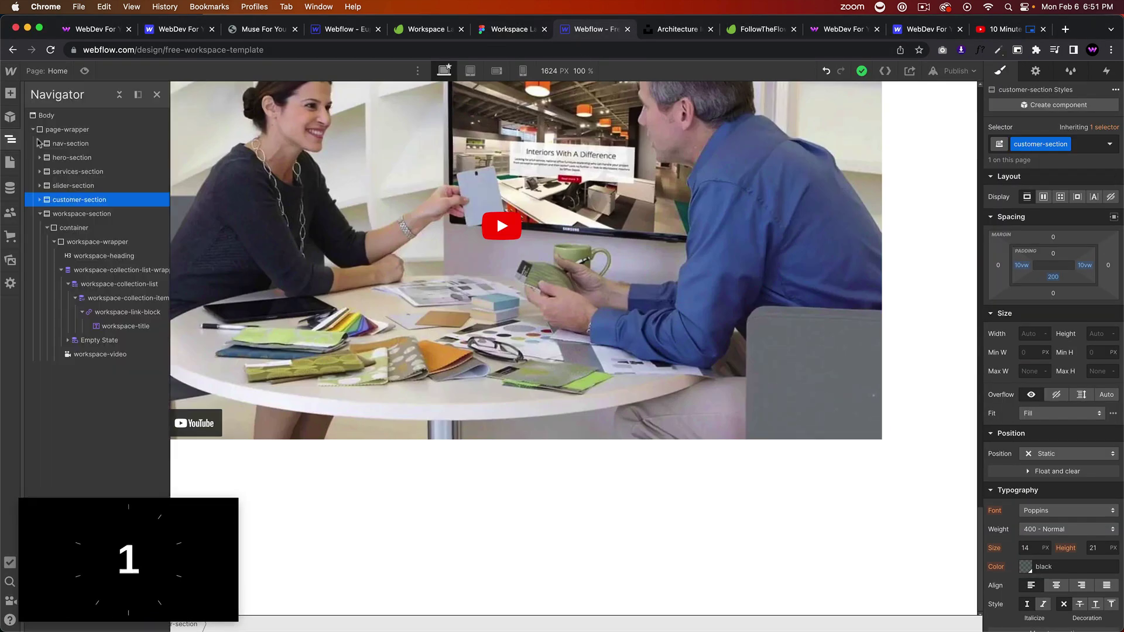
left_click(88, 130)
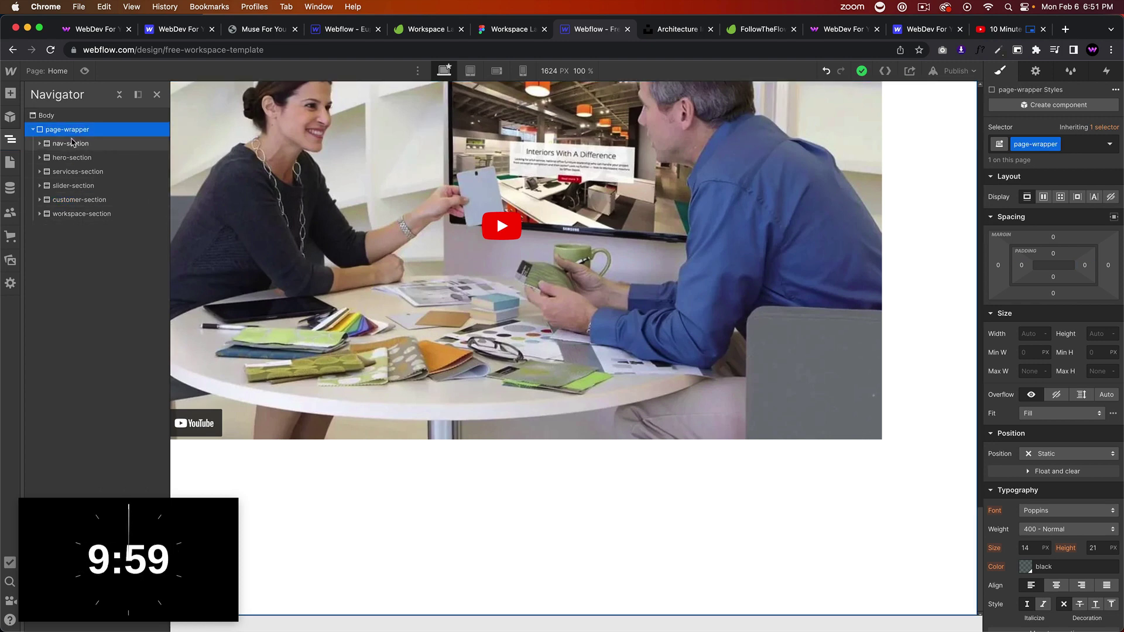
key("super+k")
type("s")
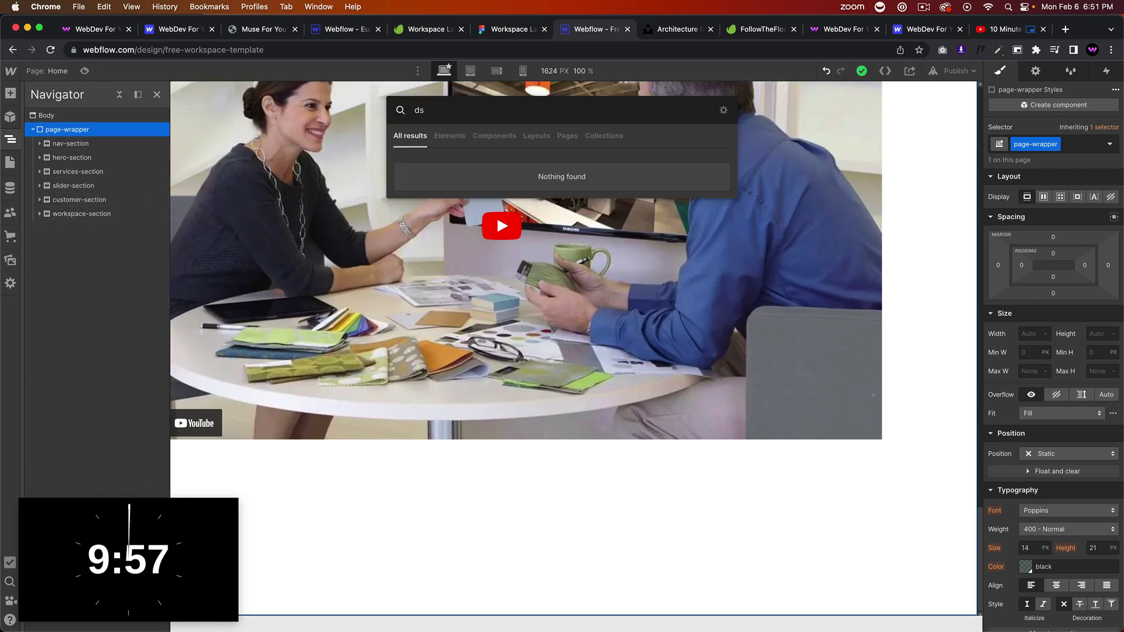
type("ection")
key("Return")
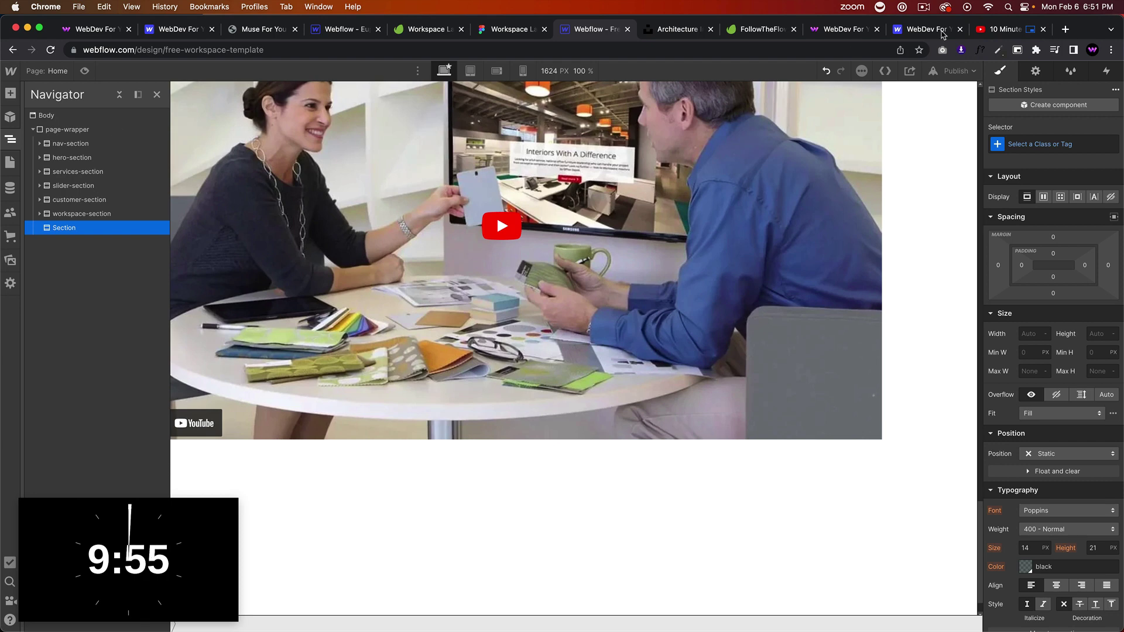
Give the new section the class facilities-section
left_click(1033, 145)
type("facilities-s")
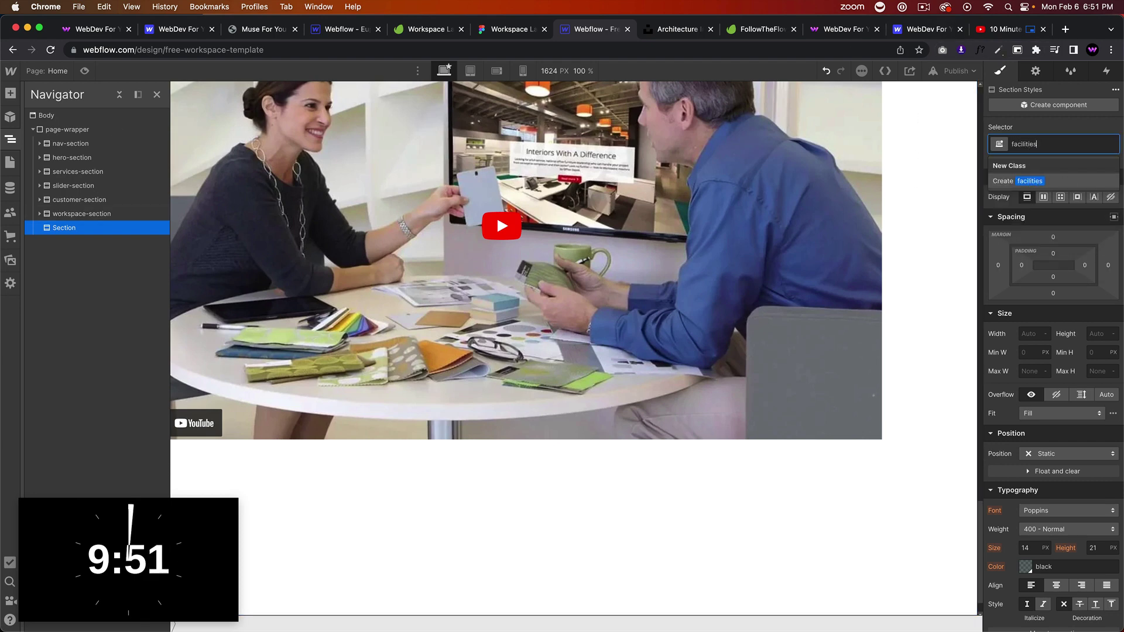
type("ection")
key("Return")
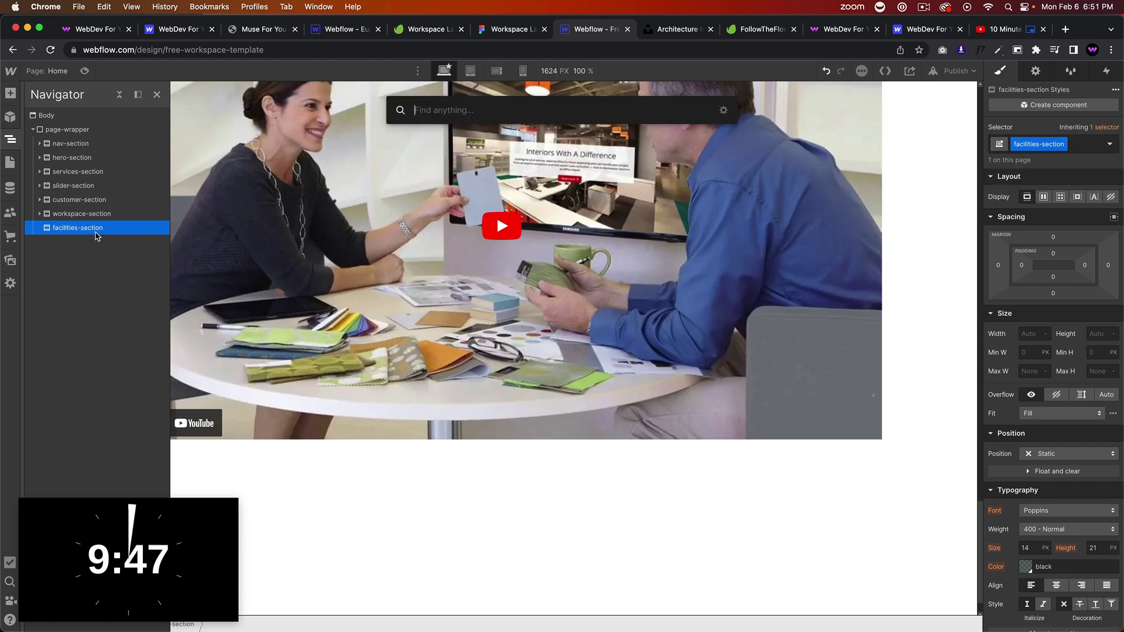
Add a div block inside facilities-section and assign it the existing class container
left_click(726, 309)
left_click(1041, 148)
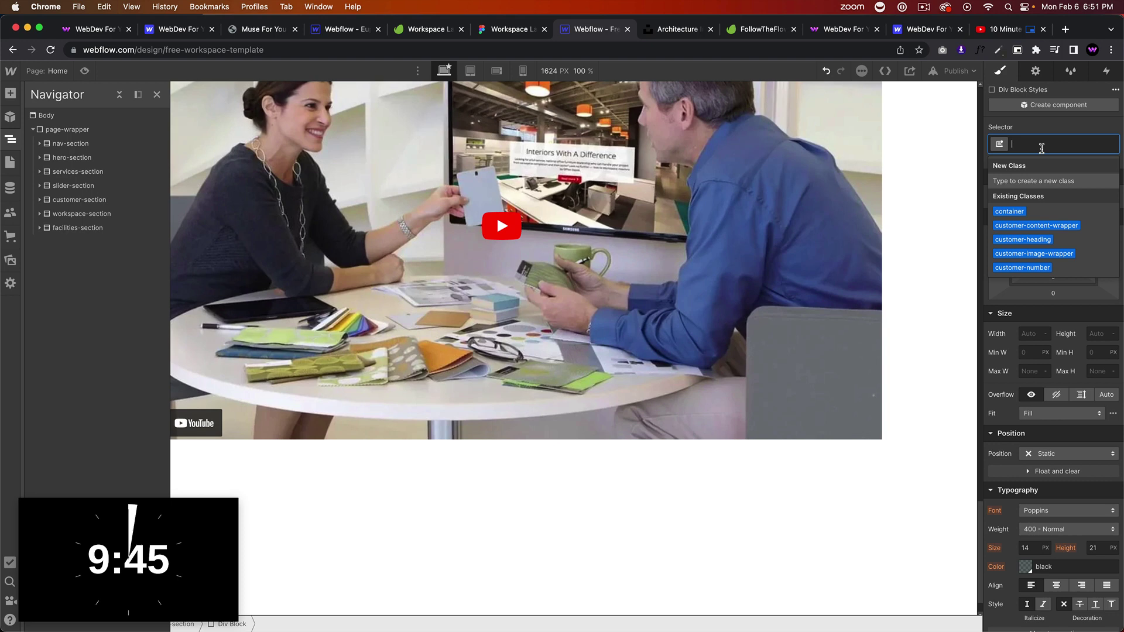
type("contain")
key("Return")
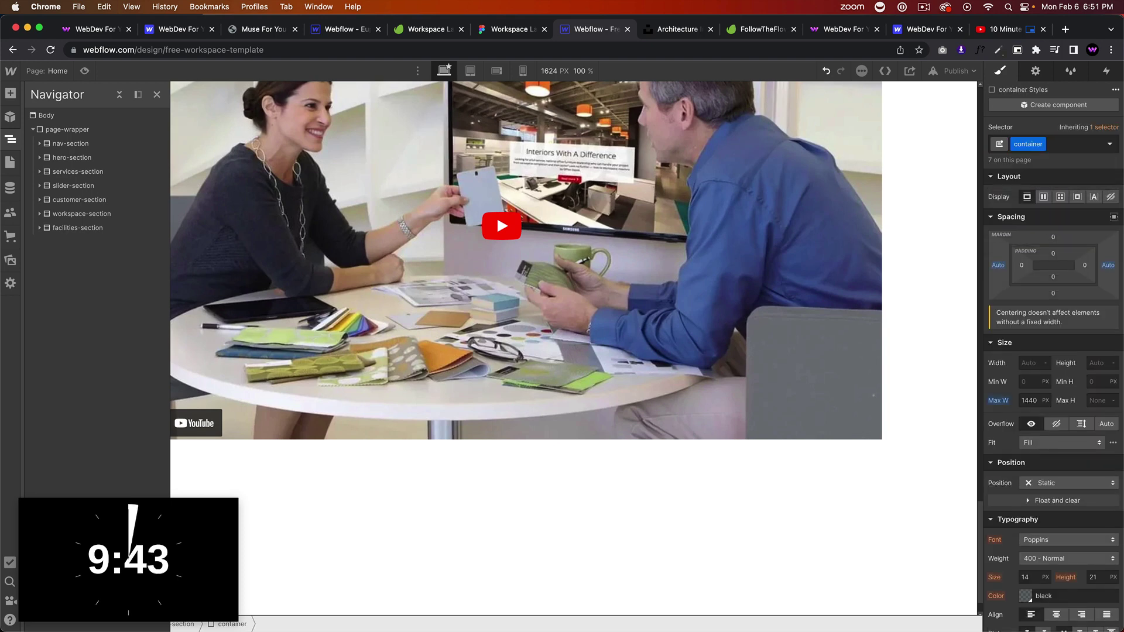
Set the left and right padding of facilities-section to 10vw
left_click(105, 230)
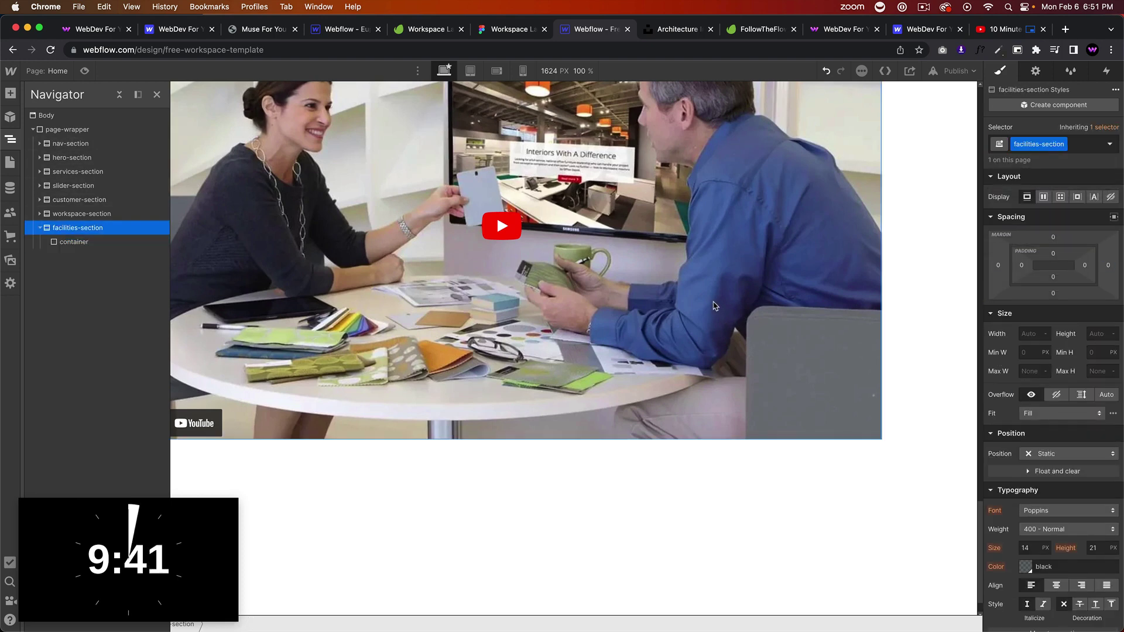
left_click(1023, 267)
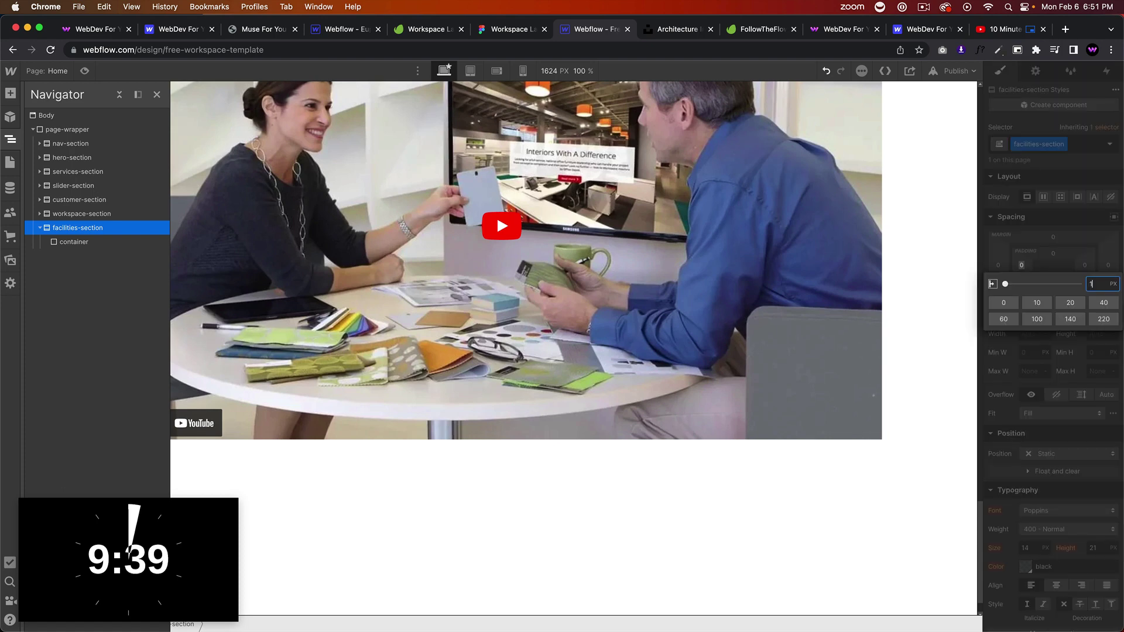
key("Return")
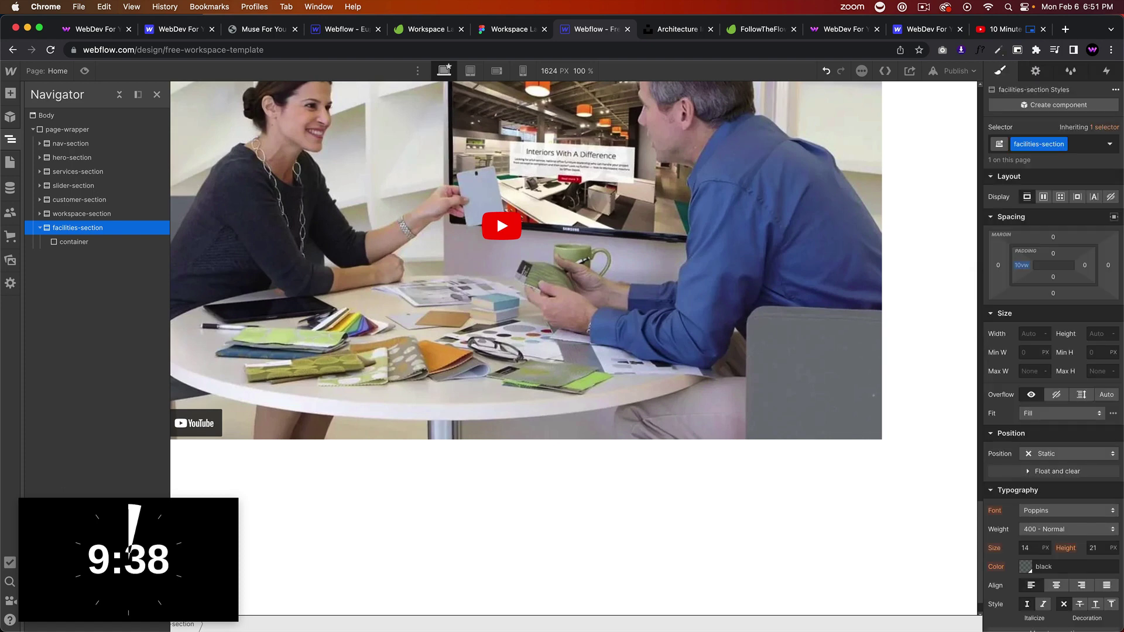
left_click(1084, 265)
type("10vw")
key("Return")
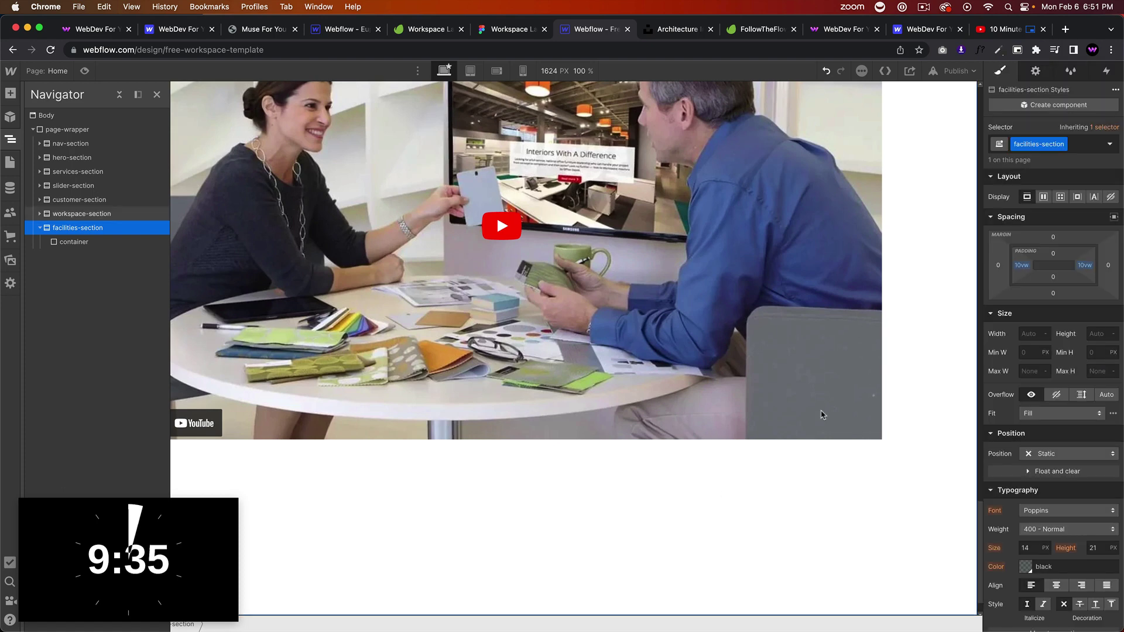
Set the bottom padding of facilities-section to 300 px
left_click(1052, 277)
type("300")
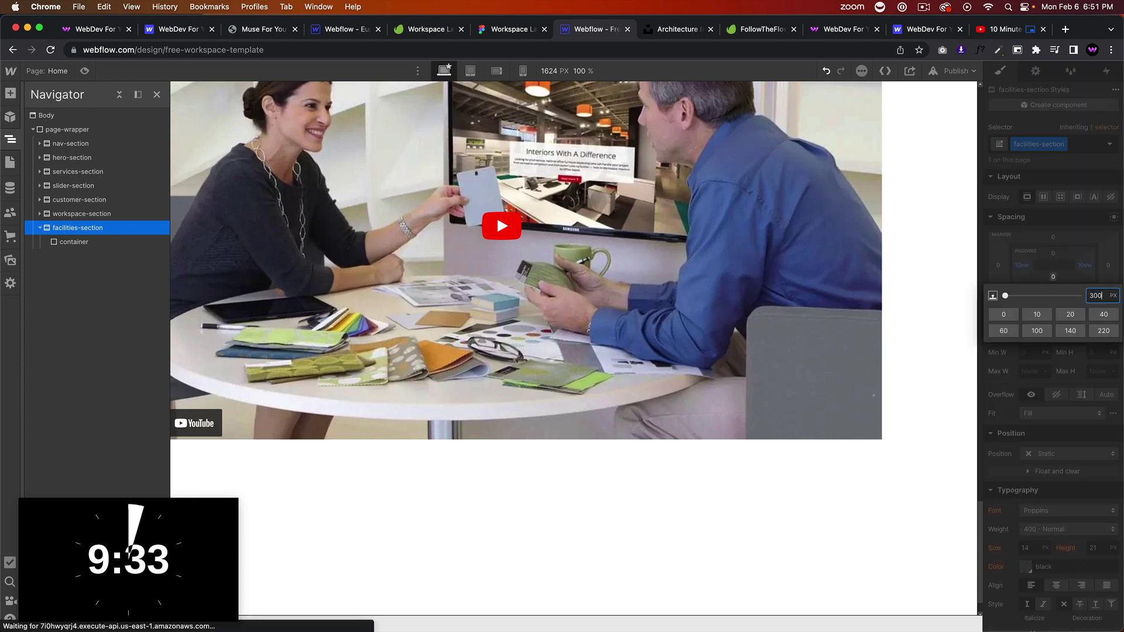
key("Return")
scroll(428, 283, "down", 4)
left_click(392, 459)
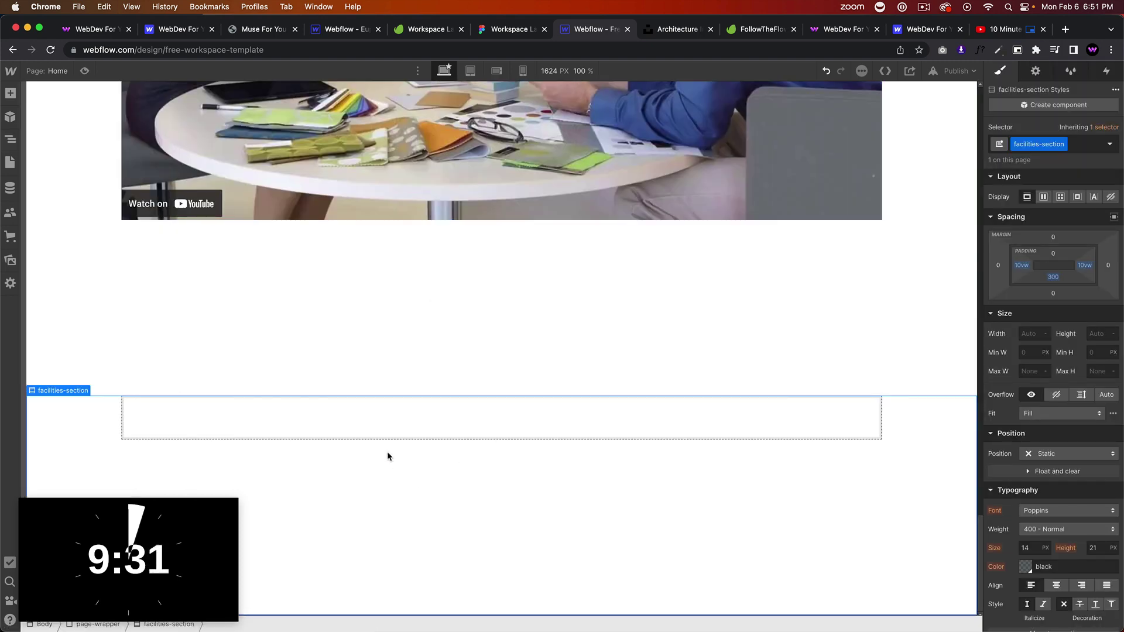
Reopen the Navigator and pin it so it stays open beside the canvas
left_click(10, 139)
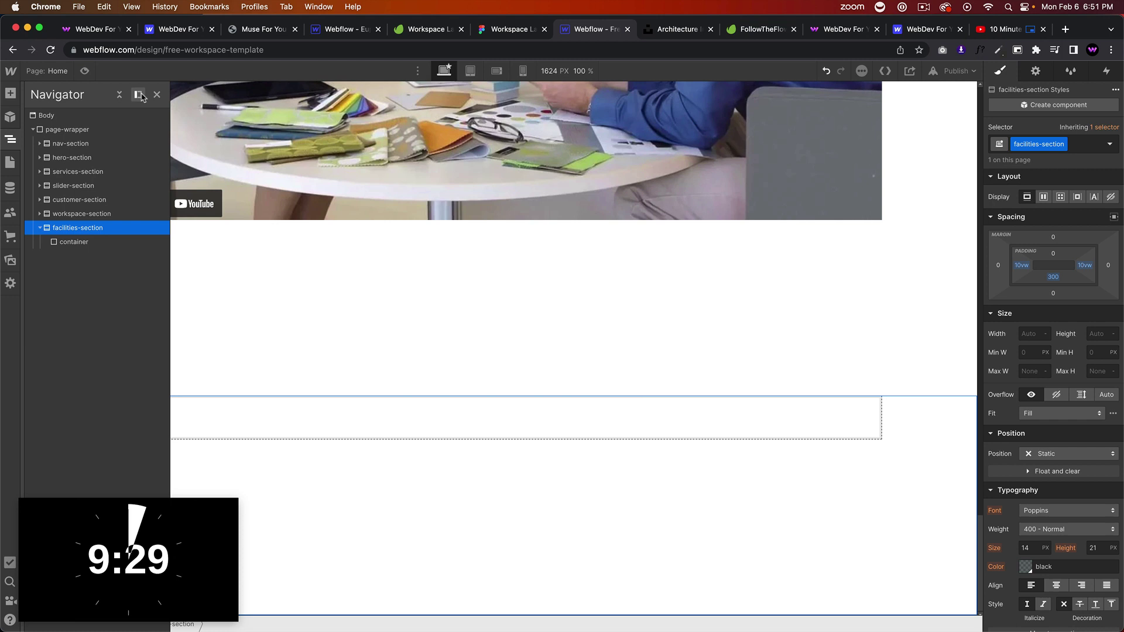
left_click(489, 431)
left_click(353, 484)
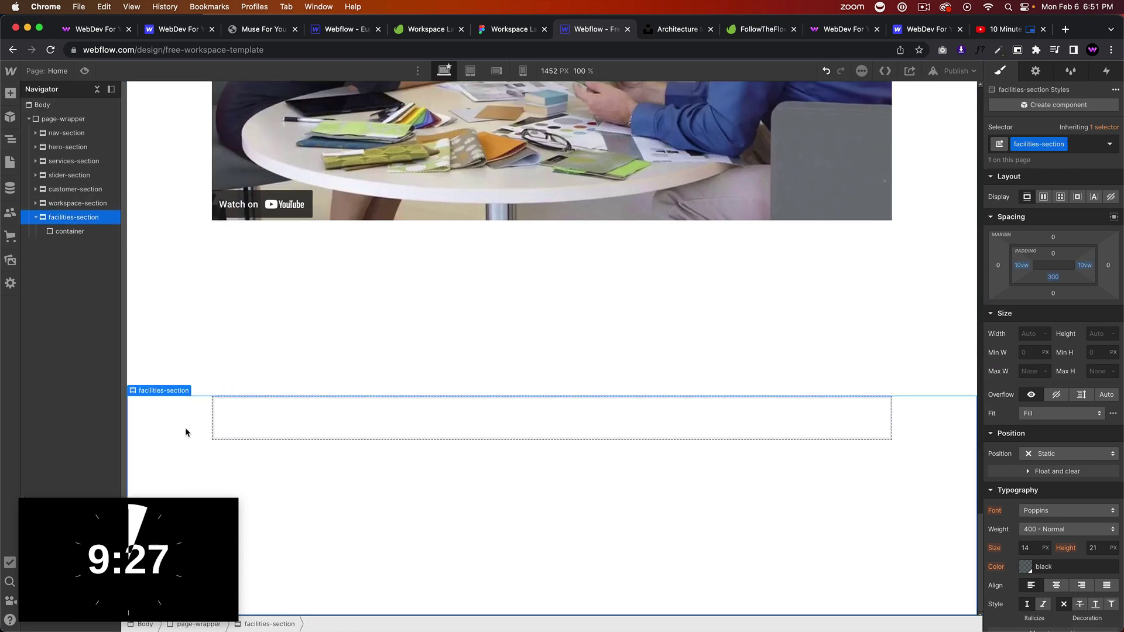
Add a div block inside the facilities-section container and give it the class facilities-wrapper
left_click(318, 416)
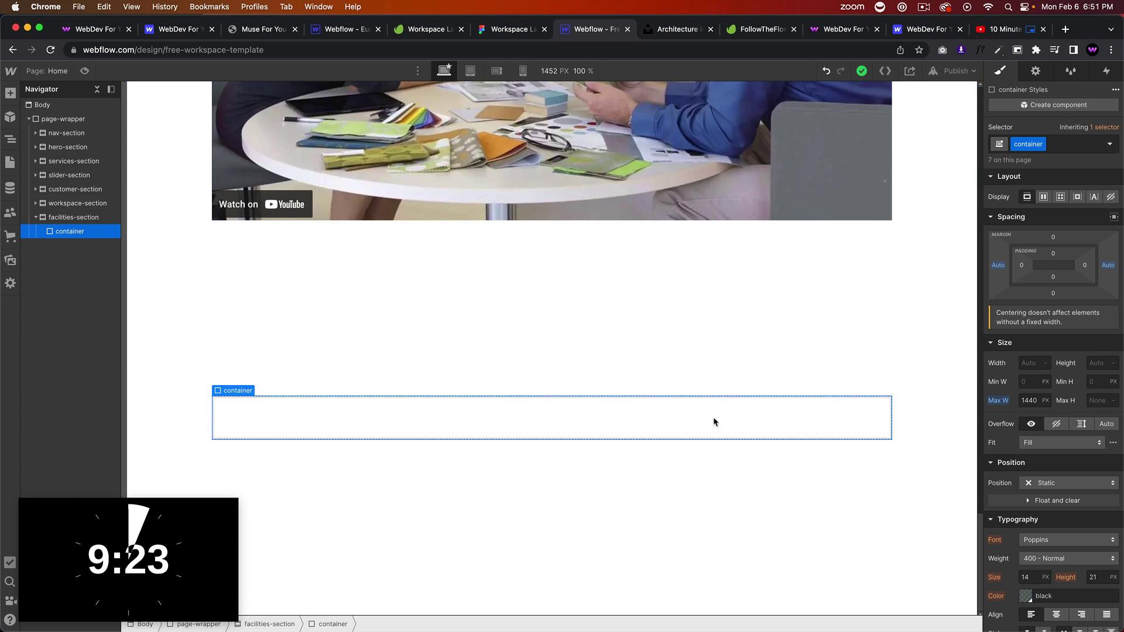
key("super+e")
type("div")
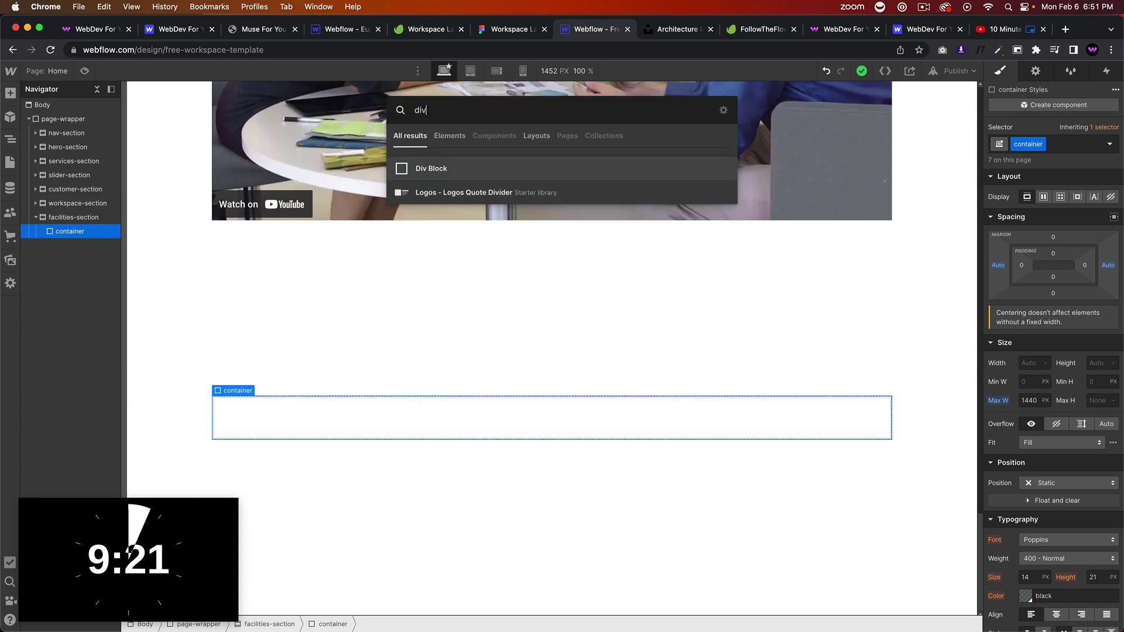
key("Return")
left_click(1038, 144)
type("facil")
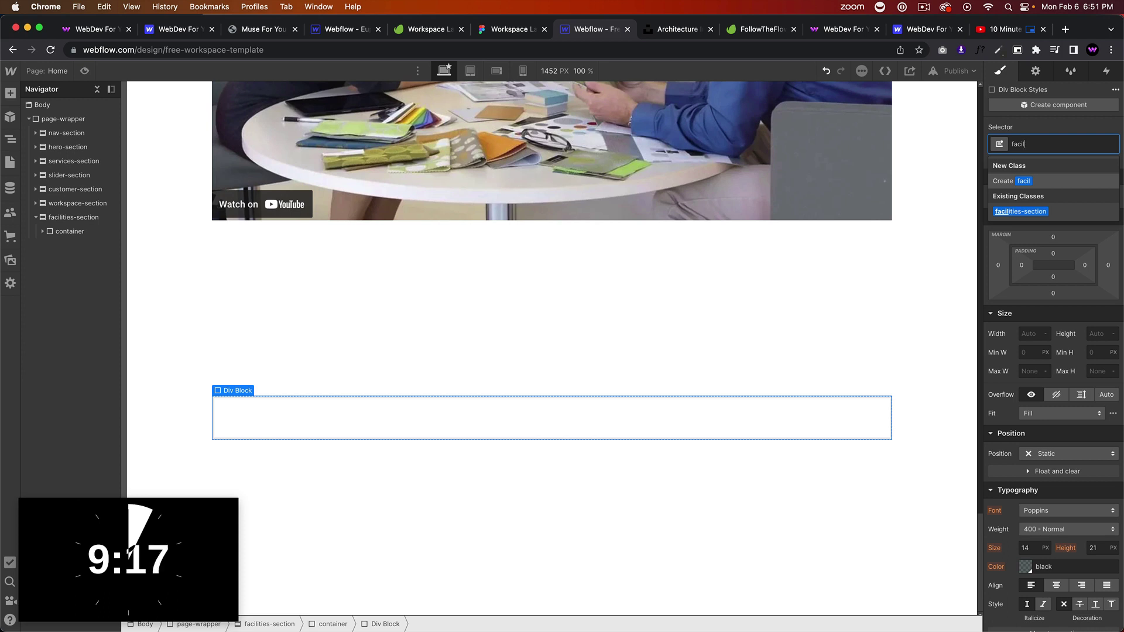
type("tties-wrapper")
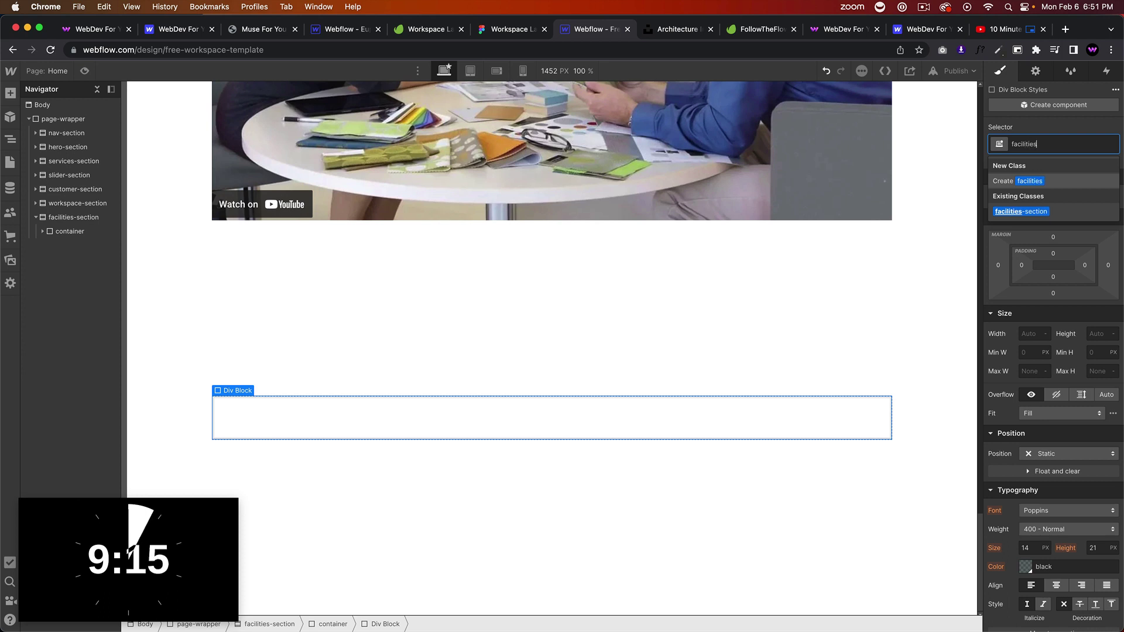
key("Return")
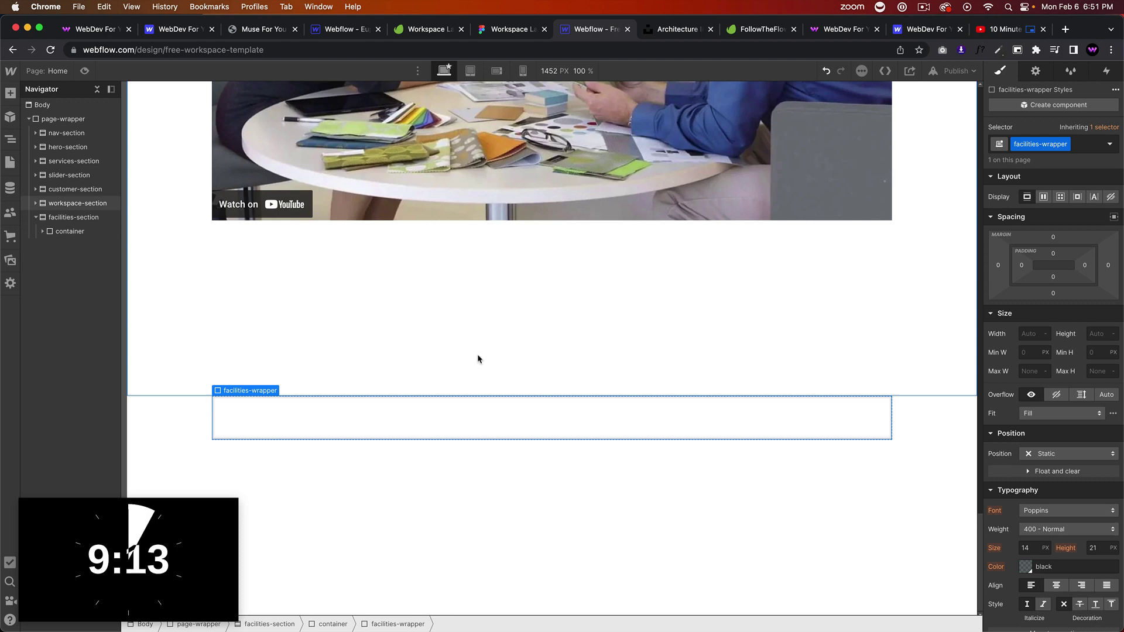
Check the facilities layout in Figma, and in Webflow add a div block with the class facilities-left inside facilities-wrapper
left_click(535, 29)
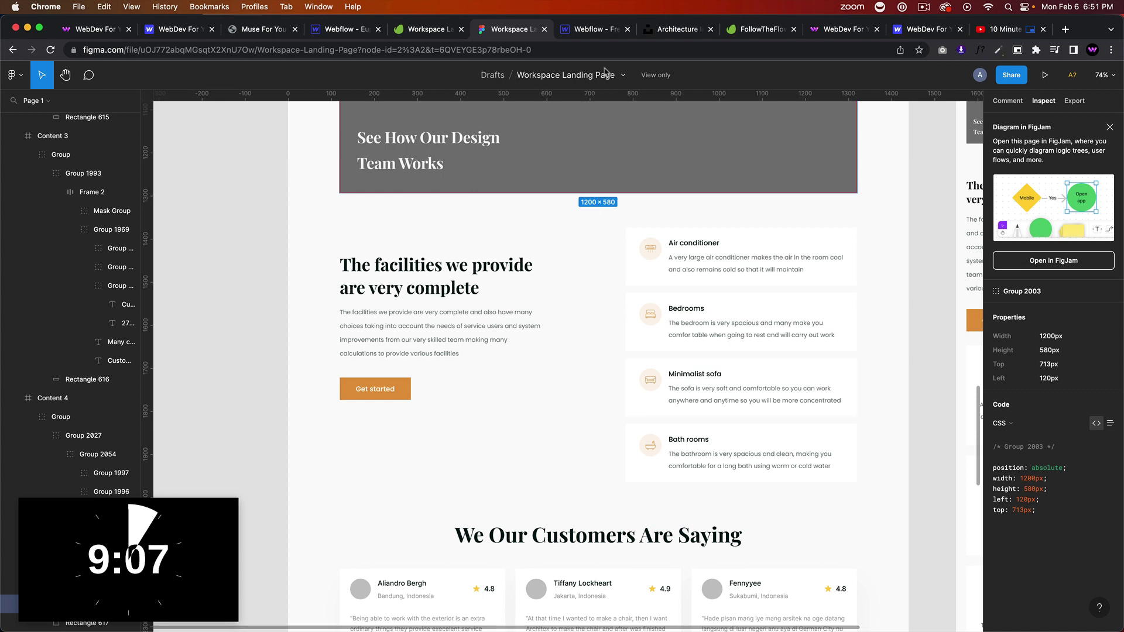
left_click(596, 30)
key("super+e")
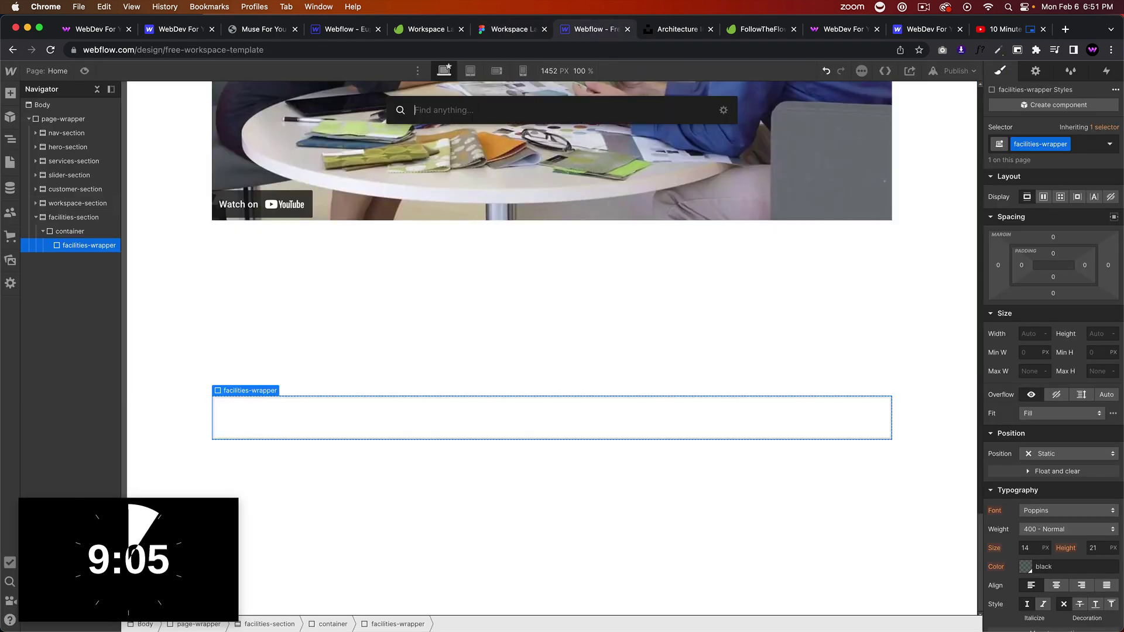
type("div")
key("Return")
left_click(1026, 143)
type("fa")
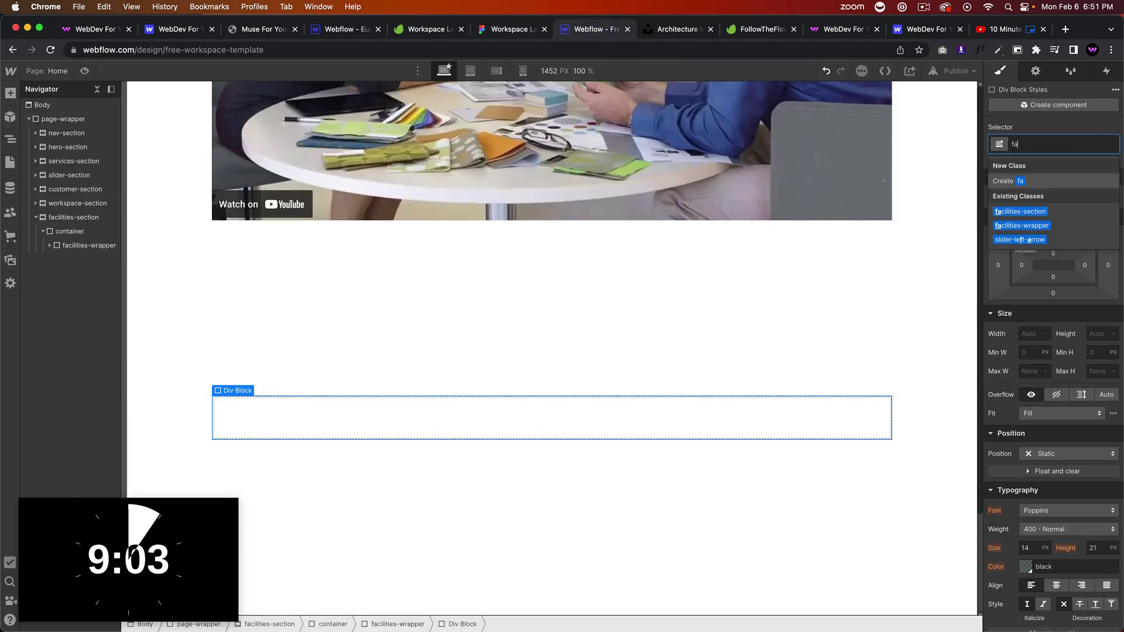
type("cilities-left")
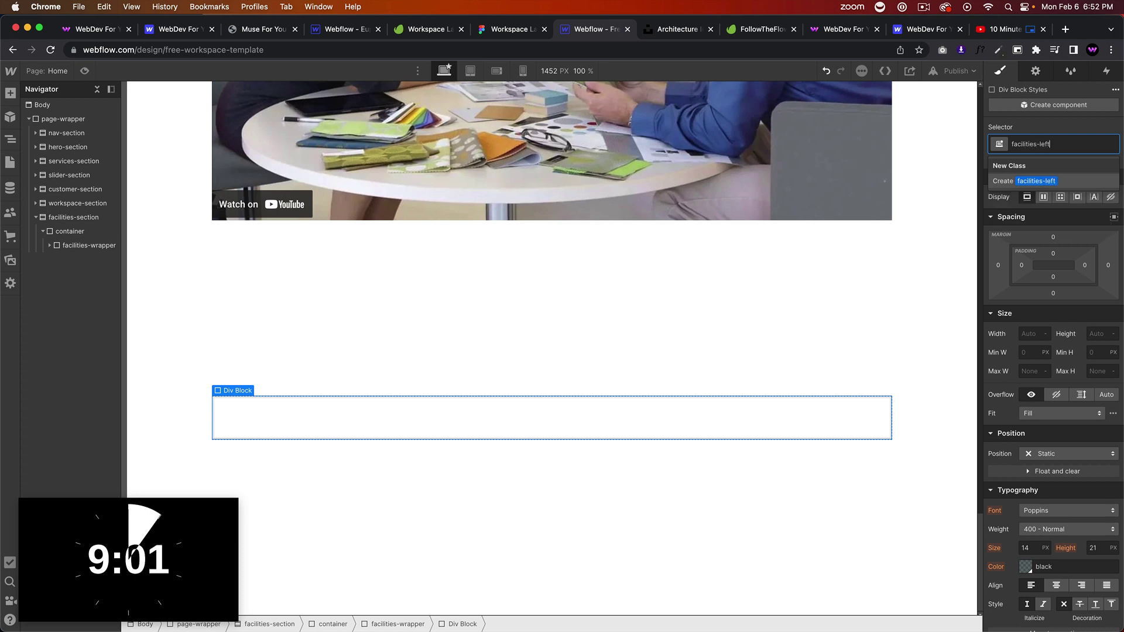
key("Return")
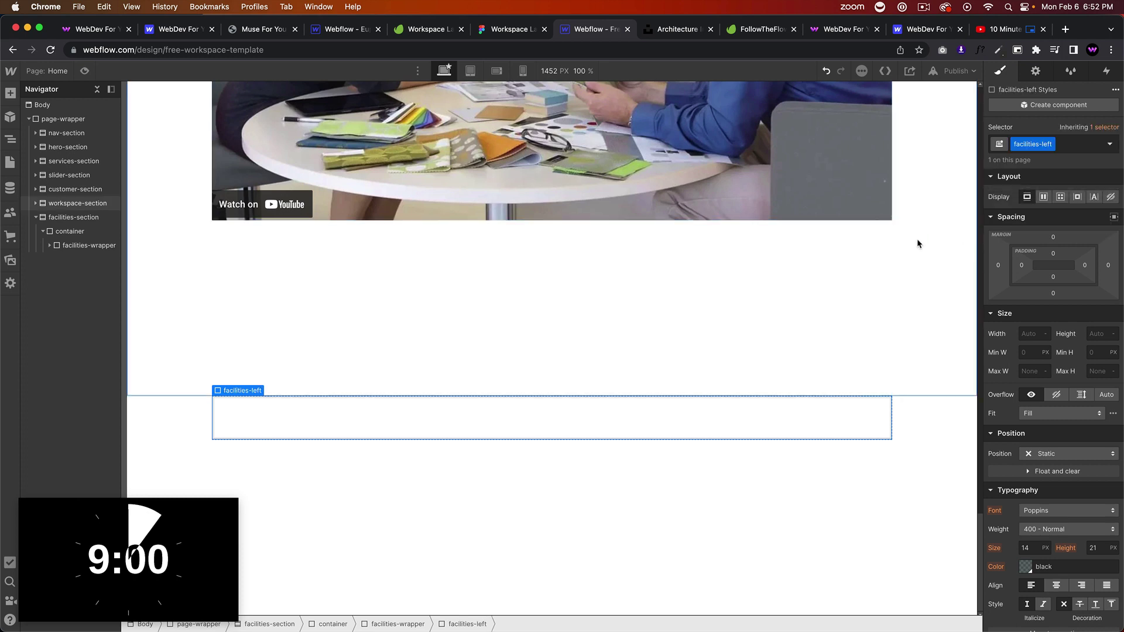
Set facilities-wrapper to a horizontal flex layout and make facilities-left grow to fill the available width
left_click(71, 246)
left_click(1043, 197)
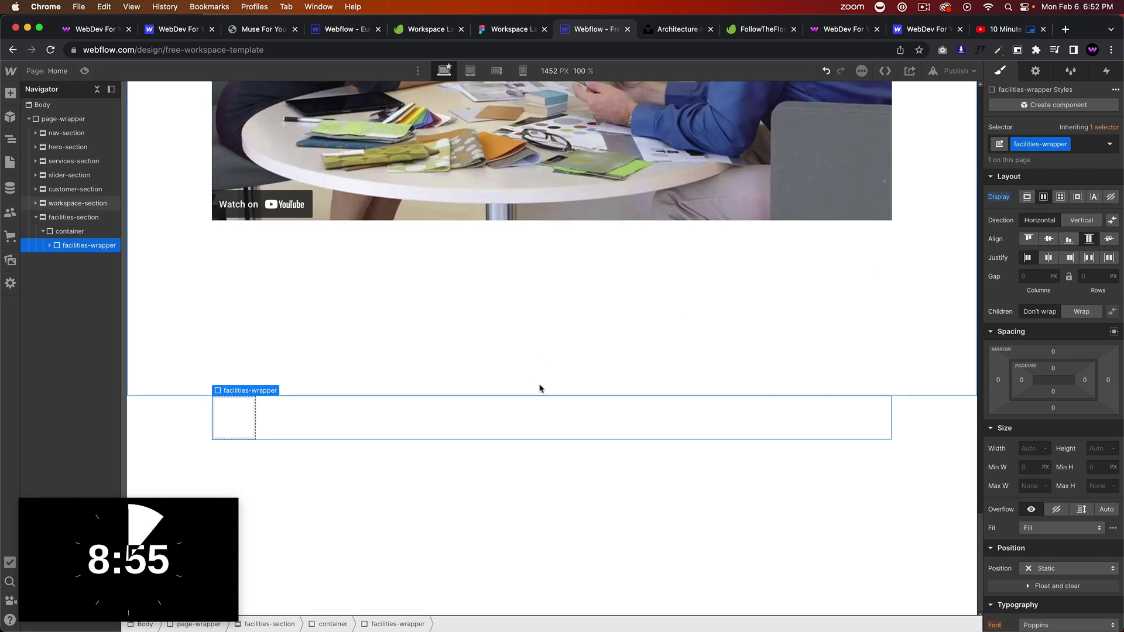
left_click(251, 422)
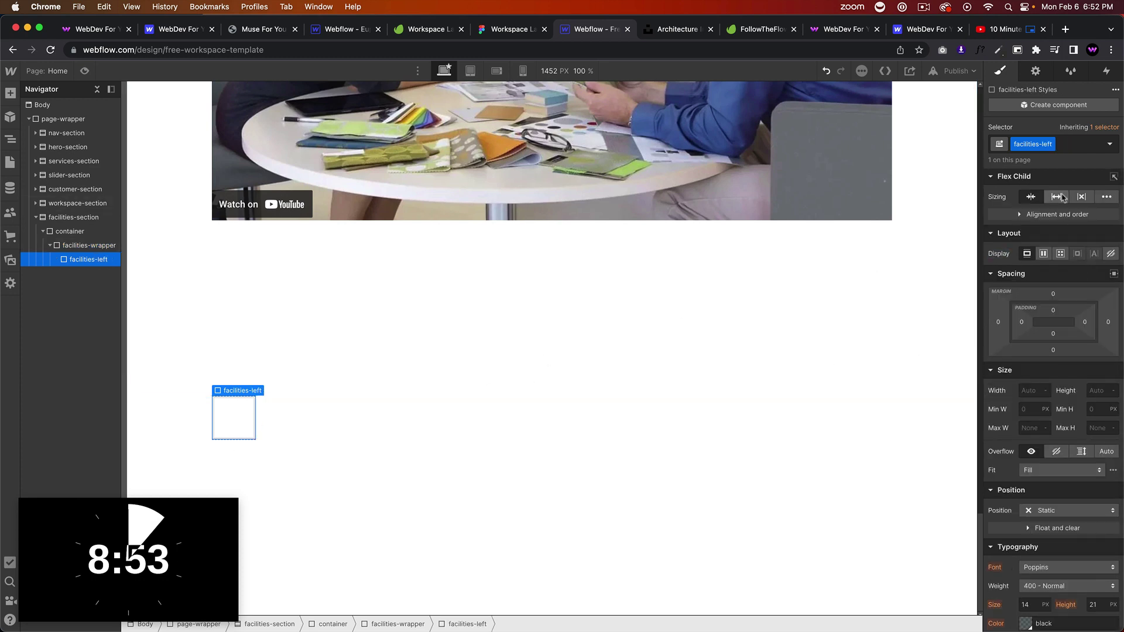
left_click(1056, 197)
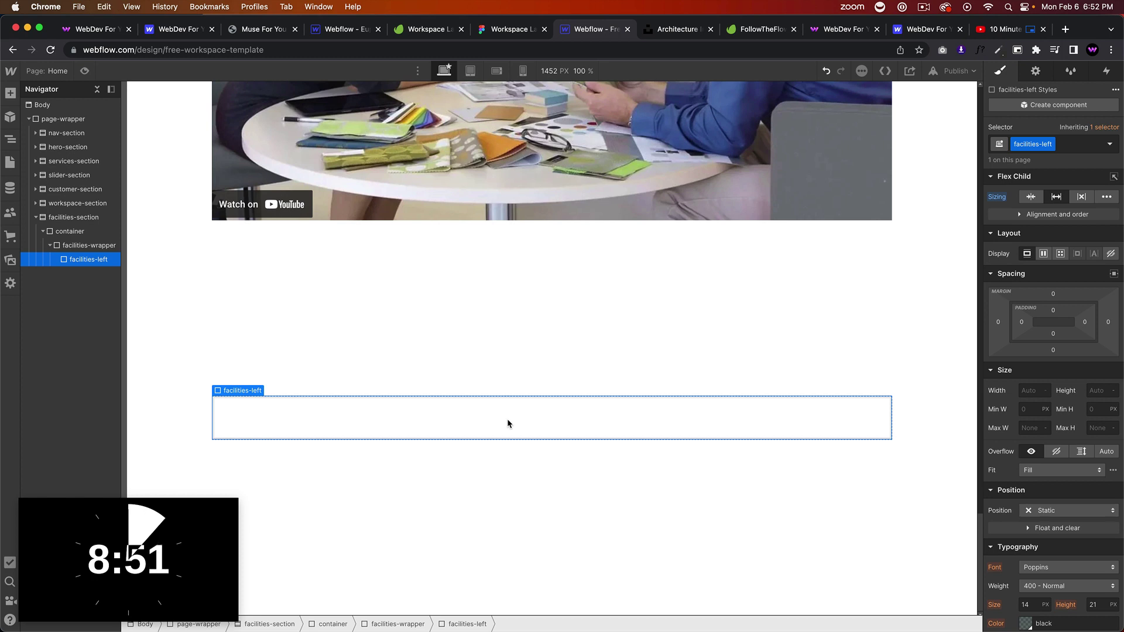
Duplicate the facilities-left div together with its class and rename the copied class to facilities-right
key("super+d")
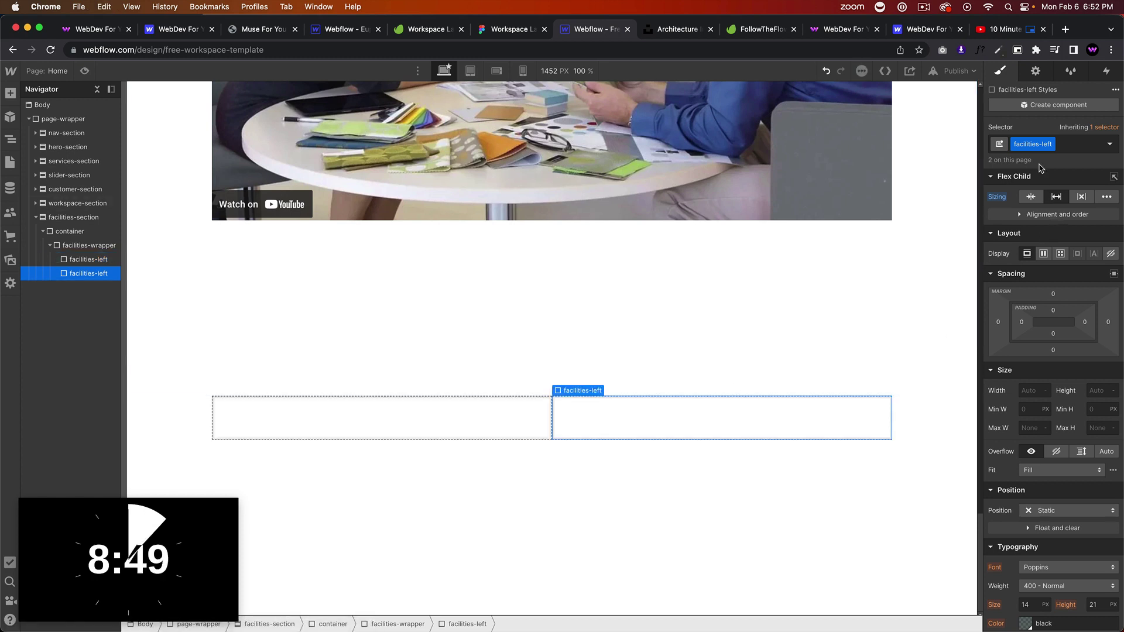
left_click(1044, 144)
left_click(1036, 171)
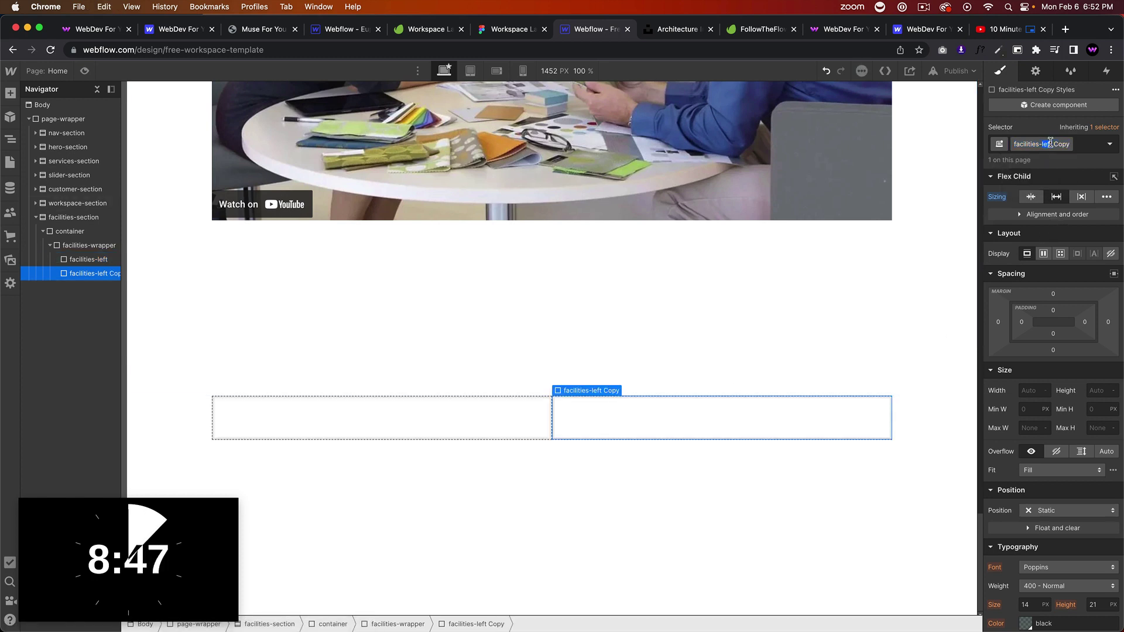
type("facilities-right")
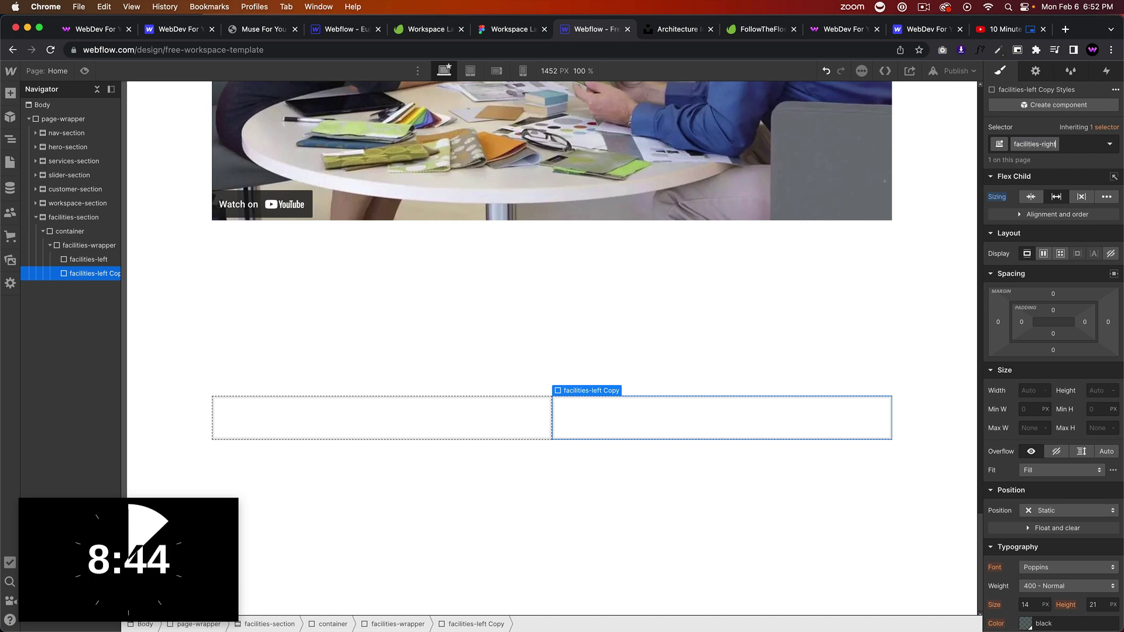
key("Return")
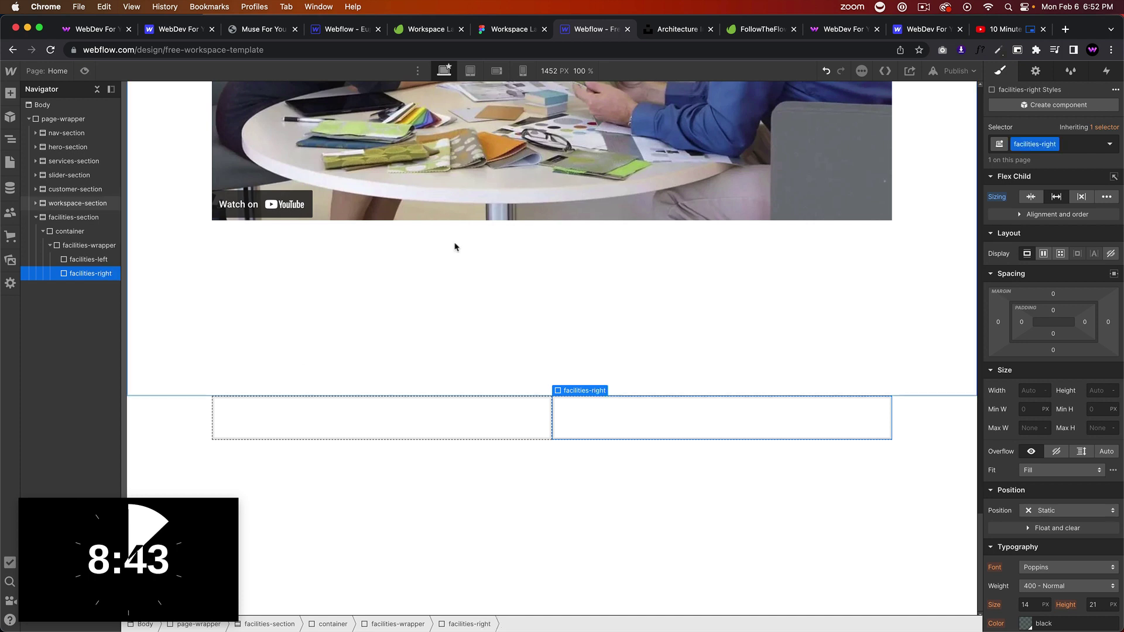
Select the facilities-left div and check the heading of the facilities section in the Figma design
left_click(326, 410)
left_click(502, 33)
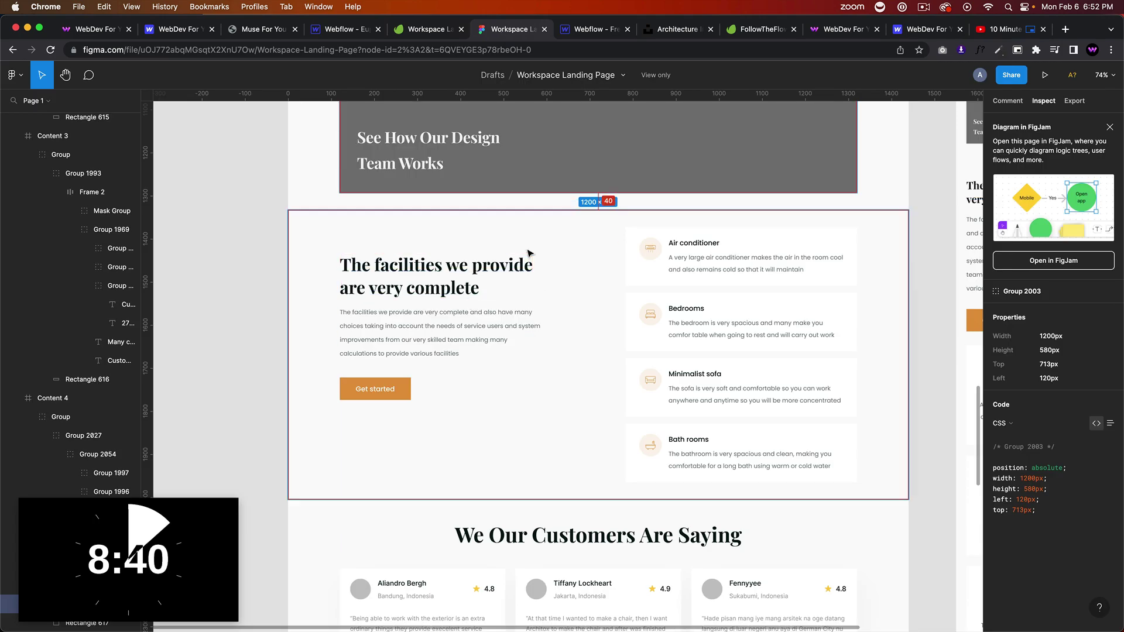
left_click(596, 29)
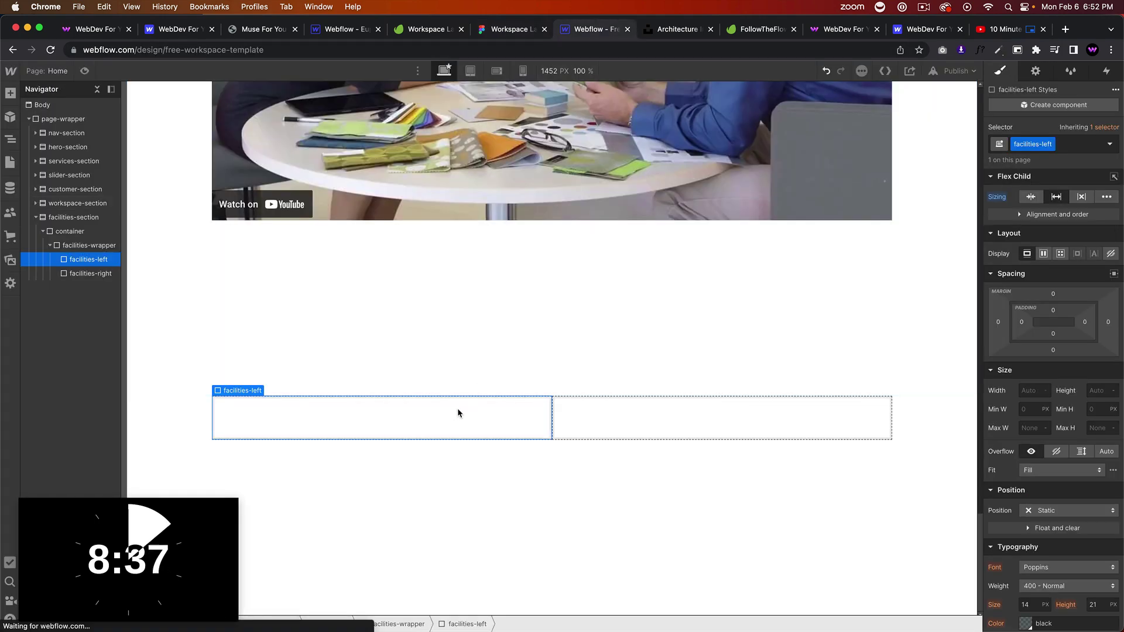
key("super+Tab")
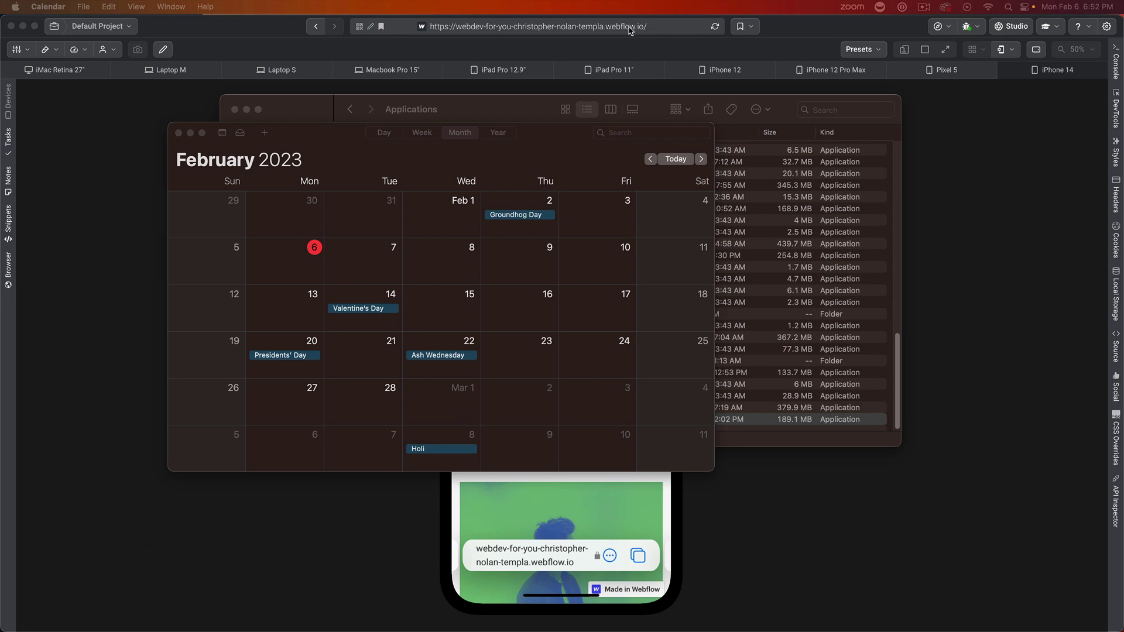
mouse_move(584, 630)
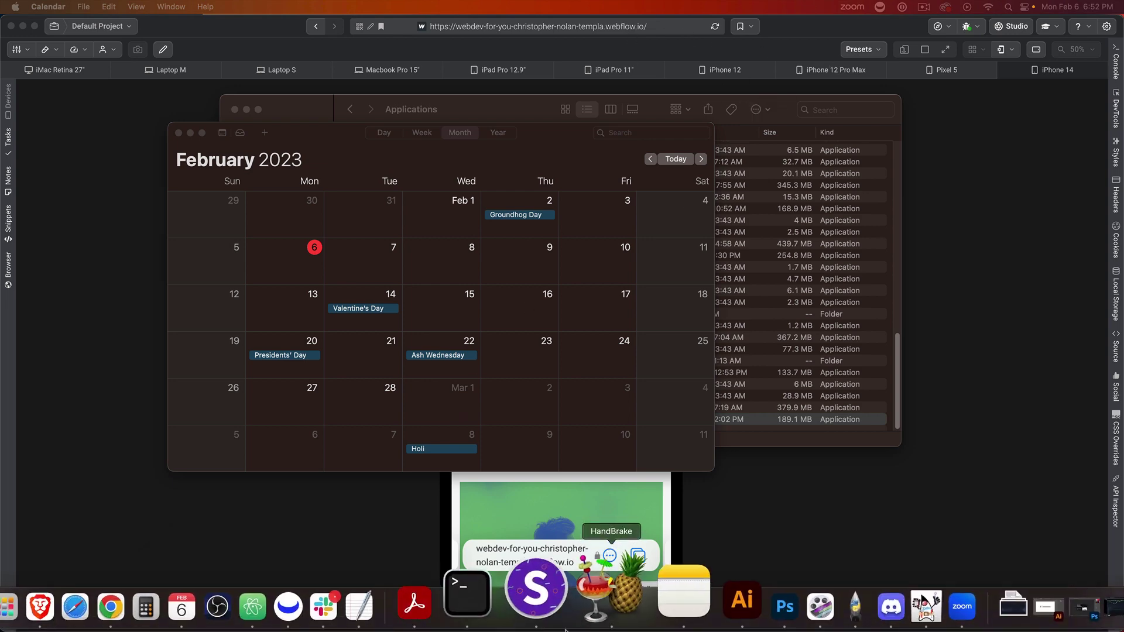
left_click(211, 572)
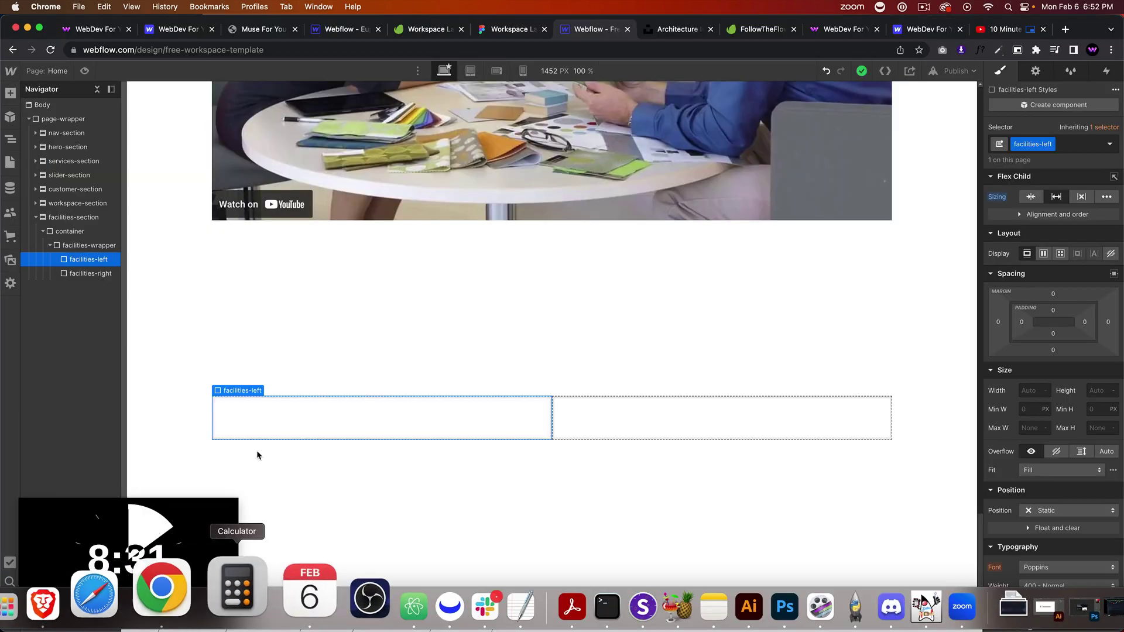
Add a heading element inside facilities-left and set its type to H3
key("super+e")
type("headin")
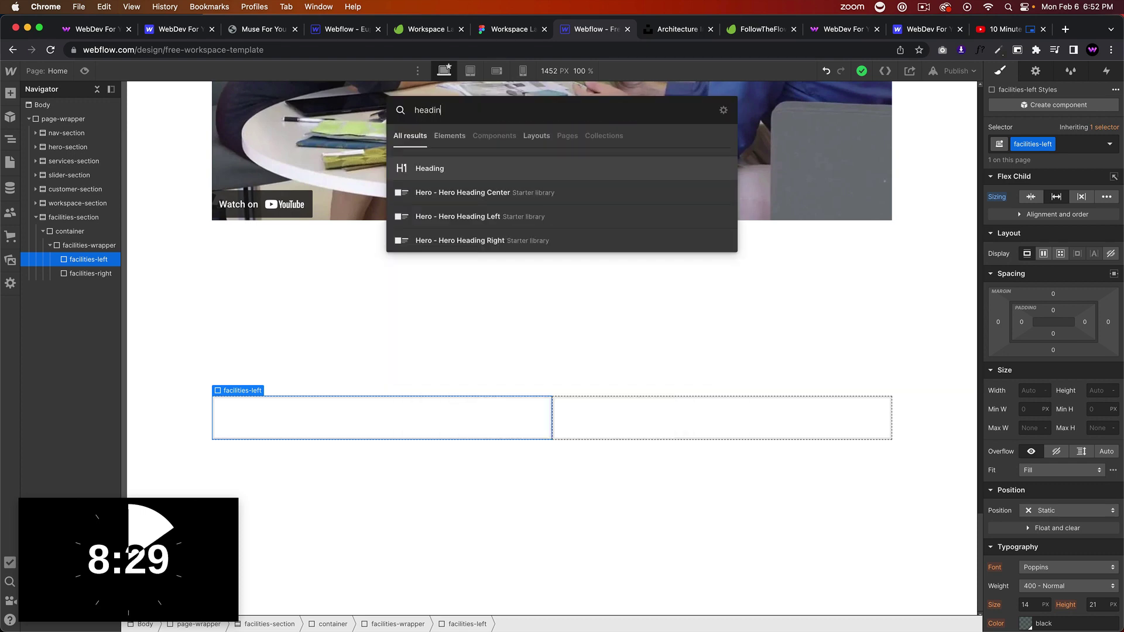
key("Return")
left_click(273, 480)
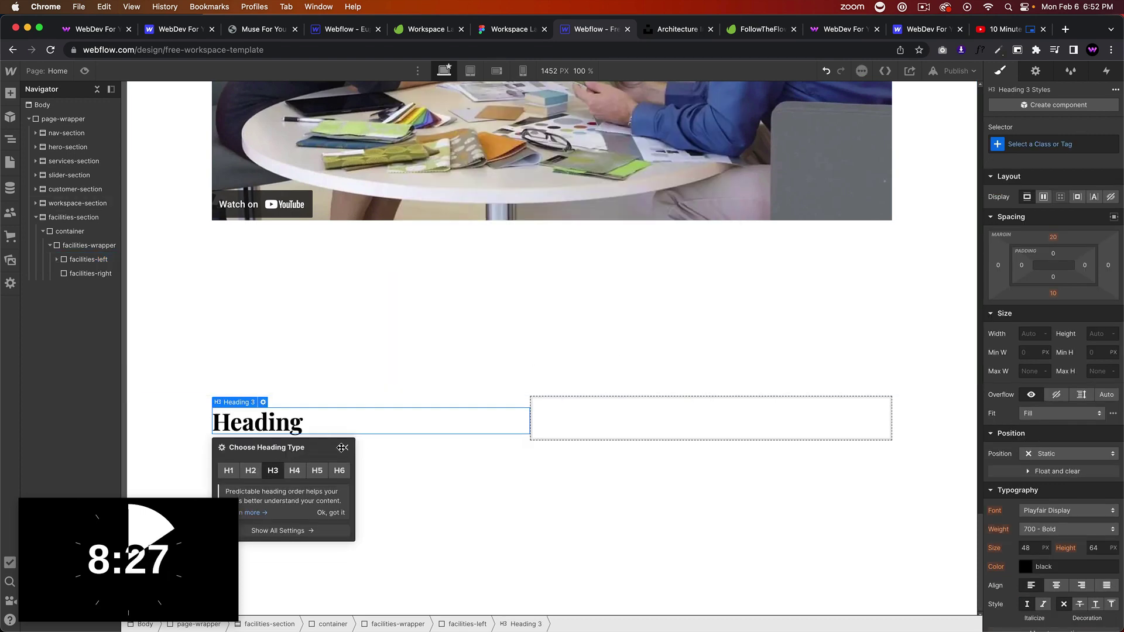
Check the heading wording in Figma, and in Webflow replace the placeholder heading with "We provide complete facilities"
left_click(503, 26)
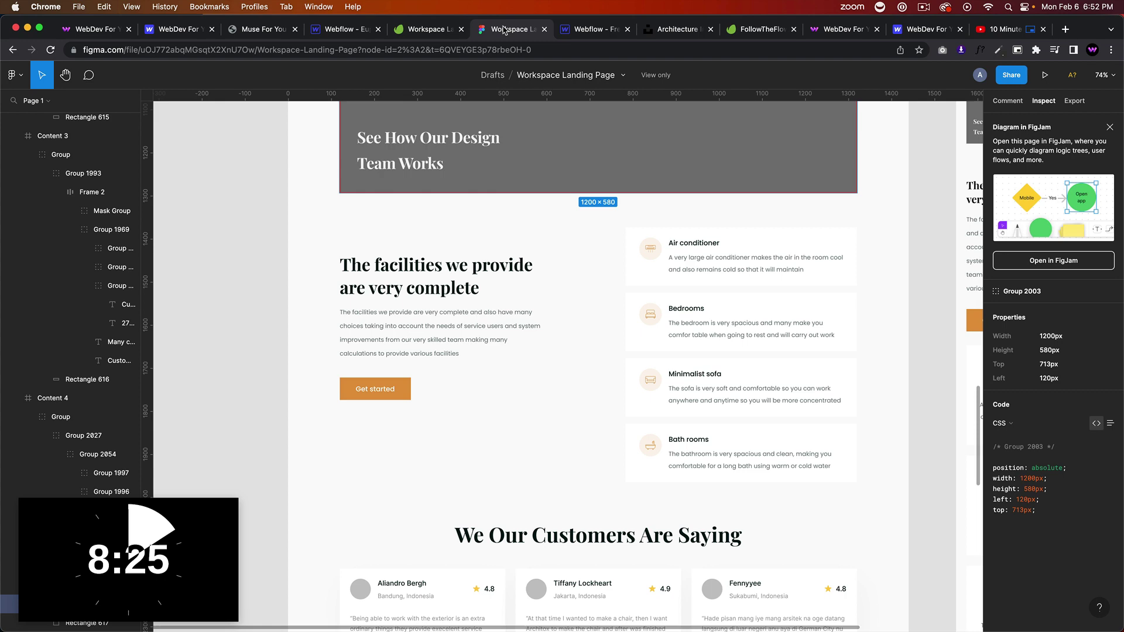
left_click(580, 30)
double_click(363, 430)
key("super+a")
type("We provide complete faciliite")
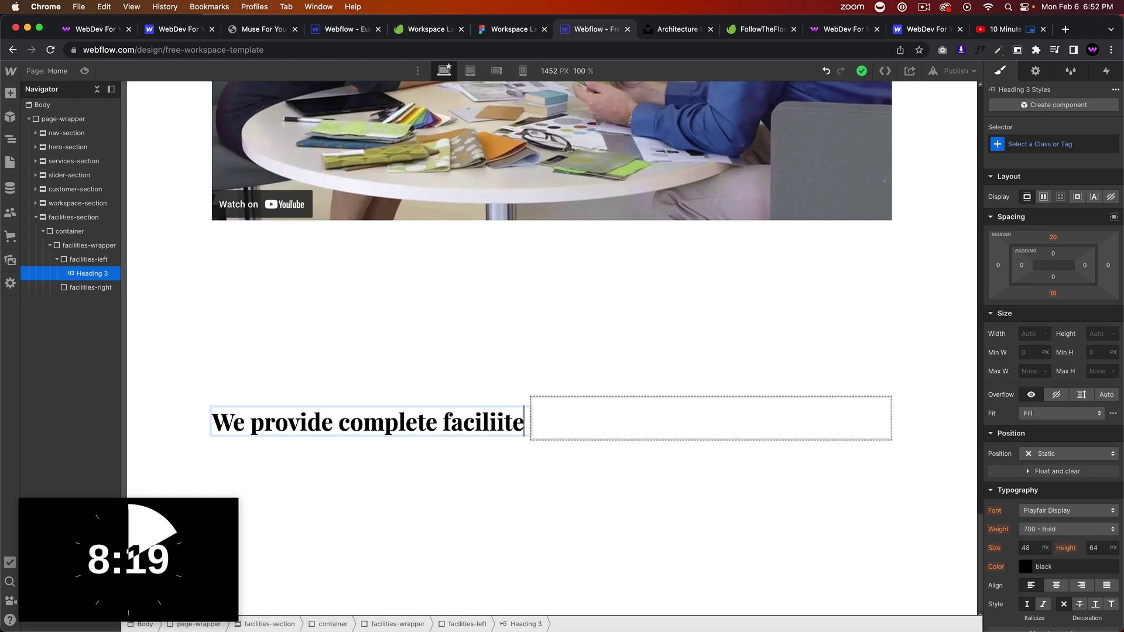
type("s")
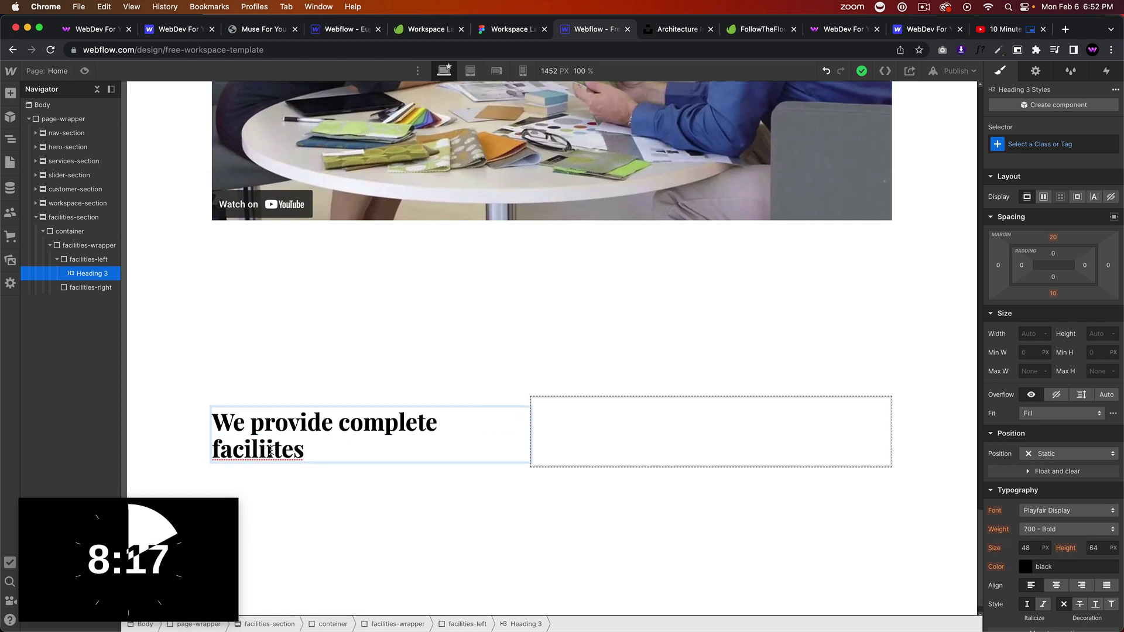
left_click(271, 451)
key("BackSpace")
left_click(506, 423)
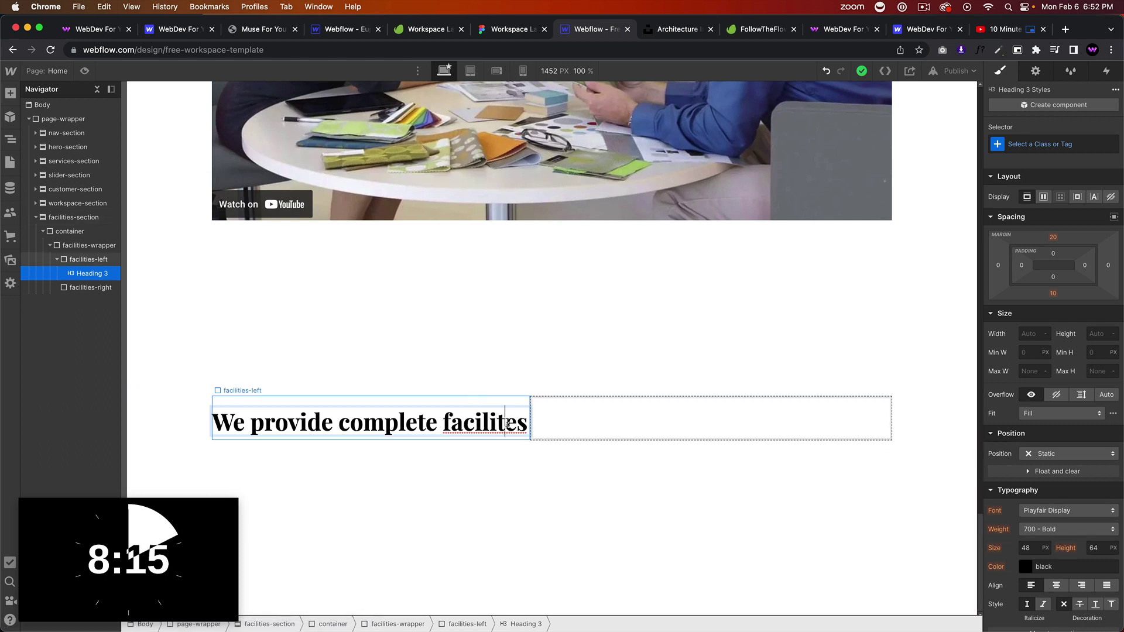
type("i")
key("Escape")
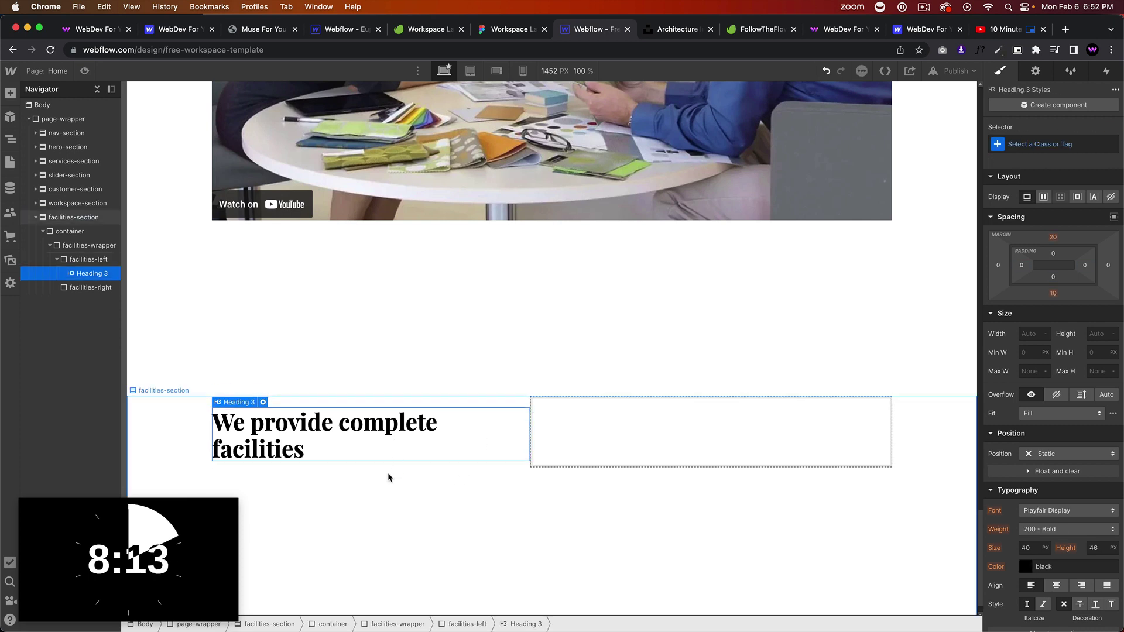
Give the H3 heading in facilities-left the new class facilties-heading
left_click(1055, 141)
type("faciliit")
key("BackSpace")
key("BackSpace")
key("BackSpace")
type("ties-heading")
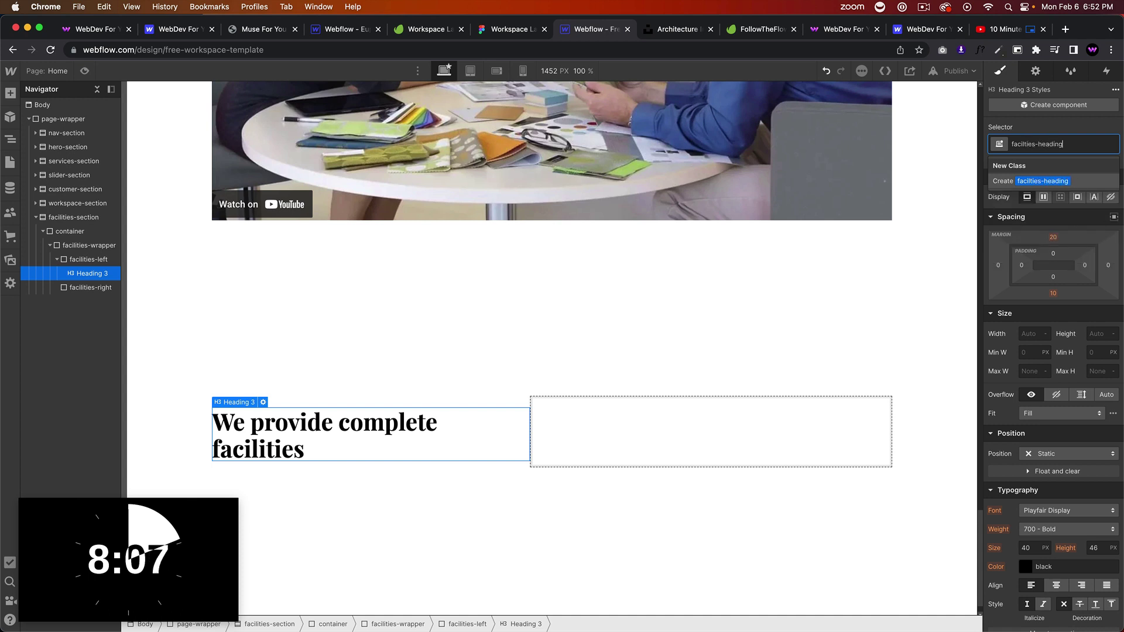
key("Return")
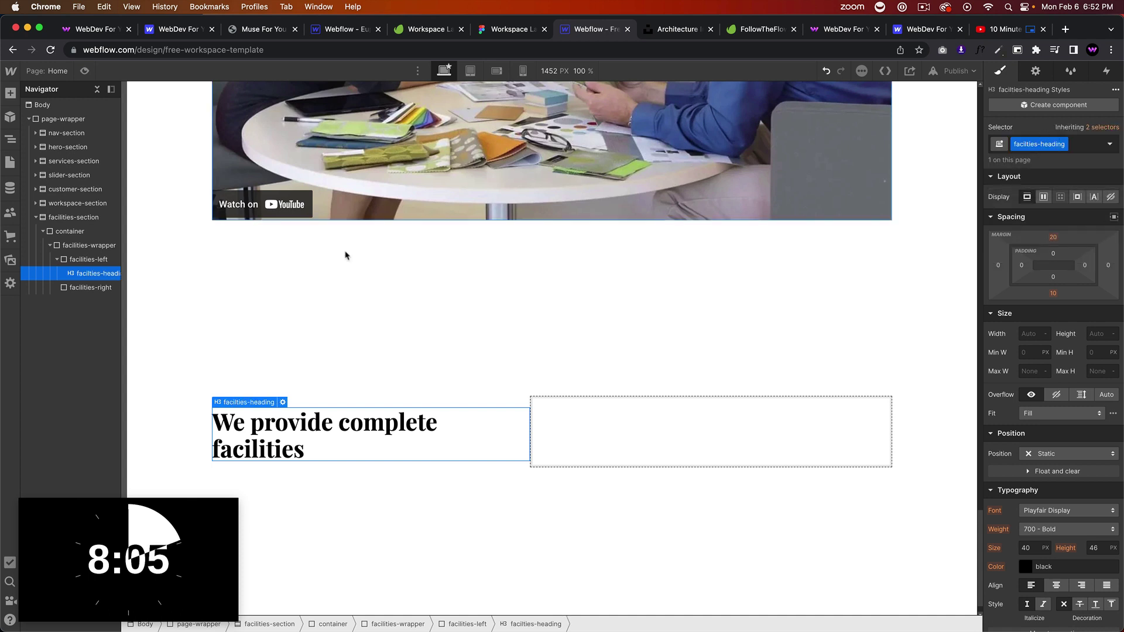
Add a paragraph element inside facilities-left, below the heading
left_click(85, 259)
key("super+e")
type("para")
key("Return")
Copy the facilities description from the Figma design and paste it over the placeholder text of the new Webflow paragraph
left_click(504, 29)
left_click(427, 328)
left_click(1089, 478)
left_click(591, 29)
double_click(387, 503)
key("super+a")
key("super+v")
scroll(495, 412, "down", 2)
left_click(480, 447)
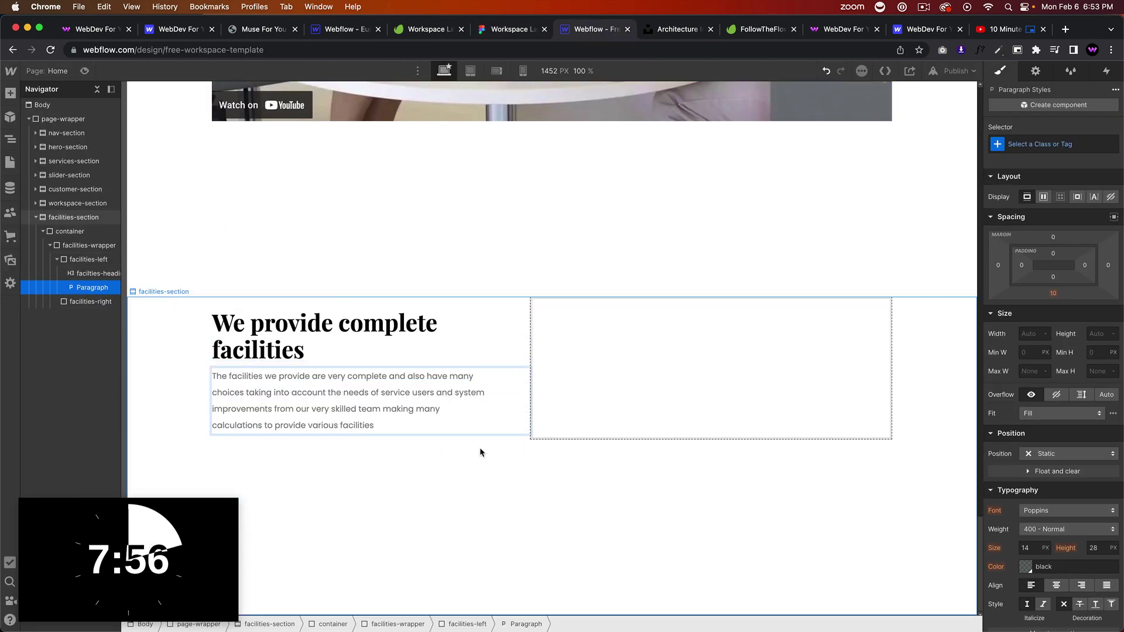
Add a button element inside facilities-left, below the paragraph
left_click(402, 438)
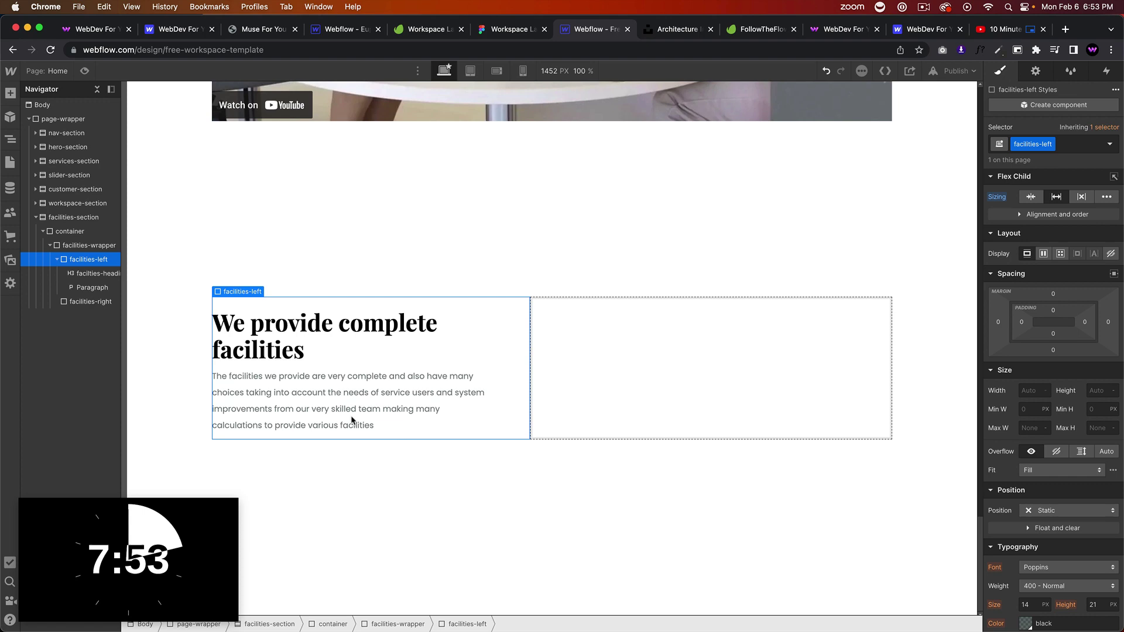
key("super+e")
type("button")
key("Return")
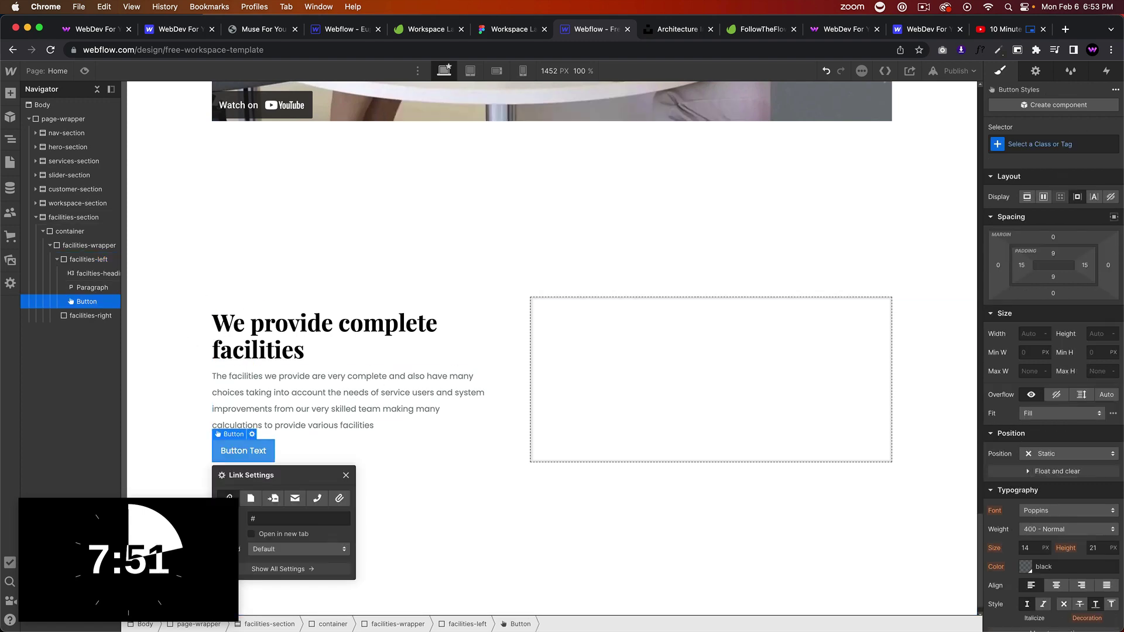
Look up the class of the hero section's button and apply that hero-button class to the new facilities button
scroll(612, 279, "up", 10)
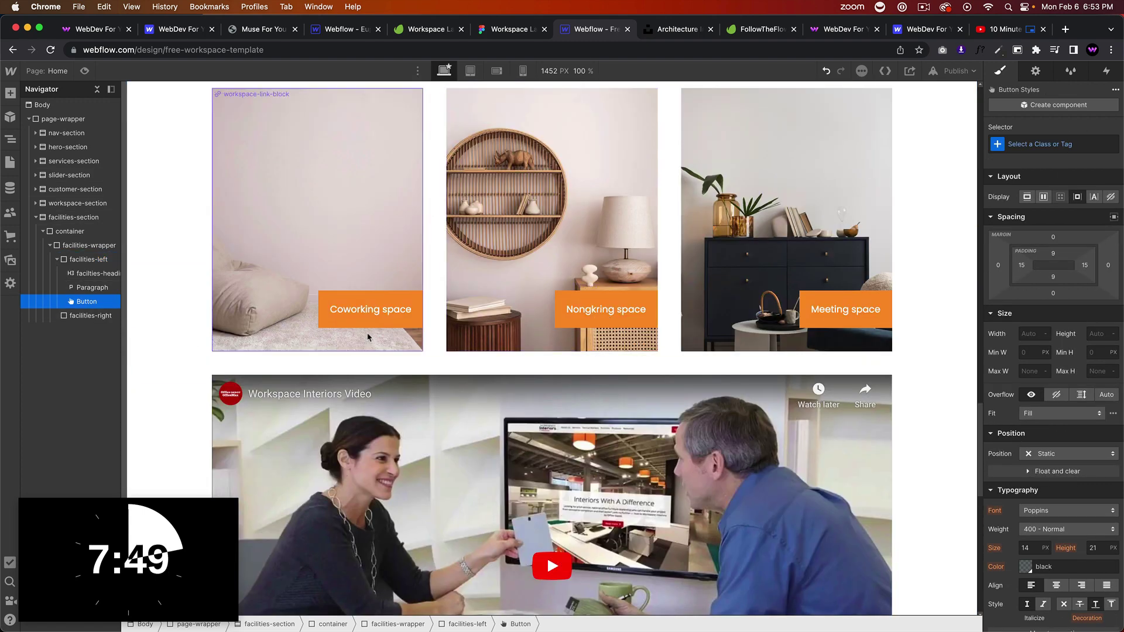
scroll(316, 264, "up", 20)
left_click(260, 151)
scroll(357, 279, "down", 10)
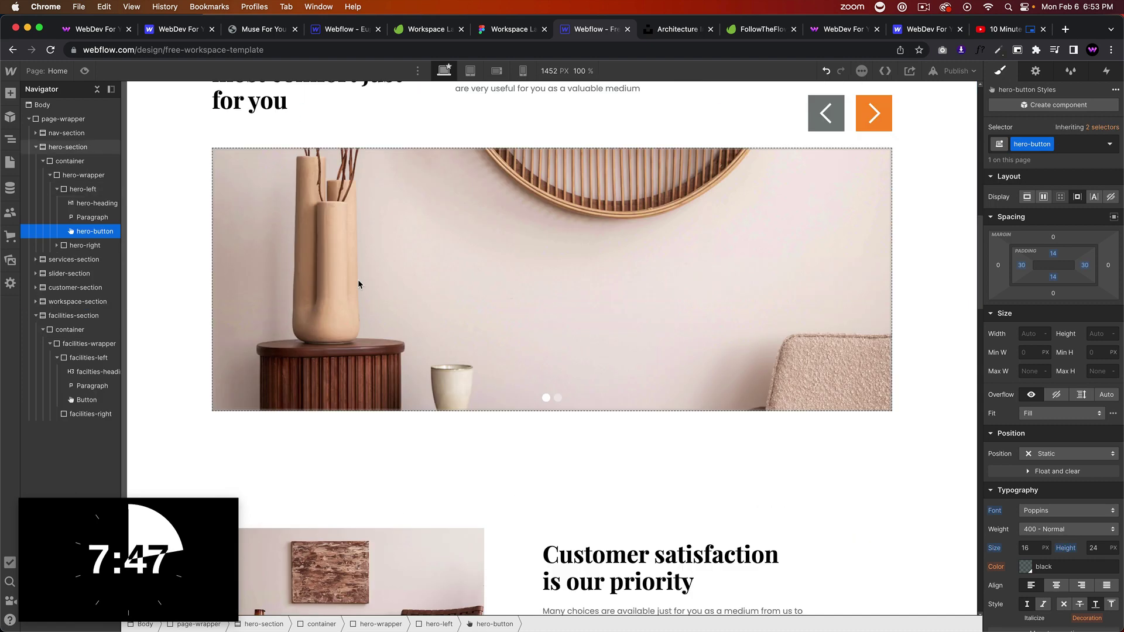
left_click(243, 428)
left_click(1040, 144)
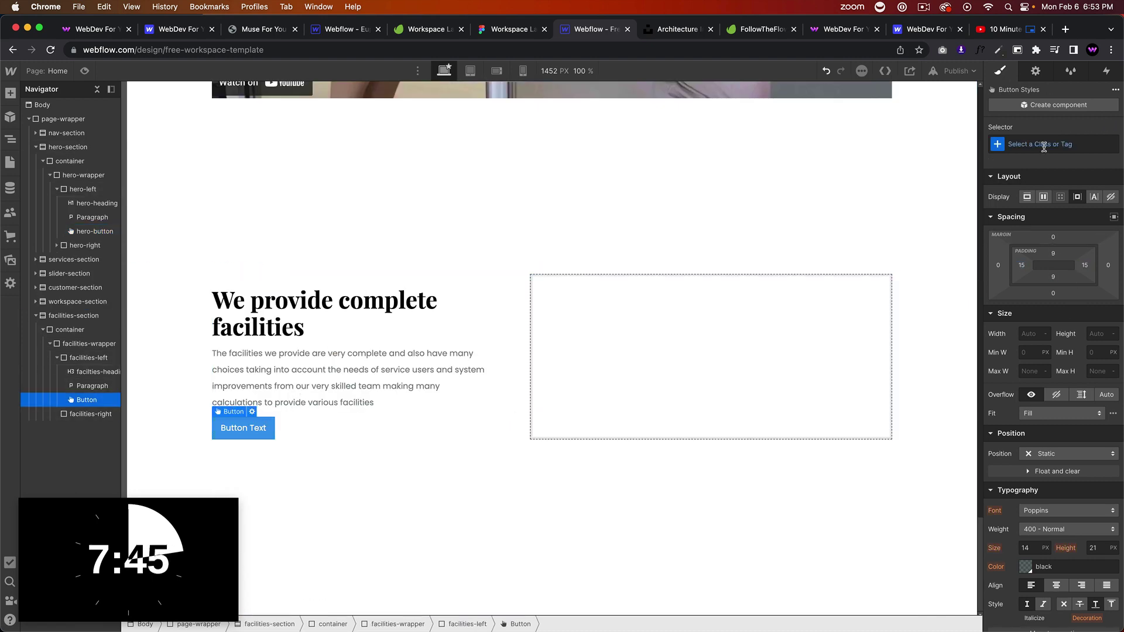
type("hero-bu")
left_click(1014, 211)
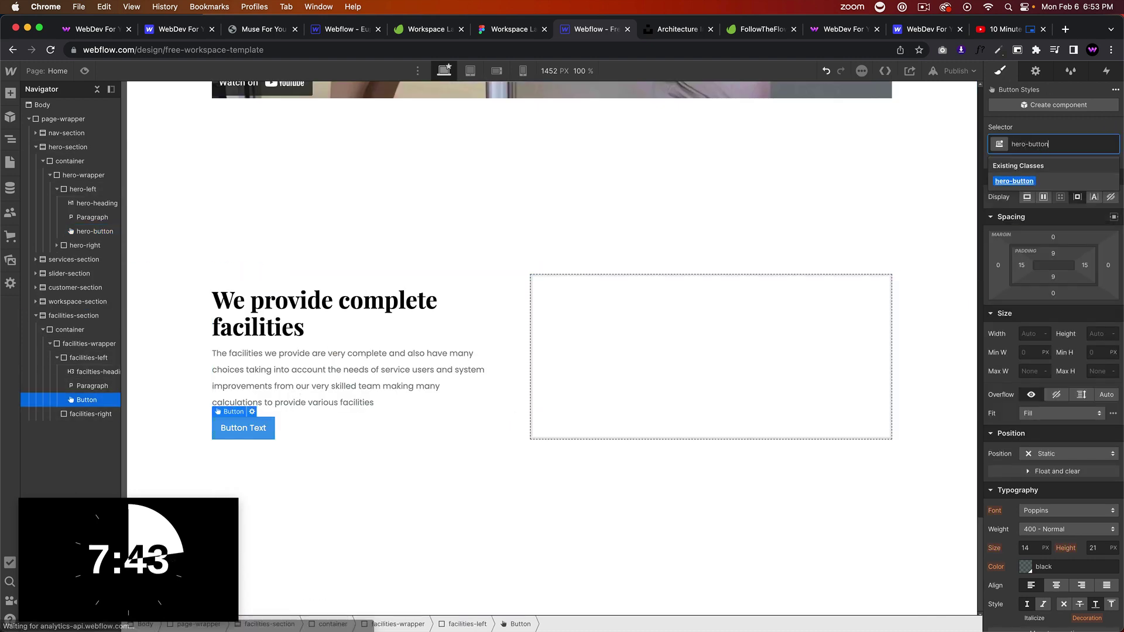
Duplicate the hero-button class on the facilities button and rename the copy to facilities-button
left_click(1050, 144)
left_click(1042, 174)
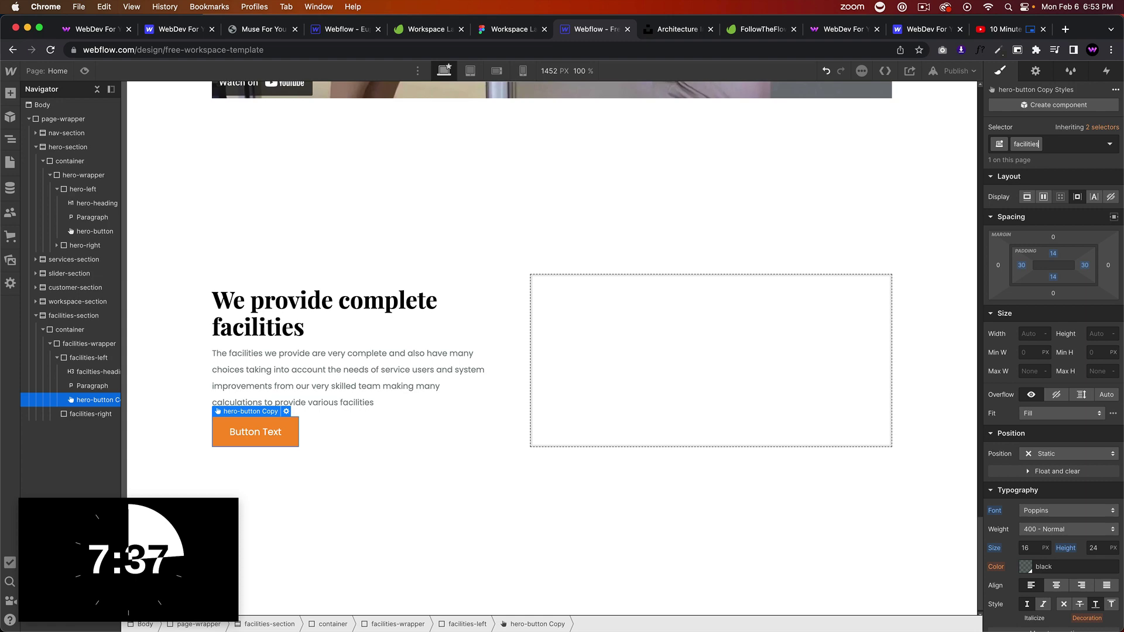
key("Return")
Change the facilities button's text to "Get started", matching the wording and capitalisation in the Figma design
key("ctrl+shift+Tab")
key("ctrl+Tab")
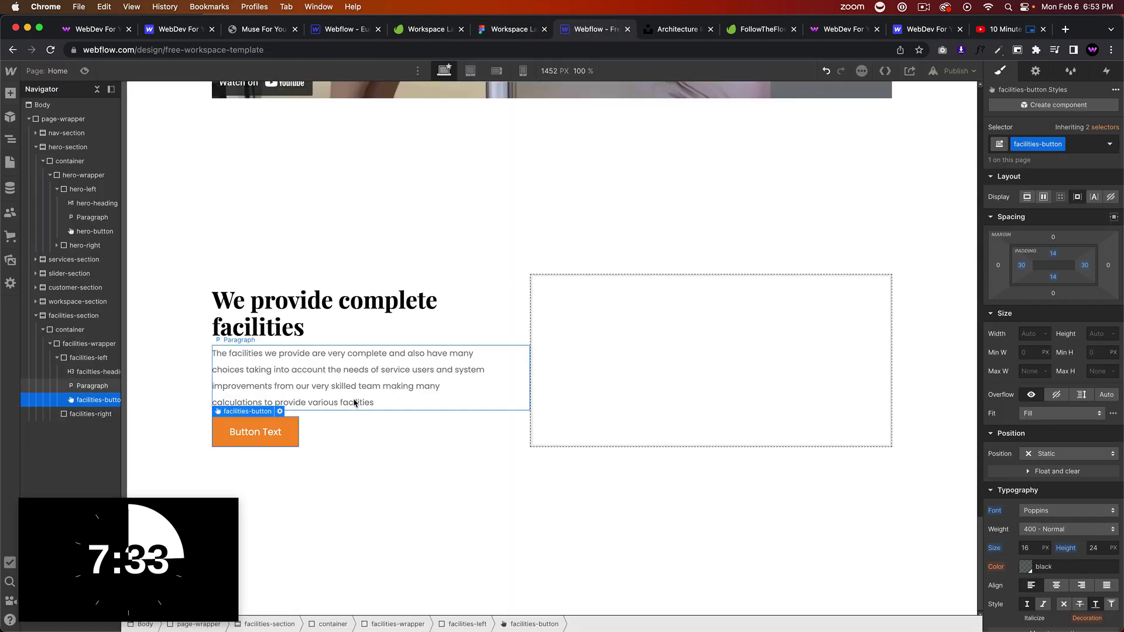
double_click(252, 432)
type("Get Started")
left_click(319, 436)
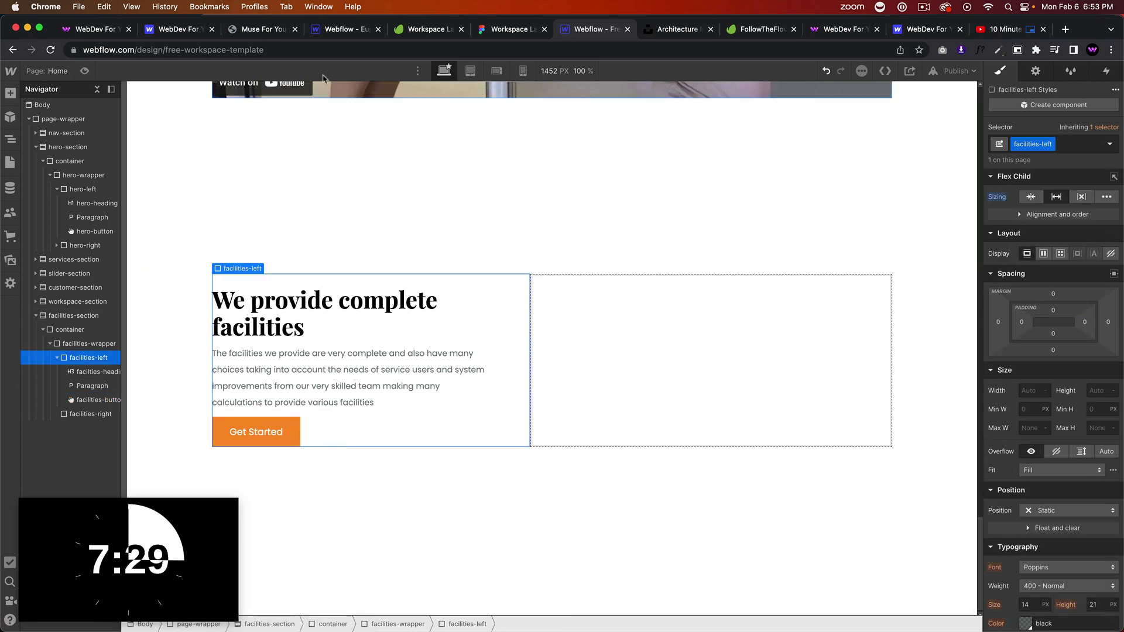
key("ctrl+shift+Tab")
left_click(576, 32)
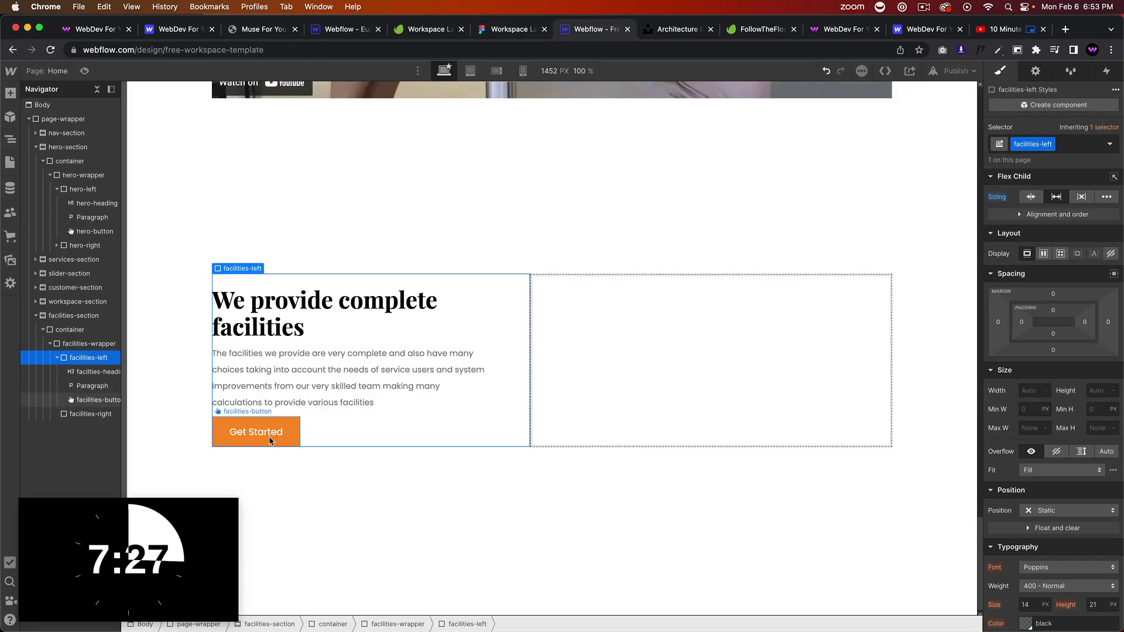
double_click(253, 432)
left_click(402, 434)
Measure the gap between heading and paragraph in Figma, and in Webflow set the facilities heading's bottom margin to 16 px
left_click(328, 310)
key("ctrl+shift+Tab")
left_click(444, 276)
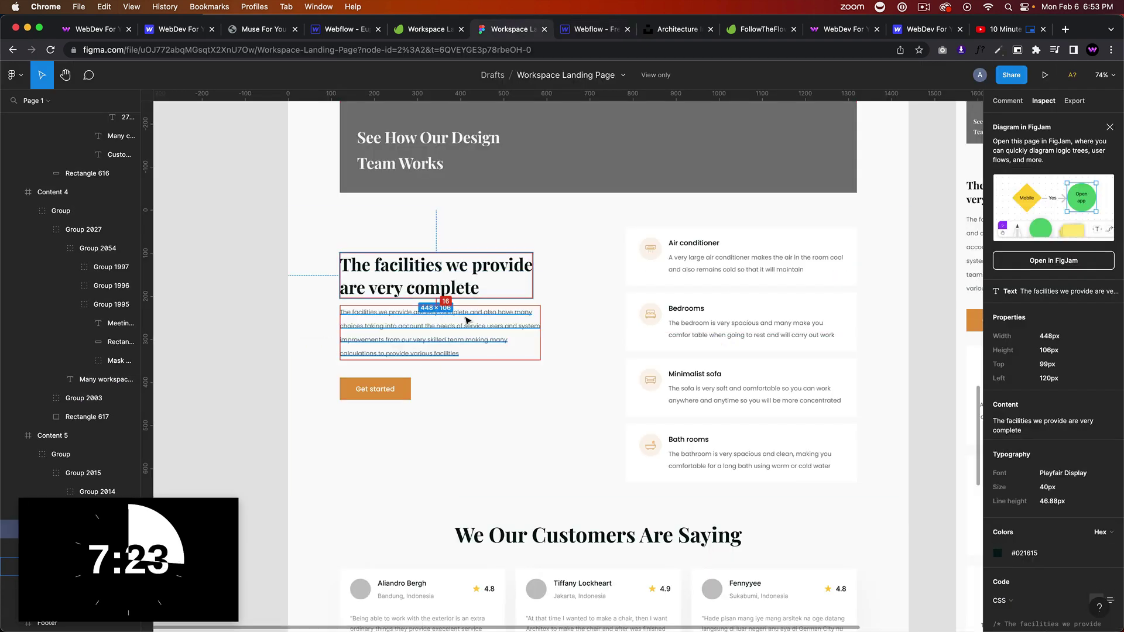
left_click(583, 31)
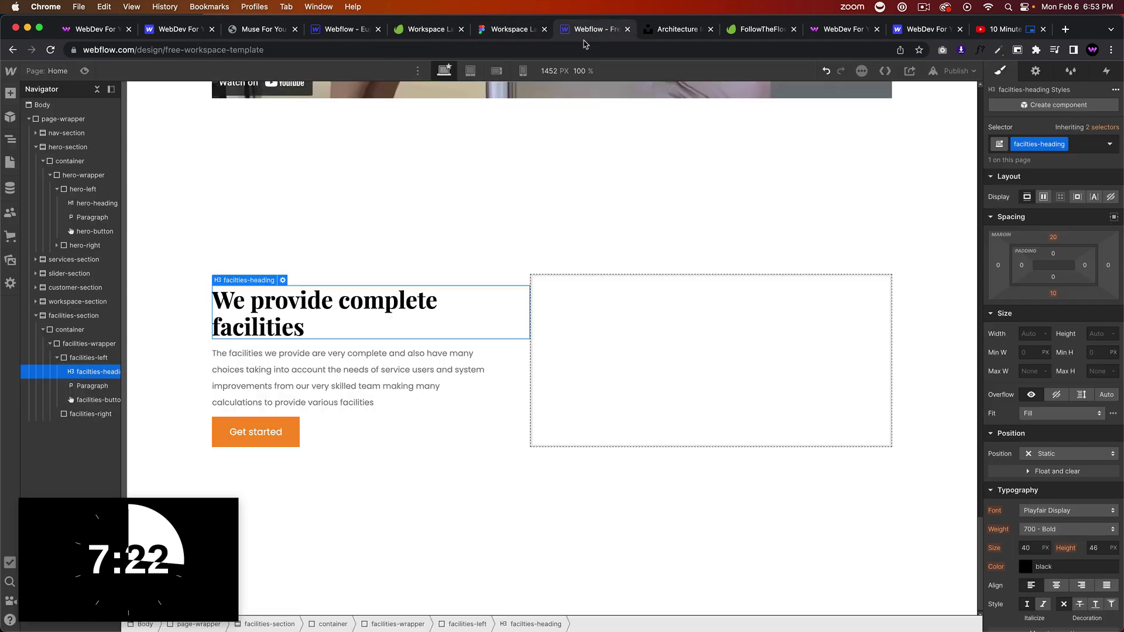
left_click(1055, 295)
key("Escape")
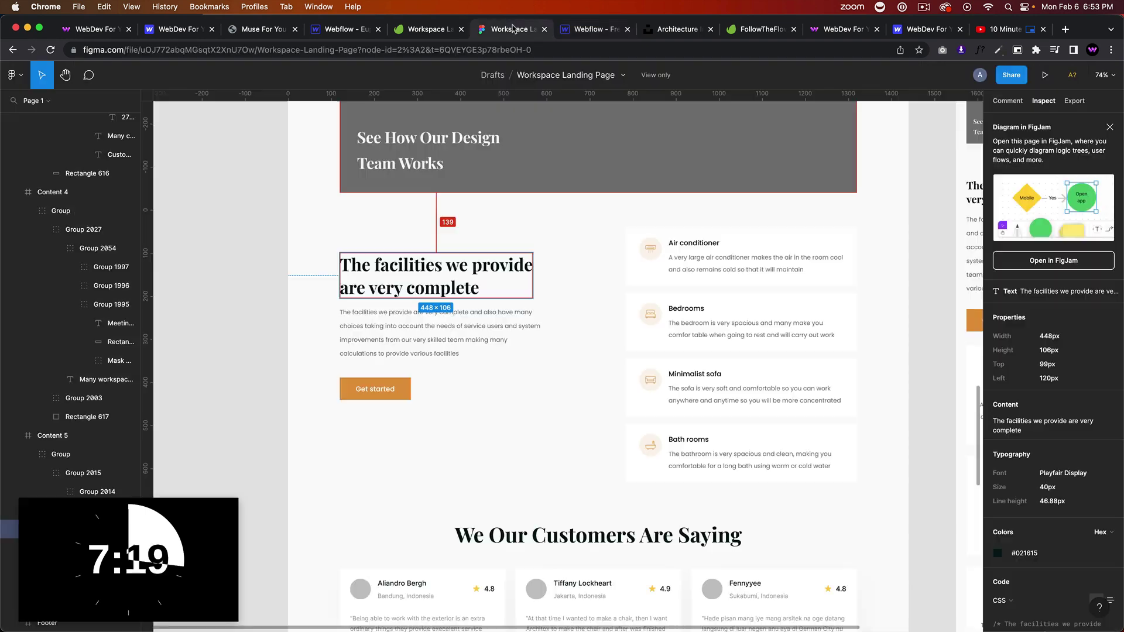
Inspect the description's spacing in Figma, and in Webflow give the facilities paragraph the new class facilities-paragraph
left_click(515, 28)
left_click(403, 352)
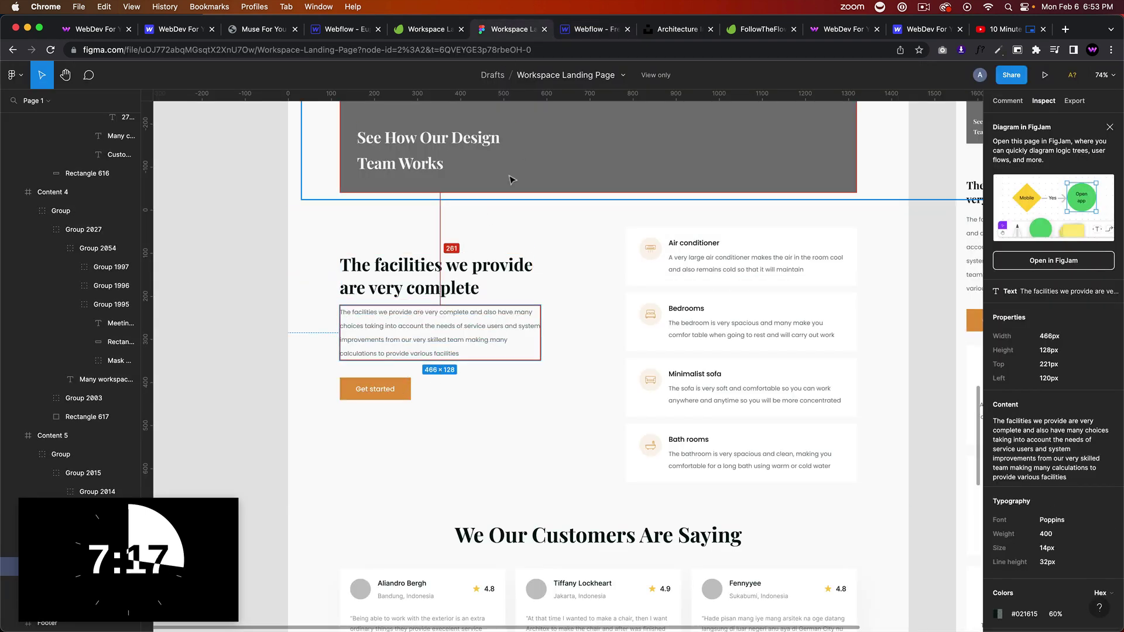
left_click(585, 29)
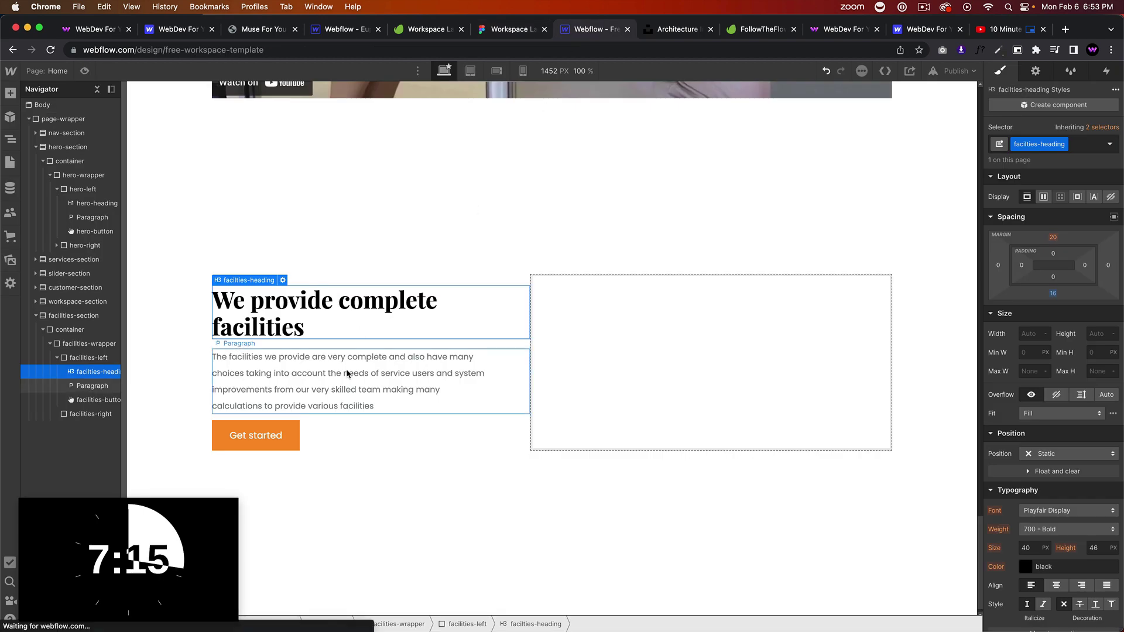
left_click(377, 373)
left_click(1034, 146)
type("faci")
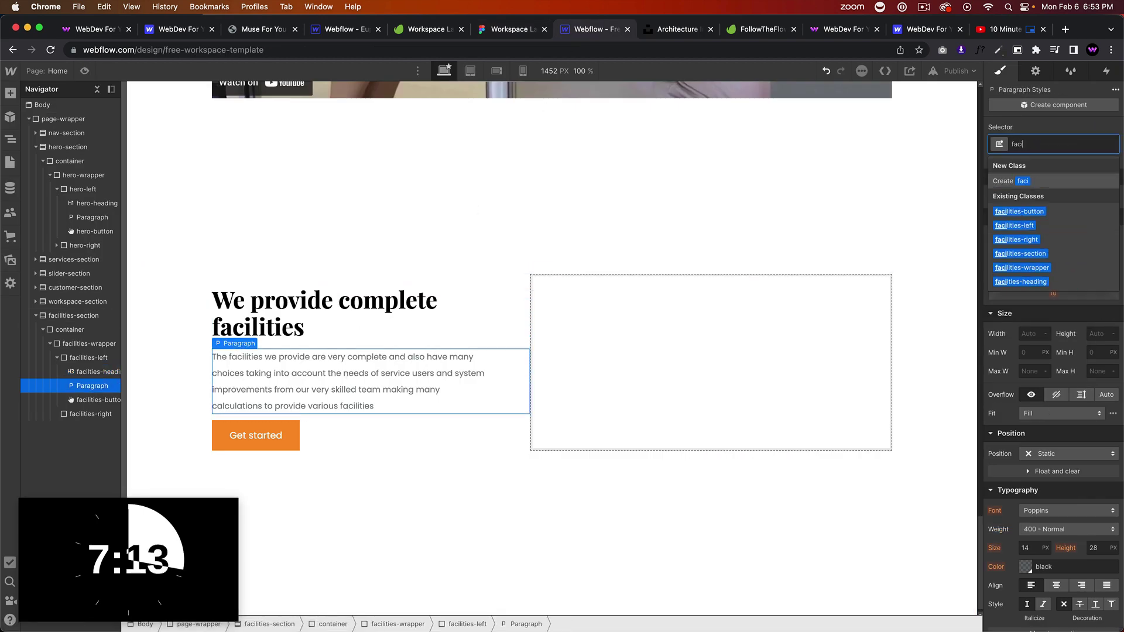
type("lities-para")
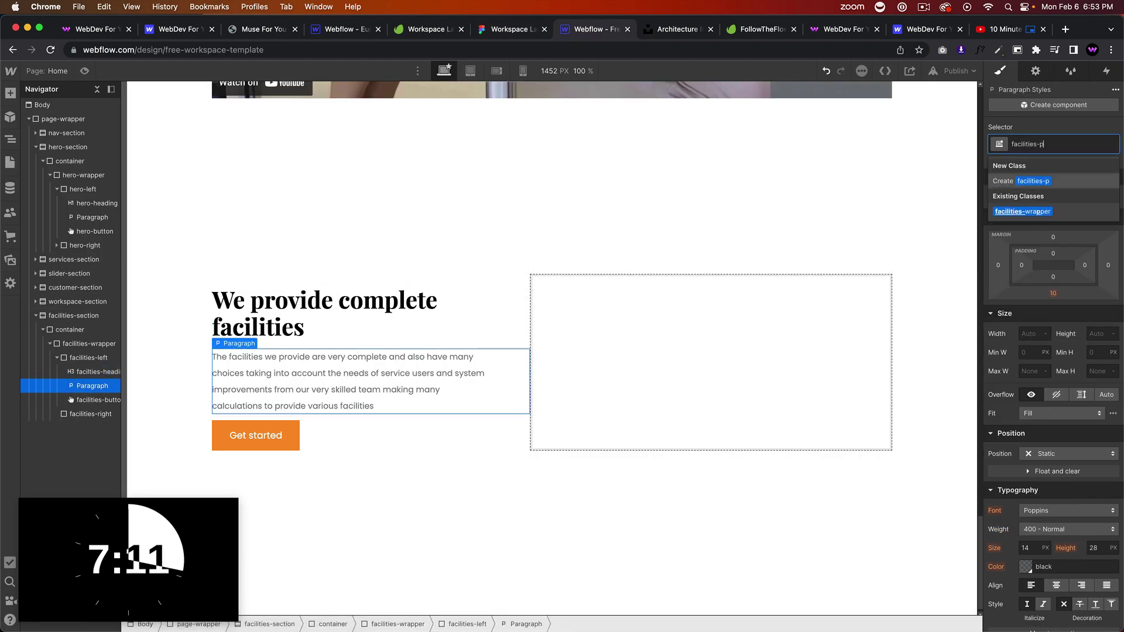
key("Return")
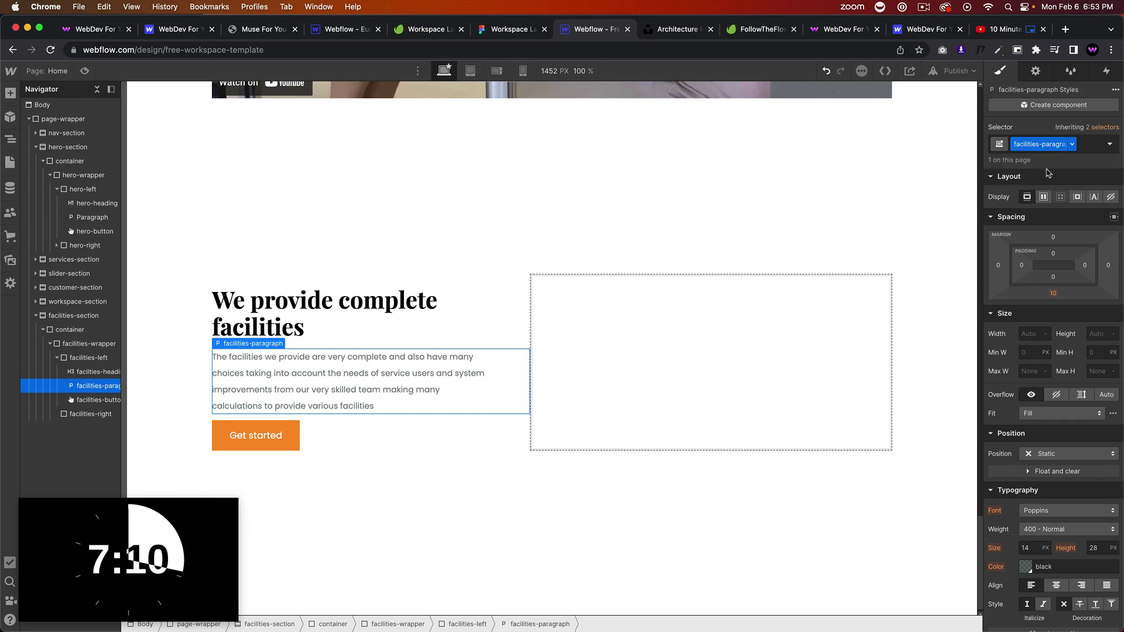
Set the bottom margin of facilities-paragraph to 40 px and select the facilities-left div
left_click(1053, 292)
type("40")
key("Return")
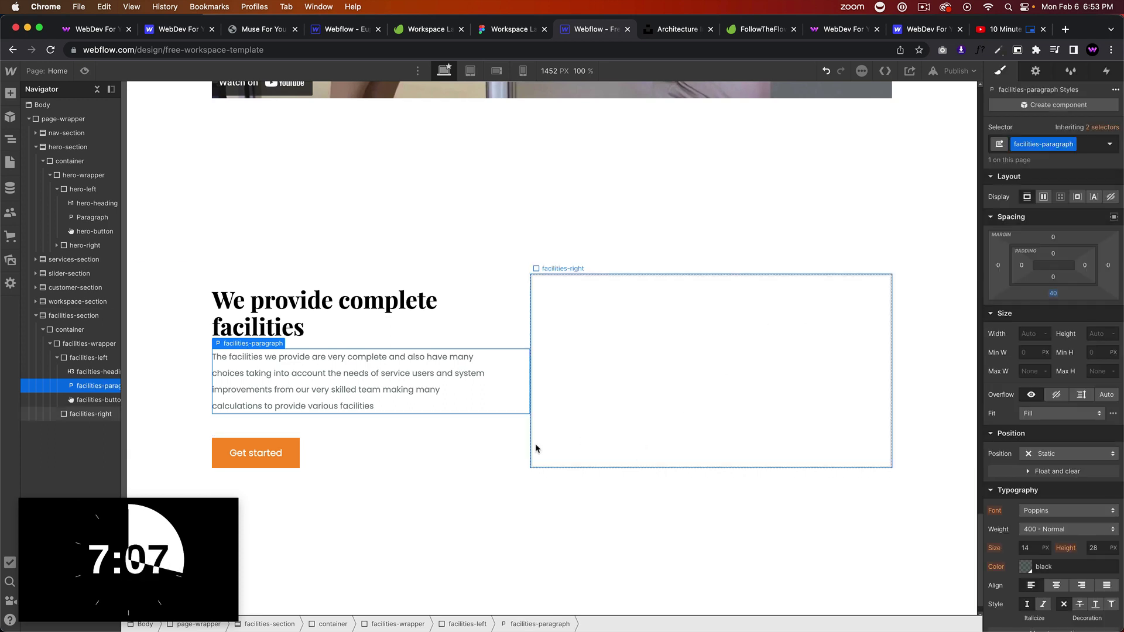
left_click(515, 466)
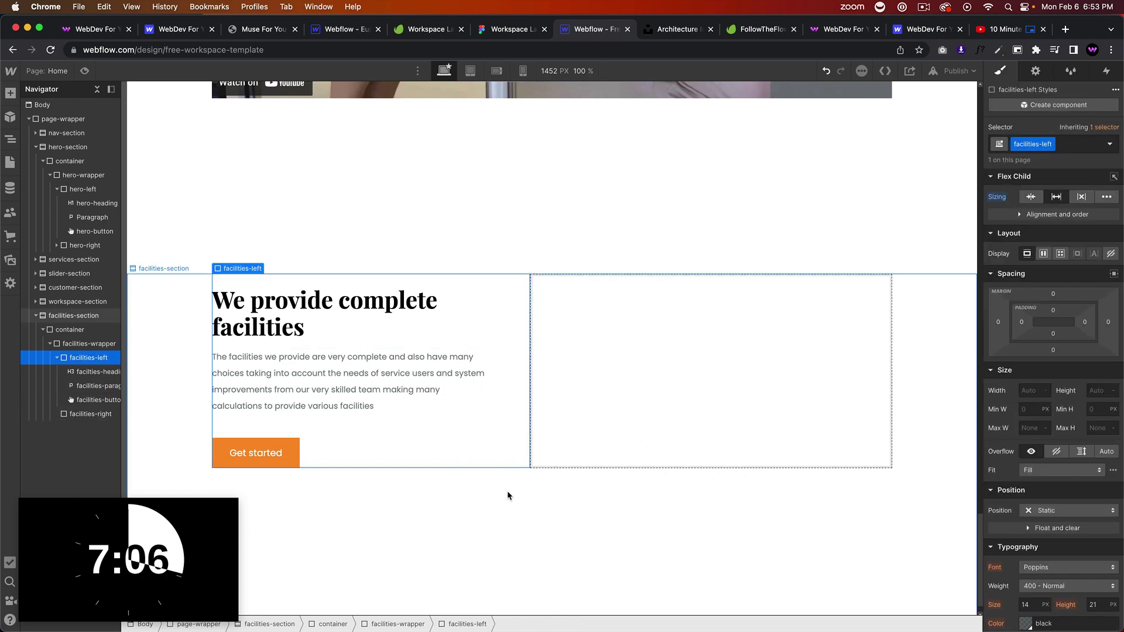
Check the facility cards in Figma, and in Webflow add a div block with class facilities-item-wrapper inside facilities-right
left_click(507, 29)
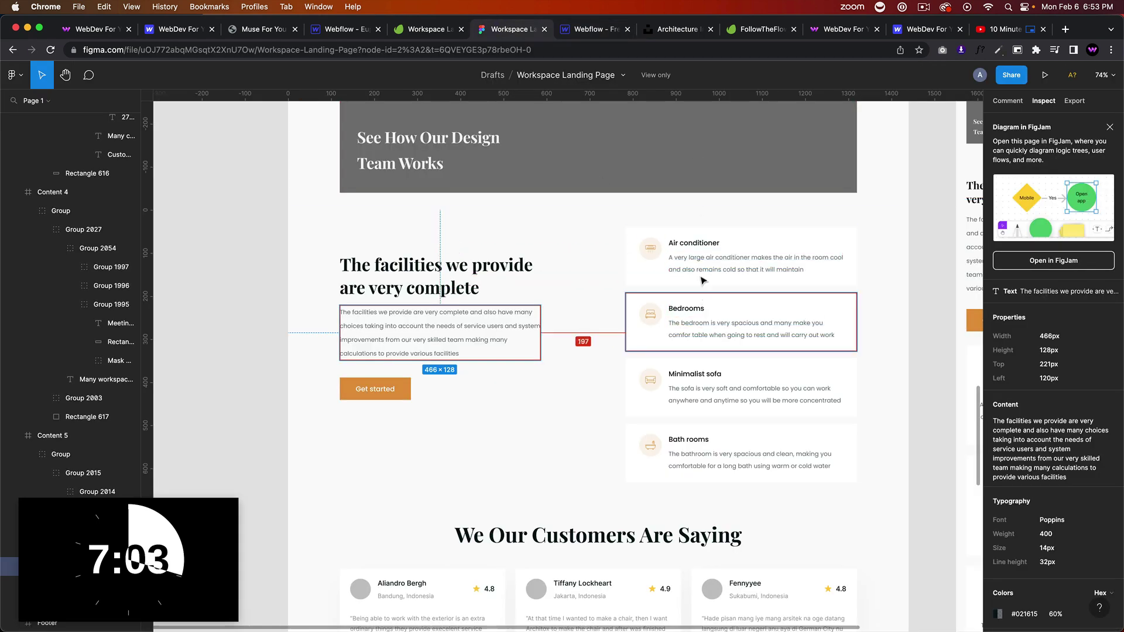
left_click(581, 27)
left_click(597, 342)
key("super+e")
type("div")
key("Return")
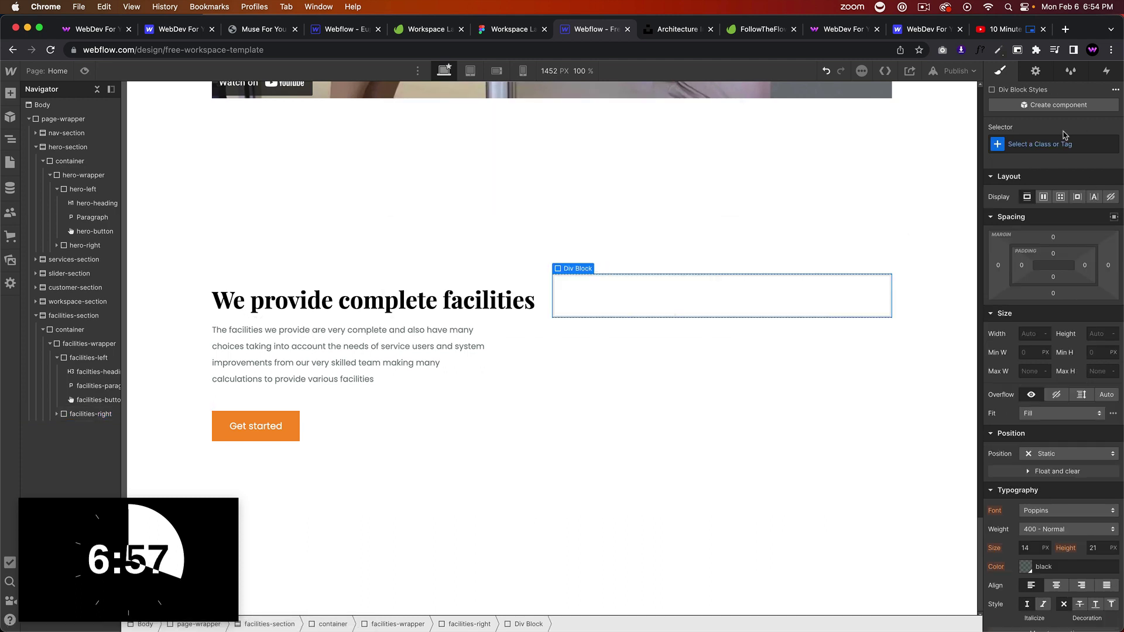
key("super+Return")
type("facilities-item-wrapper")
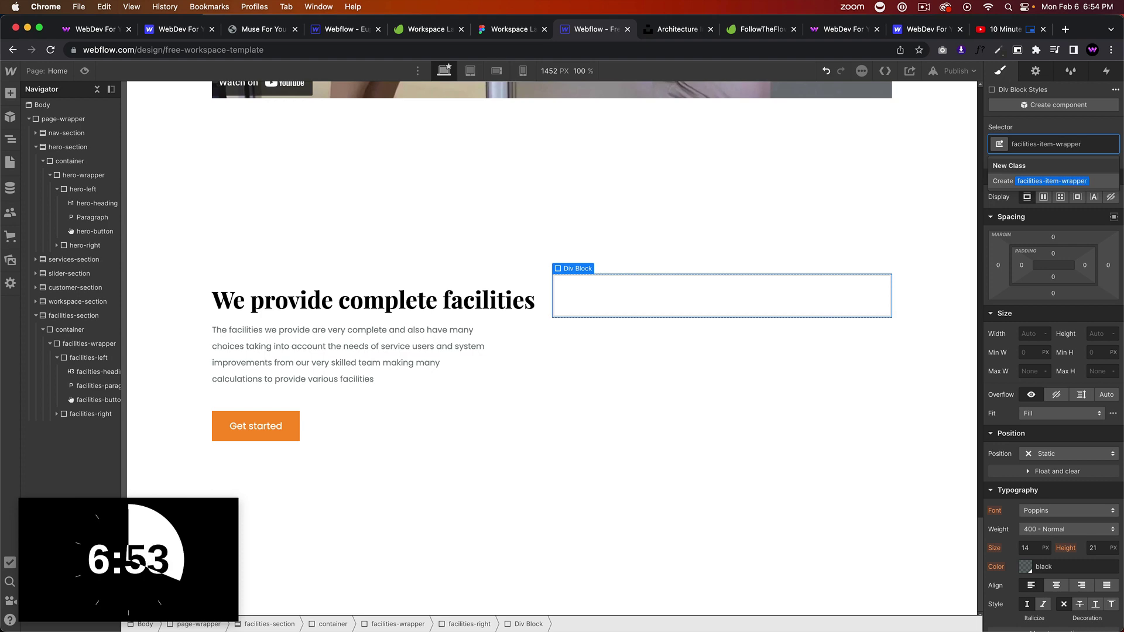
key("Return")
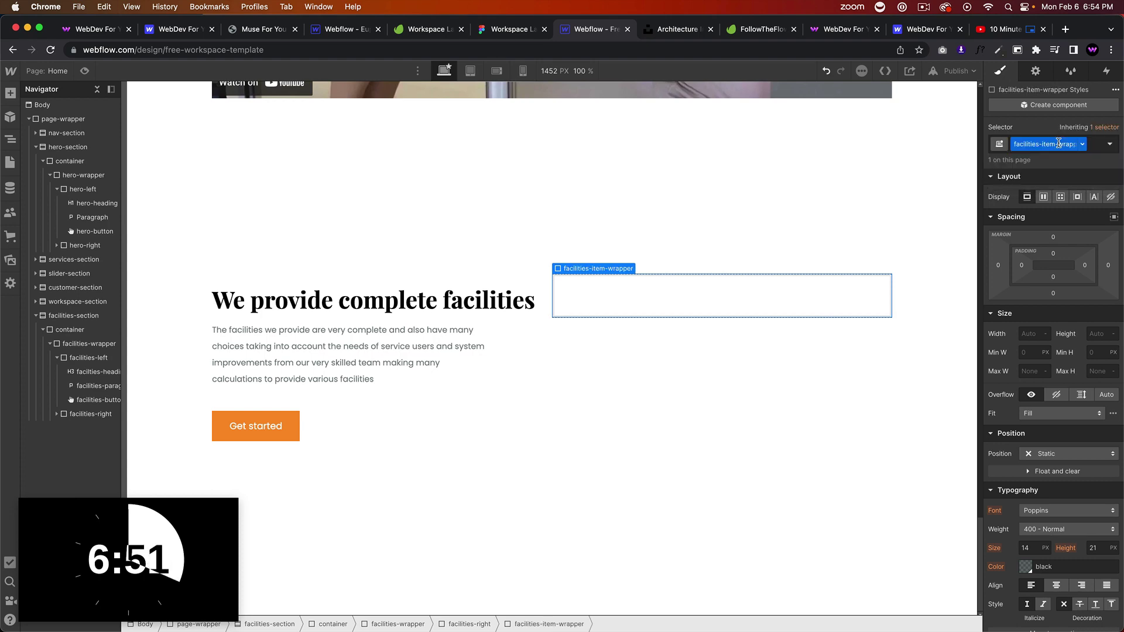
Review the card layout in Figma, and in Webflow nest a div block with class facilities-item-left inside facilities-item-wrapper
left_click(516, 30)
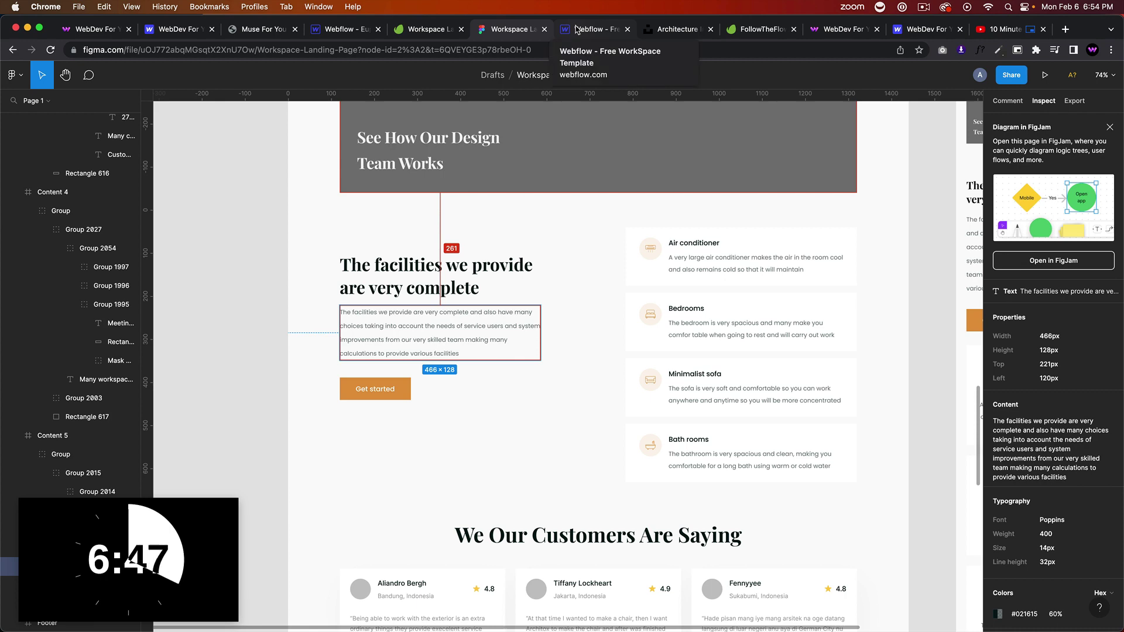
left_click(577, 29)
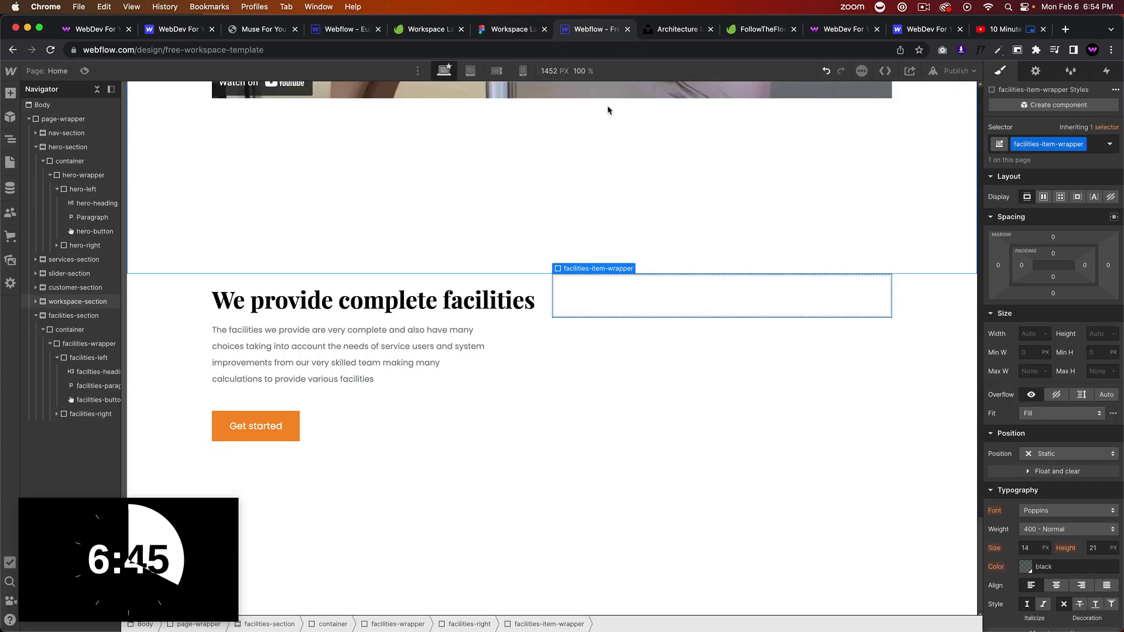
left_click(516, 29)
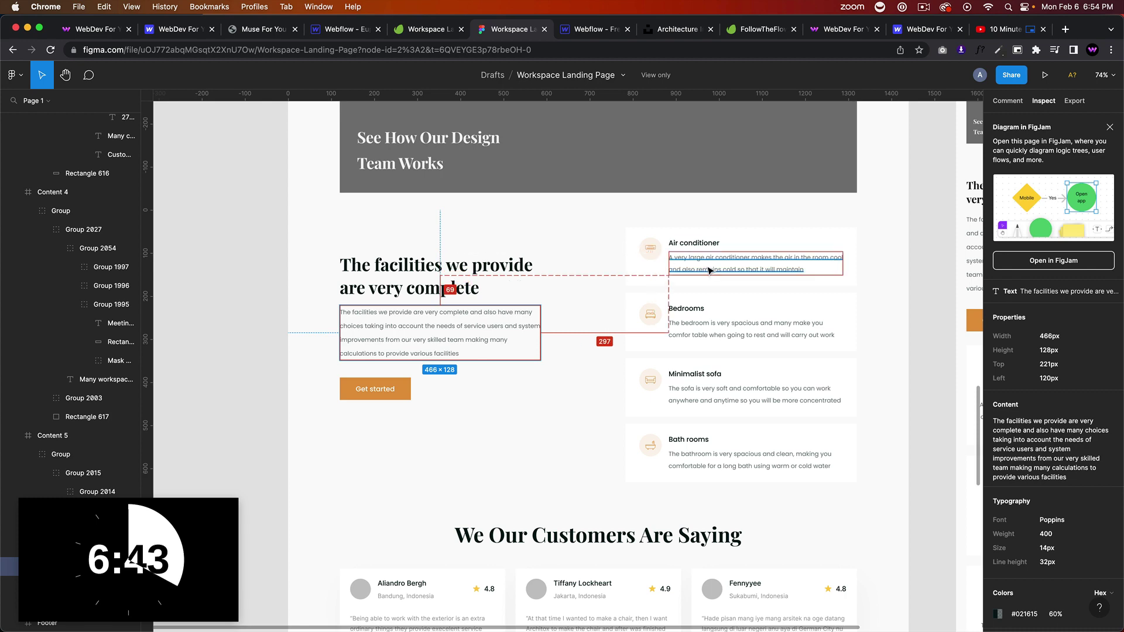
key("ctrl+Tab")
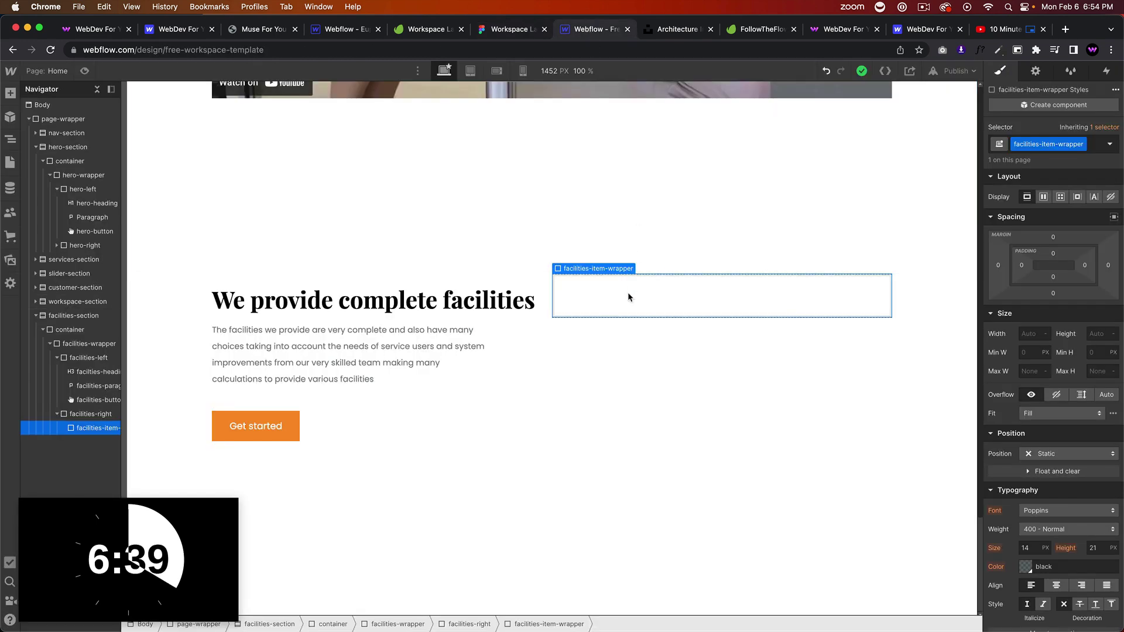
key("super+e")
type("div")
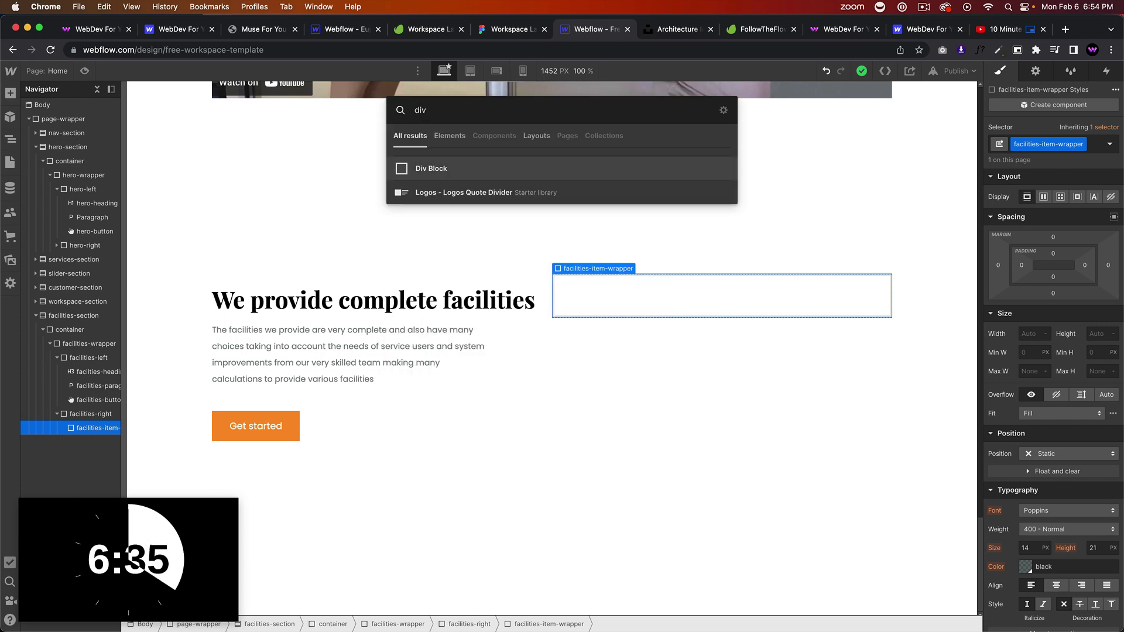
key("Return")
key("super+Return")
type("facilities-item-left")
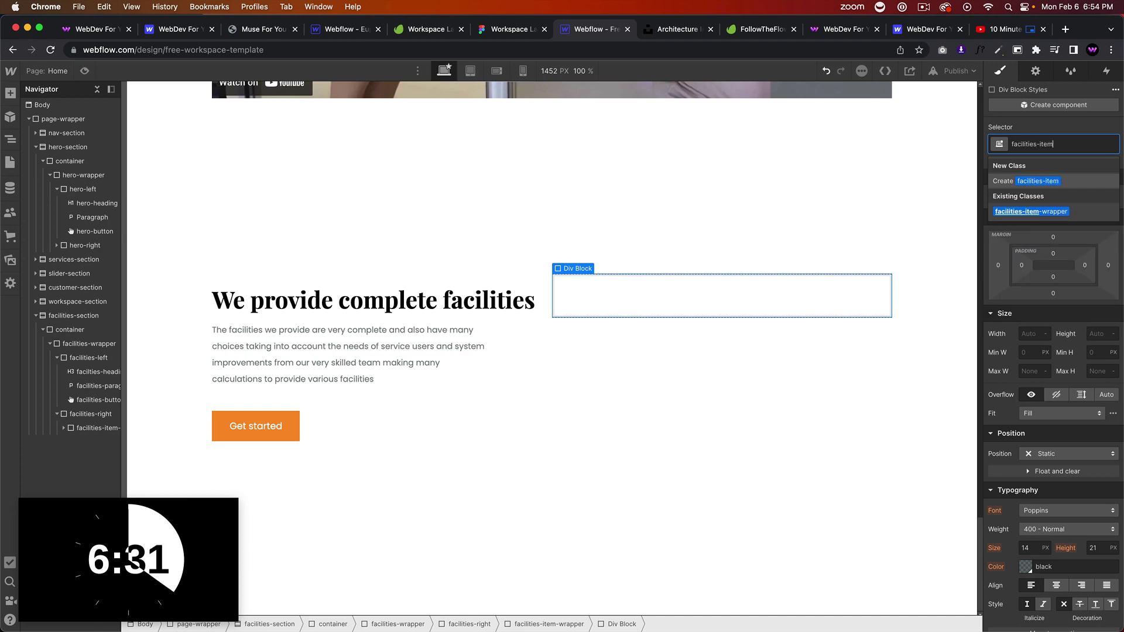
key("Return")
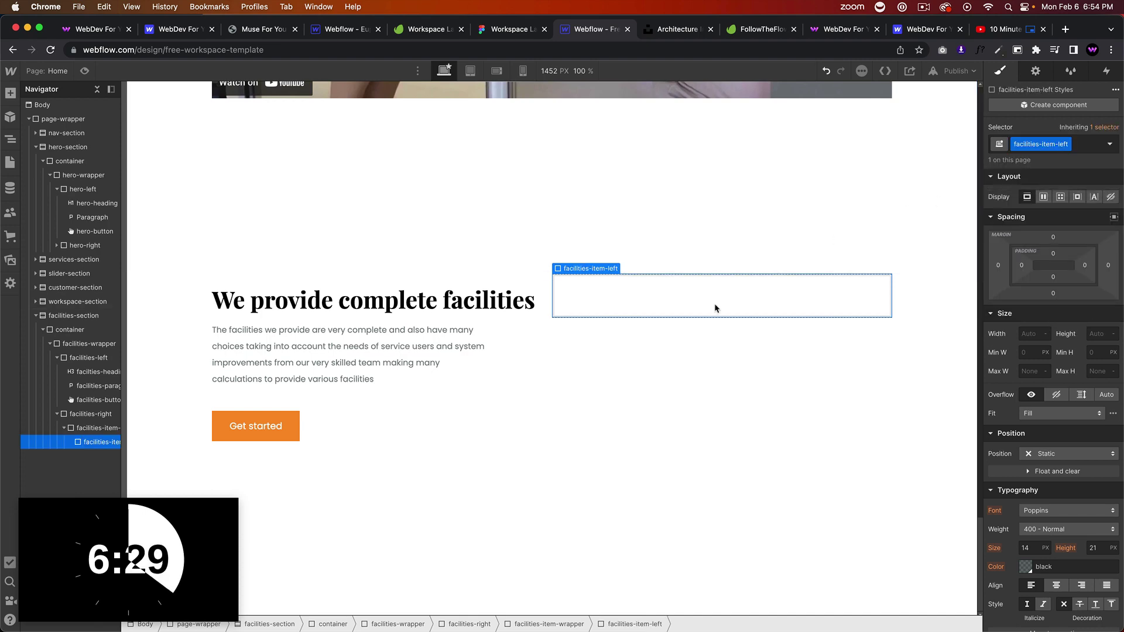
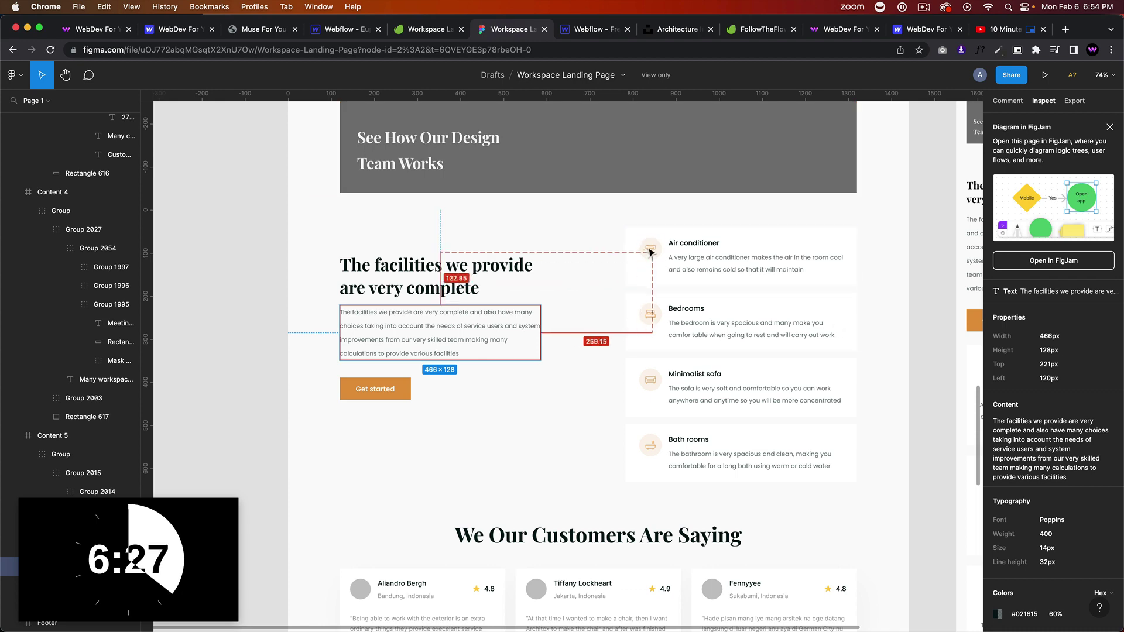
Examine the Air conditioner card's icon and its circular background in Figma, including size, colour and CSS
scroll(654, 252, "up", 1)
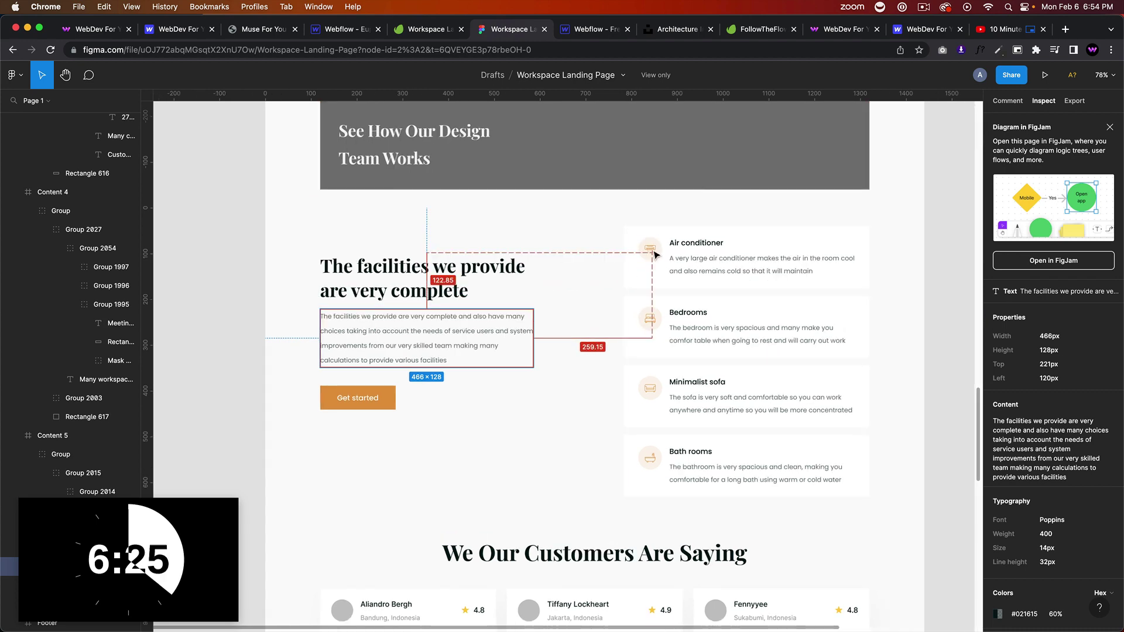
scroll(655, 252, "up", 6)
left_click(657, 241)
left_click(656, 241)
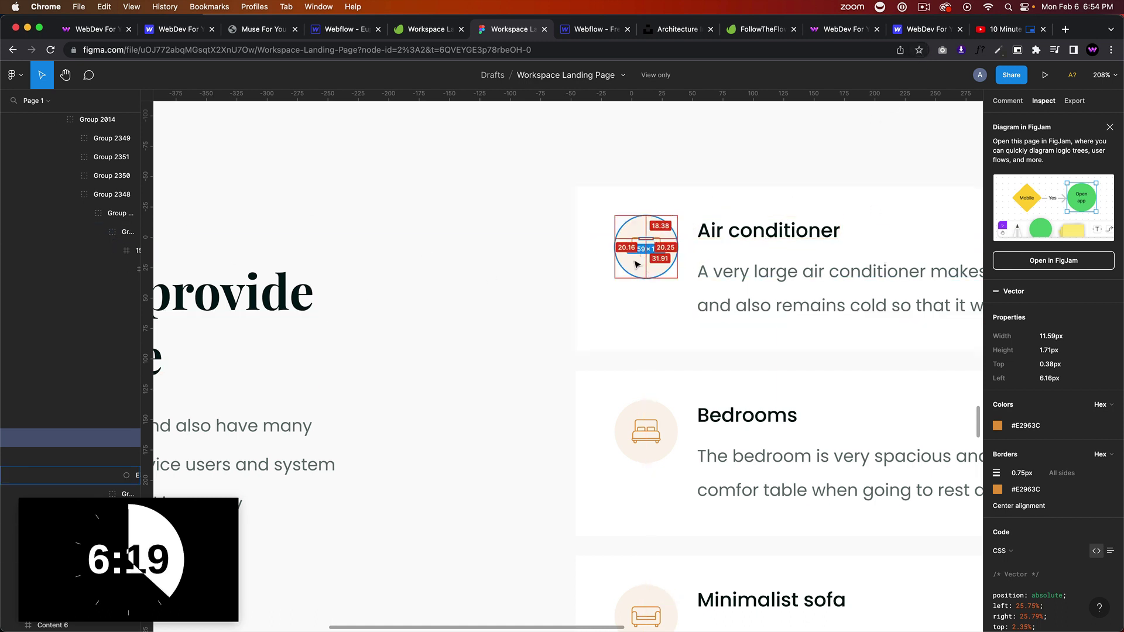
left_click(133, 474)
scroll(1017, 496, "down", 1)
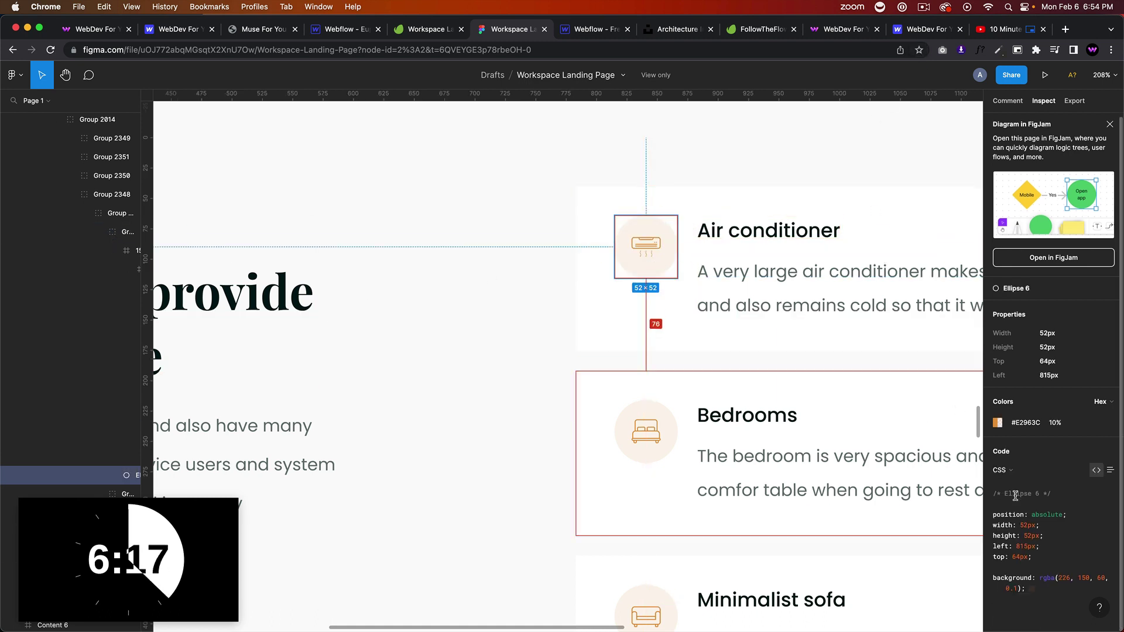
left_click(1007, 100)
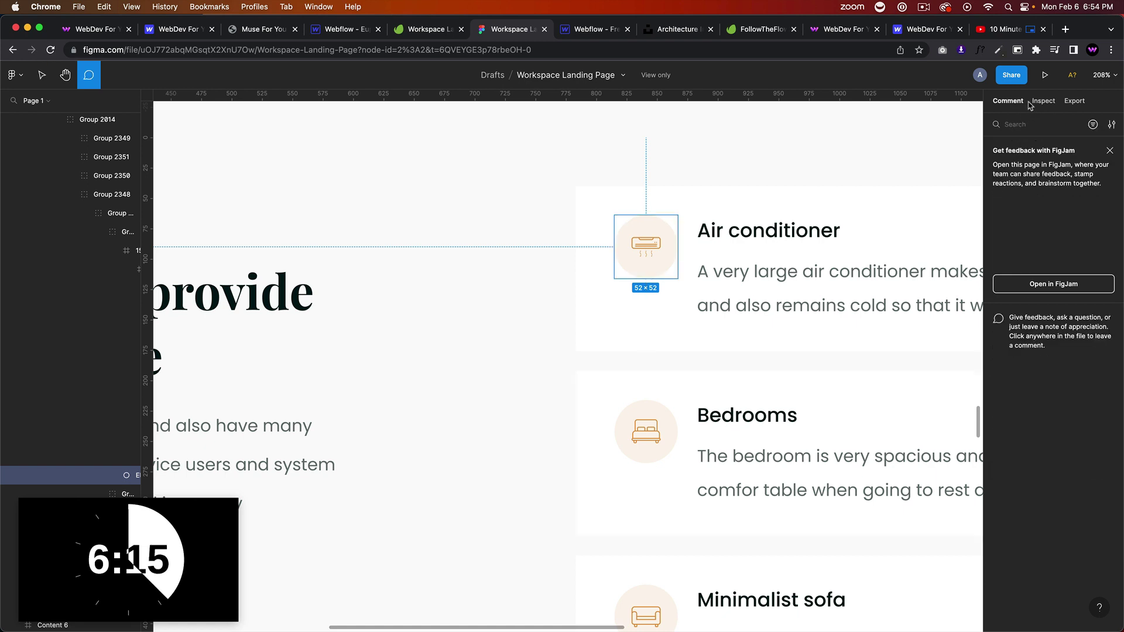
left_click(1043, 101)
left_click(1068, 102)
left_click(1048, 101)
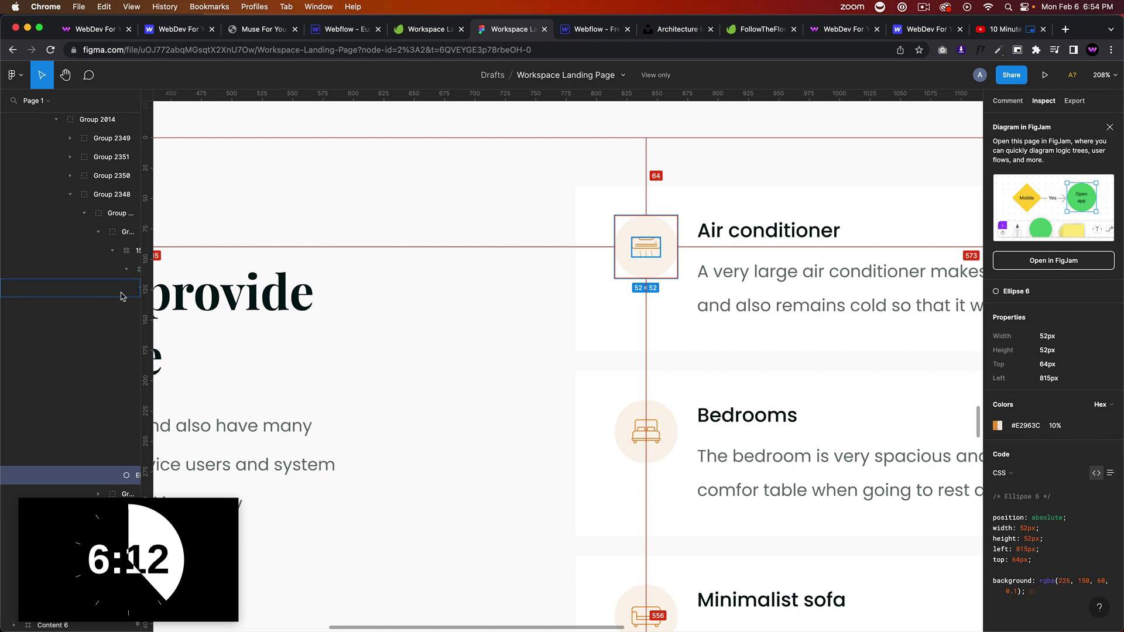
scroll(117, 456, "down", 1)
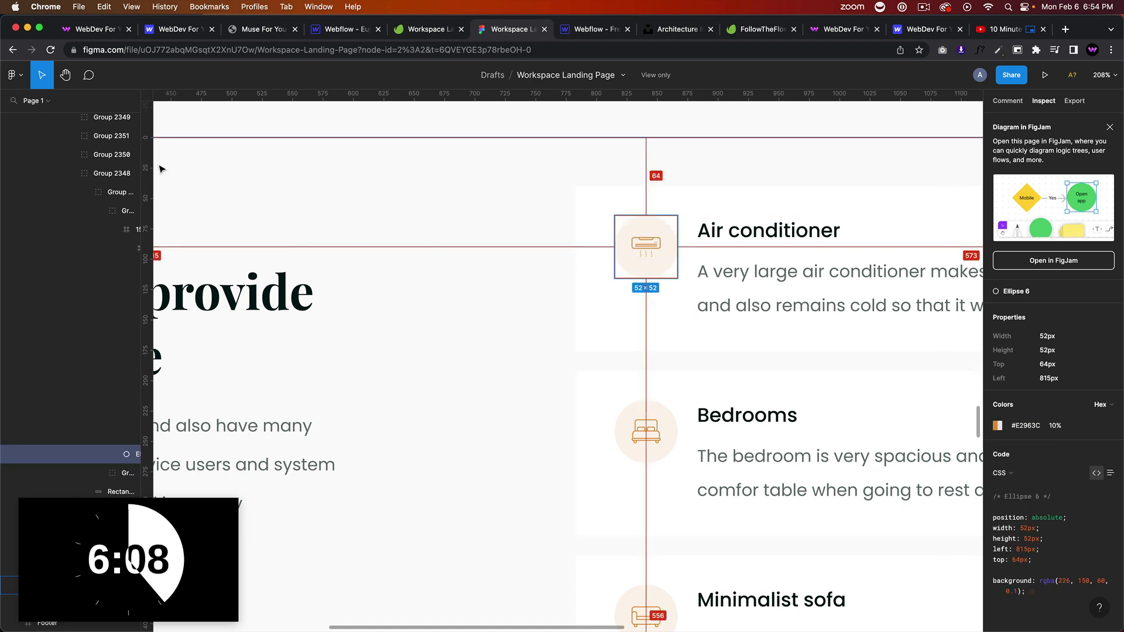
left_click(205, 170)
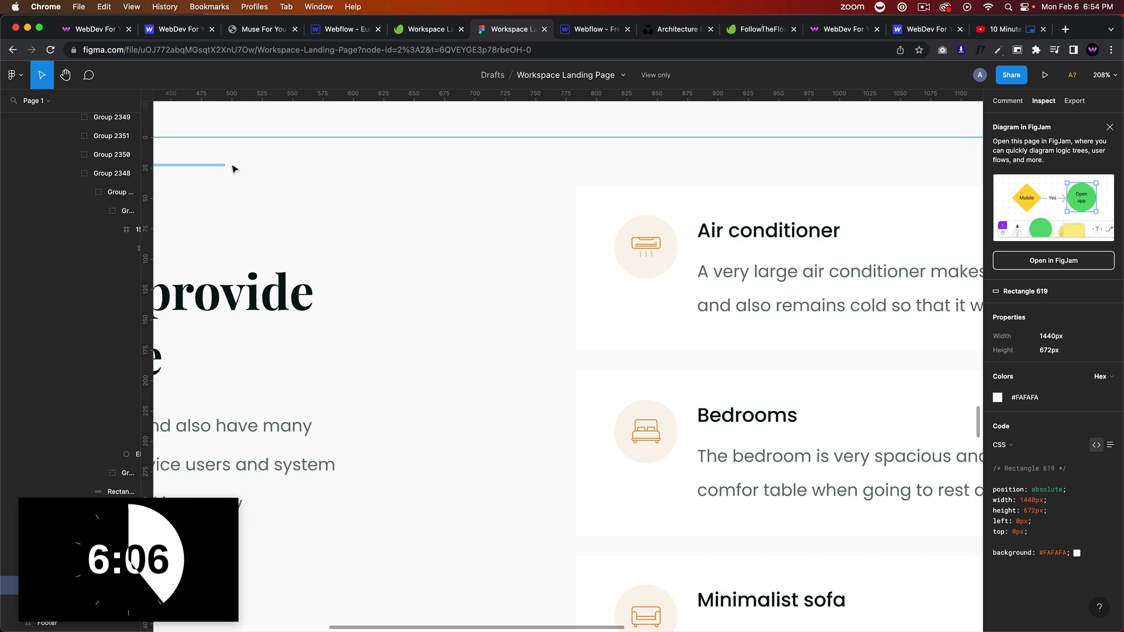
Widen the layer list and select the group inside Frame that contains all parts of the Air conditioner icon
left_click_drag(142, 159, 284, 159)
left_click(182, 342)
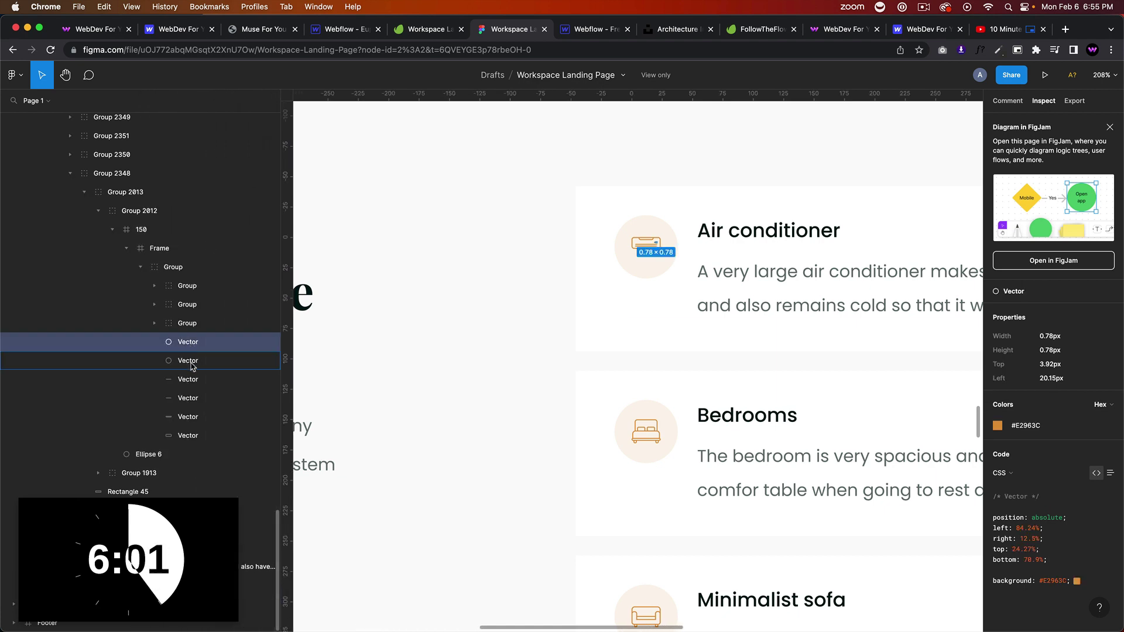
left_click(175, 323)
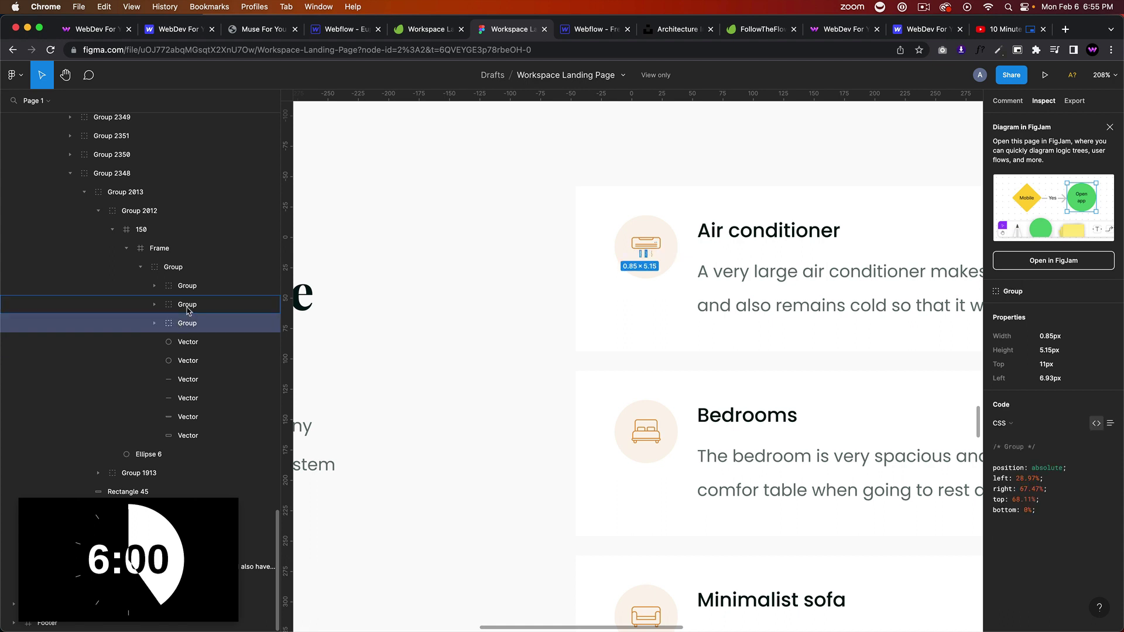
left_click(178, 304)
left_click(178, 286)
left_click(180, 266)
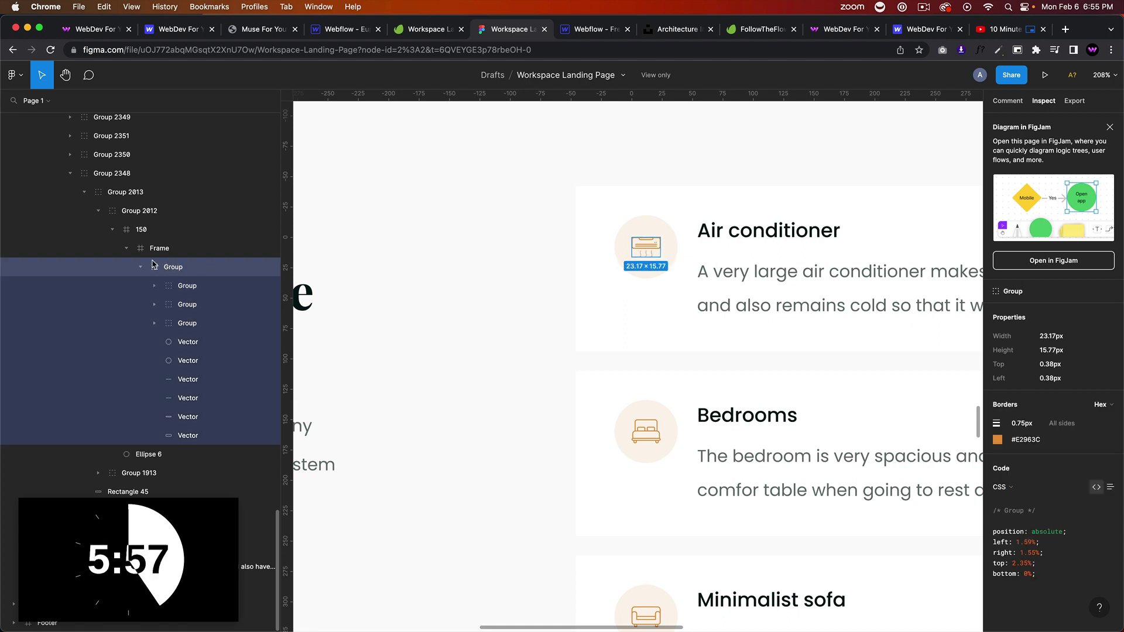
left_click(165, 258)
left_click(184, 268)
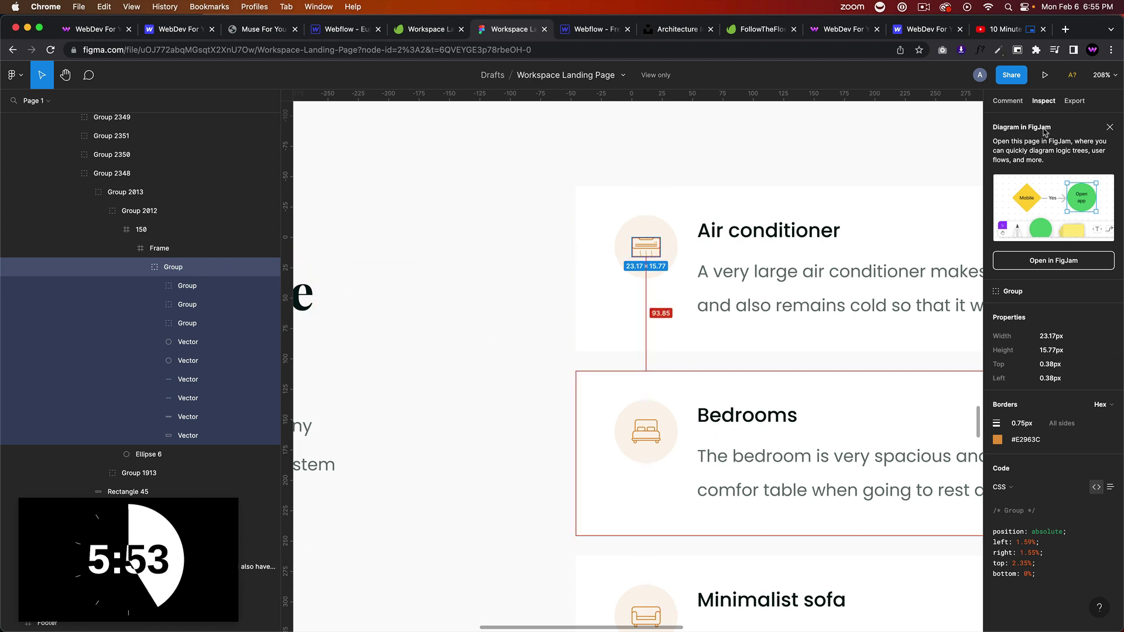
Compare the Air conditioner icon's parent Frame with its inner Group, checking their inspection and export details, and reselect the Group
left_click(230, 250)
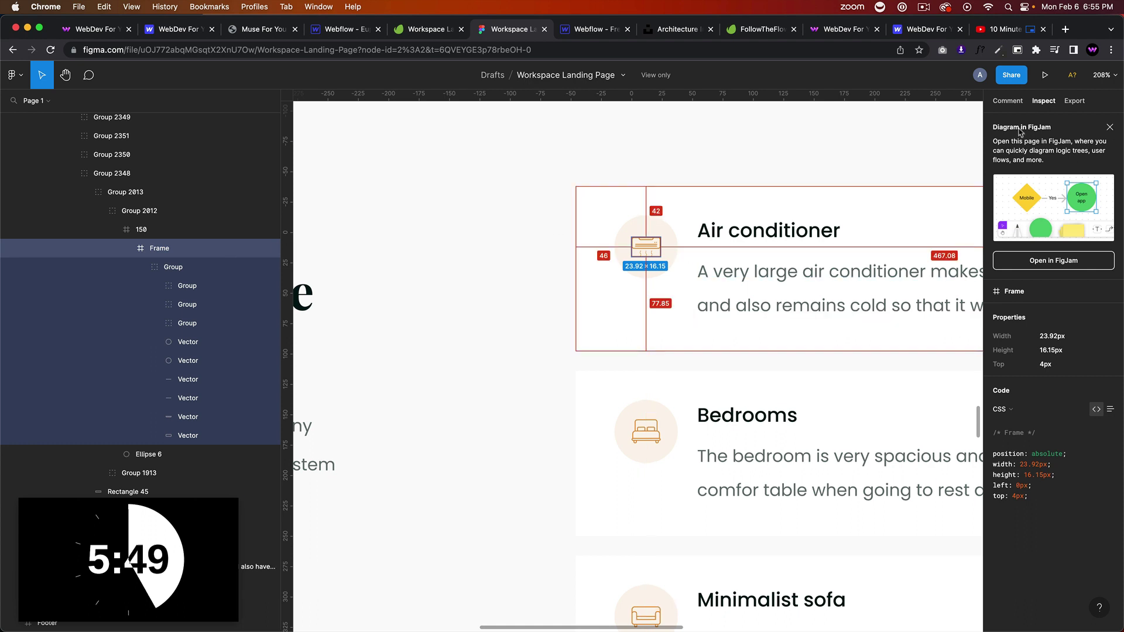
left_click(1087, 102)
left_click(1043, 101)
left_click(1019, 104)
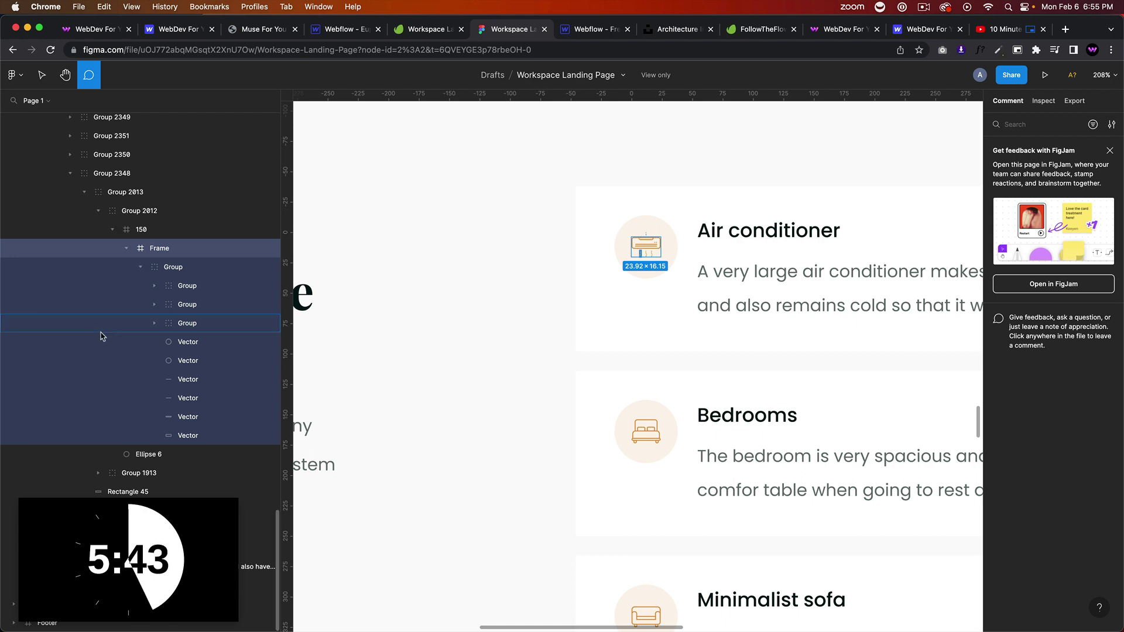
left_click(139, 211)
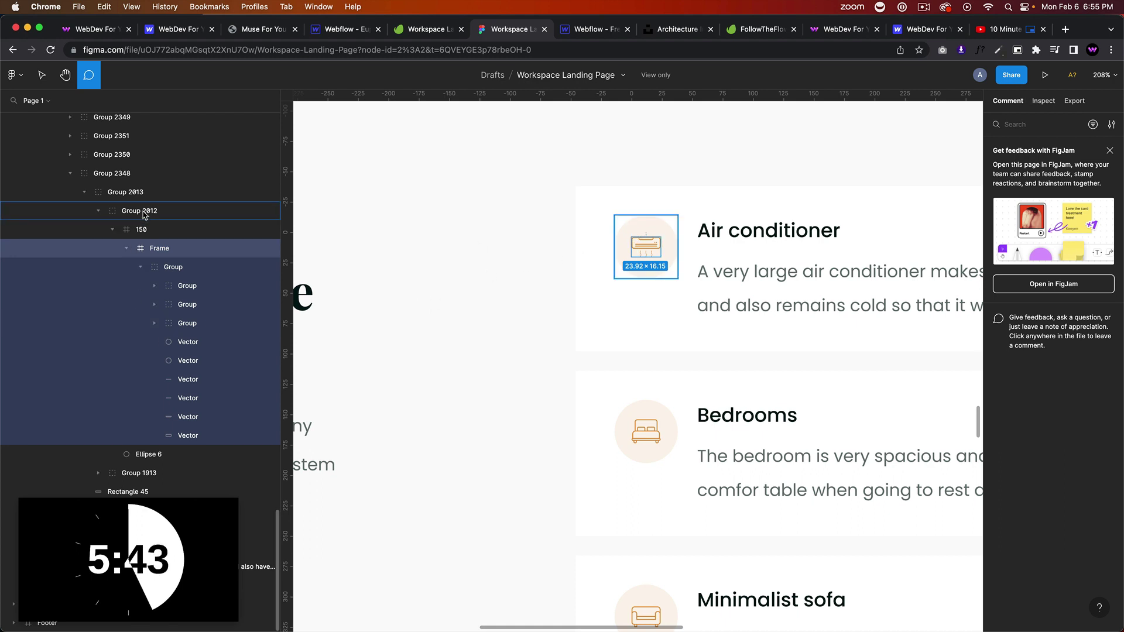
left_click(165, 248)
left_click(176, 267)
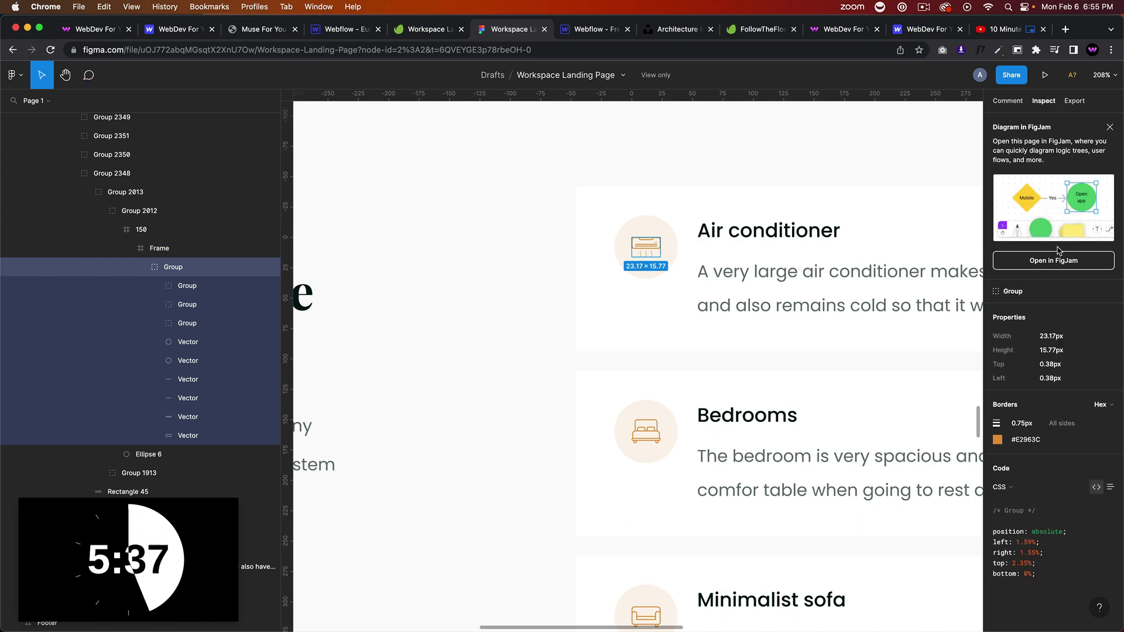
key("alt")
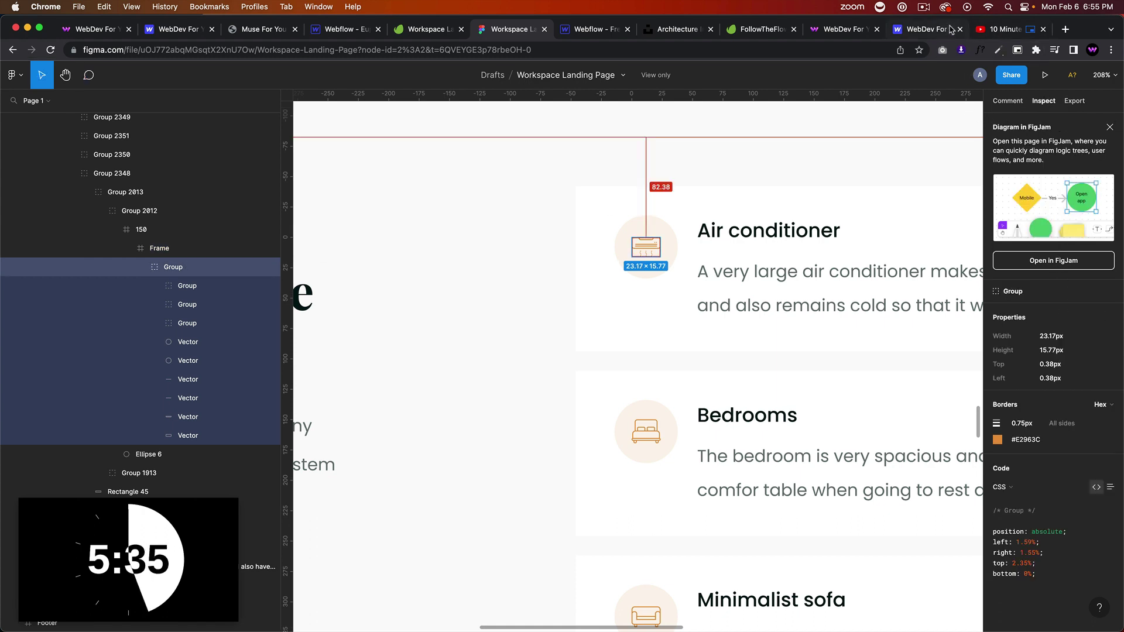
Set the Air conditioner icon group's export format to SVG, preview it, and export the file
left_click(922, 9)
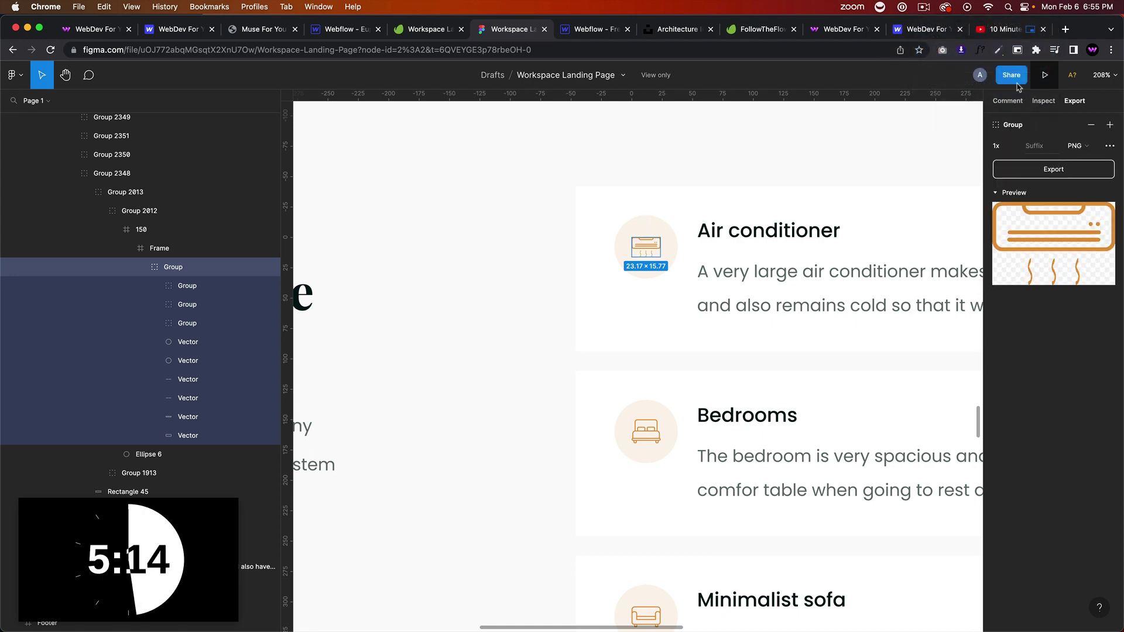
left_click(1043, 101)
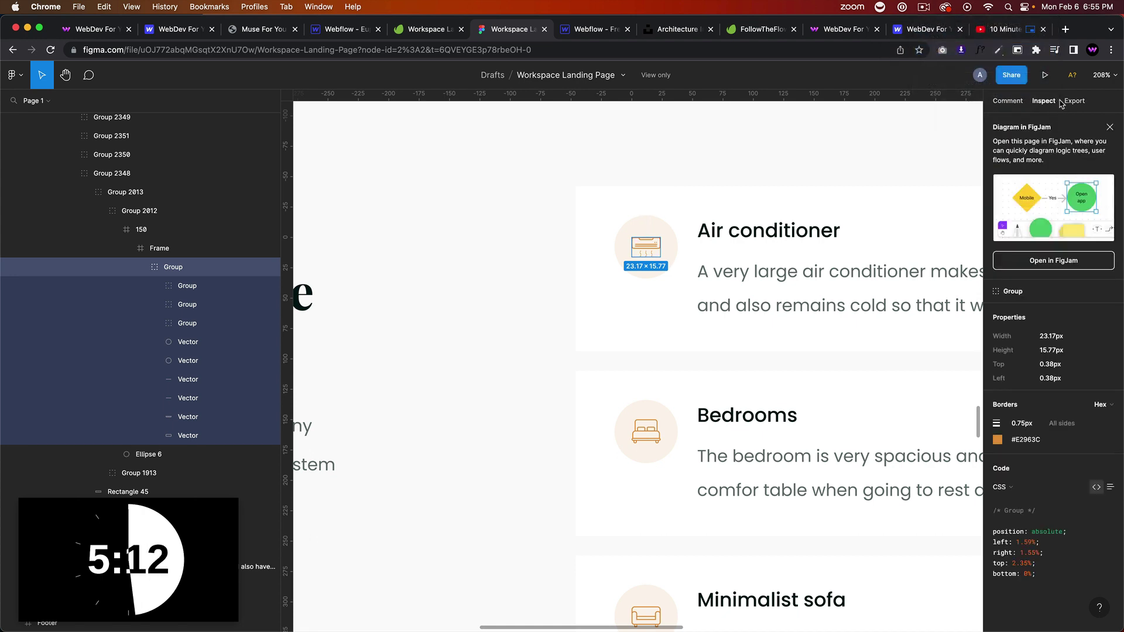
left_click(1076, 102)
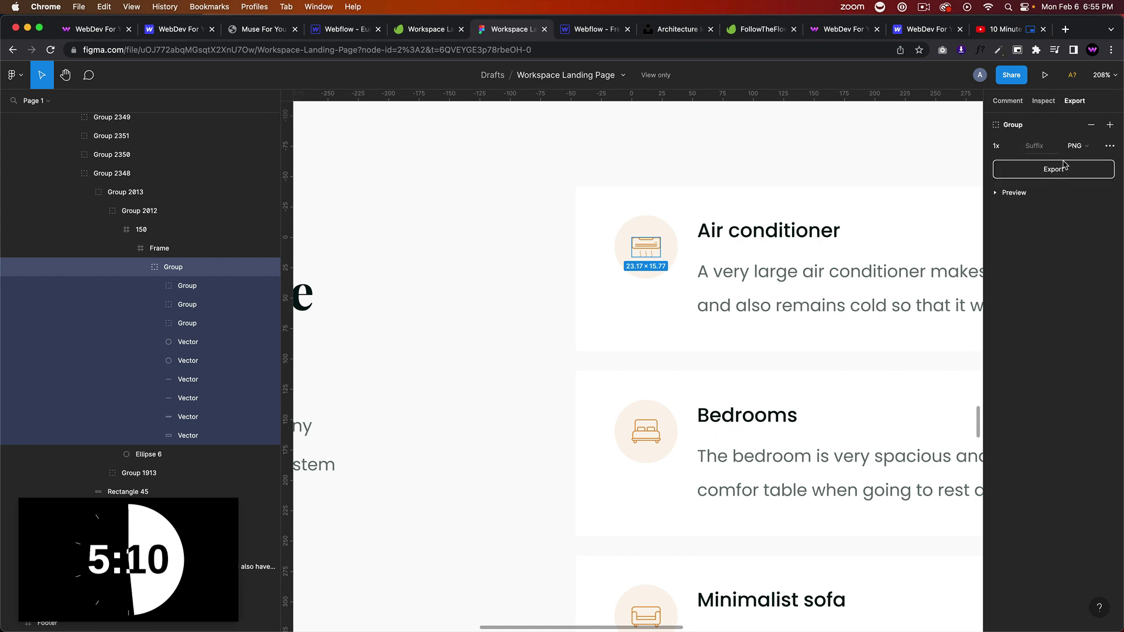
left_click(1076, 146)
left_click(1077, 173)
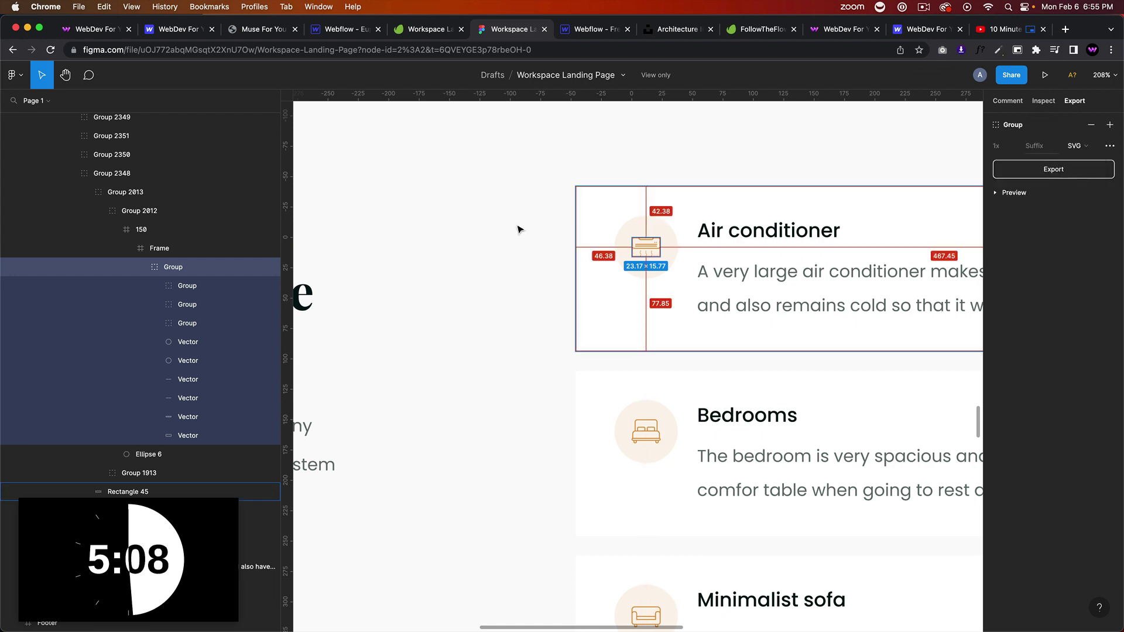
left_click(925, 11)
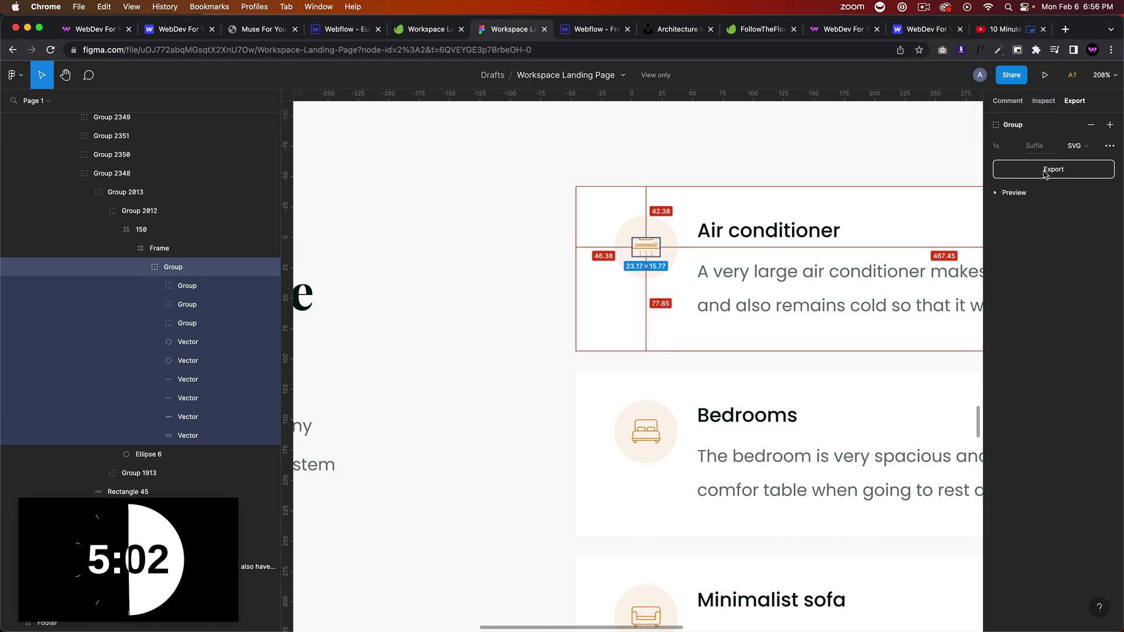
left_click(1022, 193)
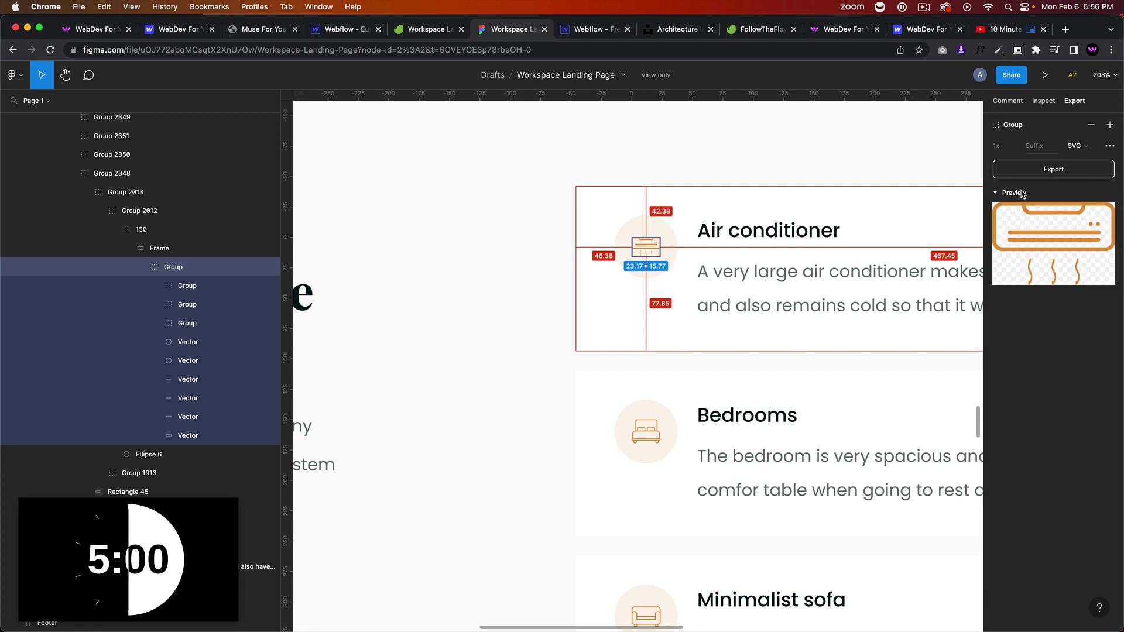
left_click(1055, 174)
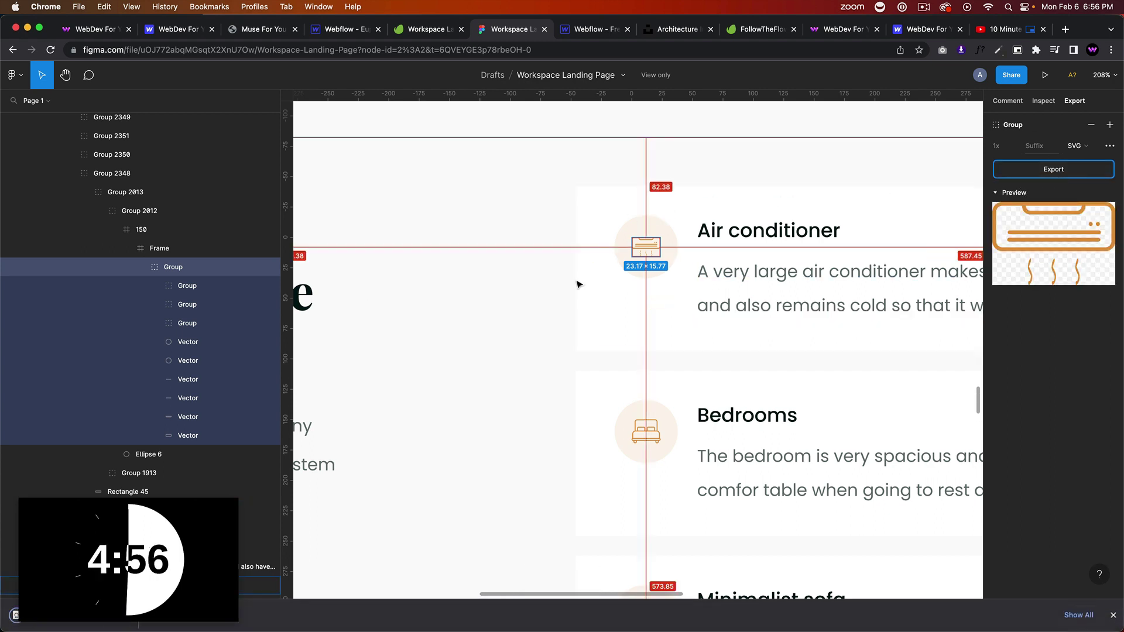
left_click(902, 7)
left_click(371, 251)
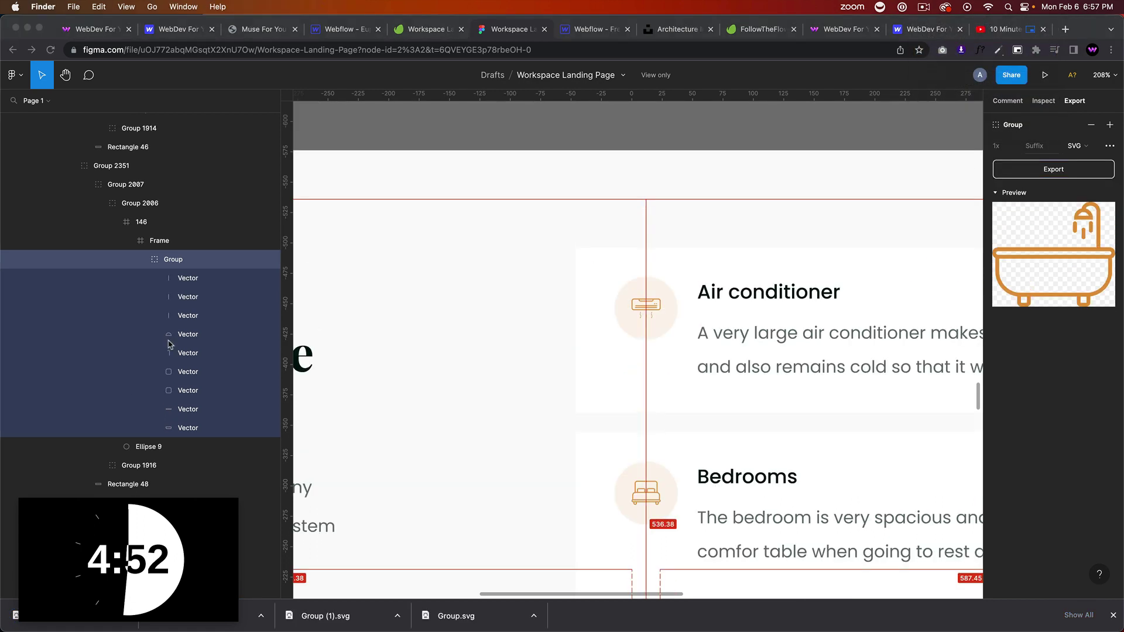
left_click(130, 609)
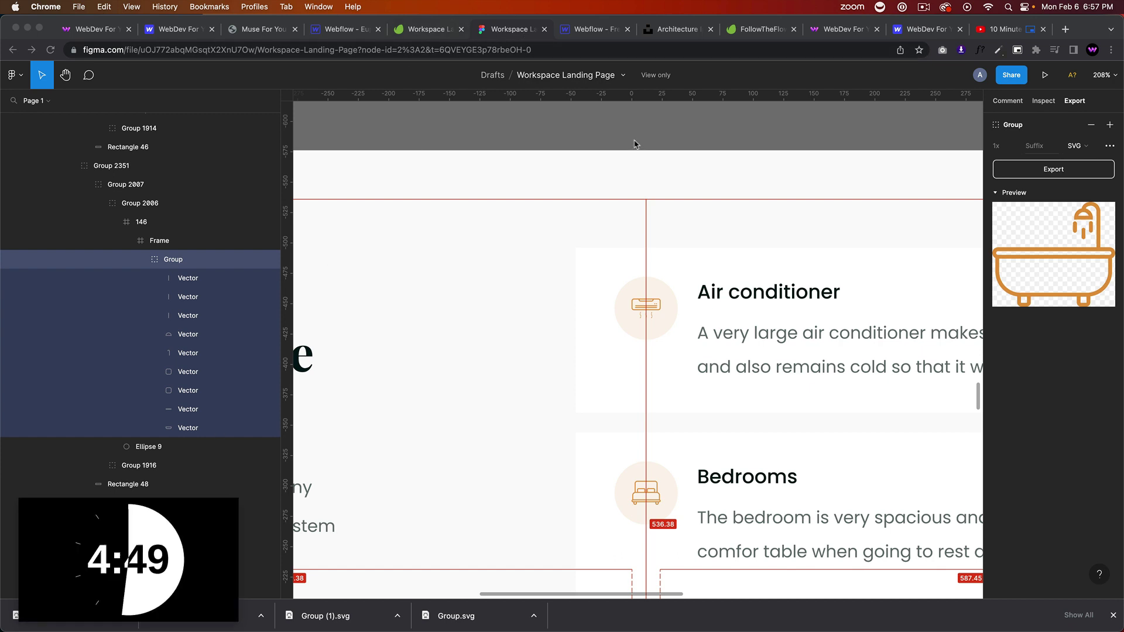
mouse_move(134, 611)
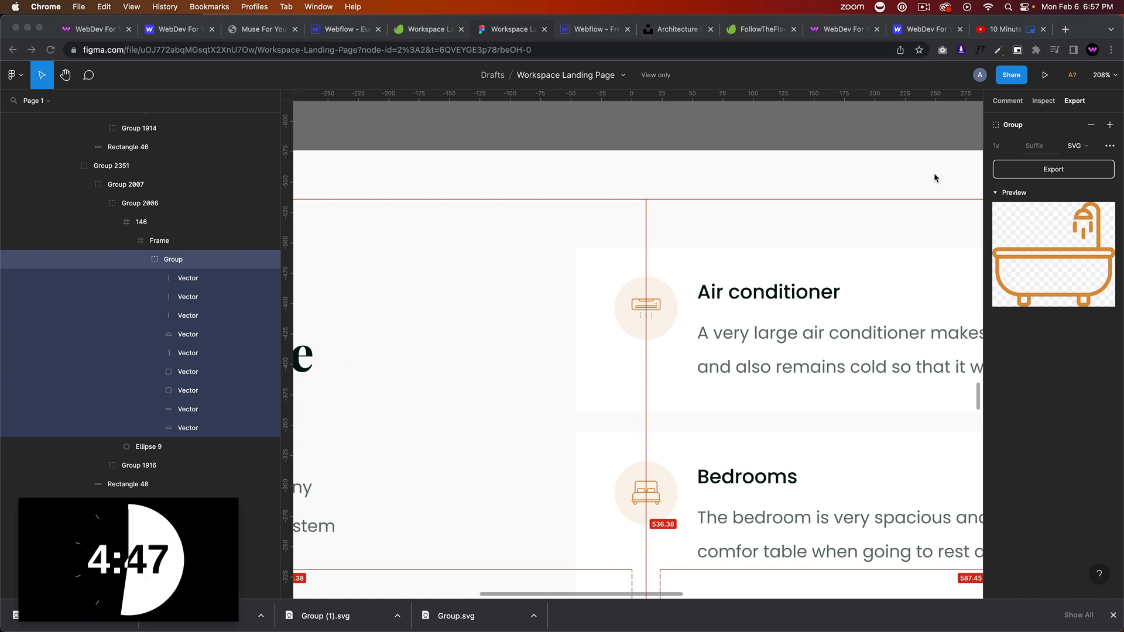
left_click(945, 11)
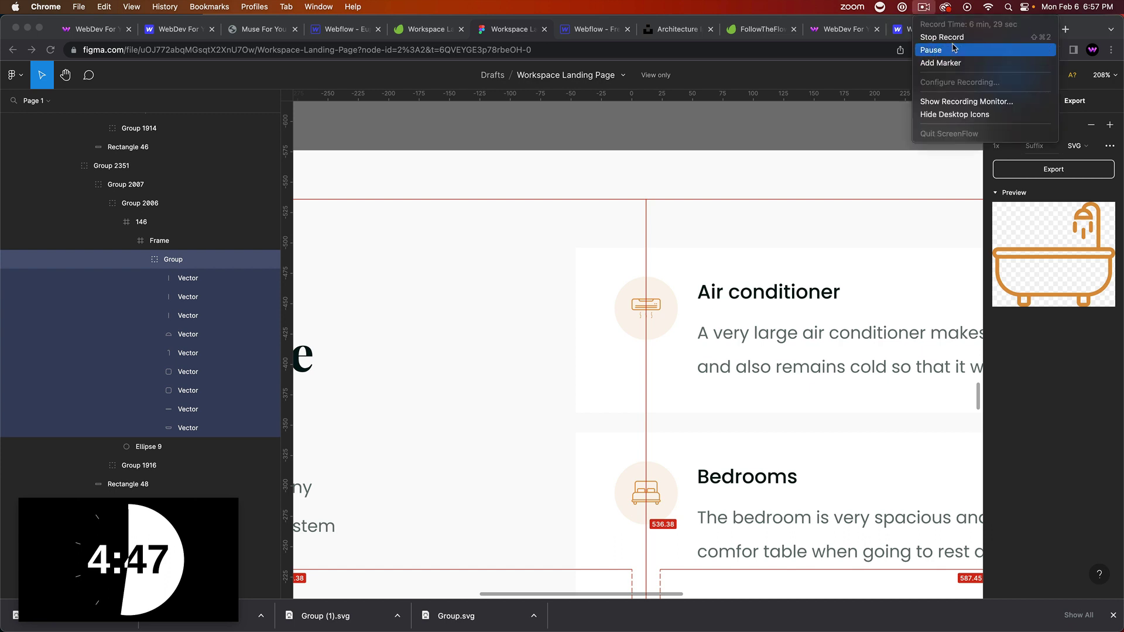
left_click(935, 53)
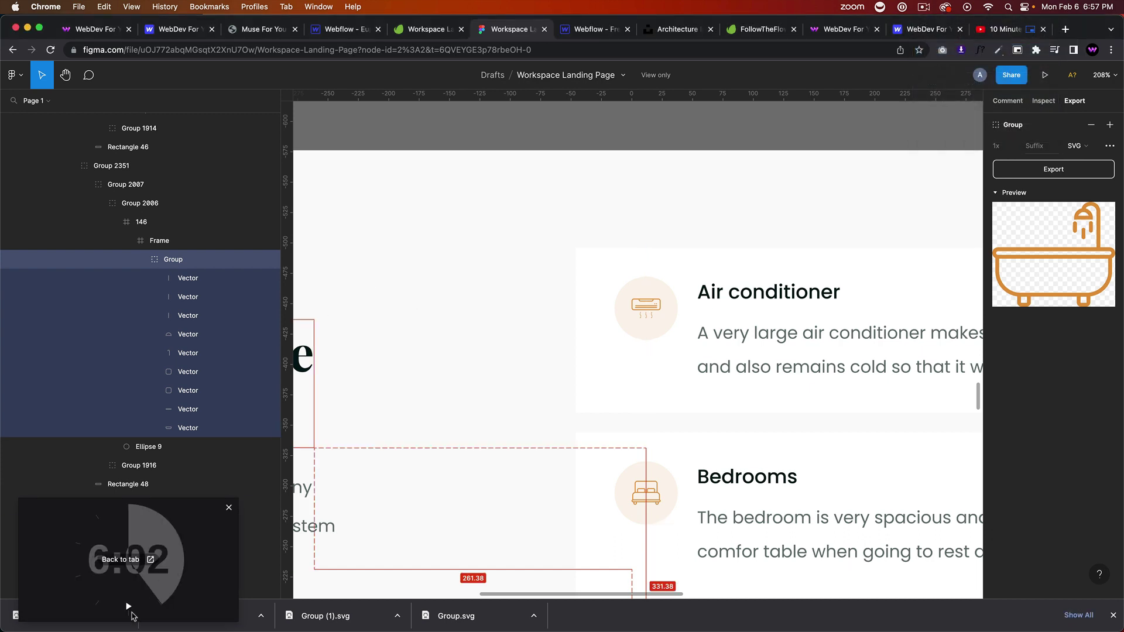
left_click(131, 611)
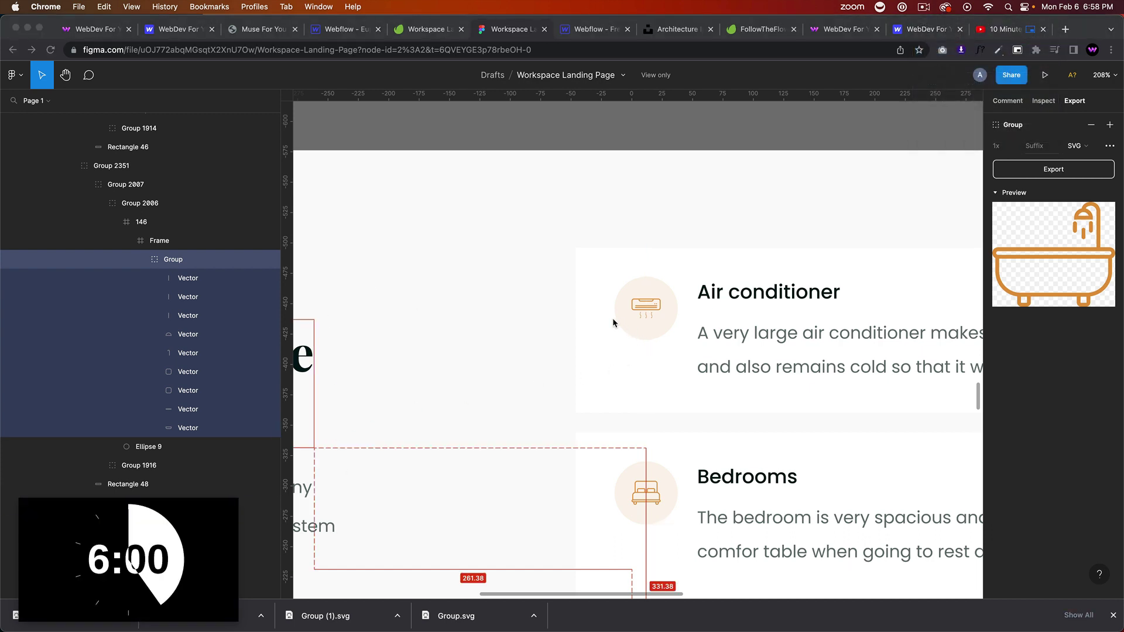
Compare the Webflow facilities item with the Figma Air conditioner card and inspect the size and colour of the icon's circular background
left_click(588, 30)
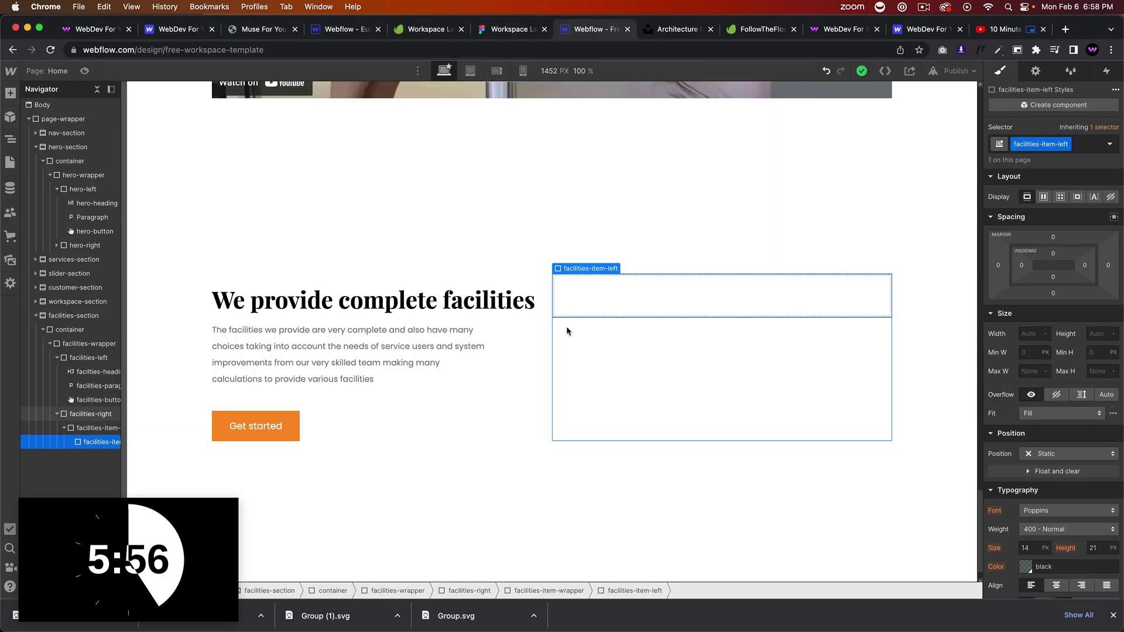
left_click(508, 30)
scroll(644, 299, "down", 5)
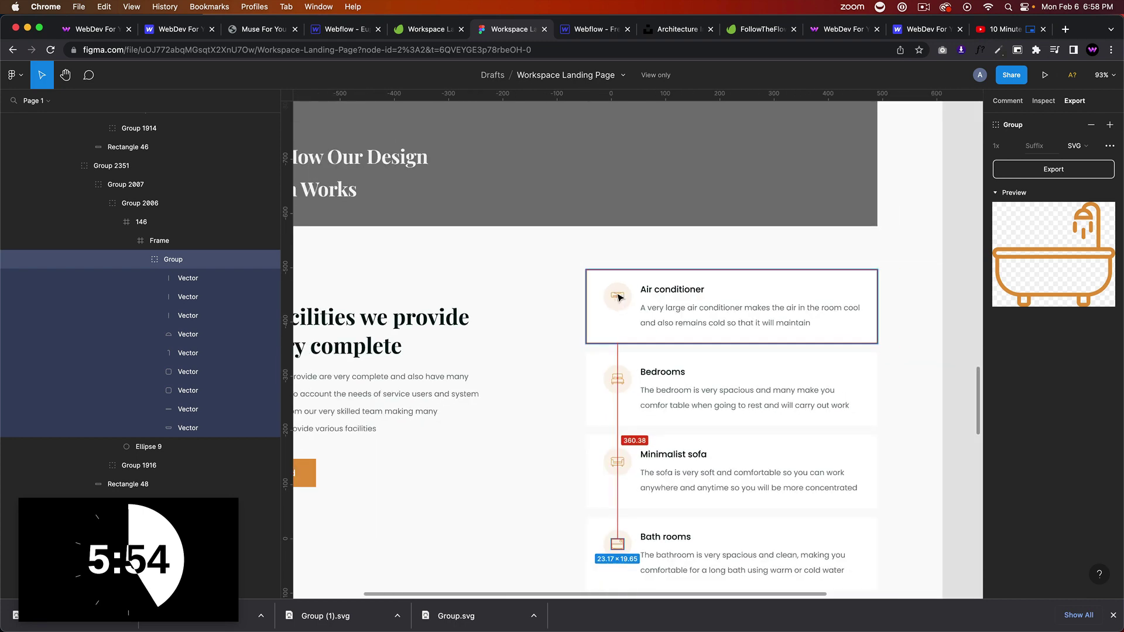
left_click(590, 32)
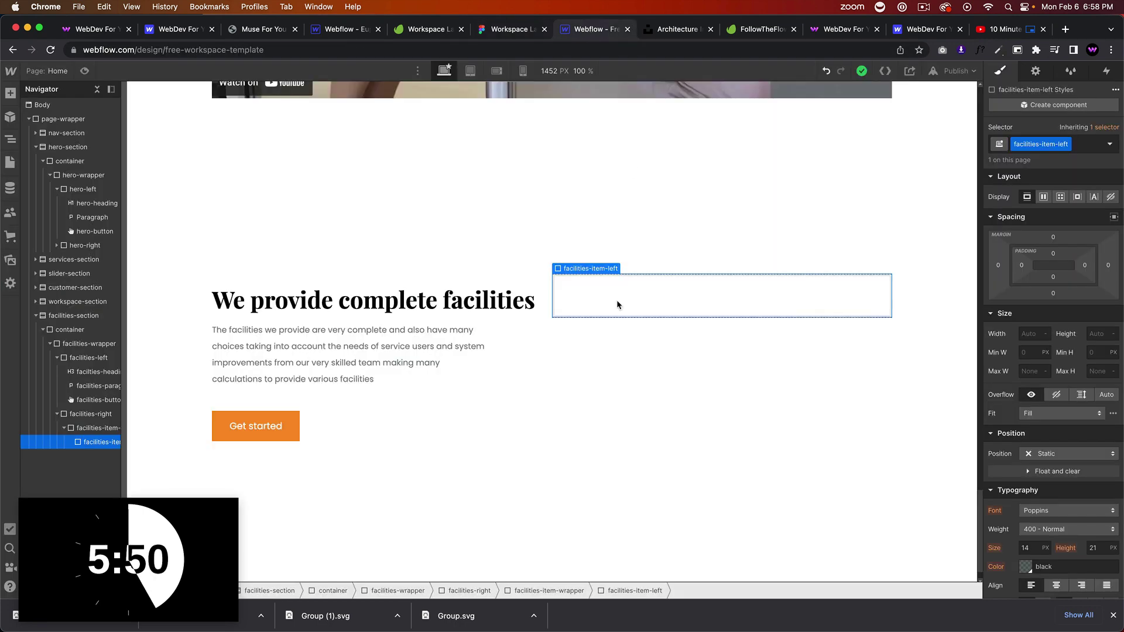
left_click(93, 429)
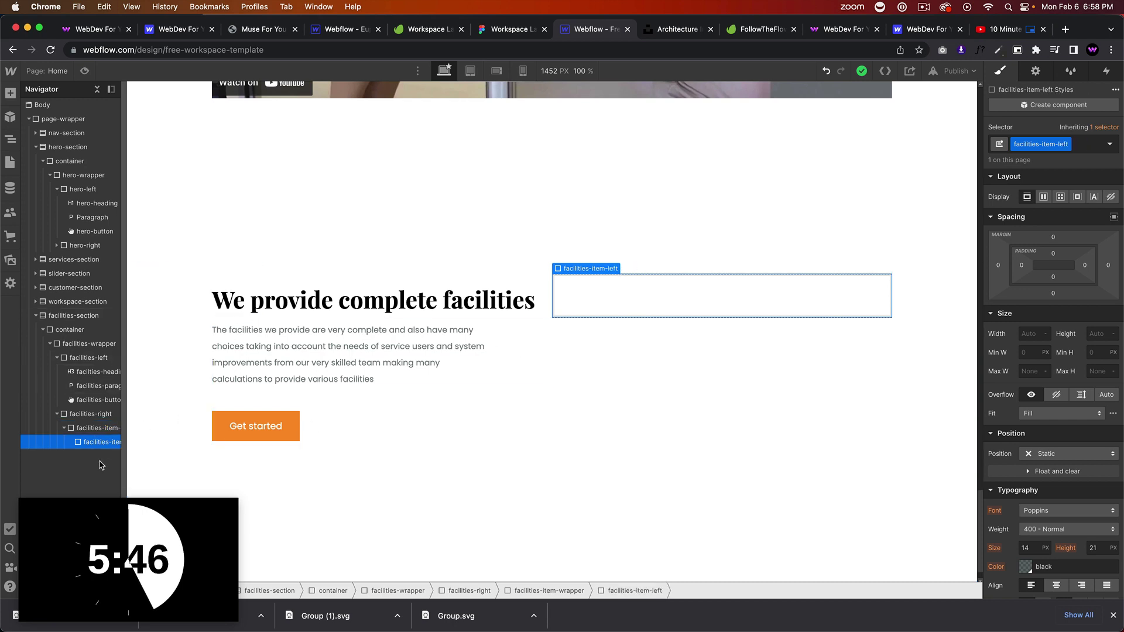
left_click(523, 33)
left_click(626, 307)
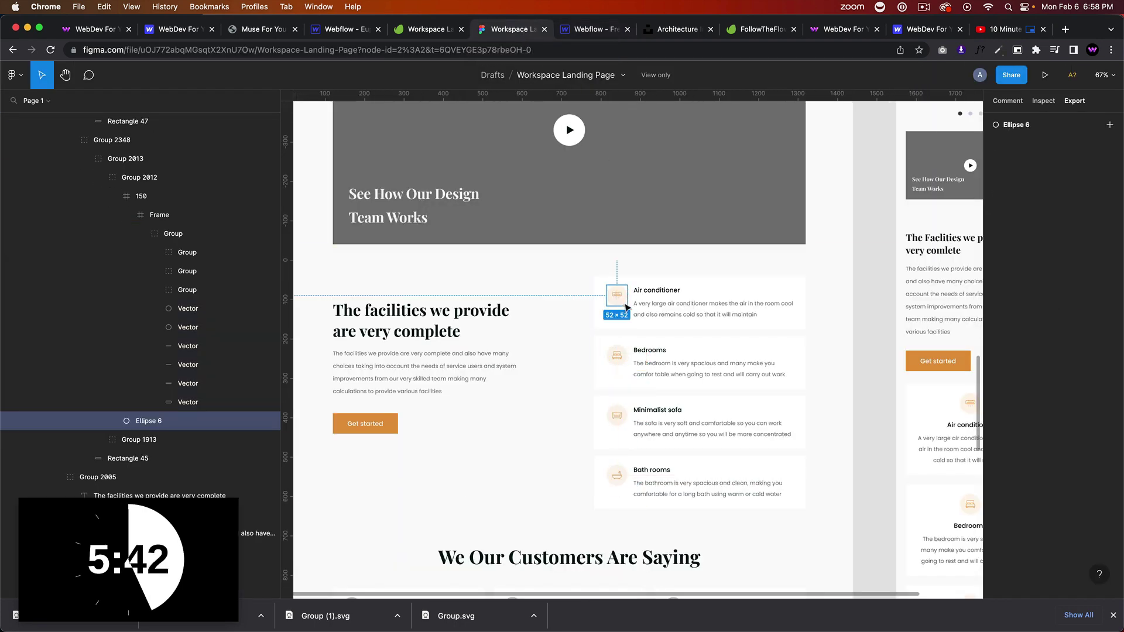
left_click(1040, 100)
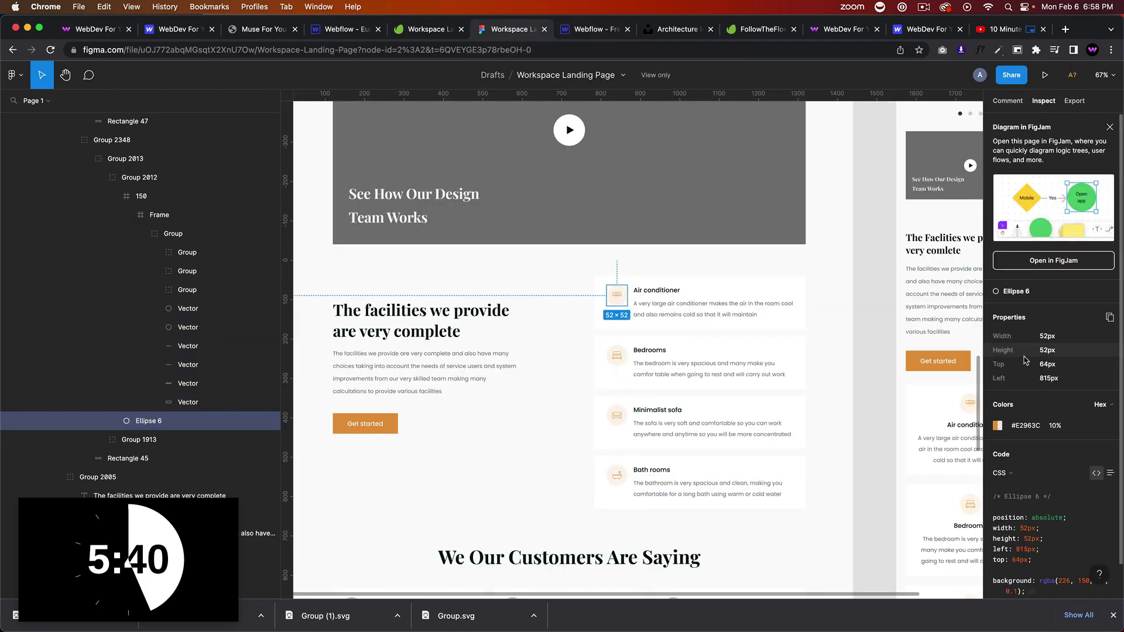
In Webflow, set facilities-item-left to 52 px wide and 52 px high with a 50% border radius
left_click(598, 34)
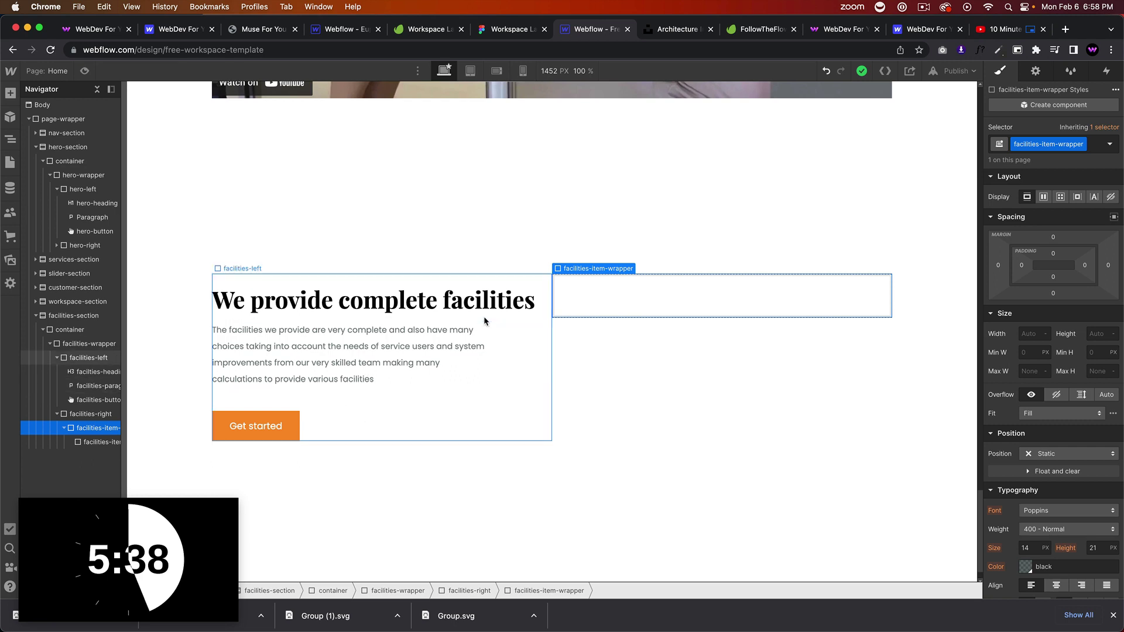
left_click(97, 442)
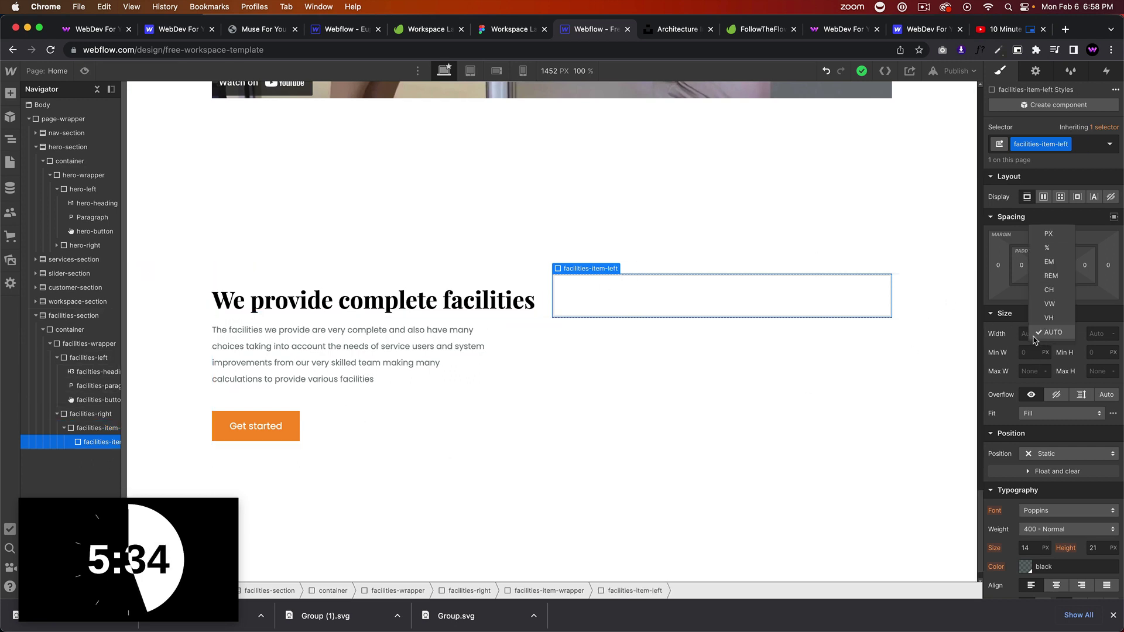
type("52")
key("Tab")
type("5")
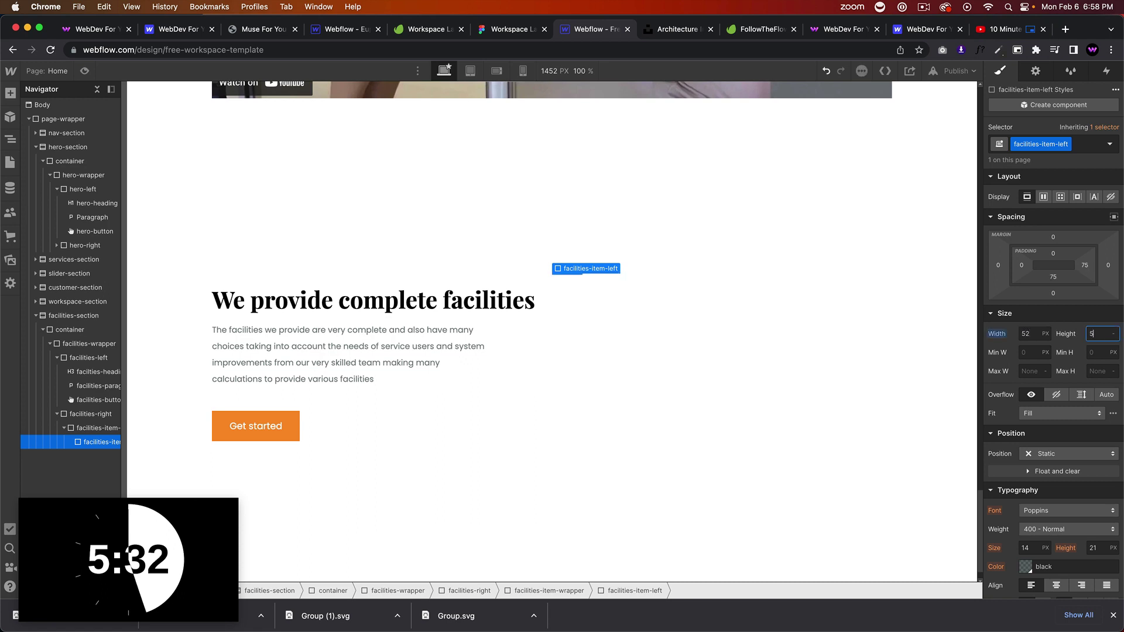
scroll(1090, 402, "down", 10)
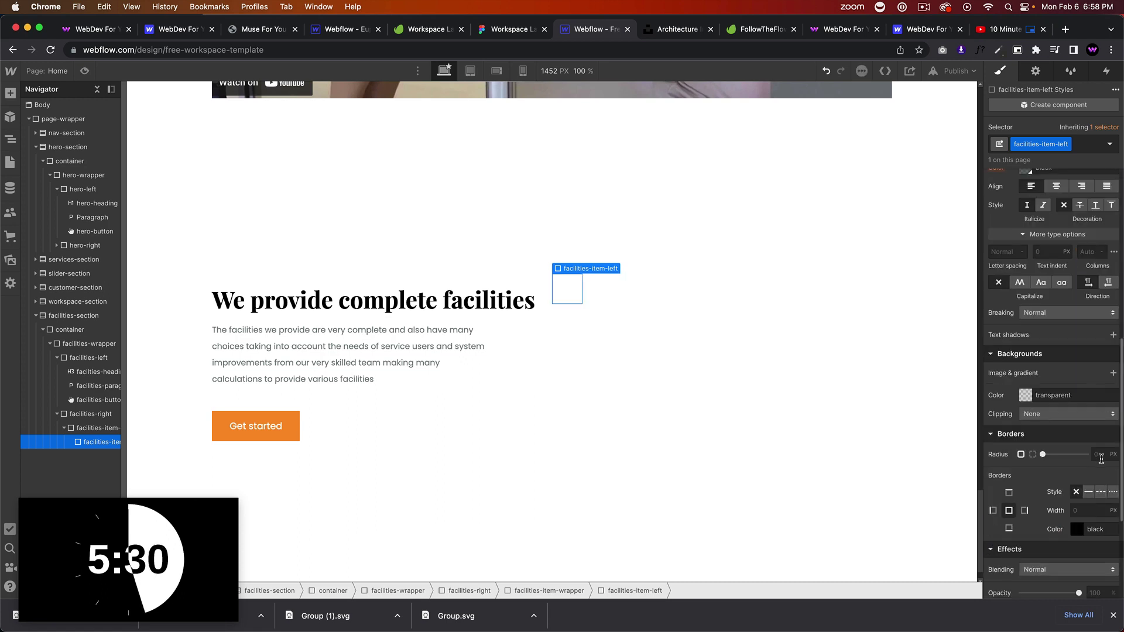
type("50%")
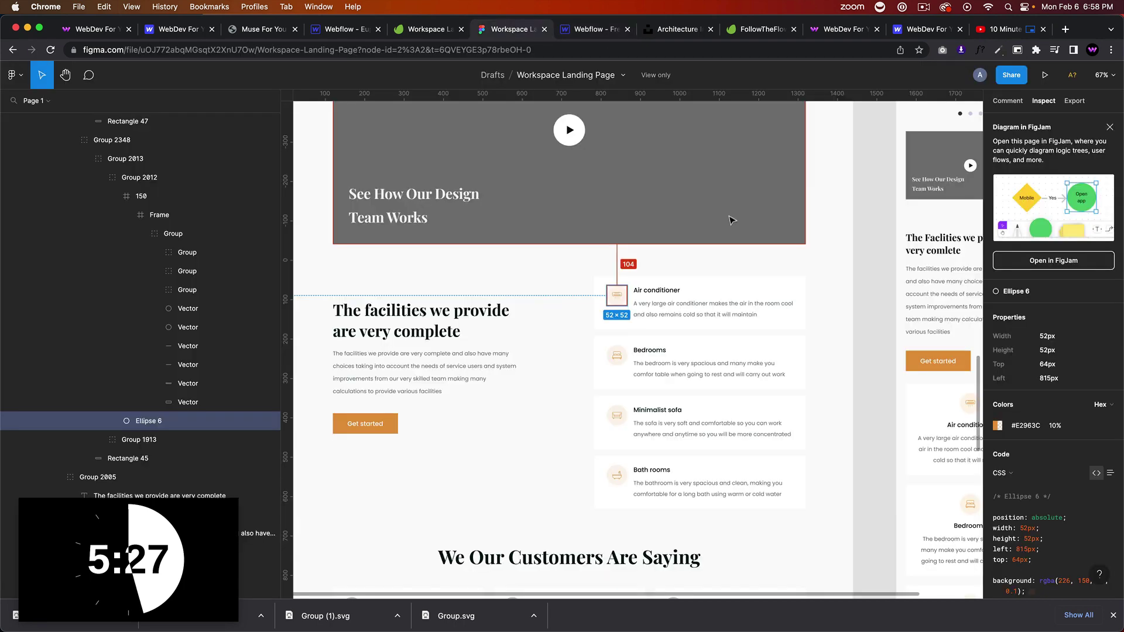
Copy the circle's colour #E2963C from Figma and apply it at 10% opacity as the background colour of facilities-item-left
left_click(508, 29)
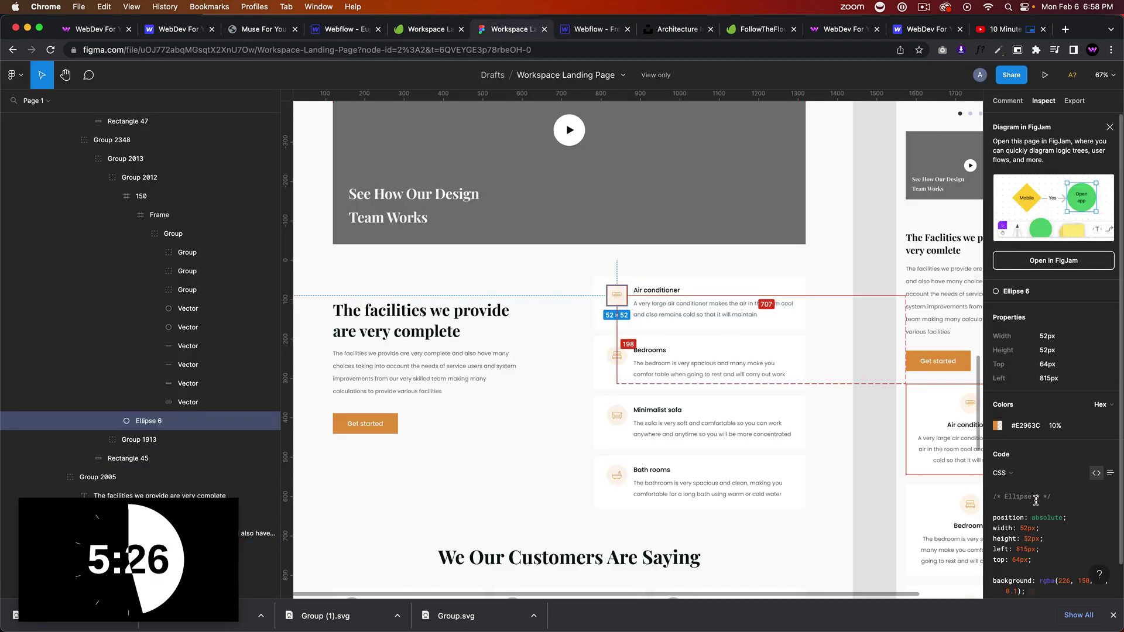
left_click(1036, 426)
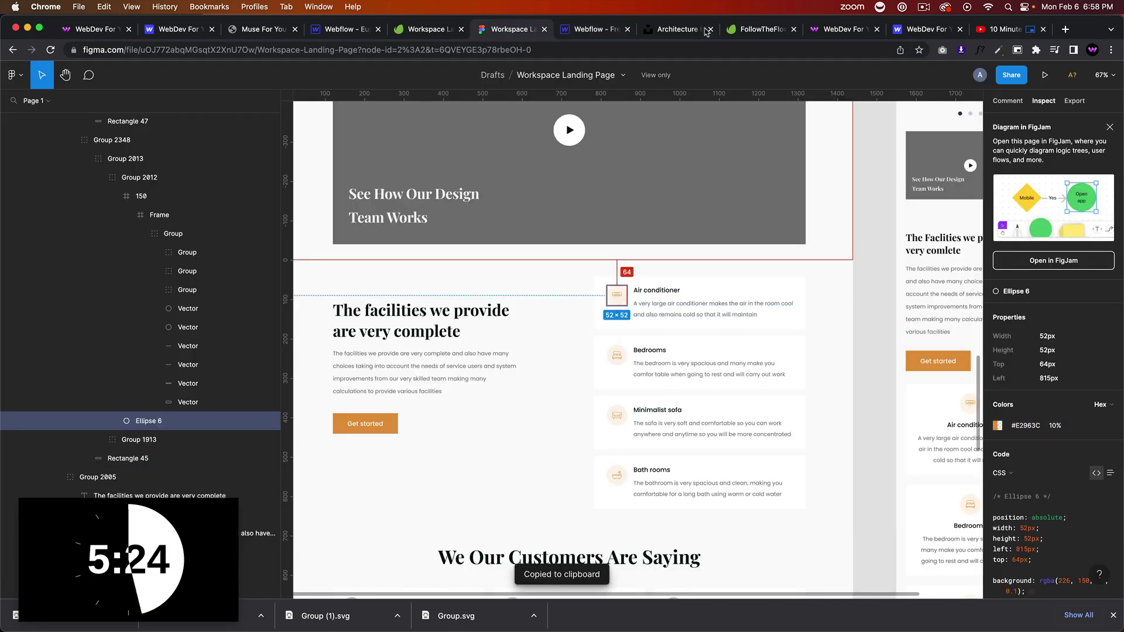
left_click(586, 29)
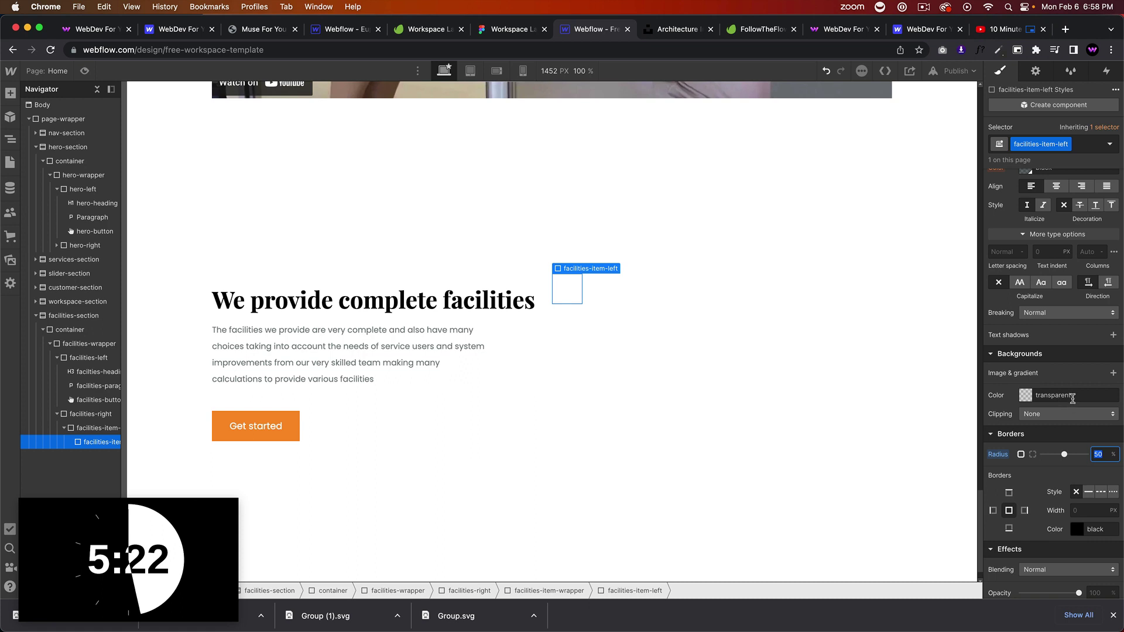
left_click_drag(1073, 397, 1022, 395)
type("1A")
key("Return")
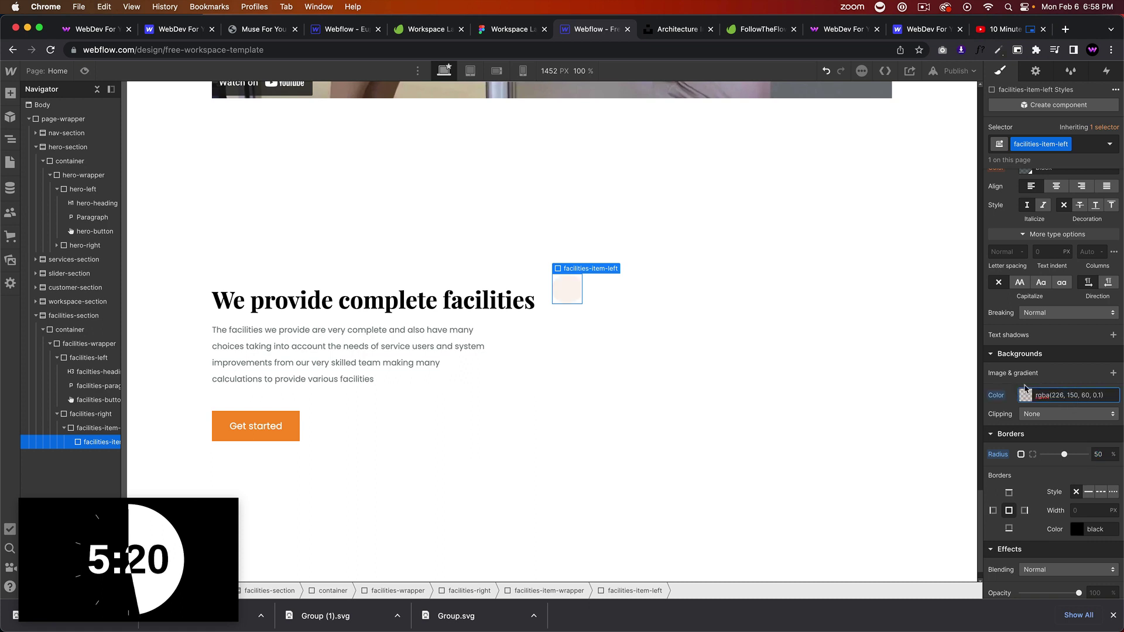
Upload the exported air conditioner, bed, bath and couch SVG icons to the Webflow assets, keeping facilities-item-left selected
left_click(584, 288)
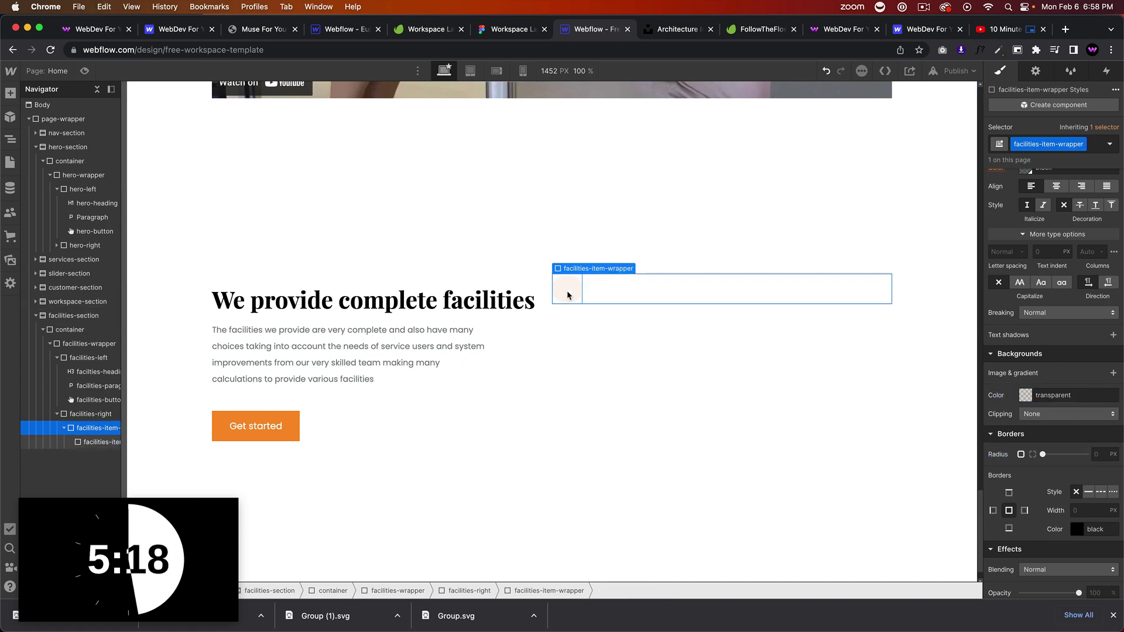
left_click(568, 295)
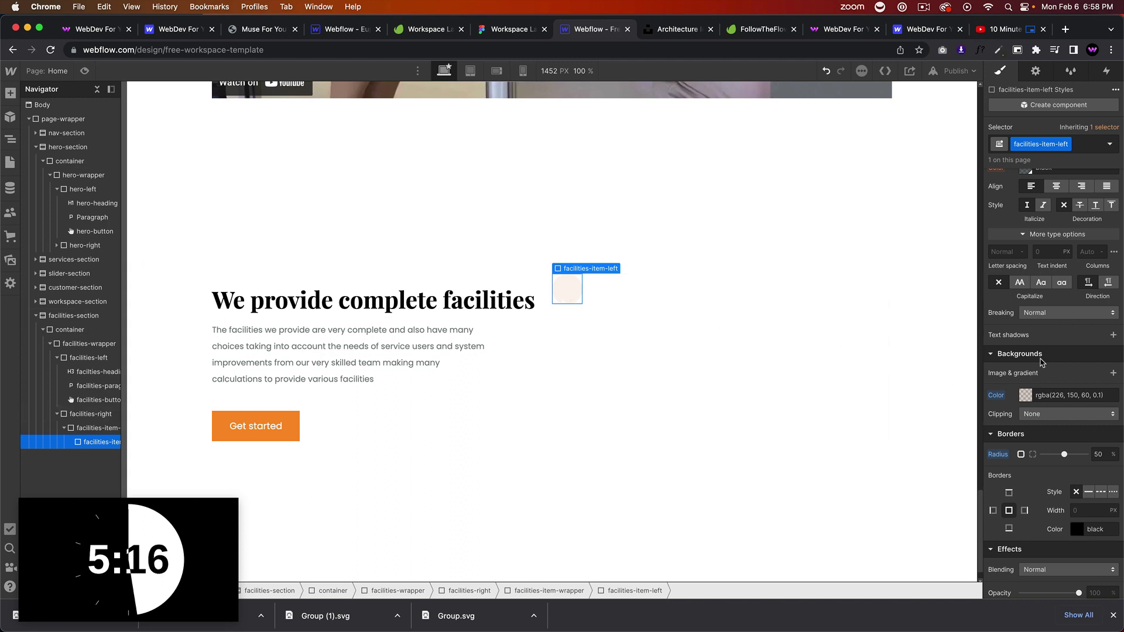
left_click(10, 260)
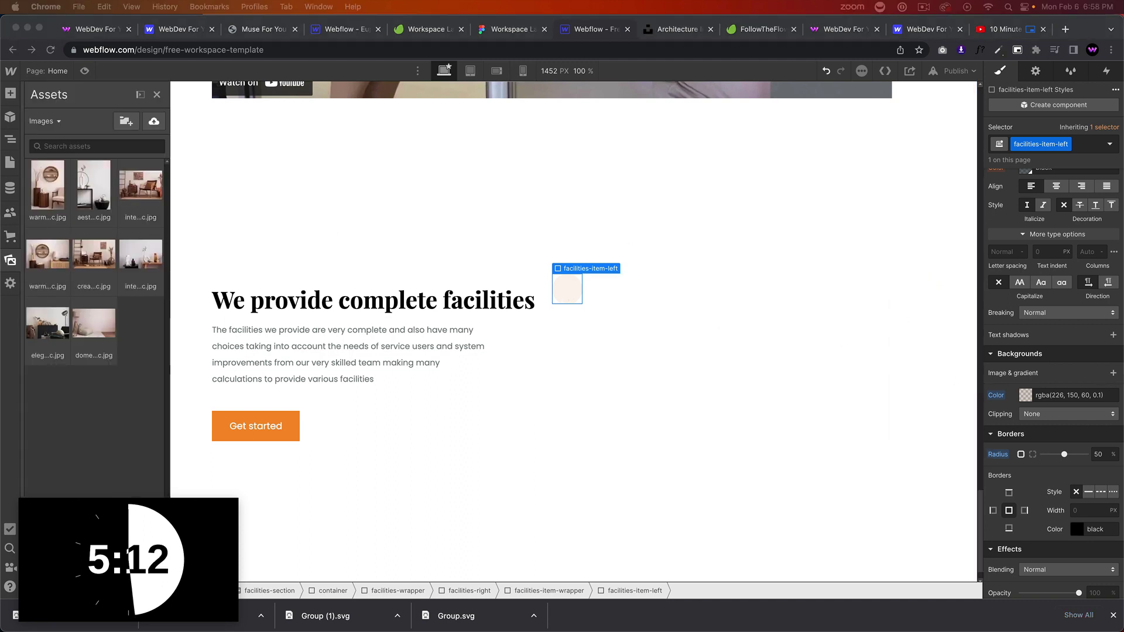
left_click_drag(1116, 211, 70, 398)
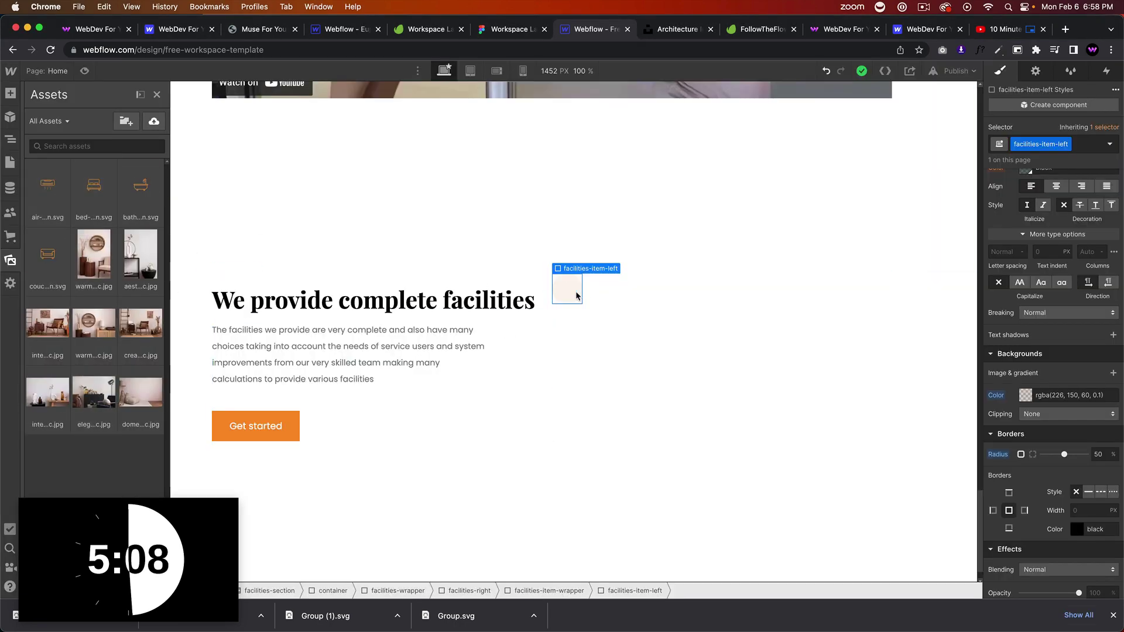
key("z")
Add air-conditioner-icon.svg as the background image of facilities-item-left and centre it at 50% left and 50% top
left_click(1113, 373)
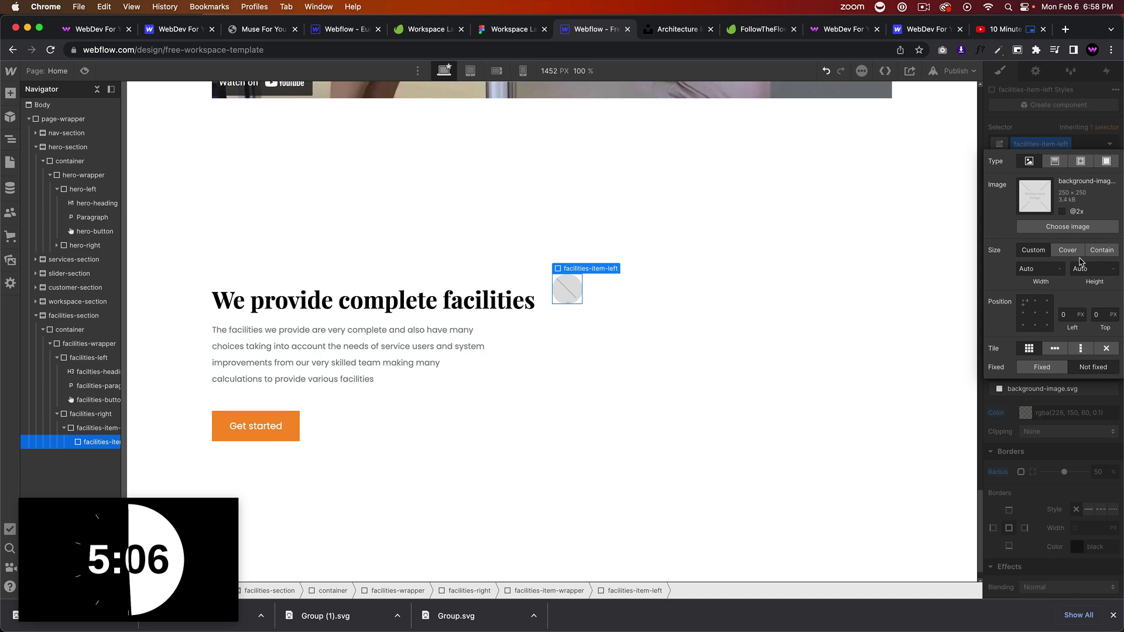
left_click(1067, 226)
left_click(47, 188)
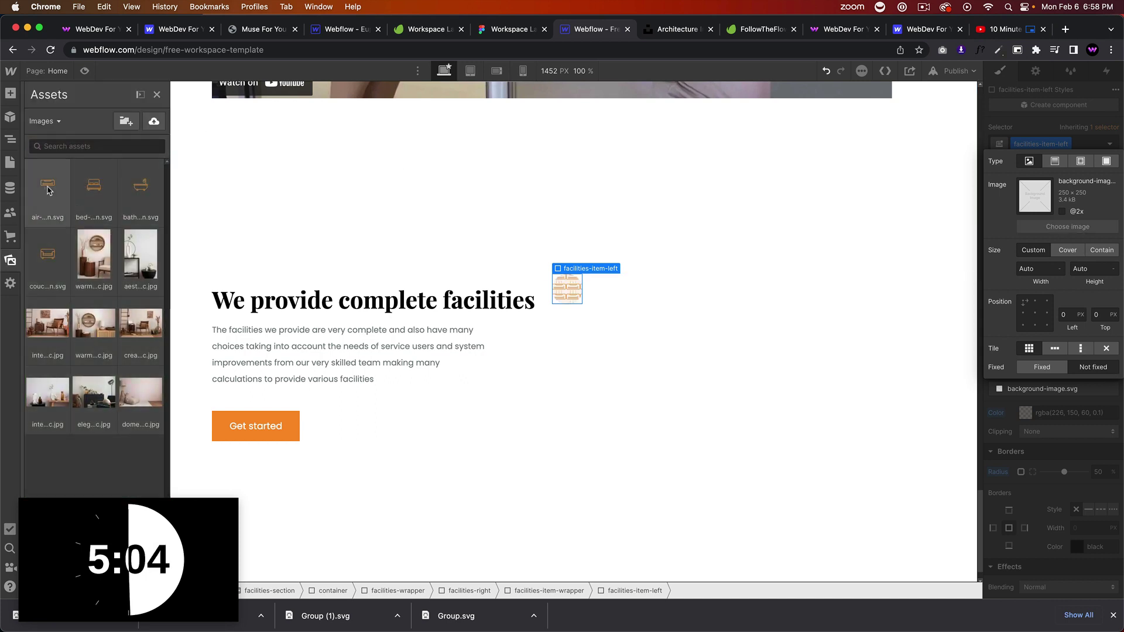
left_click(1035, 313)
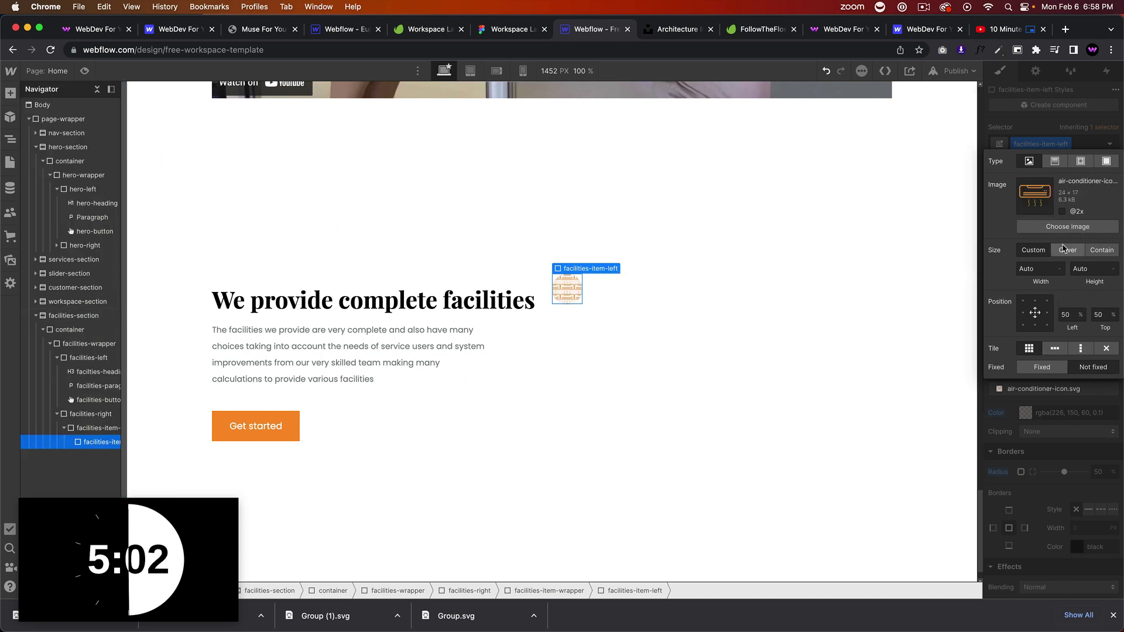
Try the Cover and Contain sizes for the icon background, turn off its tiling and set the size back to Custom
left_click(1101, 250)
left_click(1073, 253)
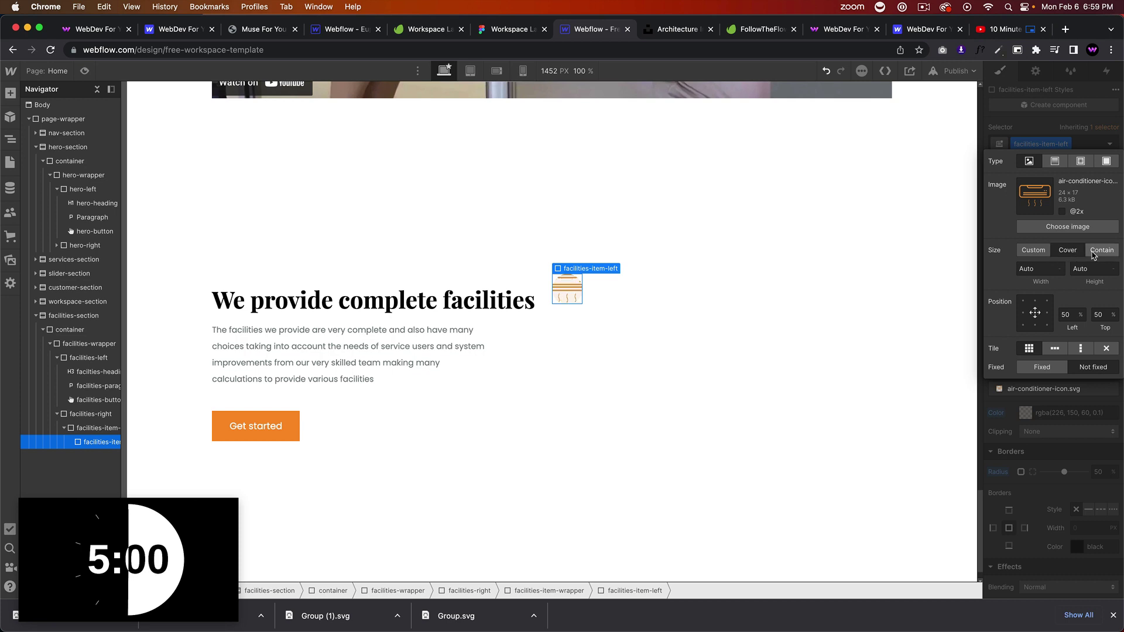
left_click(1076, 253)
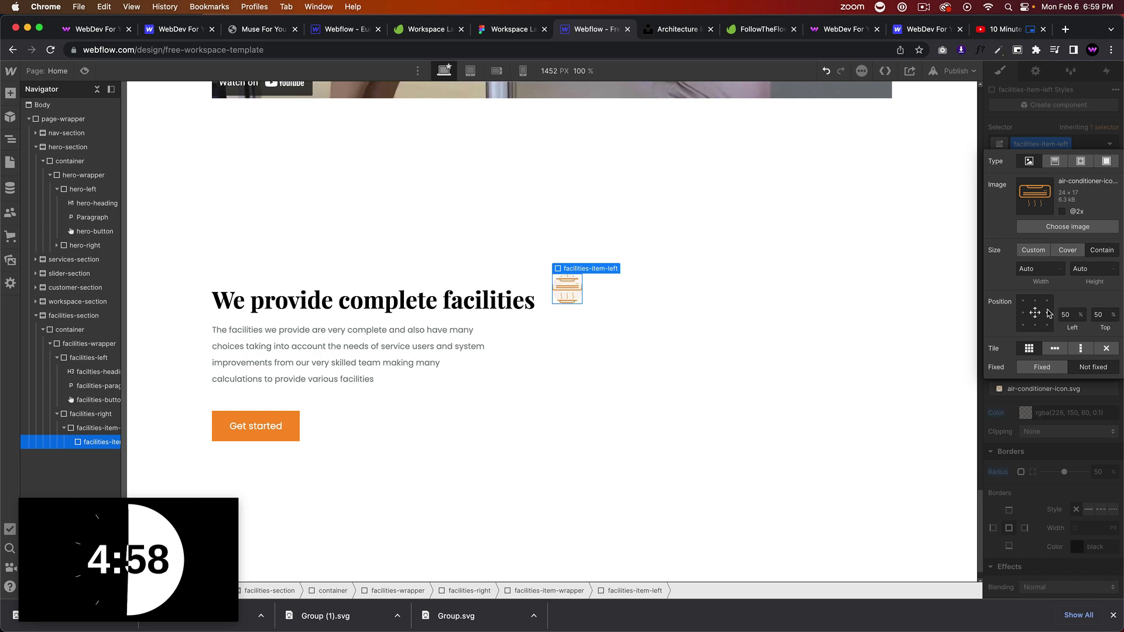
left_click(1107, 349)
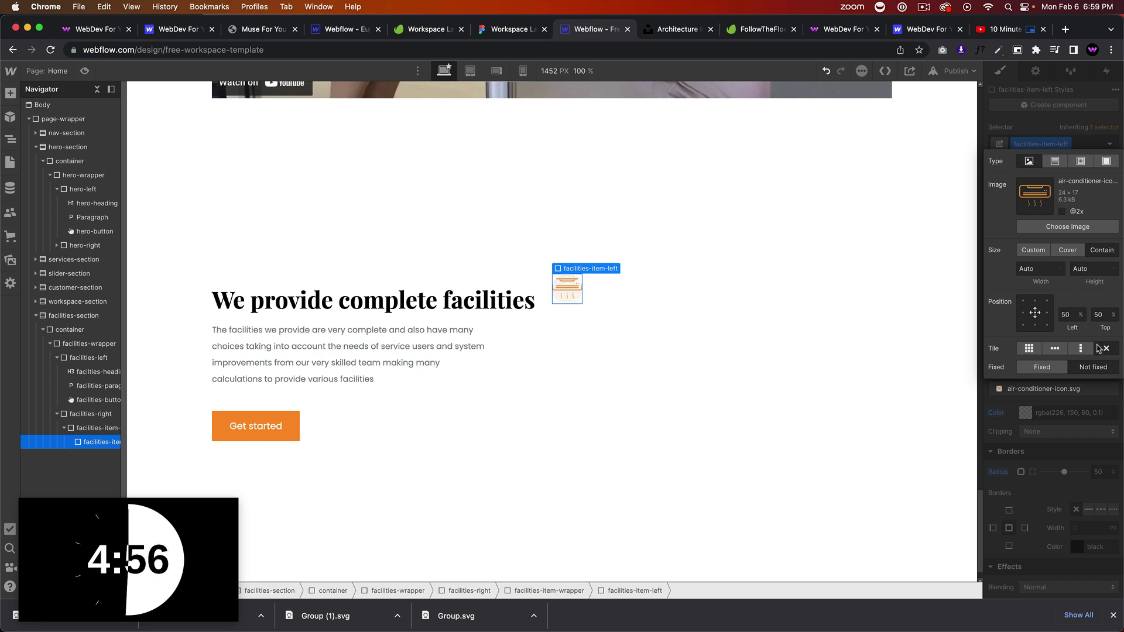
left_click(1034, 251)
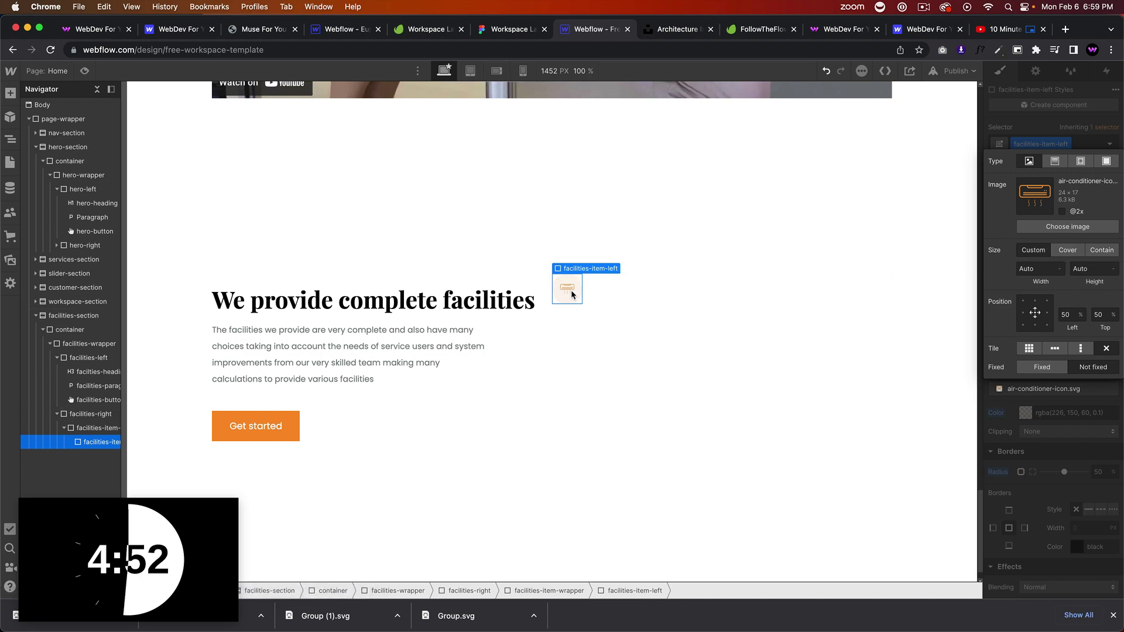
left_click(1063, 404)
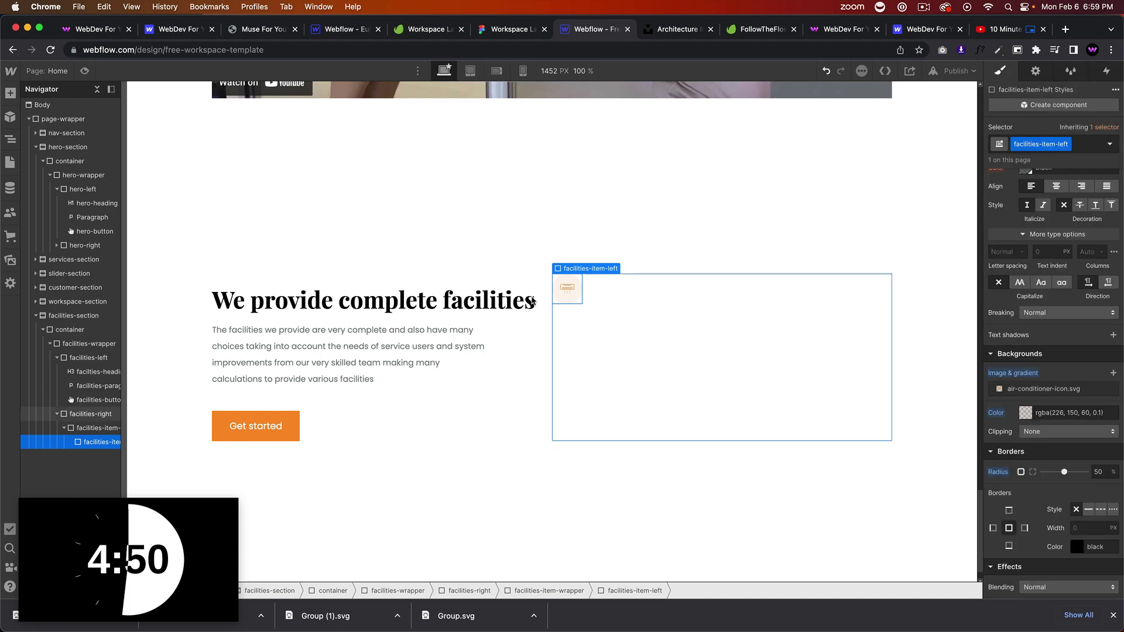
Add a div block inside facilities-item-wrapper after the icon block
left_click(624, 295)
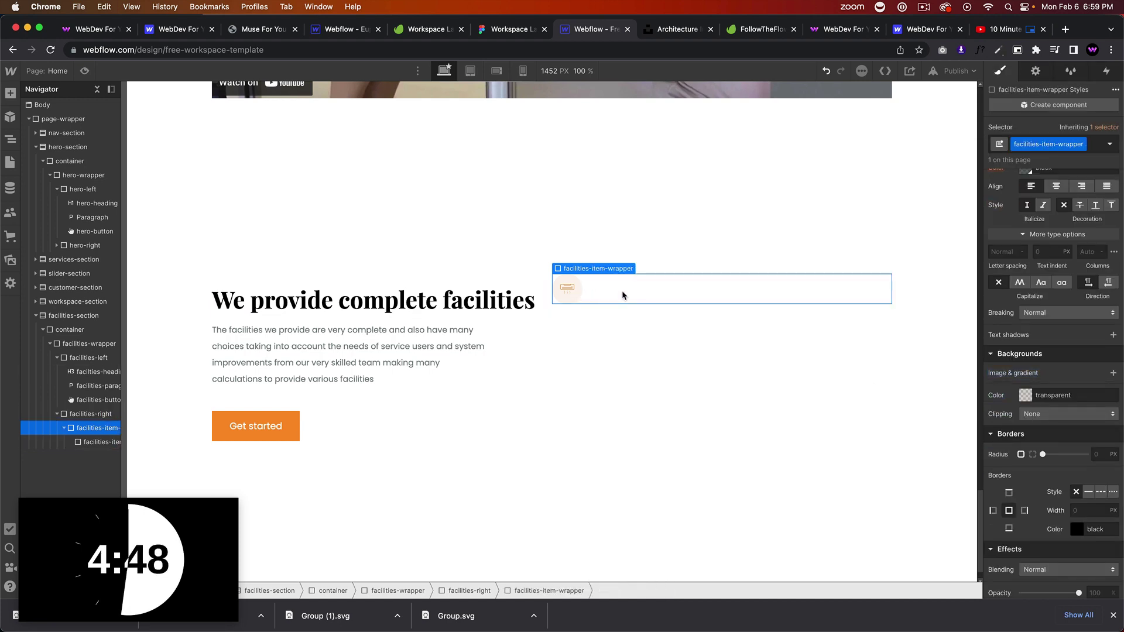
key("super+e")
type("div")
key("Return")
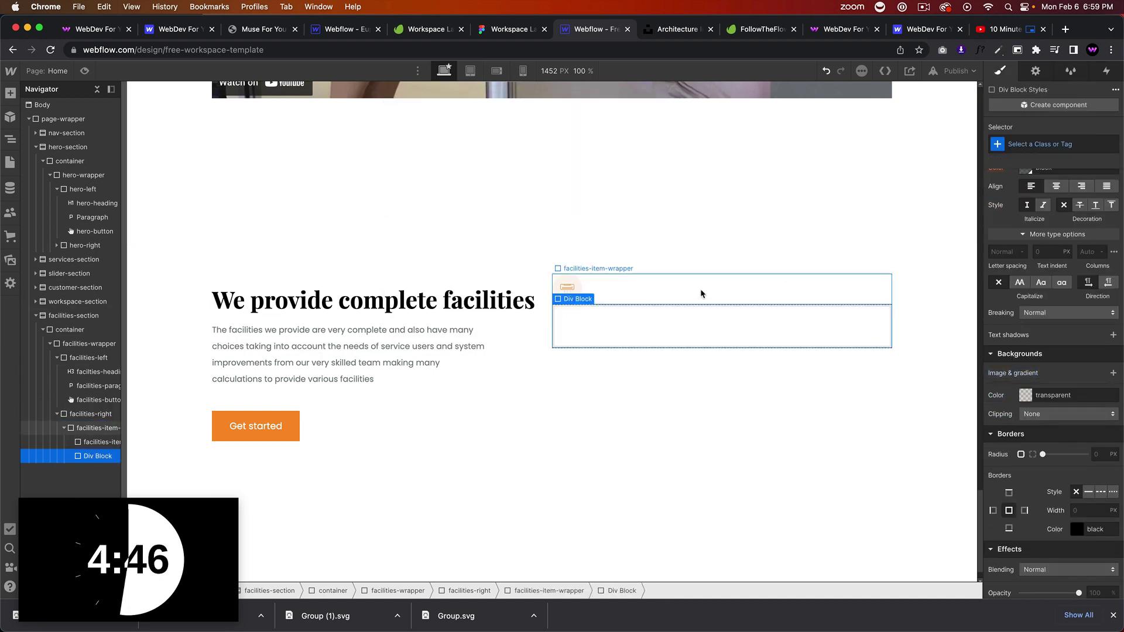
Assign the new class facilities-item-right to the div block beneath the air conditioner icon
left_click(1039, 144)
type("facili")
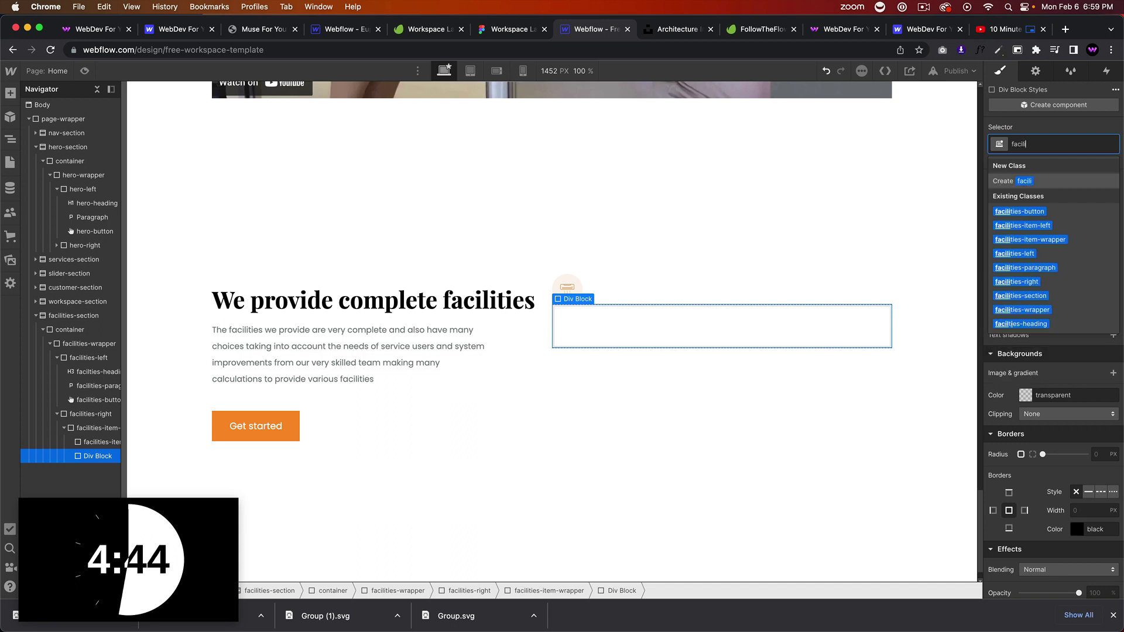
type("ties-item-right")
key("Return")
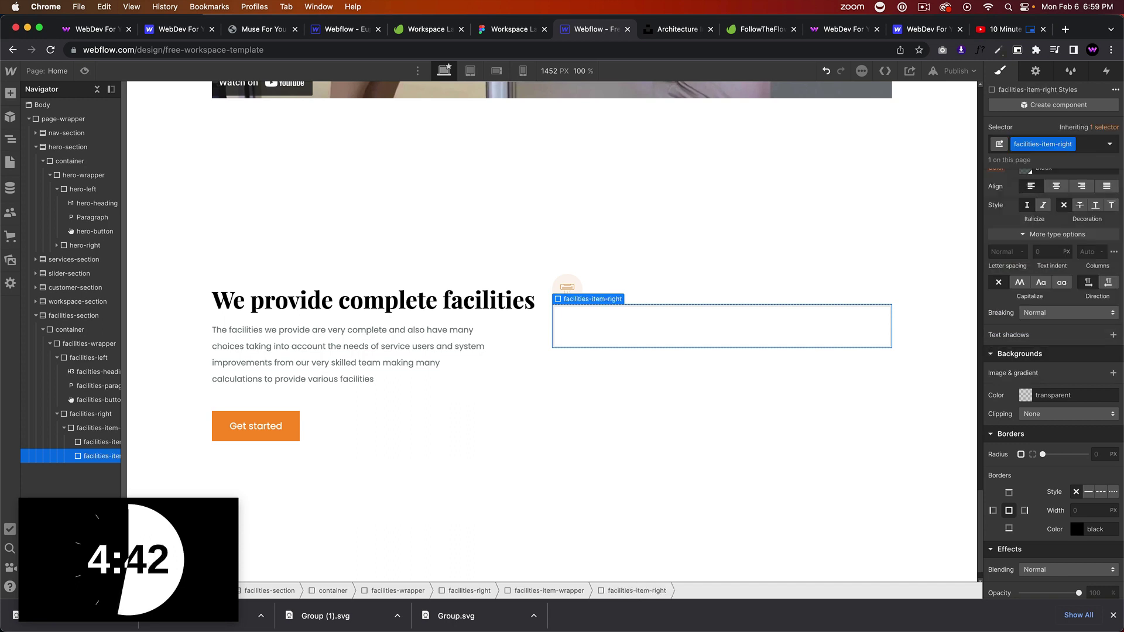
Lay out facilities-item-wrapper as a horizontal flexbox with its children aligned to the centre
left_click(94, 428)
scroll(1059, 197, "up", 4)
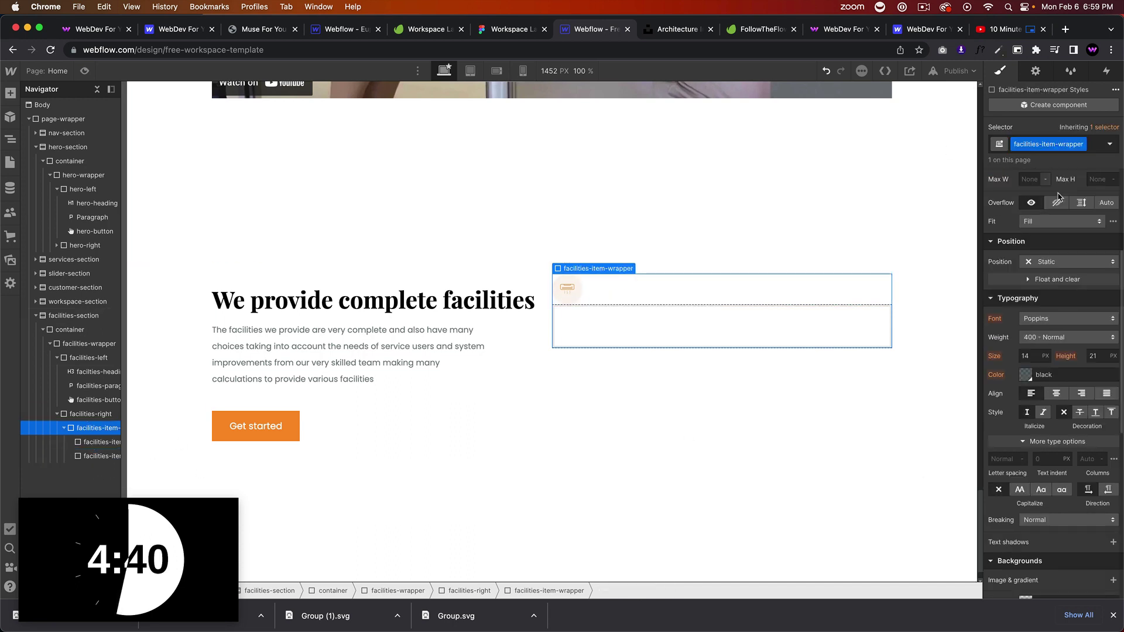
scroll(1058, 196, "up", 5)
left_click(1043, 196)
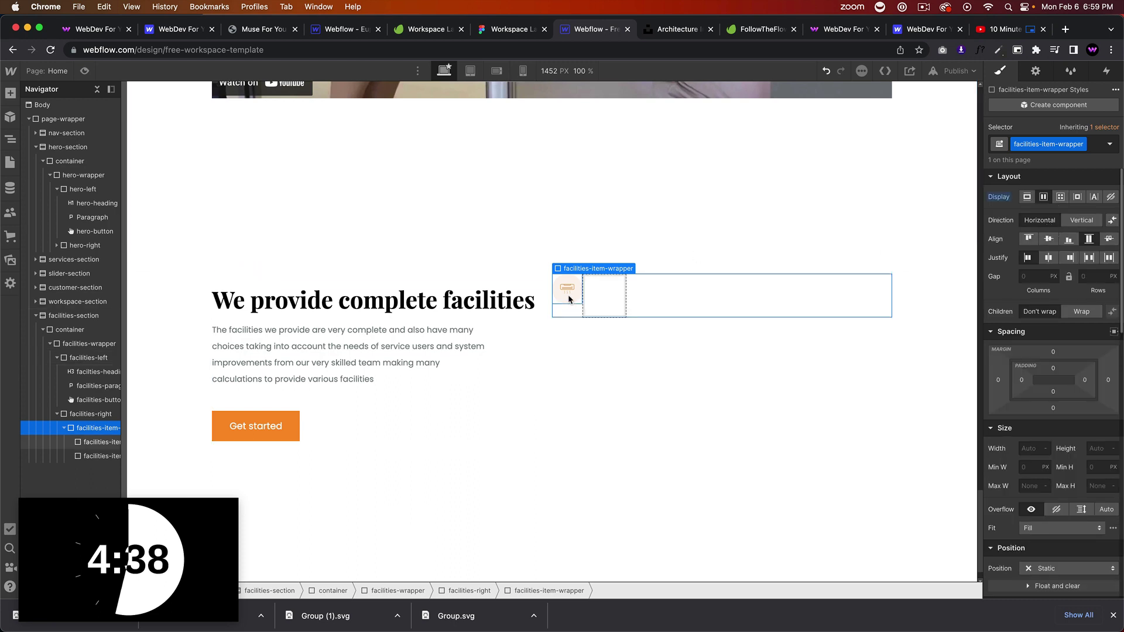
left_click(606, 305)
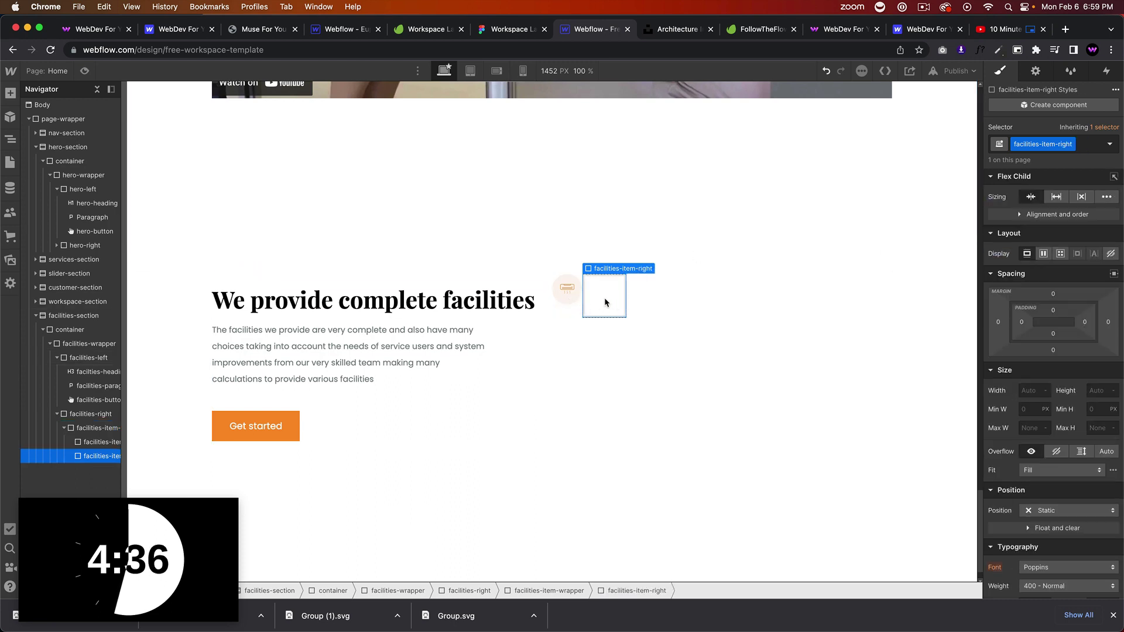
left_click(679, 297)
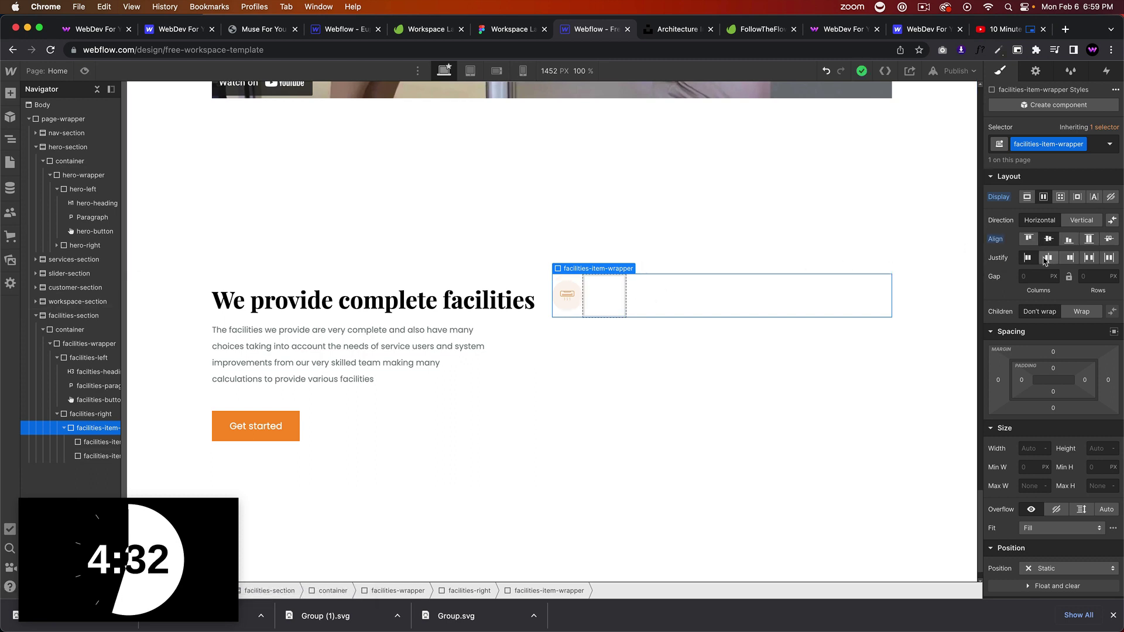
Set facilities-item-right to grow if possible and add a text block inside it
left_click(621, 311)
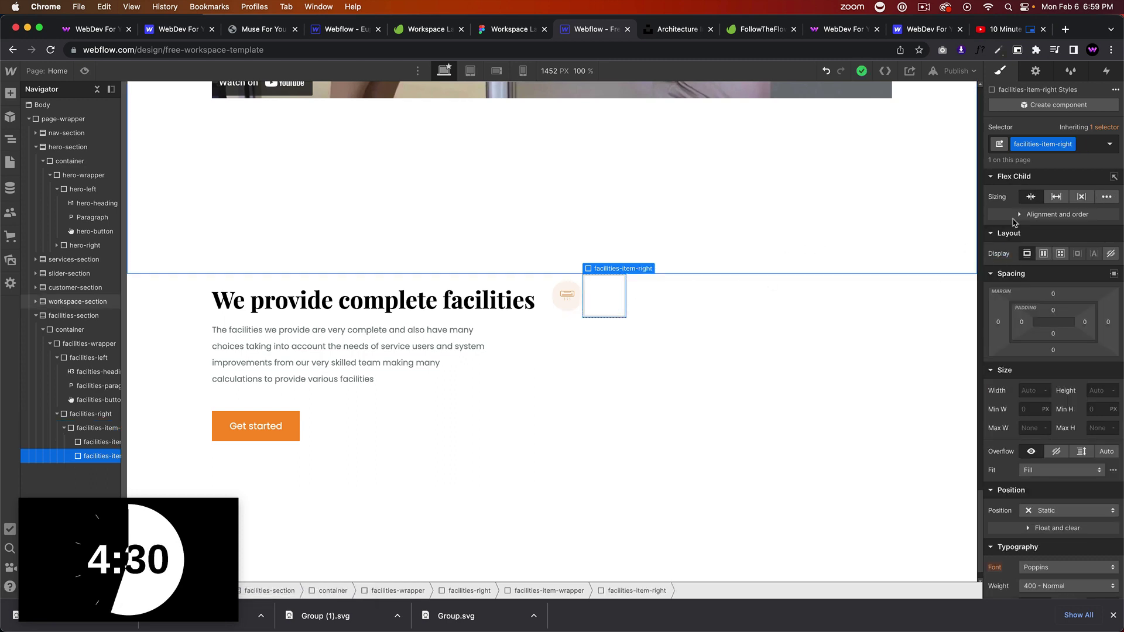
left_click(1056, 196)
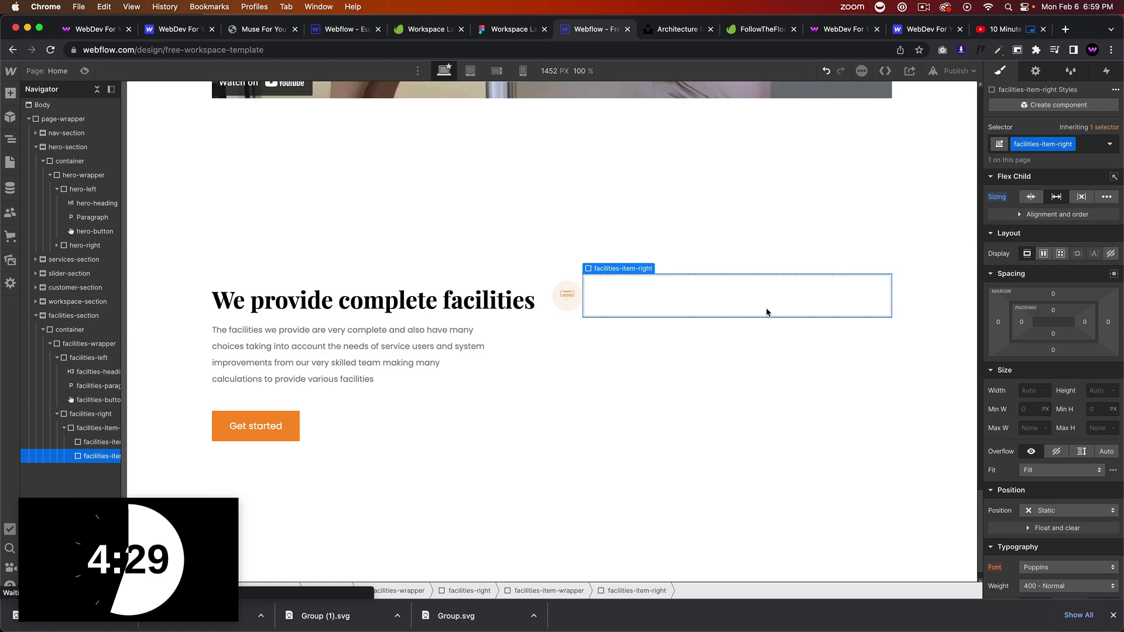
left_click(527, 29)
left_click(597, 29)
key("super+e")
type("text block")
key("Return")
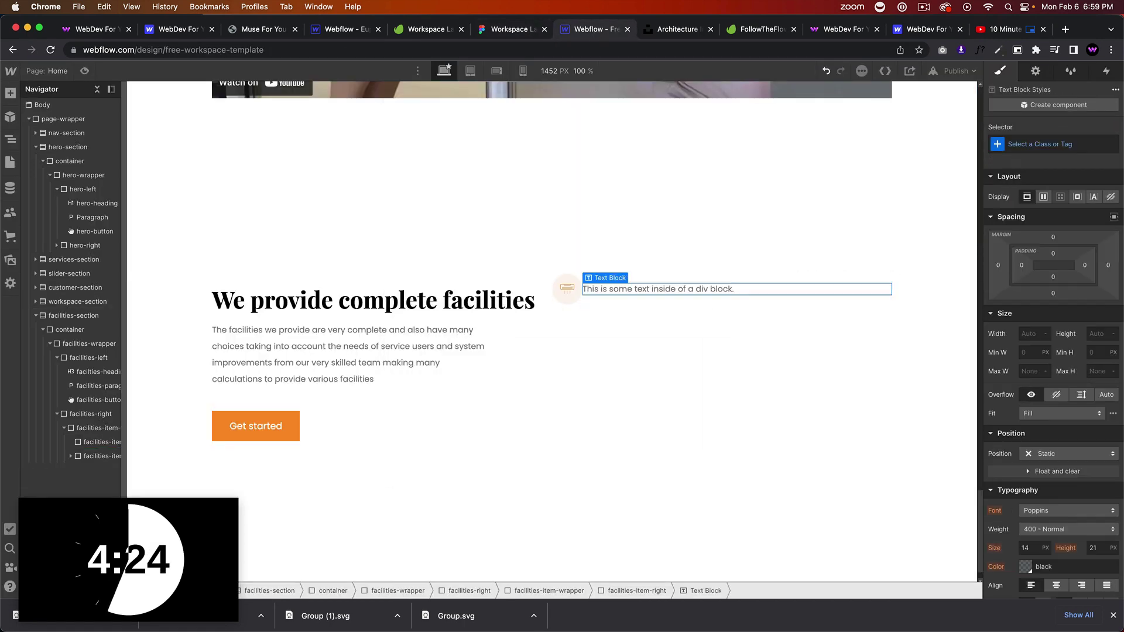
Inspect the Air conditioner title's typography in the Figma design and give the Webflow text block the class facilities-item-title
left_click(509, 29)
left_click(660, 293)
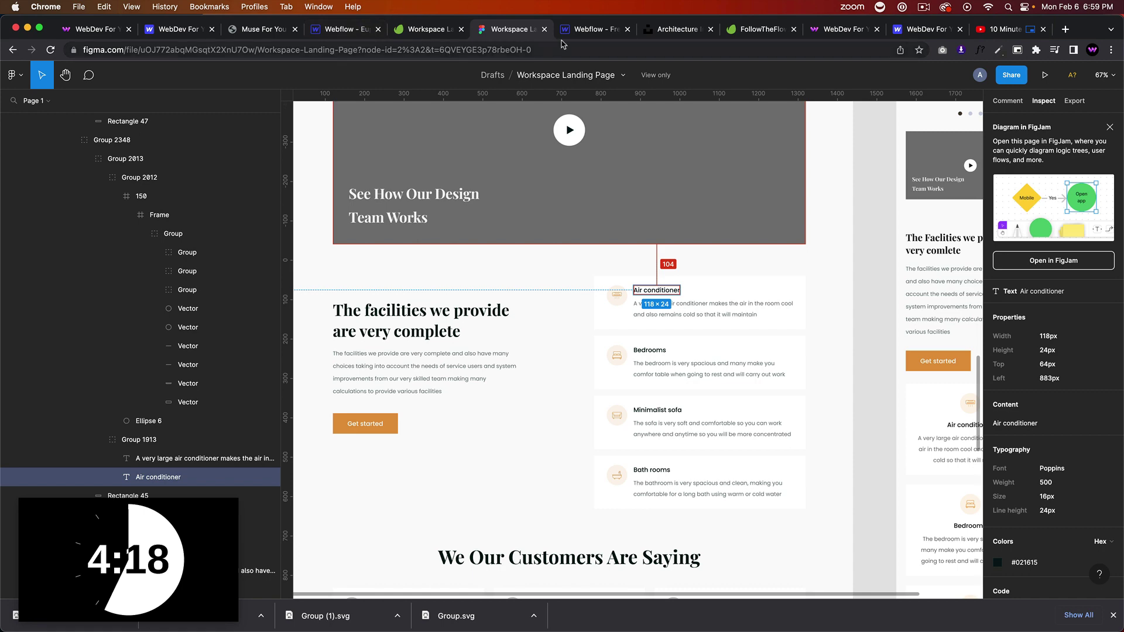
left_click(589, 30)
left_click(1055, 151)
type("fac")
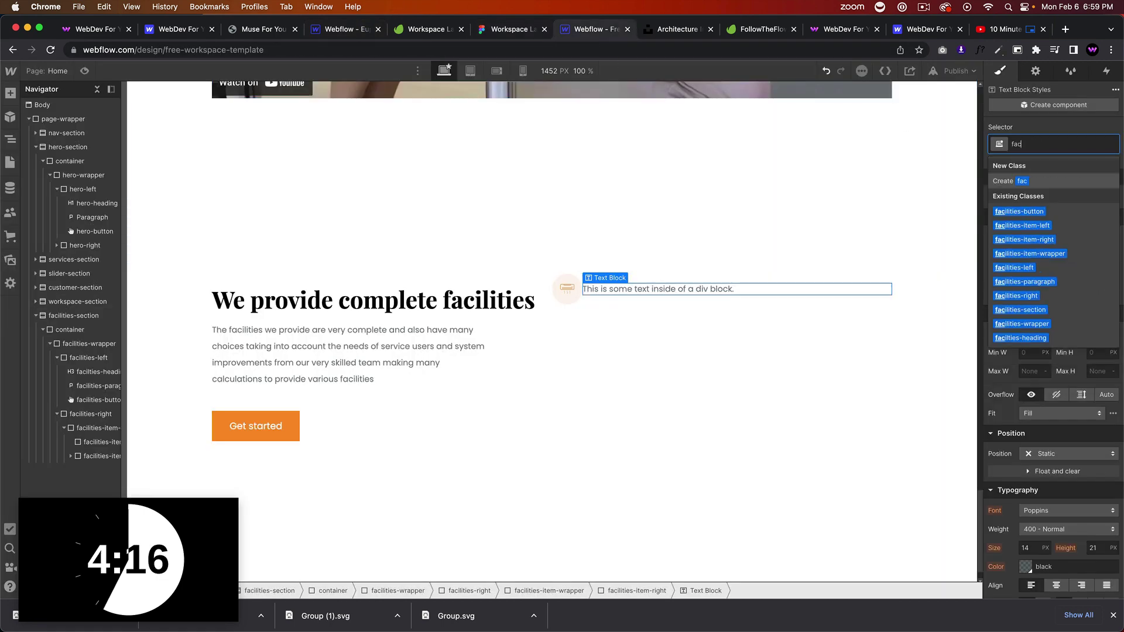
type("il")
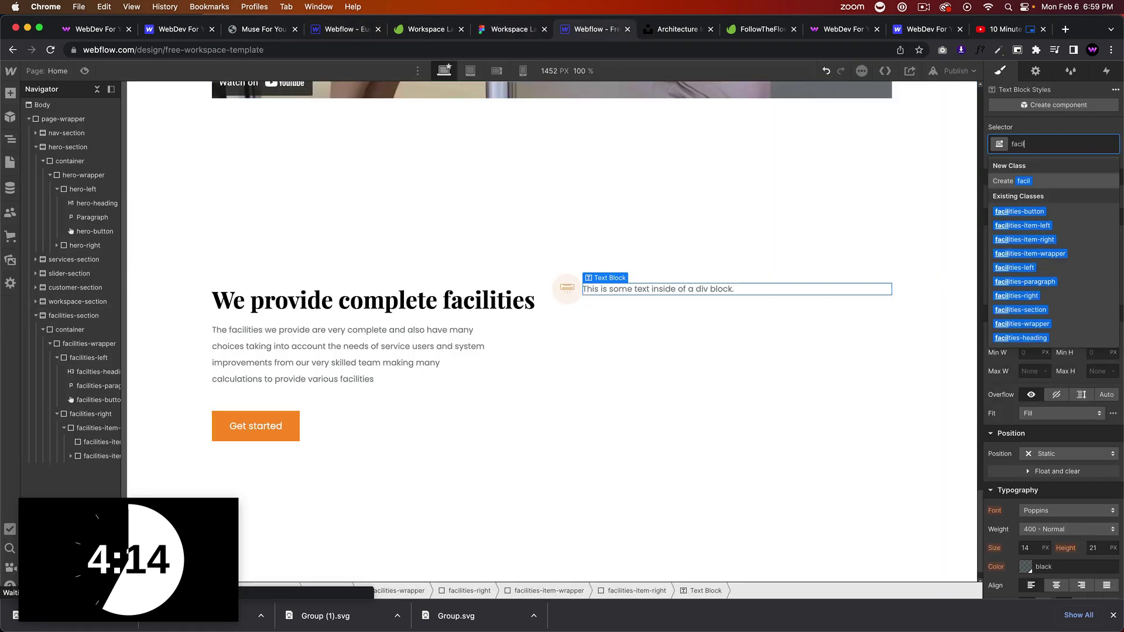
type("ities-item")
type("-title")
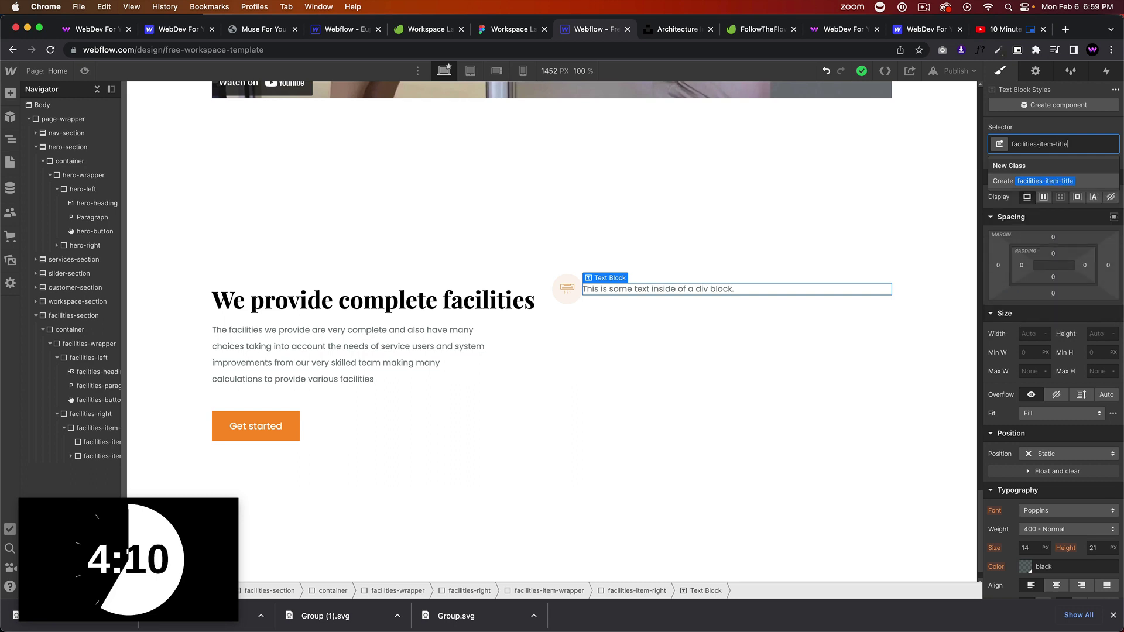
key("Return")
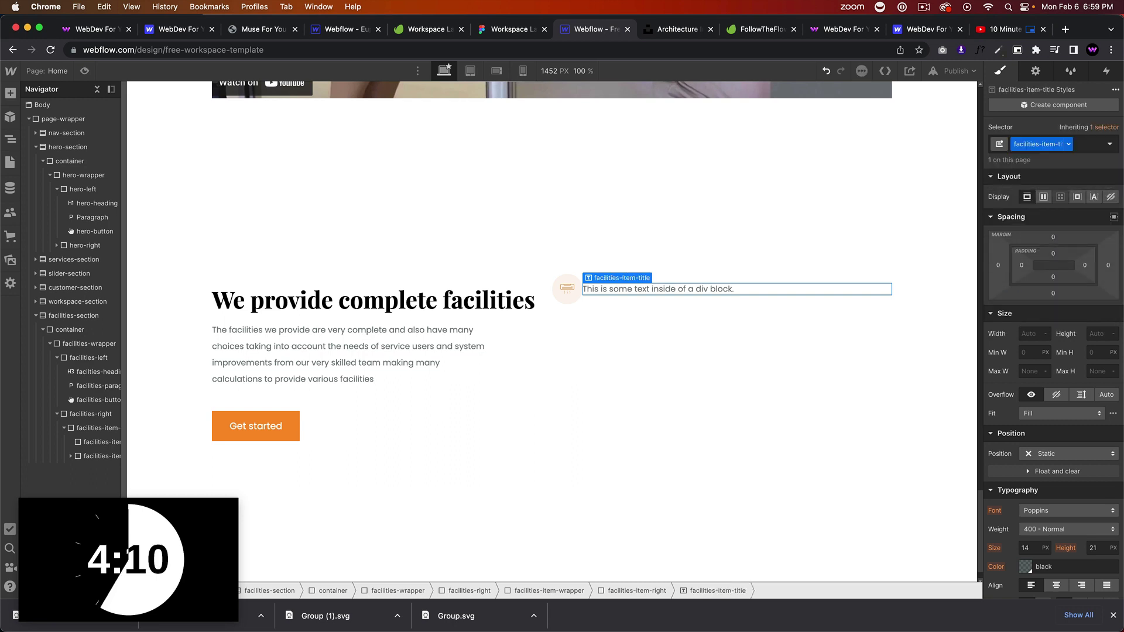
Set the facilities-item-title typography to size 16 px, line height 24 px and weight 500 - Medium
scroll(1036, 424, "down", 3)
type("16")
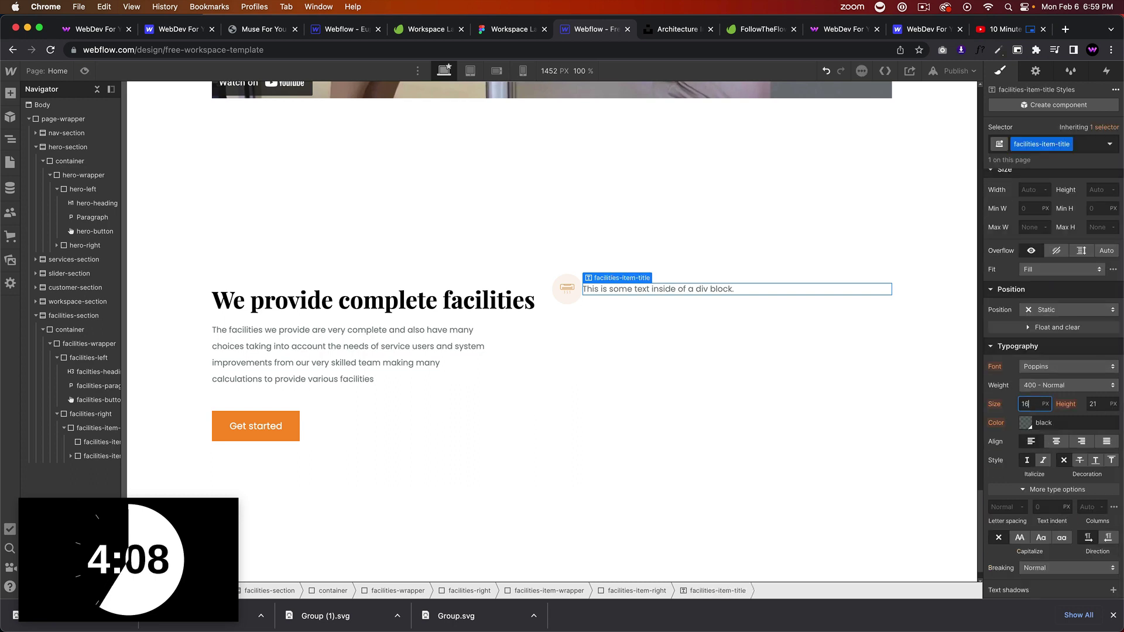
key("Tab")
type("24")
left_click(1039, 387)
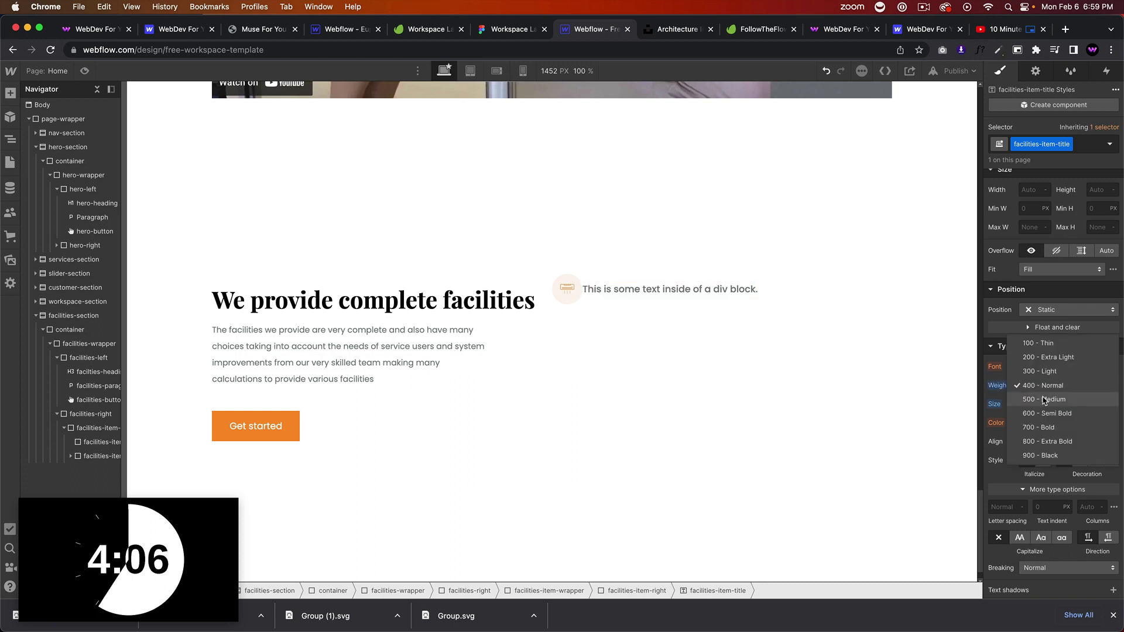
left_click(1050, 398)
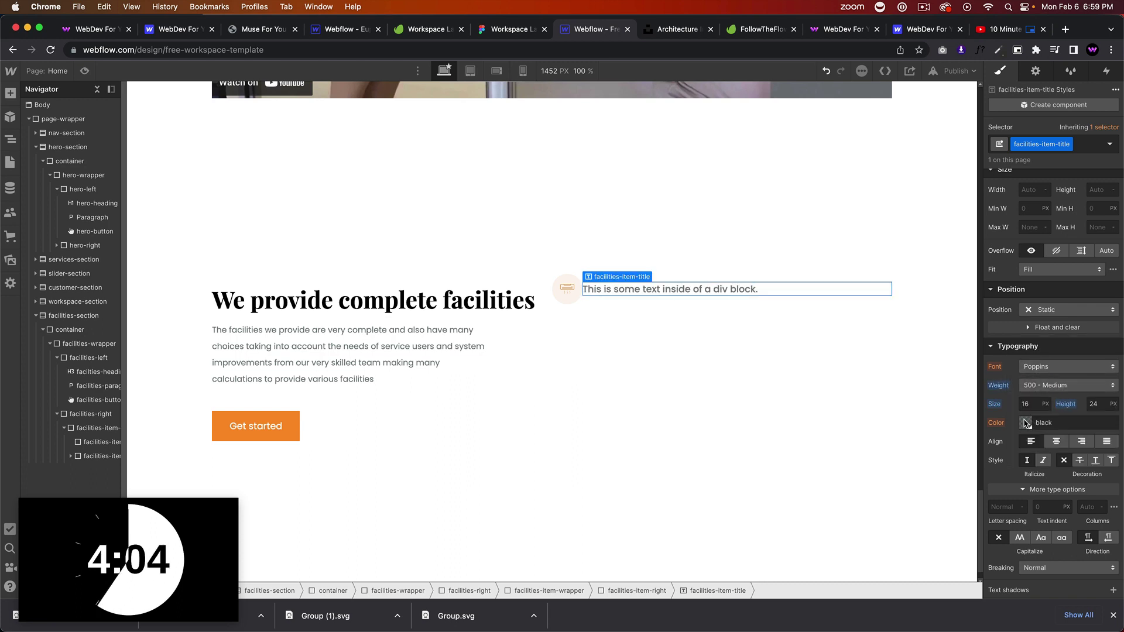
Apply the Figma title colour #021615 to facilities-item-title and save it as a global swatch named Black
left_click(525, 36)
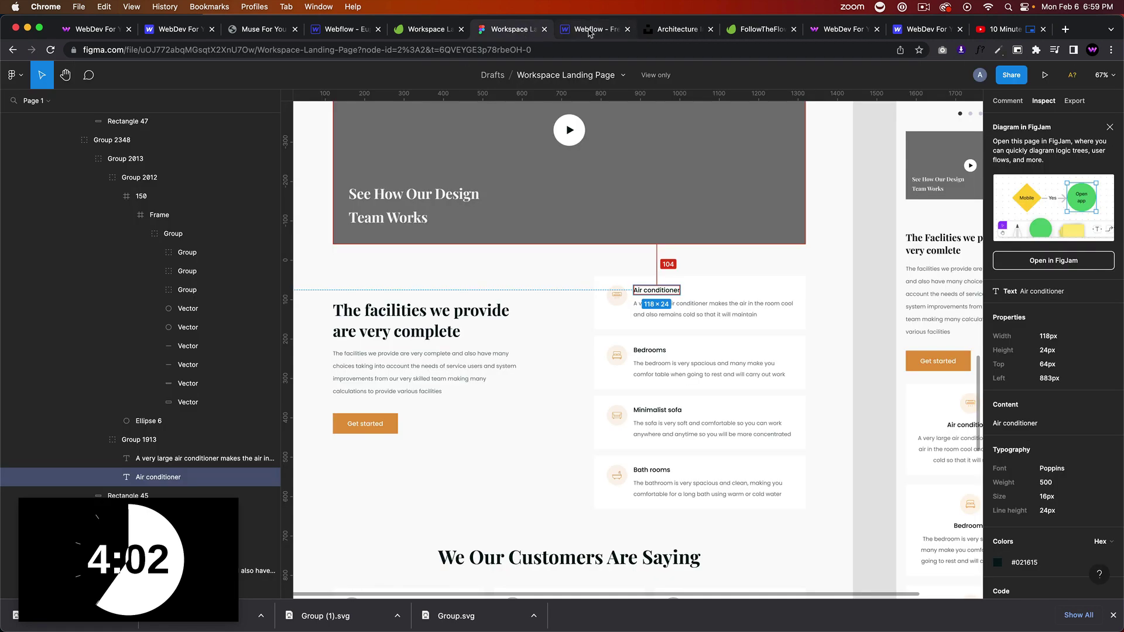
left_click(1024, 563)
left_click(585, 36)
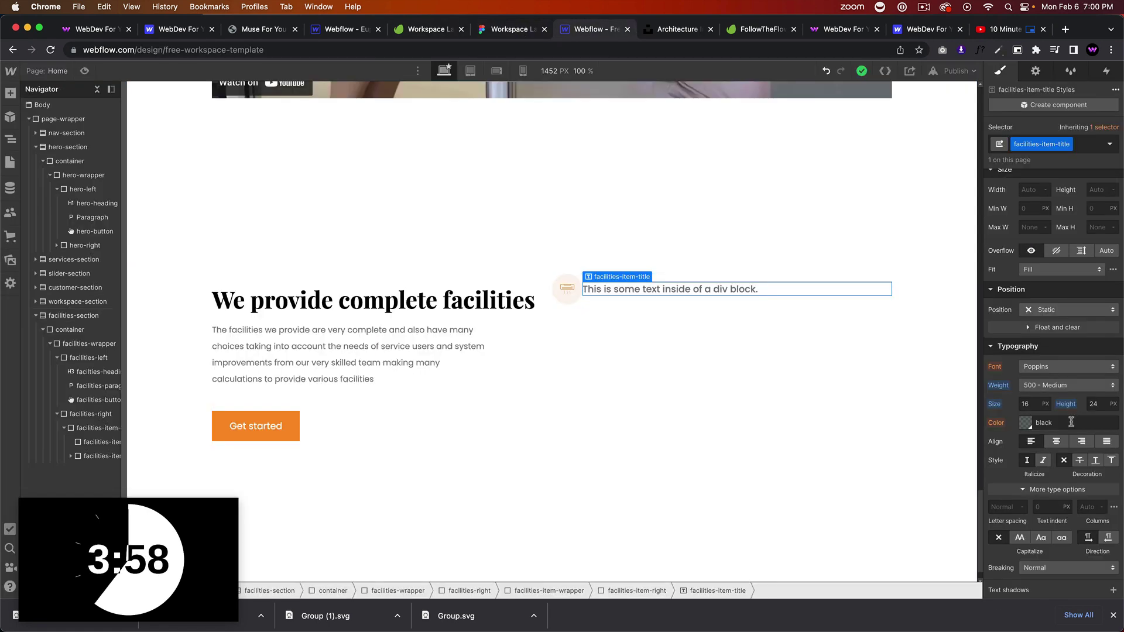
key("Return")
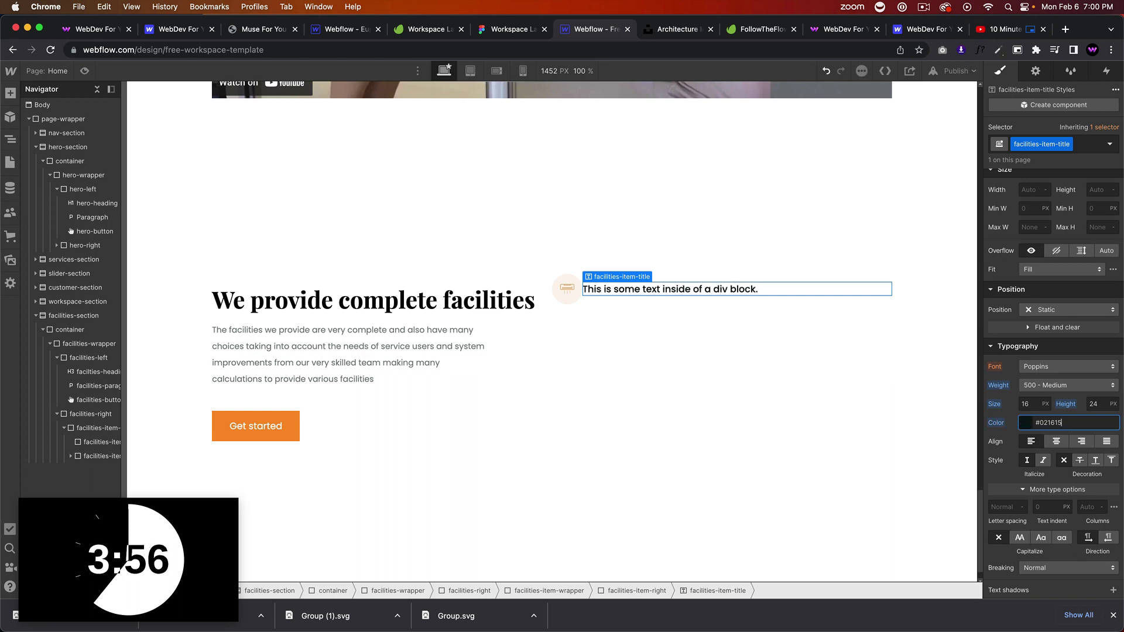
left_click(1031, 425)
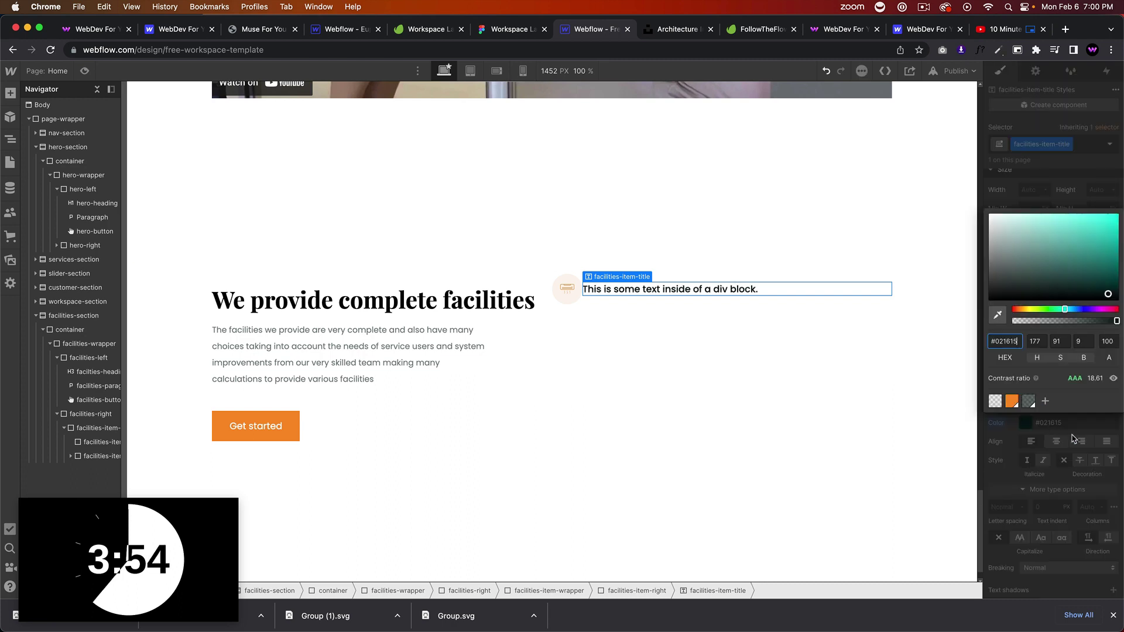
left_click(1048, 404)
left_click(1104, 405)
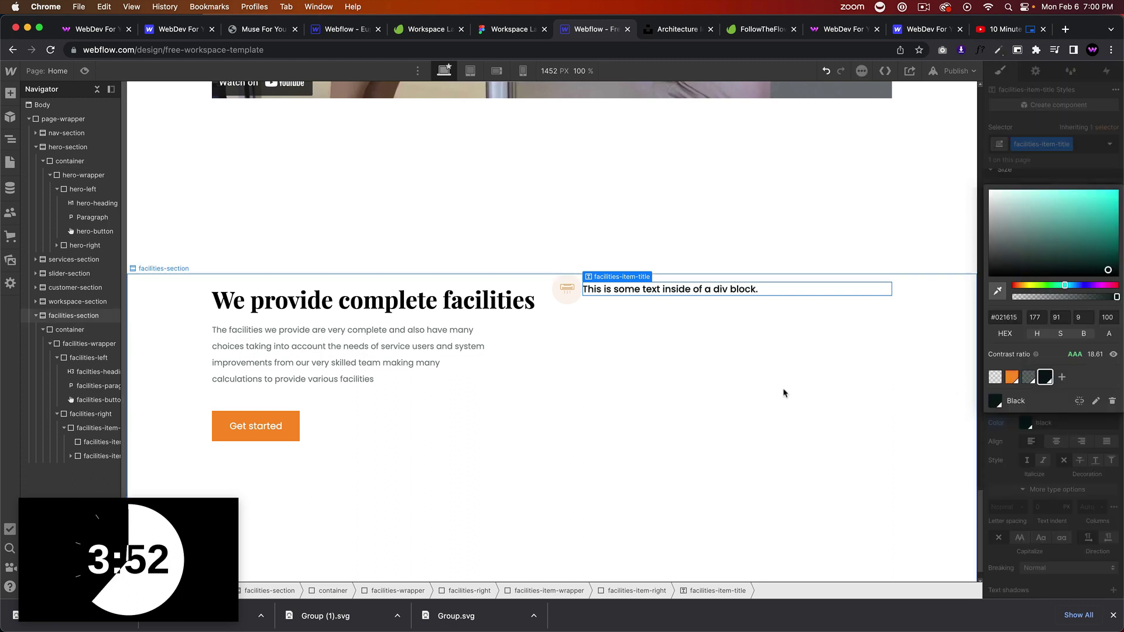
left_click(722, 349)
Replace the facilities-item-title placeholder text with "Air conditioner" from the Figma design
left_click(660, 290)
left_click(510, 29)
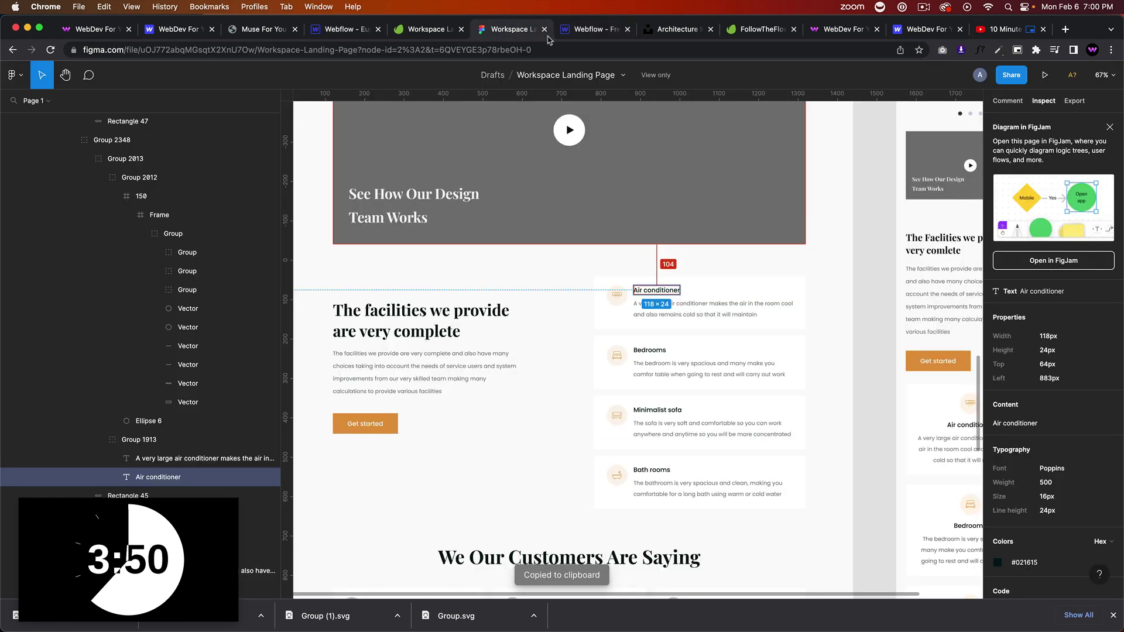
left_click(583, 32)
double_click(632, 291)
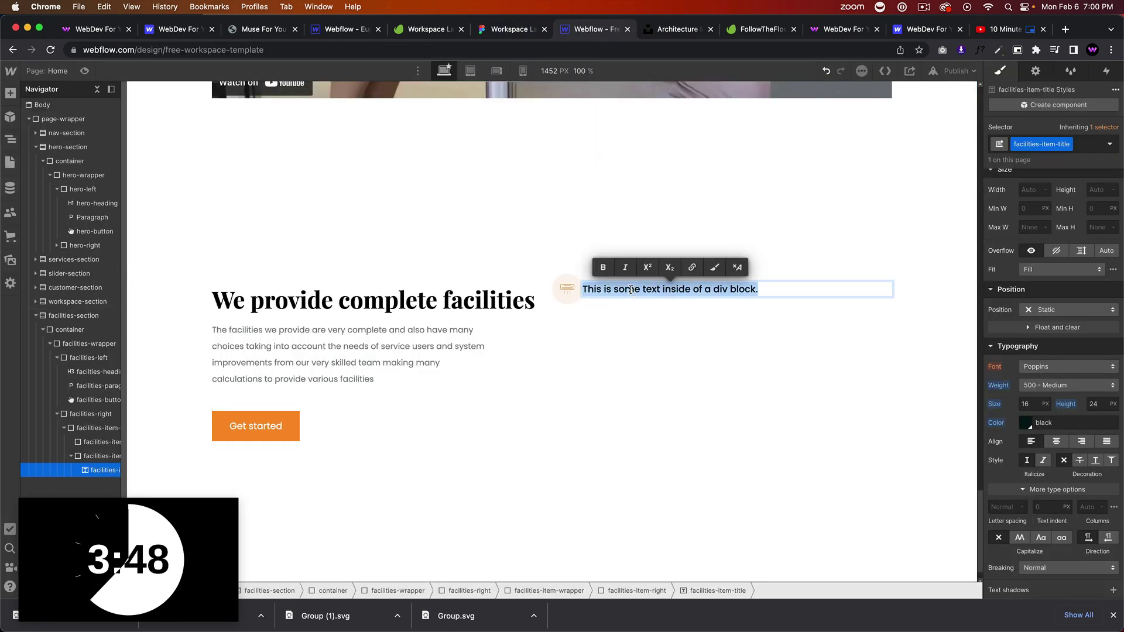
type("Air conditioner")
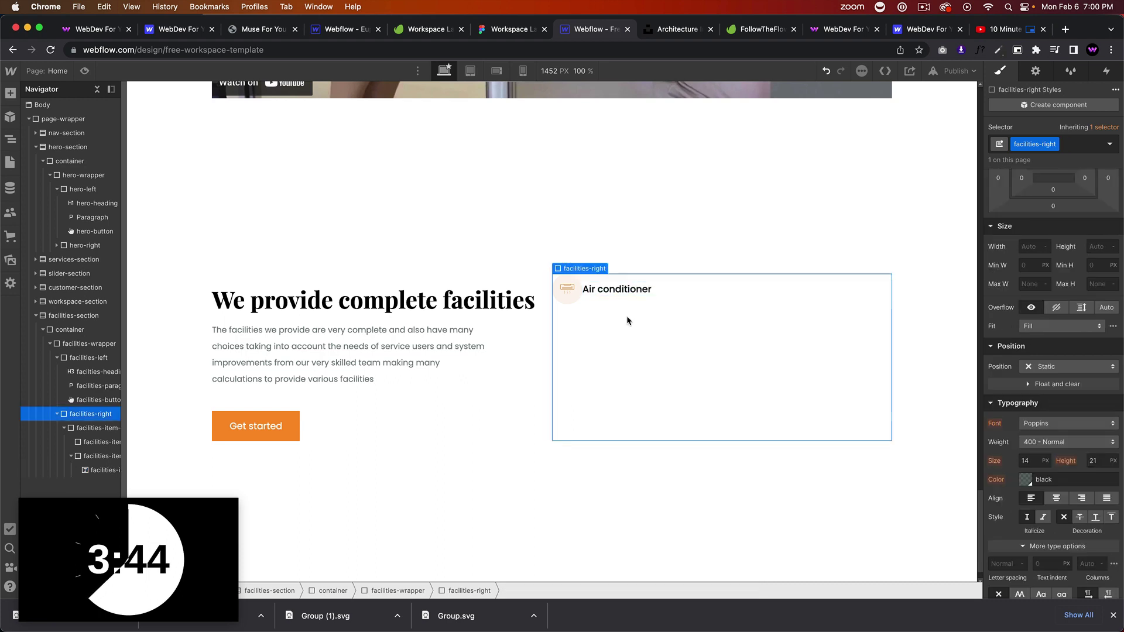
key("Escape")
Expand the Navigator and add a paragraph inside facilities-item-right after the title
left_click(106, 458)
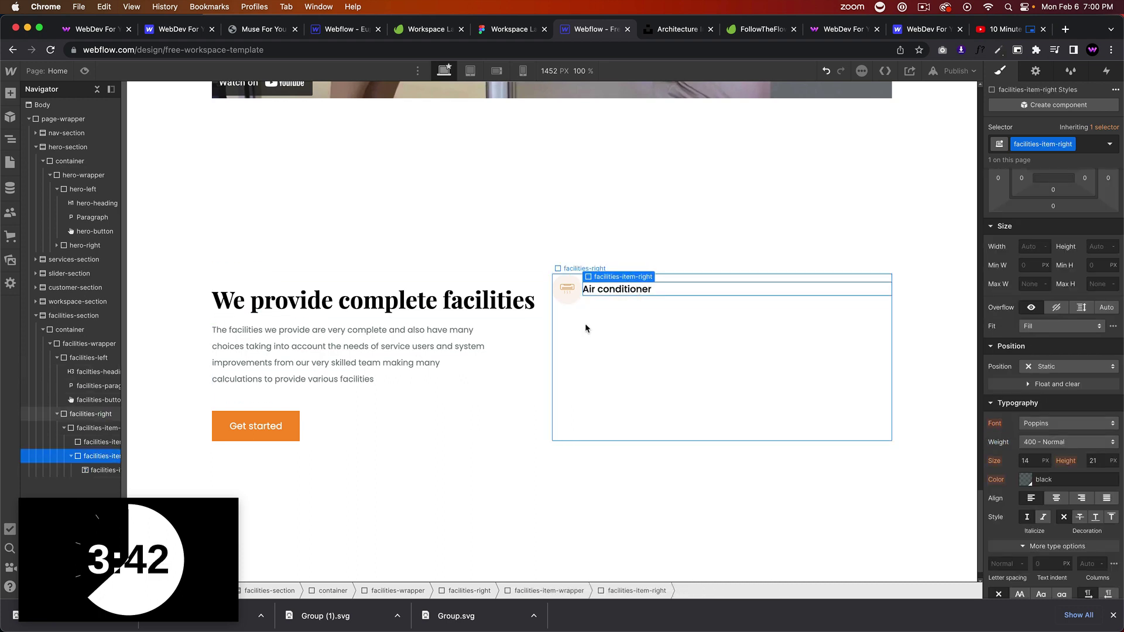
left_click(111, 90)
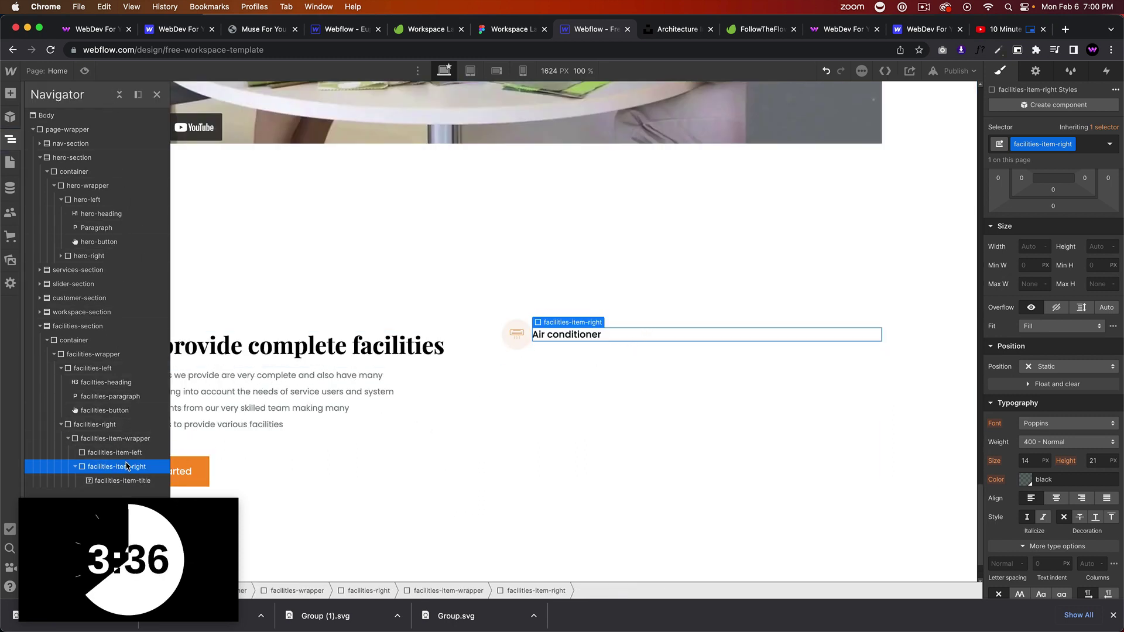
key("super+e")
type("para")
key("Return")
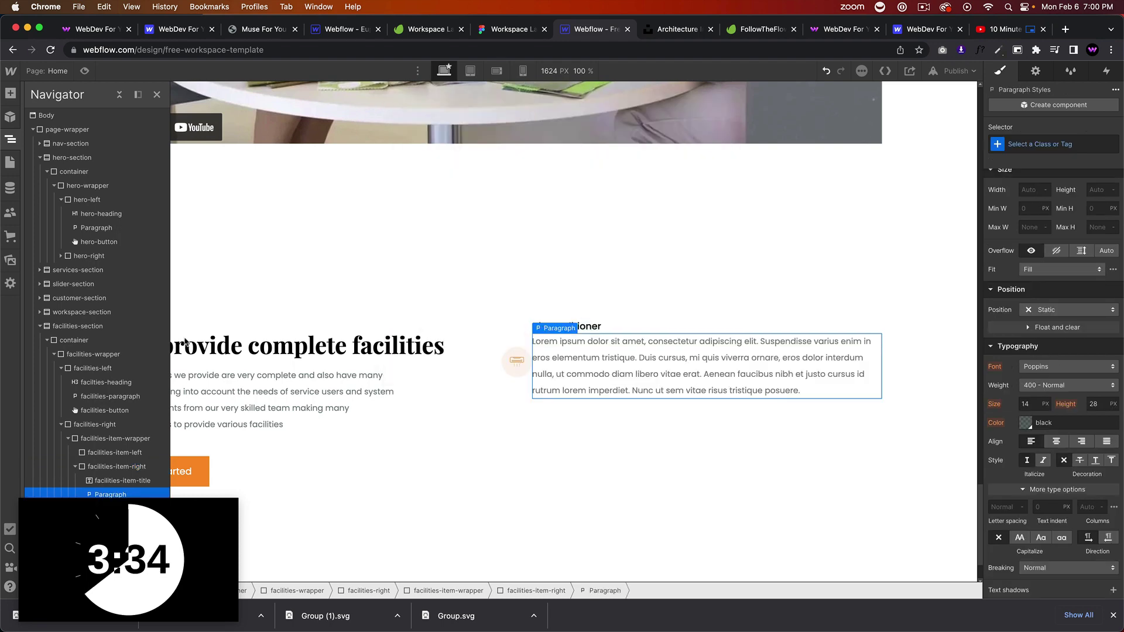
Replace the new paragraph's placeholder with the air conditioner description copied from the Figma design
left_click(507, 33)
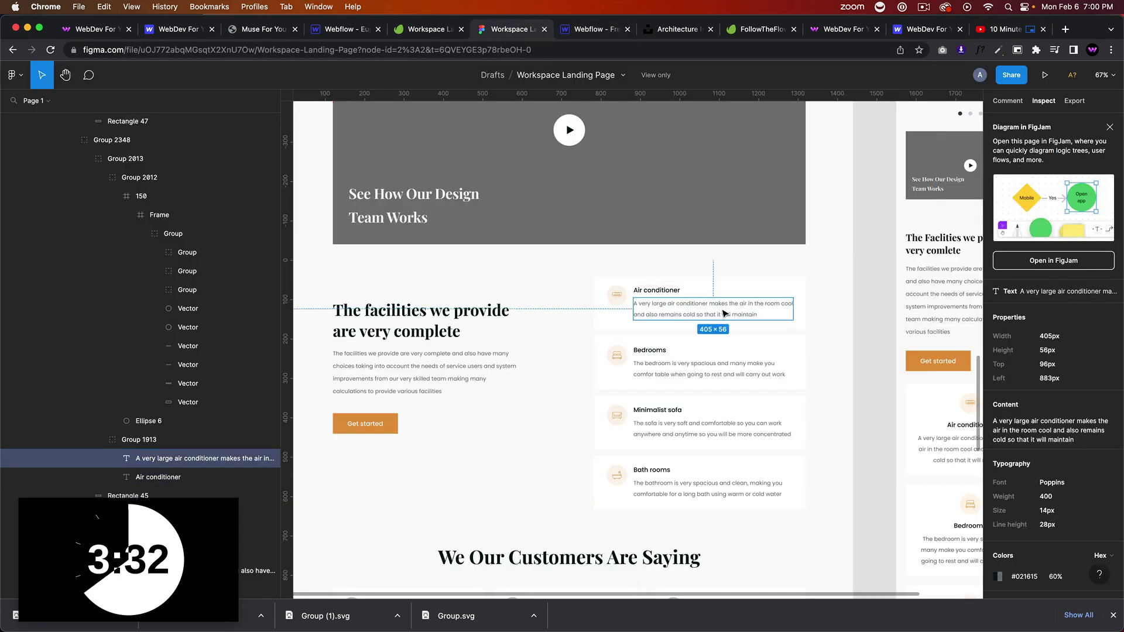
left_click(1109, 405)
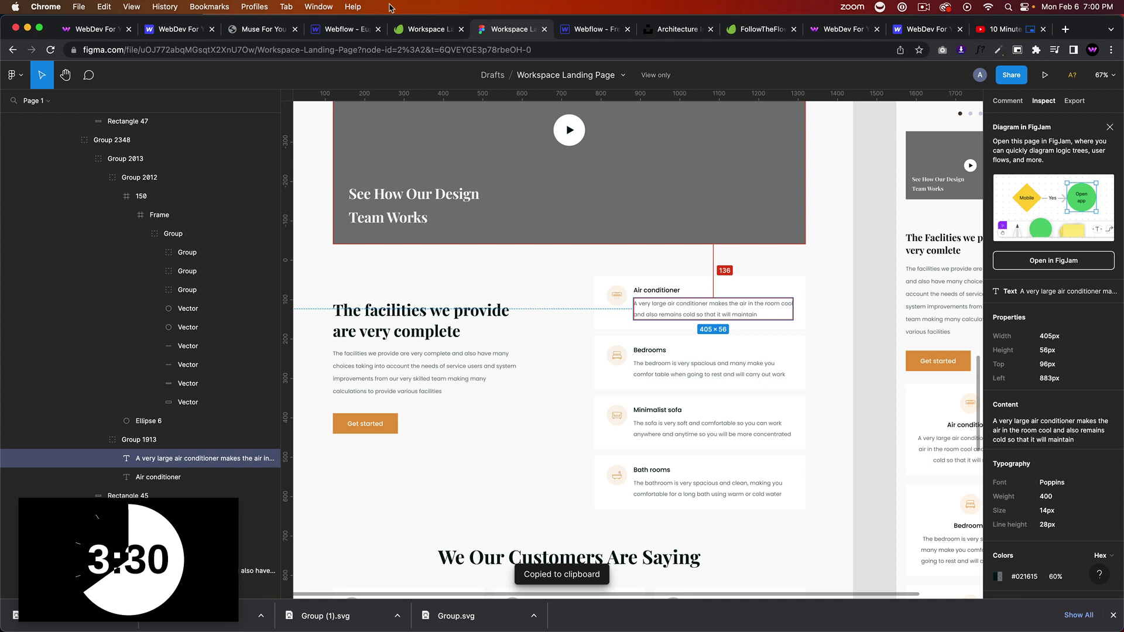
left_click(578, 36)
key("Return")
key("super+a")
key("super+v")
left_click(634, 402)
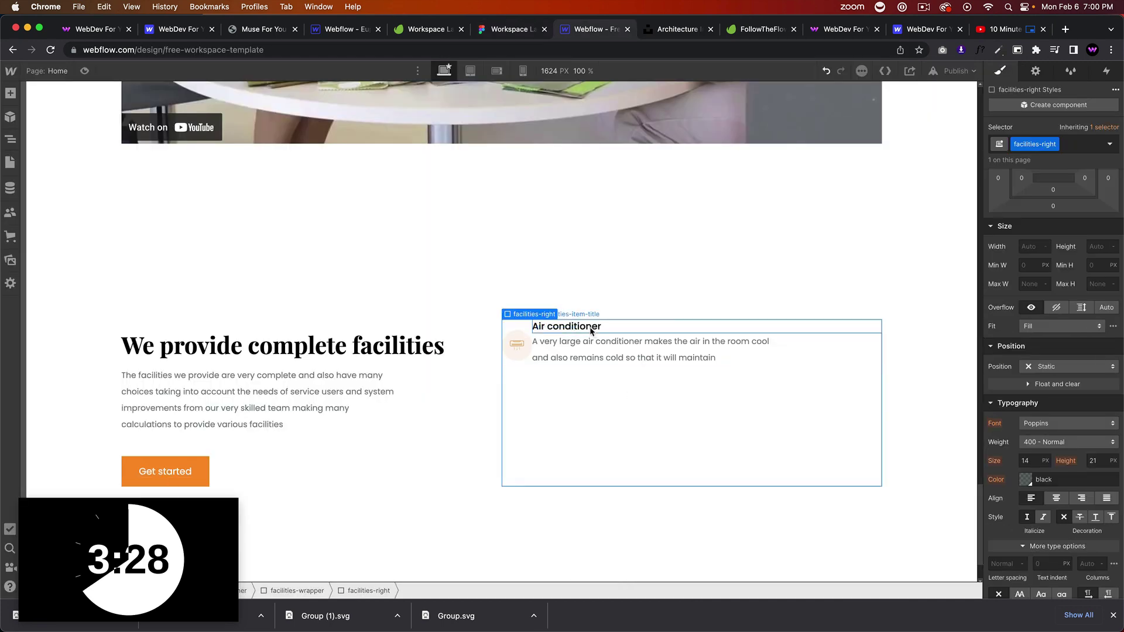
Check the title-to-description spacing in the Figma design and set the facilities-item-title bottom margin to 8 px in Webflow
left_click(506, 29)
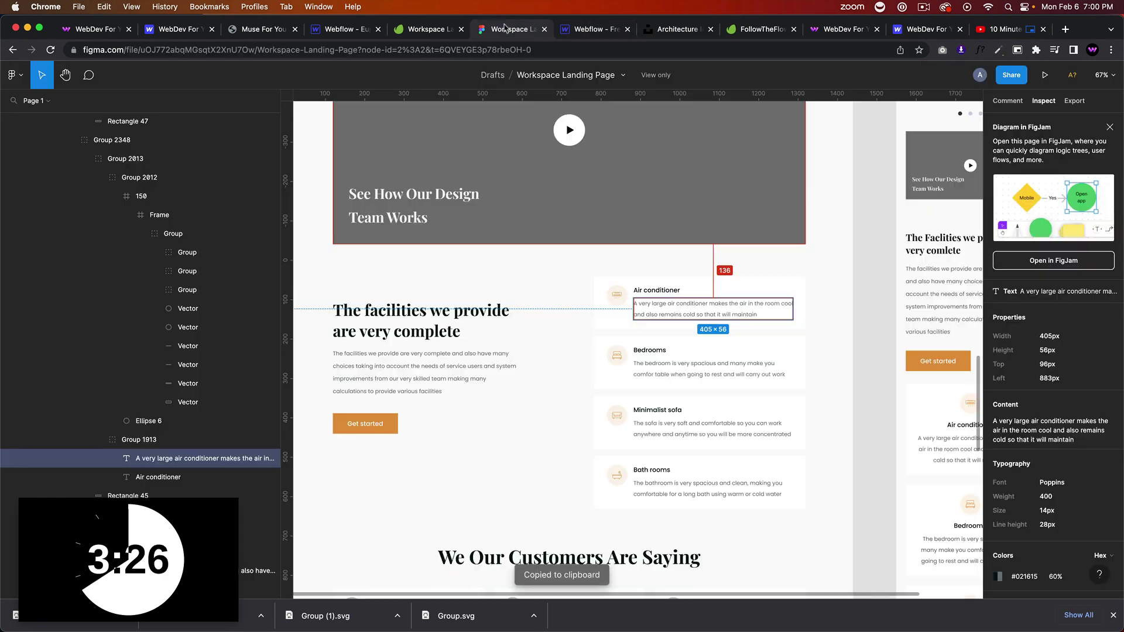
key("Tab")
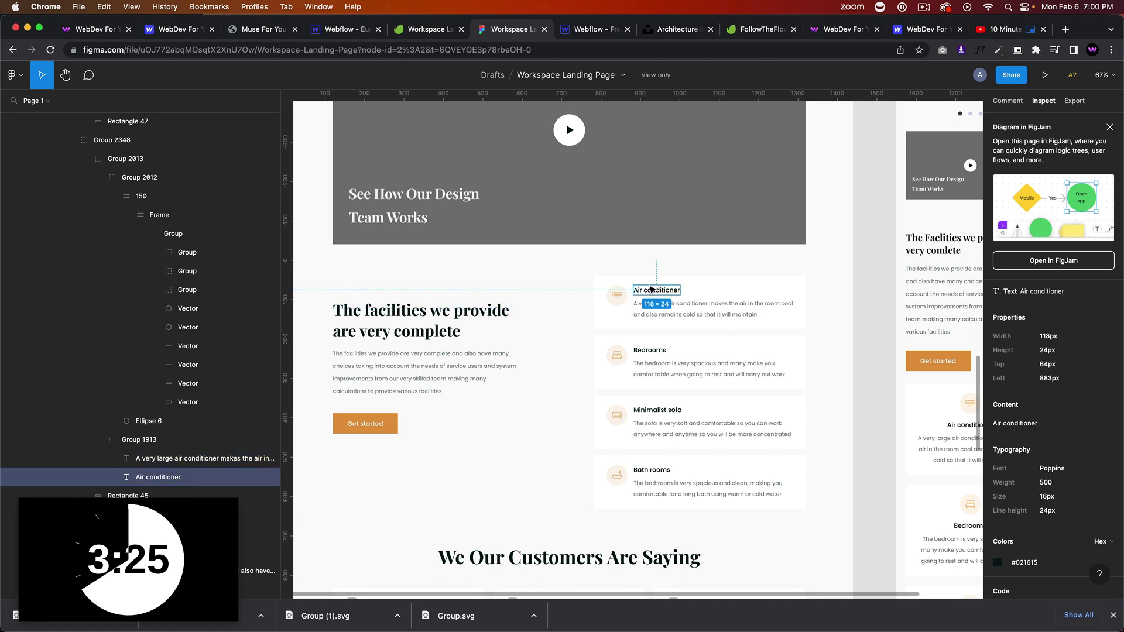
left_click(561, 27)
left_click(565, 326)
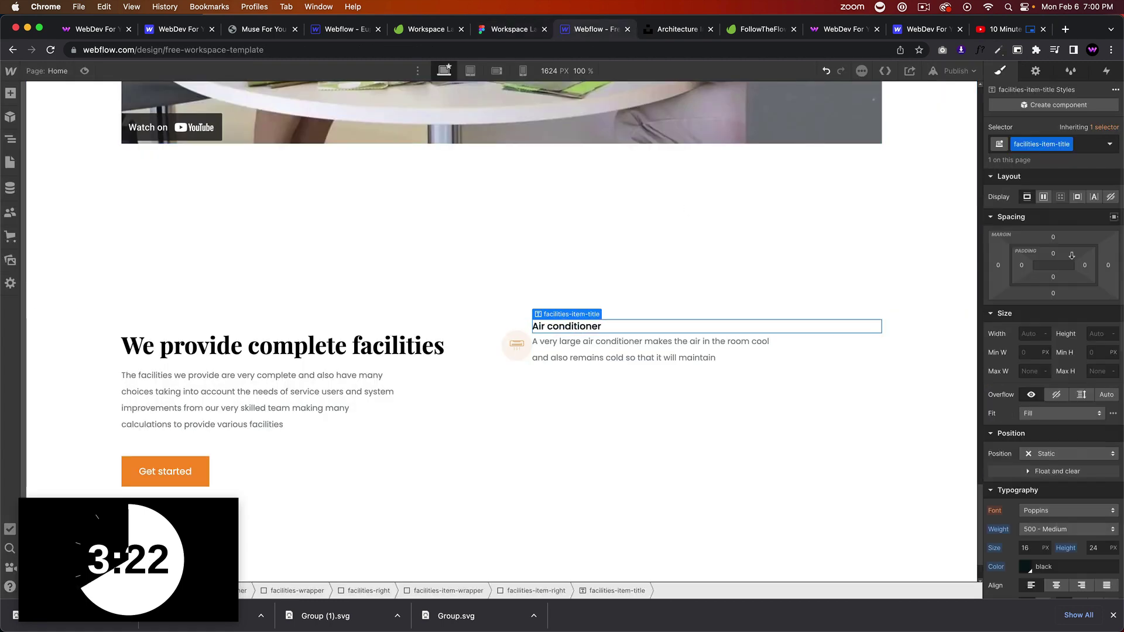
left_click(1054, 294)
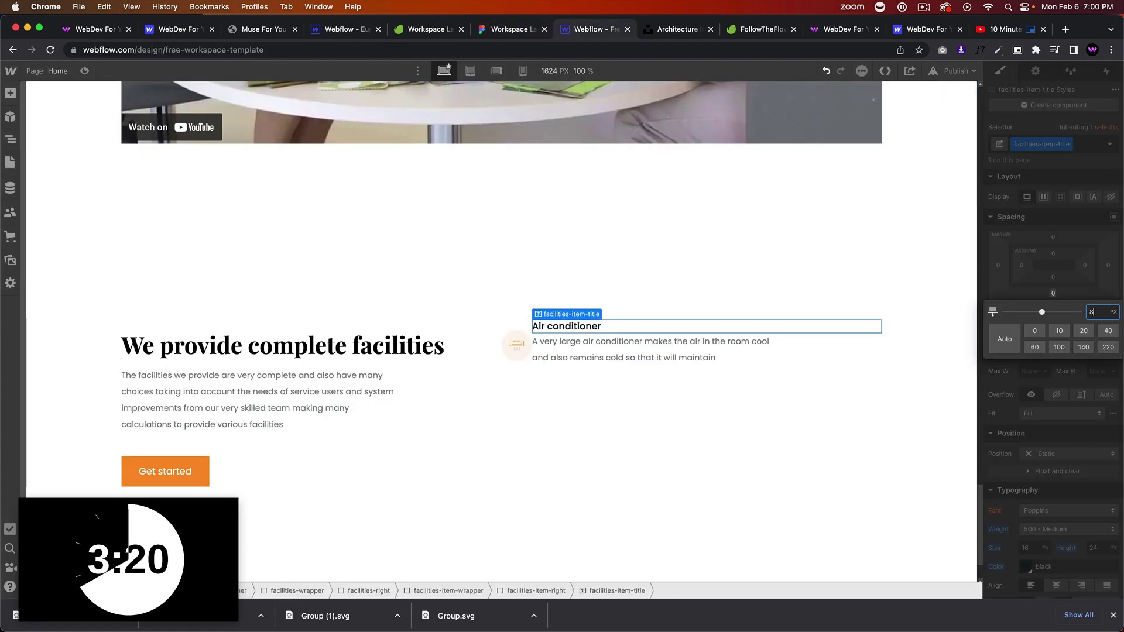
key("Return")
Set the right margin of facilities-item-left to 16 px to space the icon from the text
left_click(489, 35)
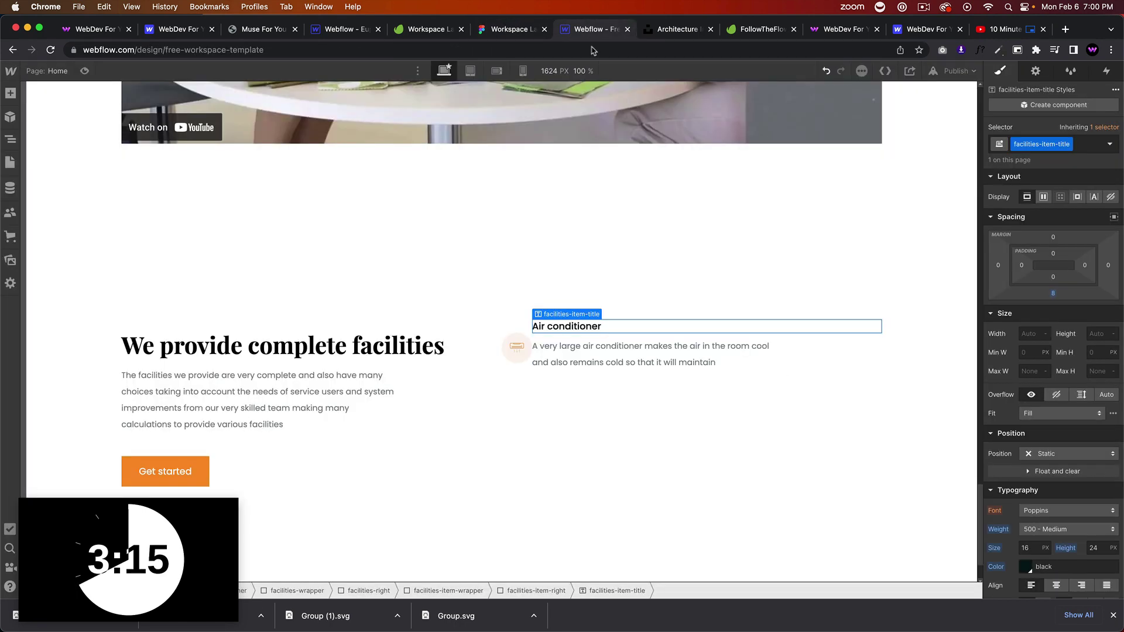
key("ctrl+Tab")
left_click(530, 360)
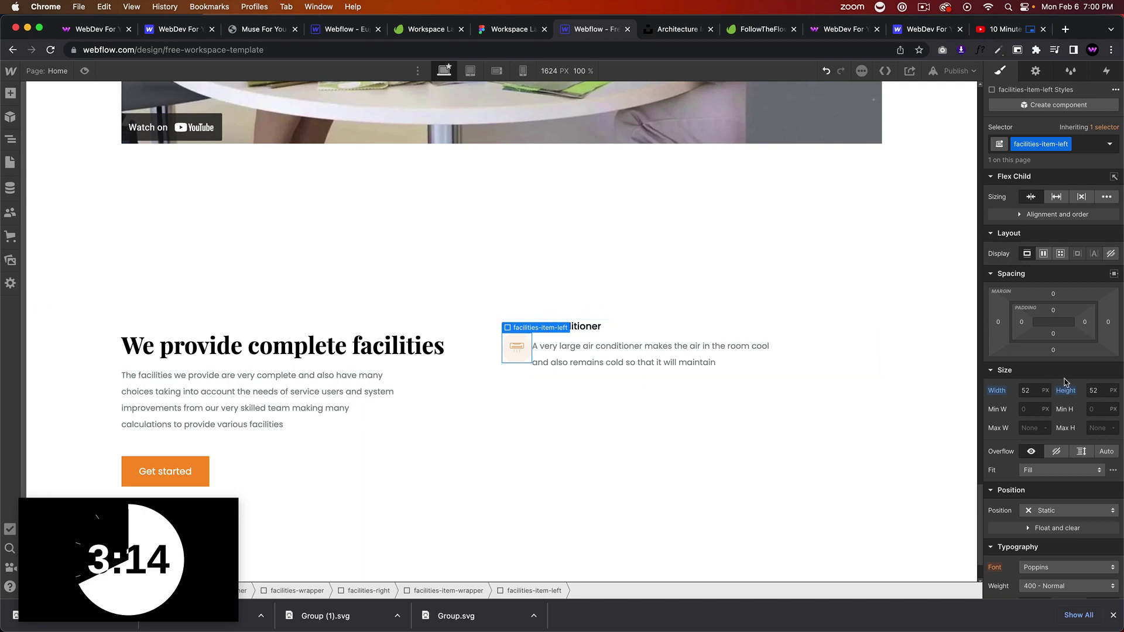
left_click(1108, 326)
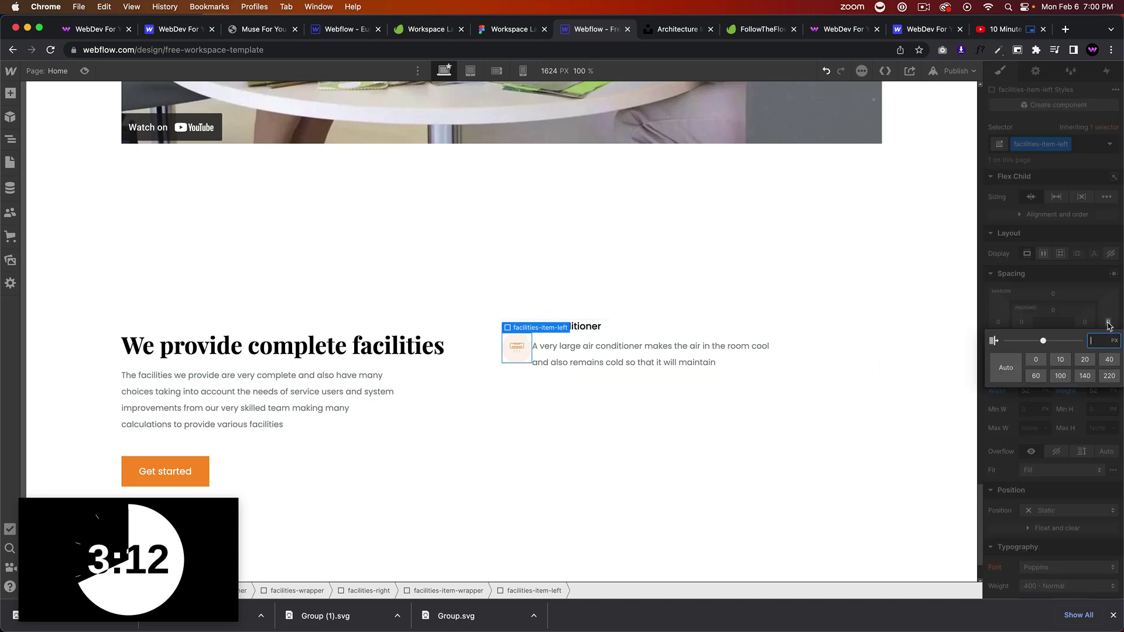
type("16")
key("Return")
Compare the card layout with the Figma design and align the facilities-item-wrapper's children to the start in Webflow
left_click(535, 28)
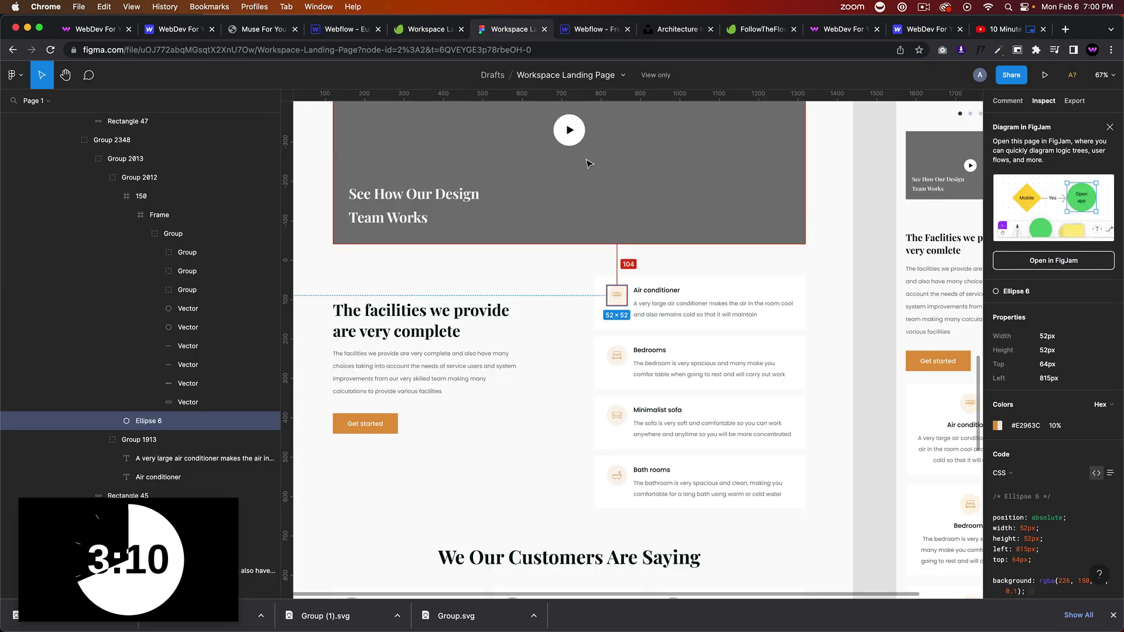
left_click(703, 309)
left_click(579, 29)
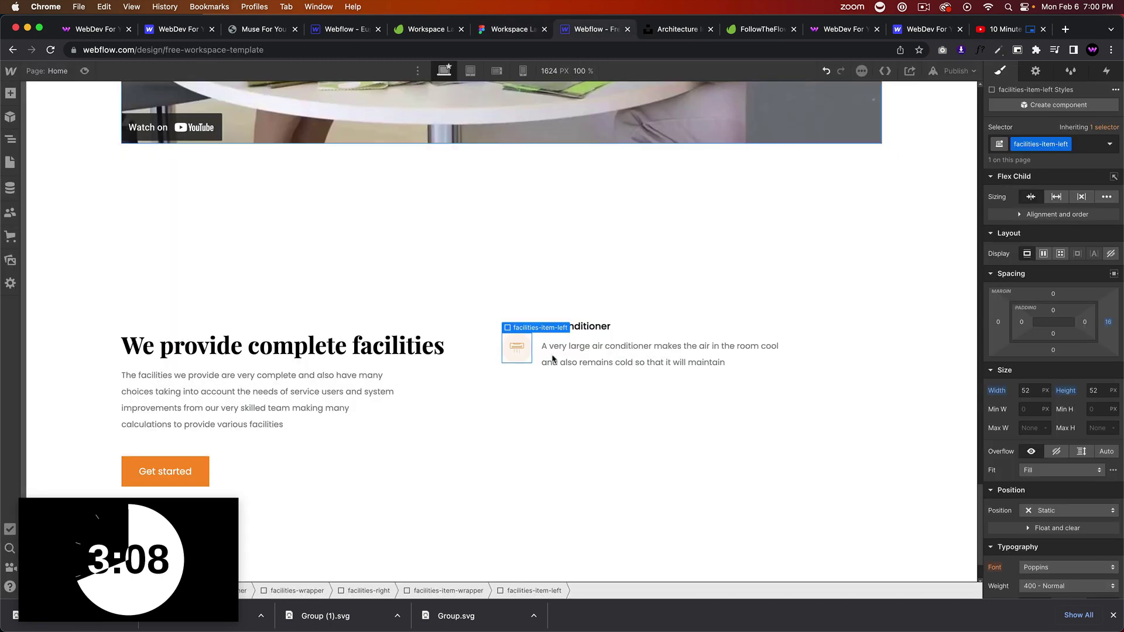
left_click(529, 373)
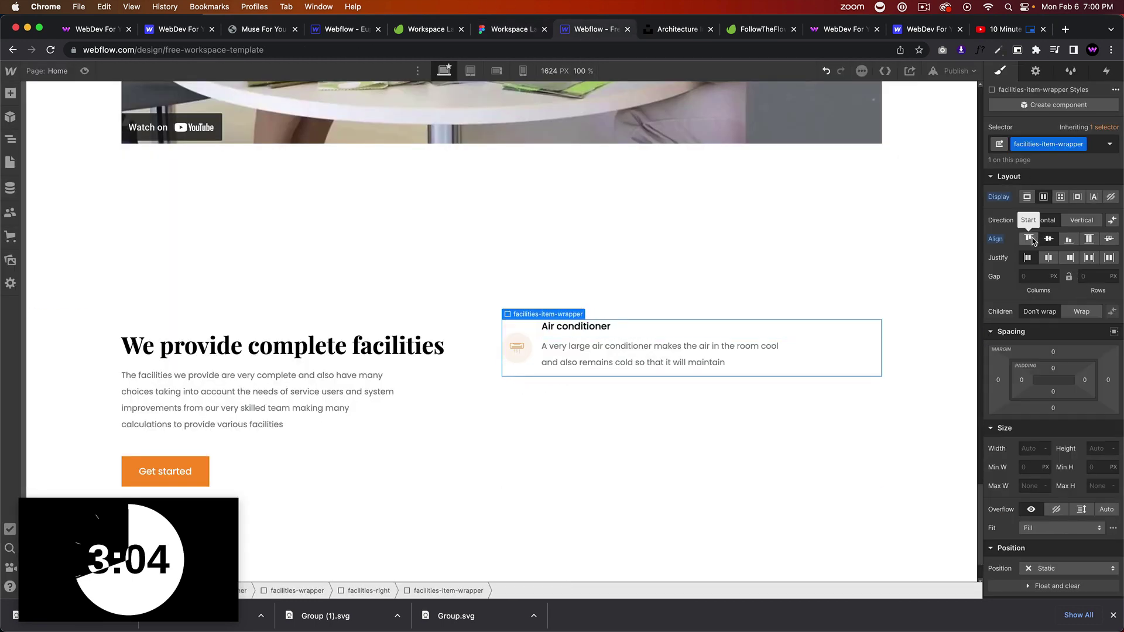
left_click(1032, 242)
left_click(788, 436)
left_click(761, 360)
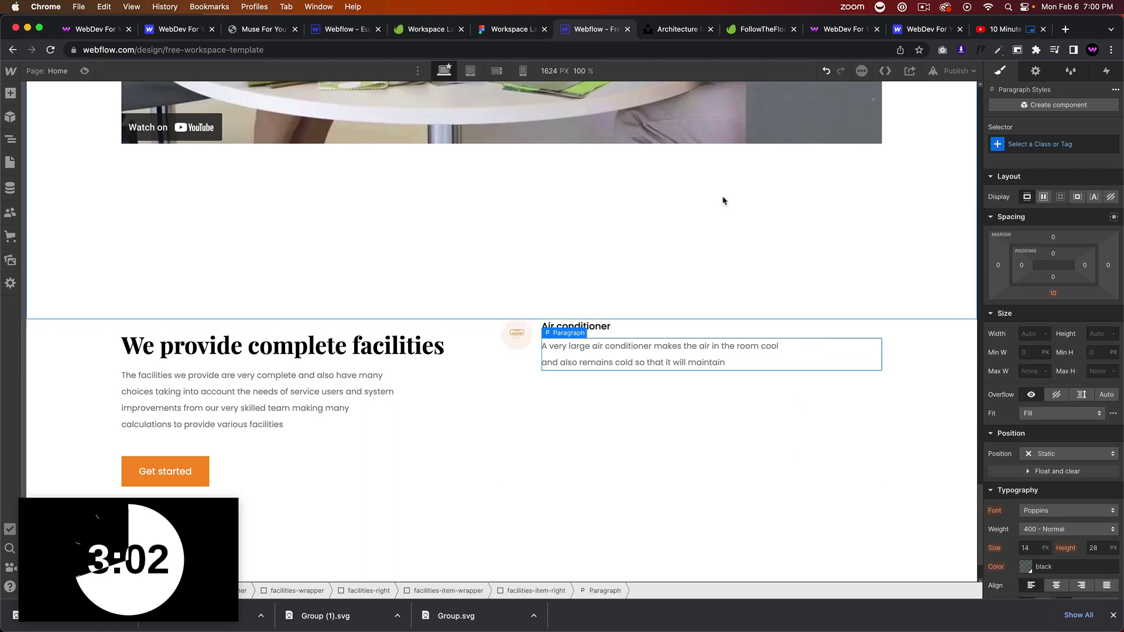
Inspect the white card rectangle in Figma and give facilities-item-wrapper 24 px padding on all sides in Webflow
key("ctrl+shift+Tab")
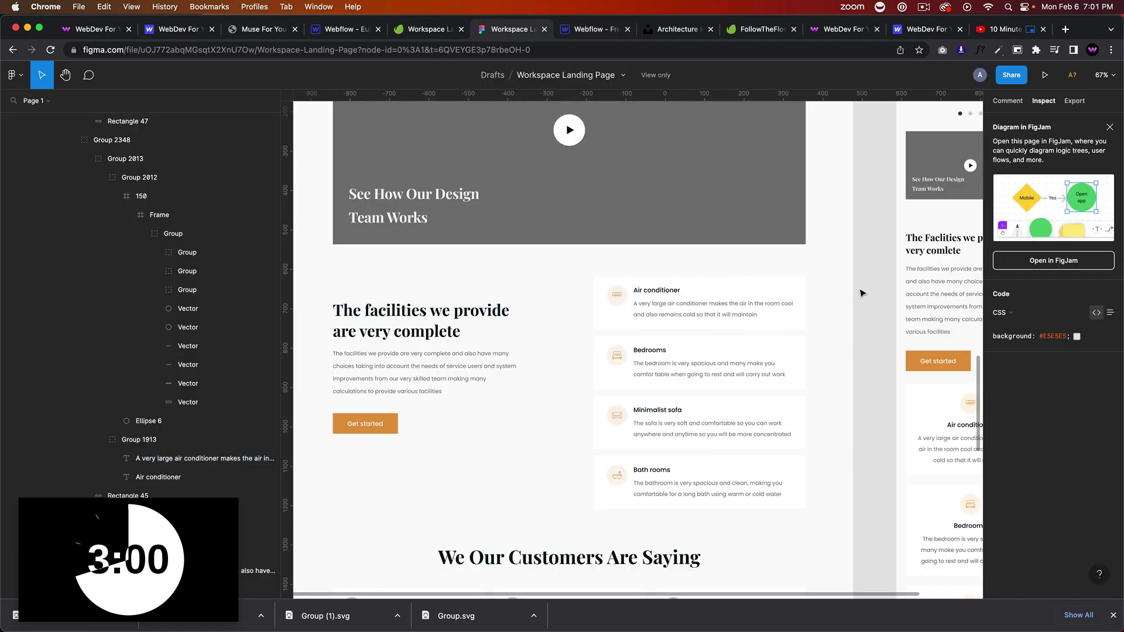
left_click(779, 300)
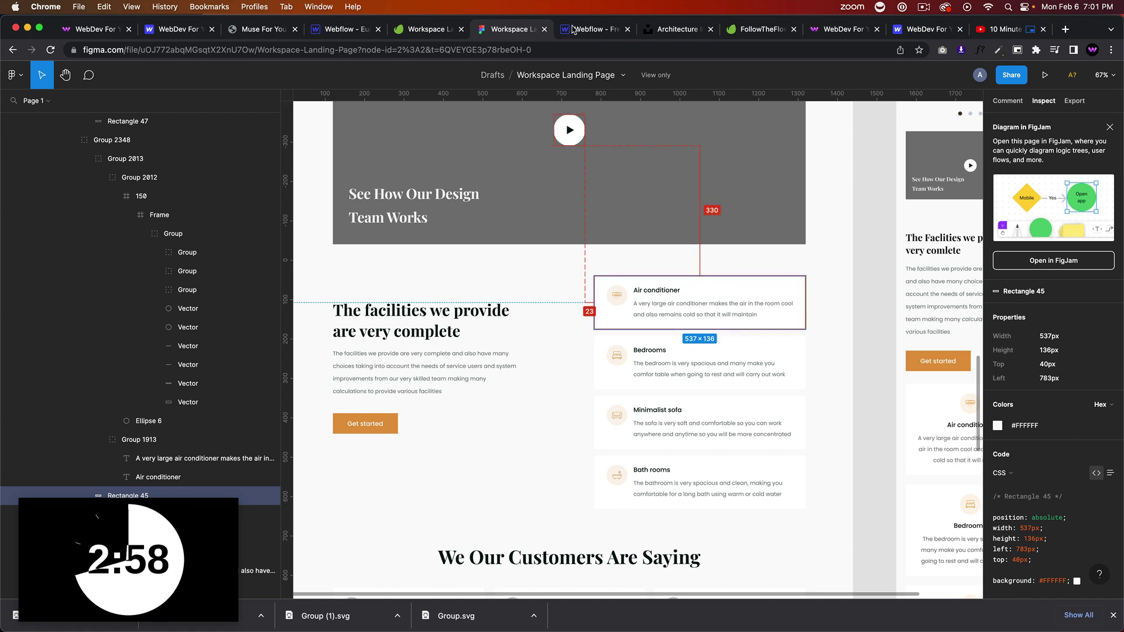
key("ctrl+Tab")
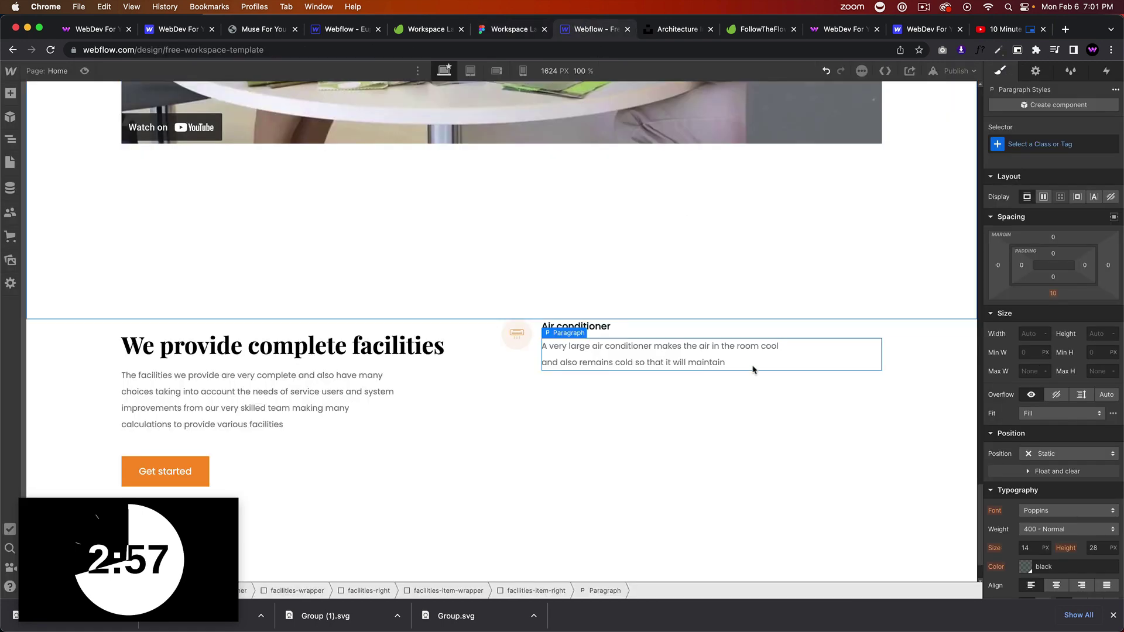
left_click(518, 370)
left_click_drag(1022, 384, 1037, 380)
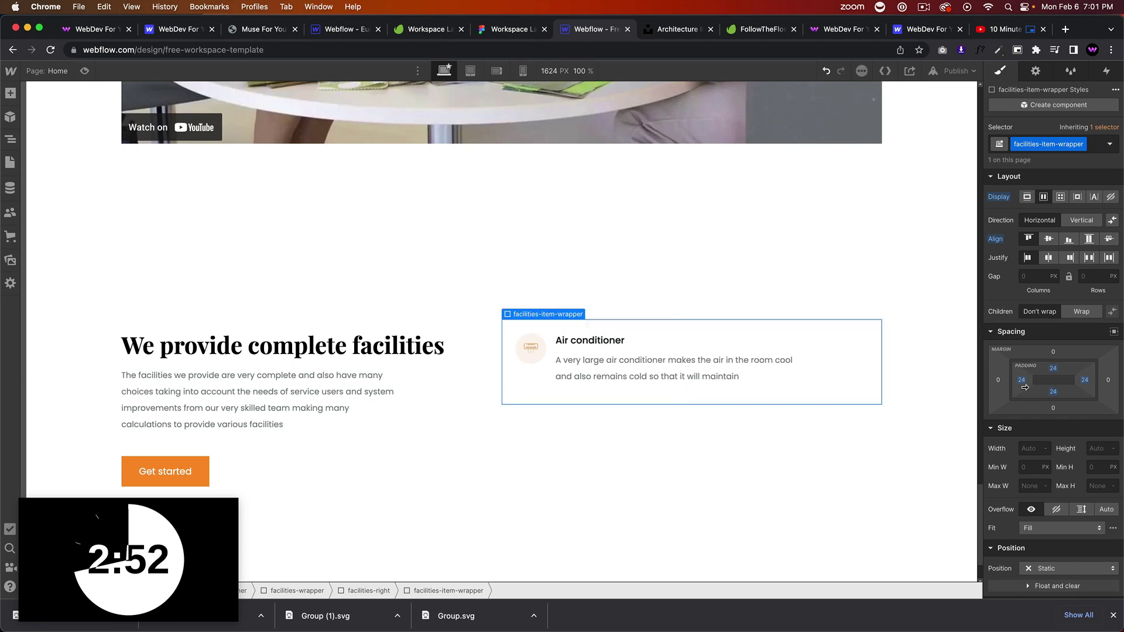
Copy the facilities section's background colour #FAFAFA from the Figma design and inspect the card's background for comparison
left_click(504, 31)
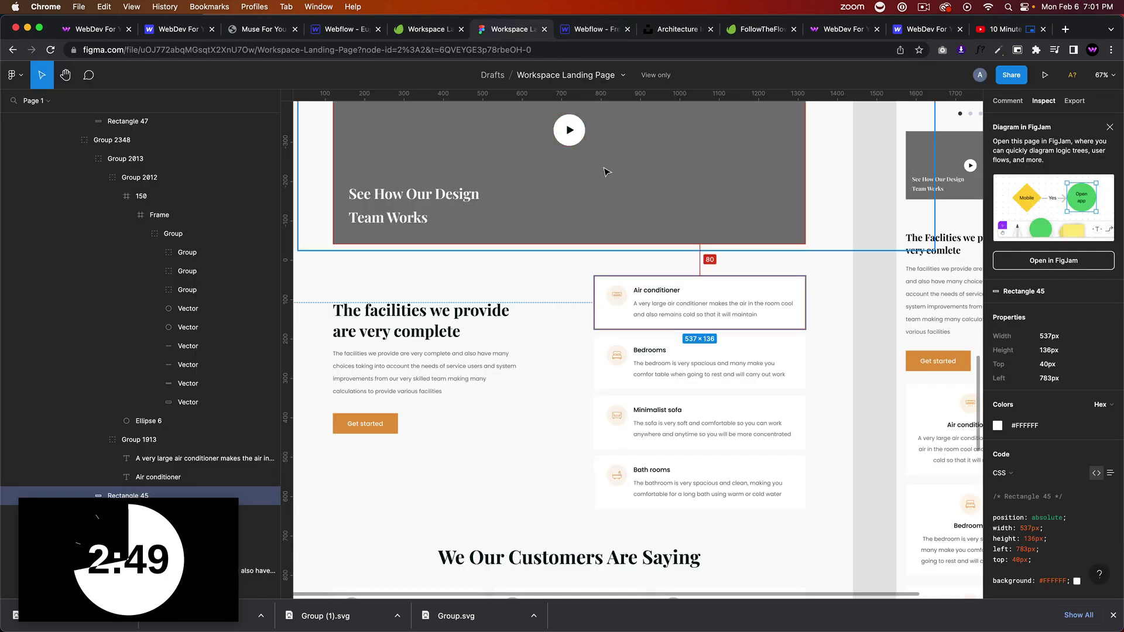
left_click(565, 348)
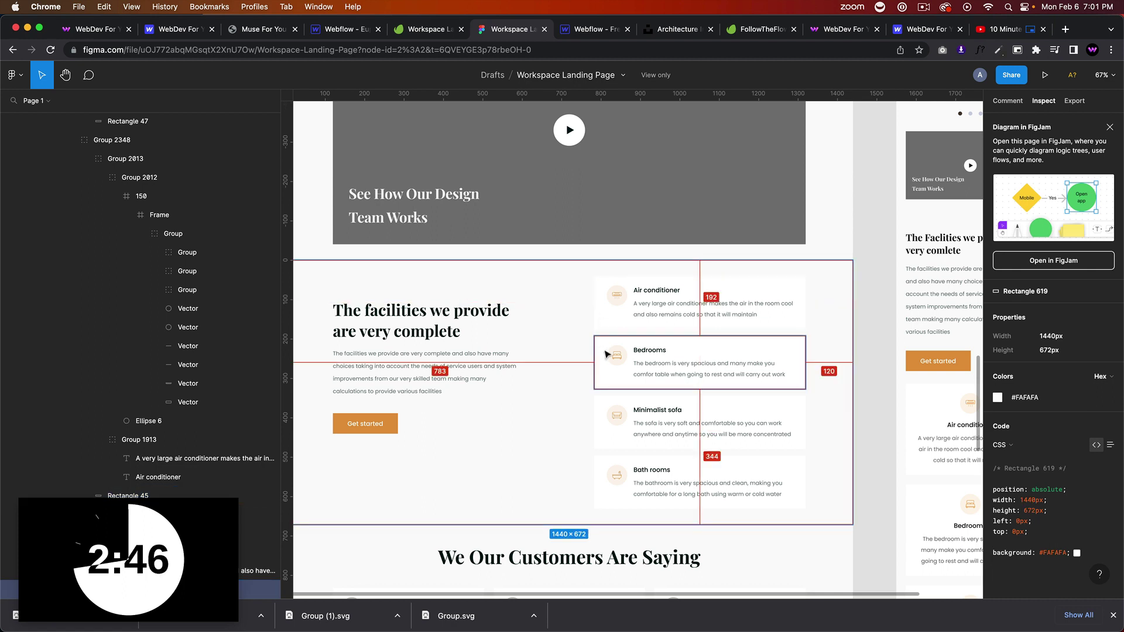
left_click(1035, 398)
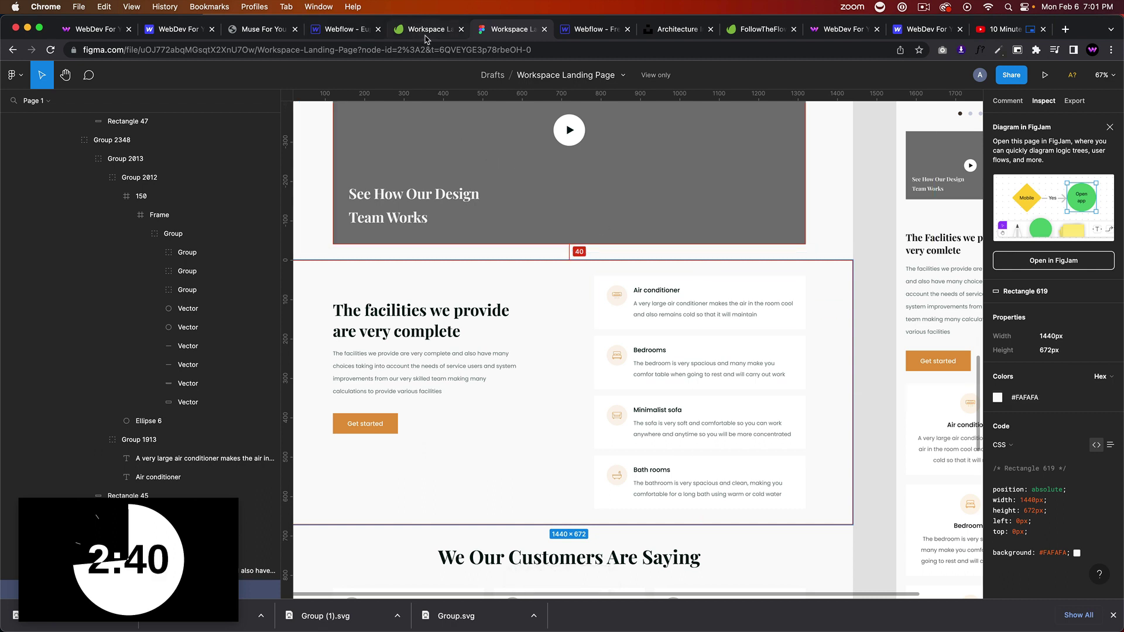
left_click(784, 301)
scroll(1076, 368, "down", 1)
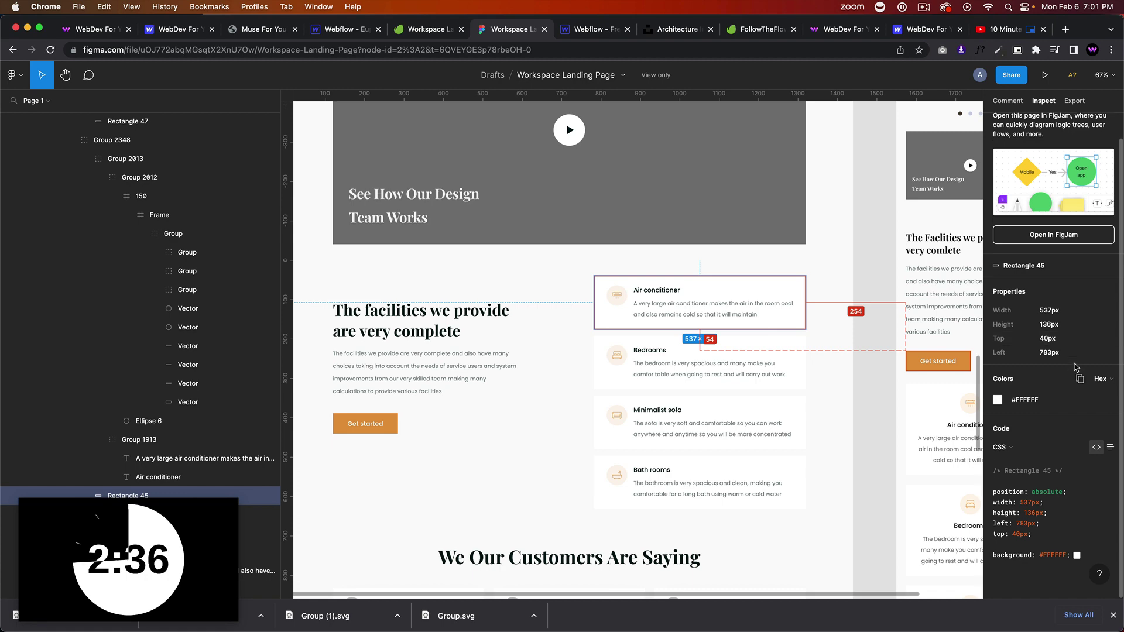
left_click(815, 358)
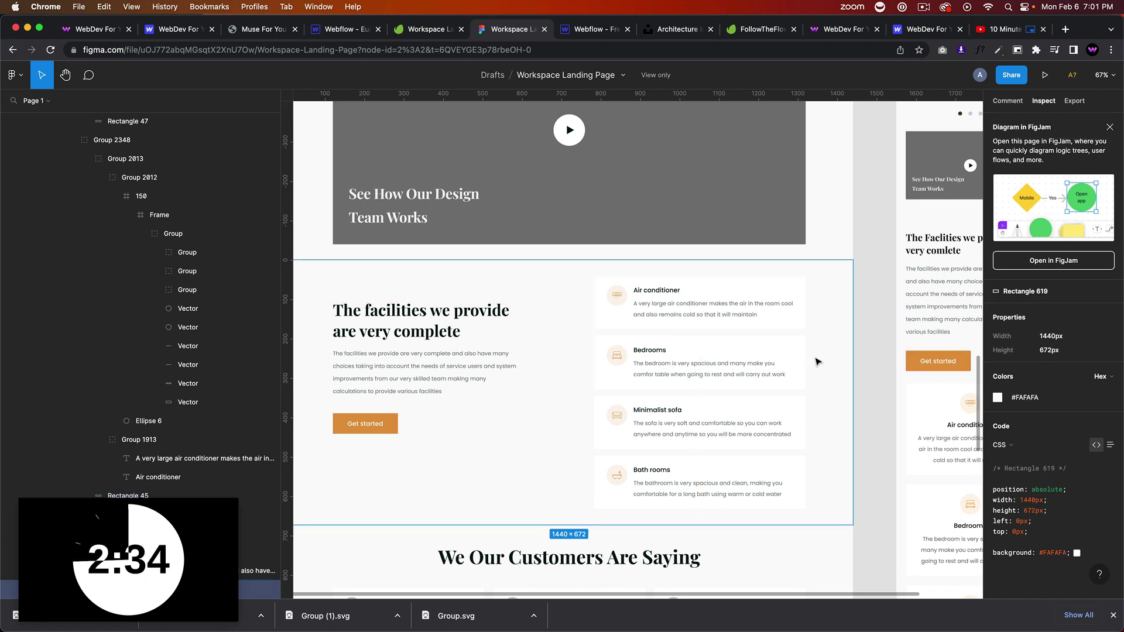
Switch to Webflow and set the facilities-section background colour to #FAFAFA
left_click(591, 29)
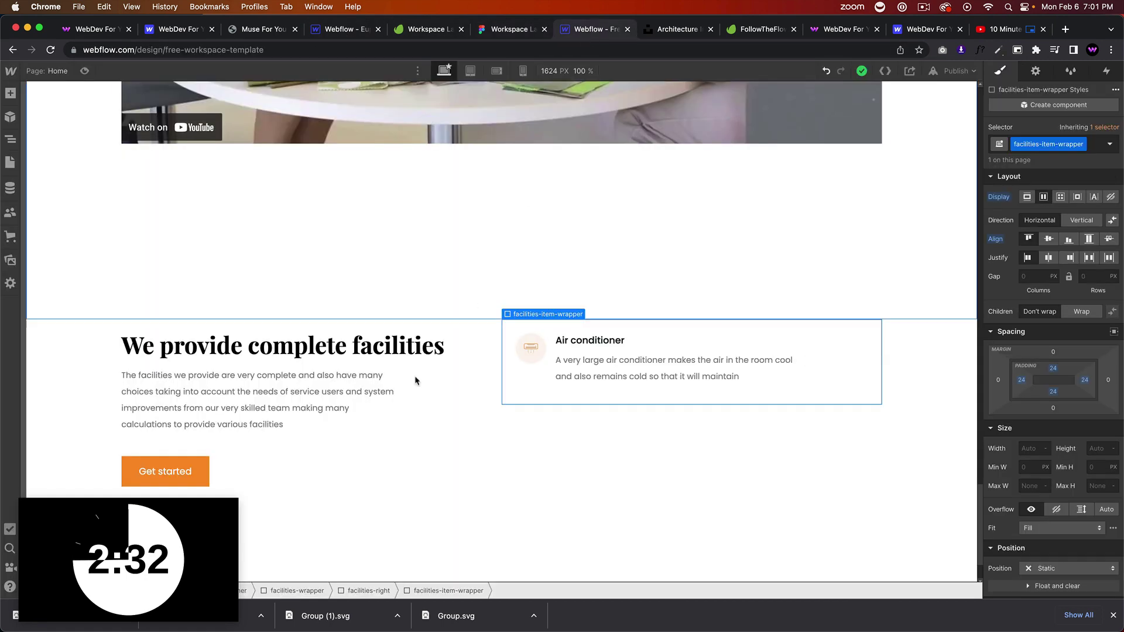
left_click(65, 343)
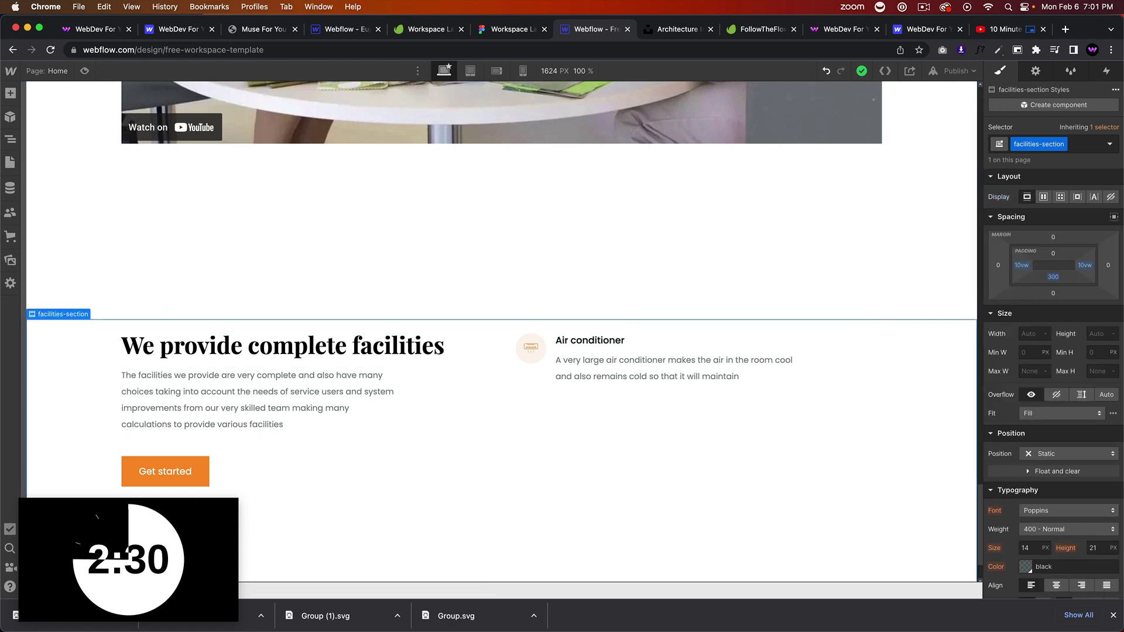
scroll(1062, 421, "down", 5)
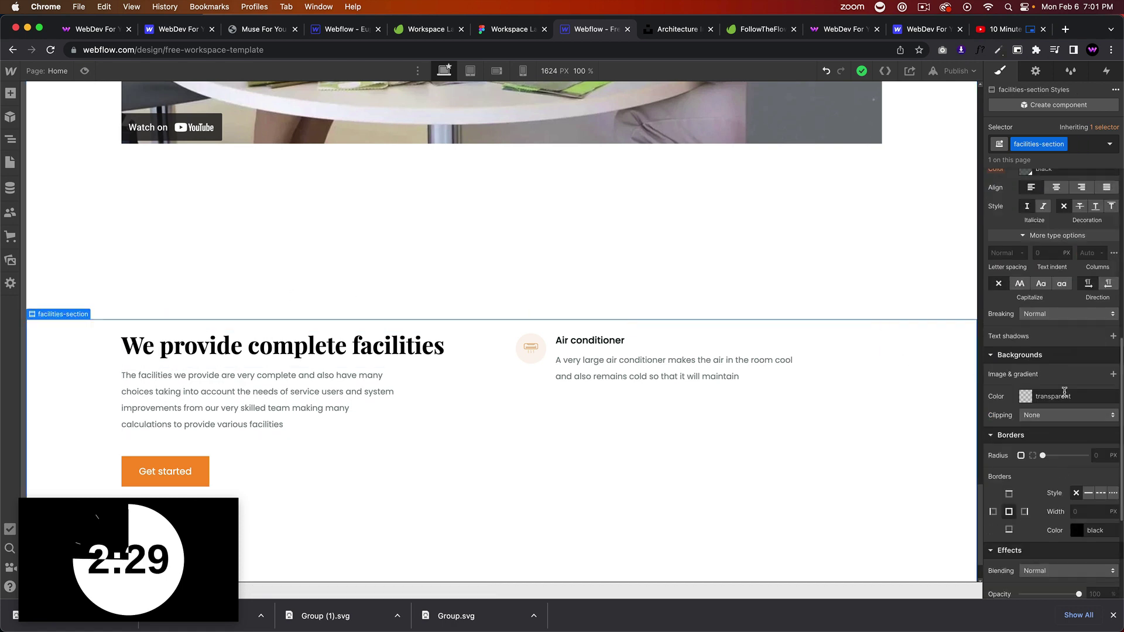
left_click(1023, 395)
type("#FAFAFA")
key("Return")
scroll(732, 416, "down", 1)
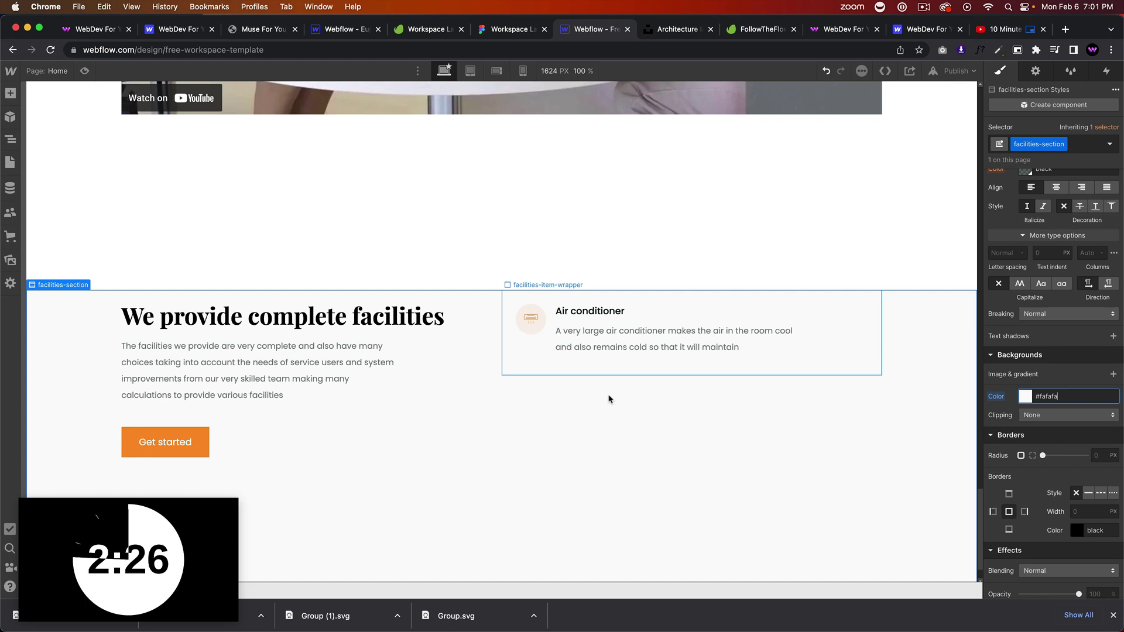
left_click(534, 357)
left_click(820, 494)
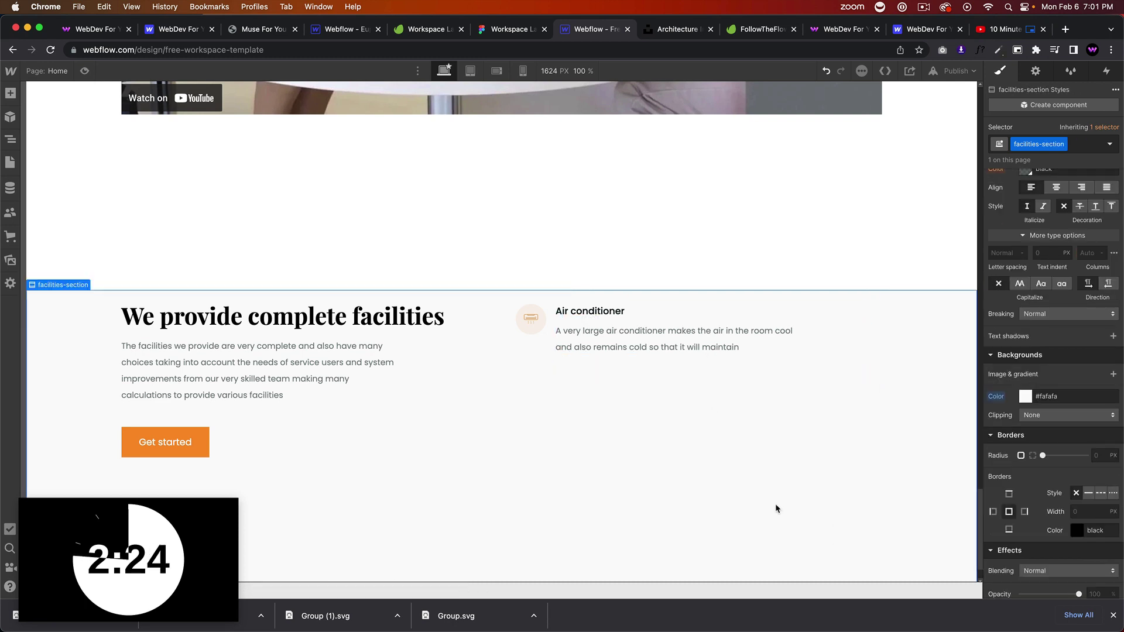
Locate facilities-item-wrapper in the Navigator, collapse it and duplicate it three times inside facilities-right
left_click(536, 360)
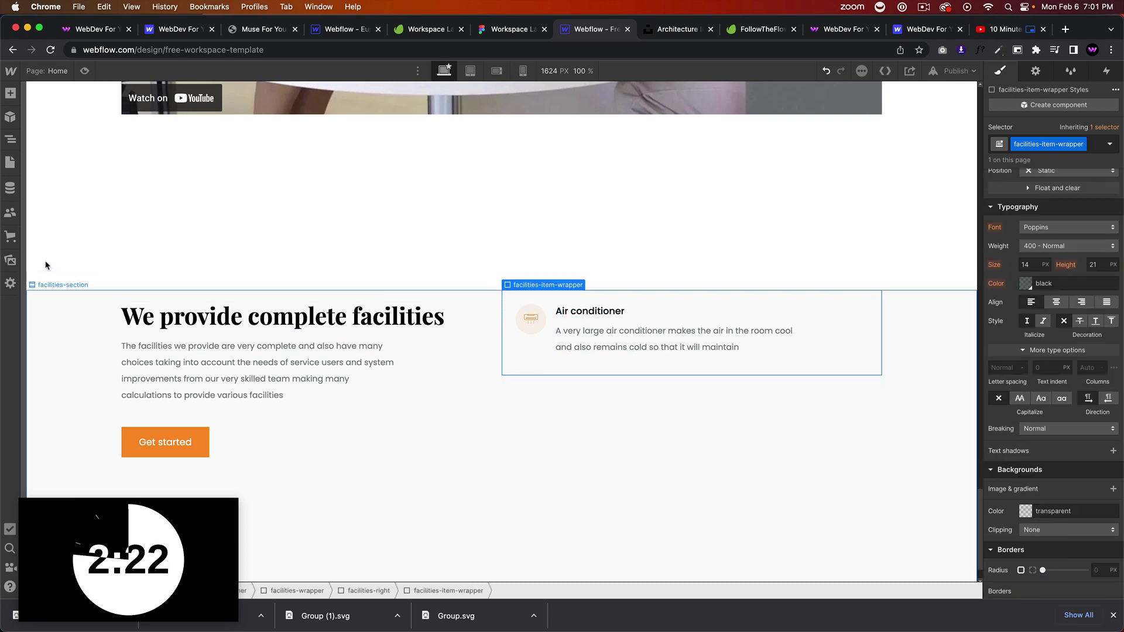
left_click(18, 139)
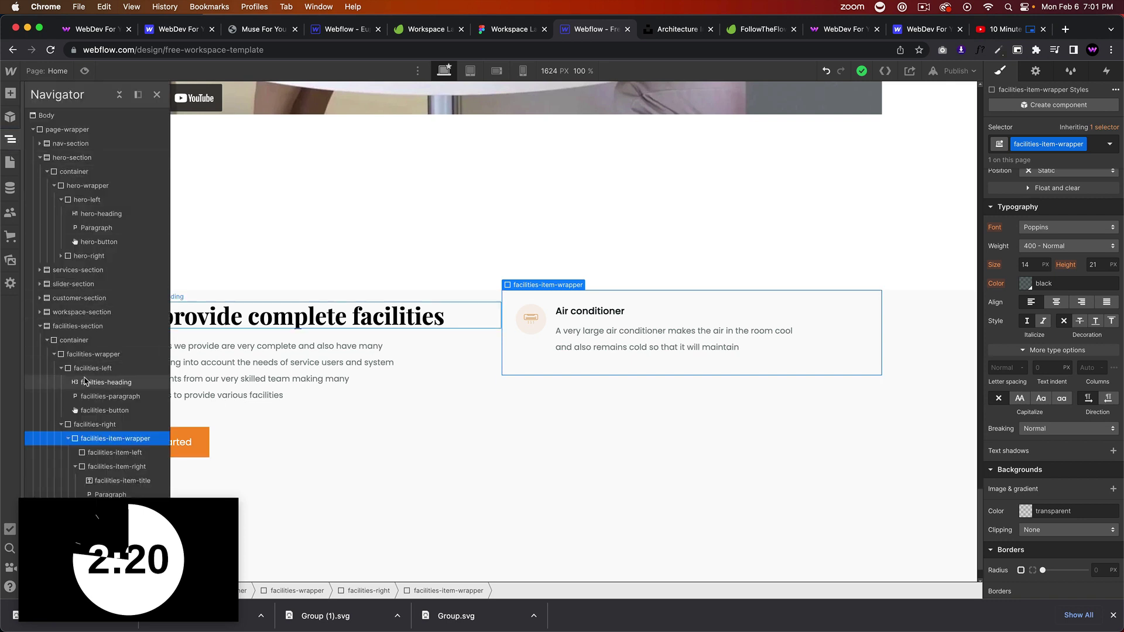
left_click(54, 355)
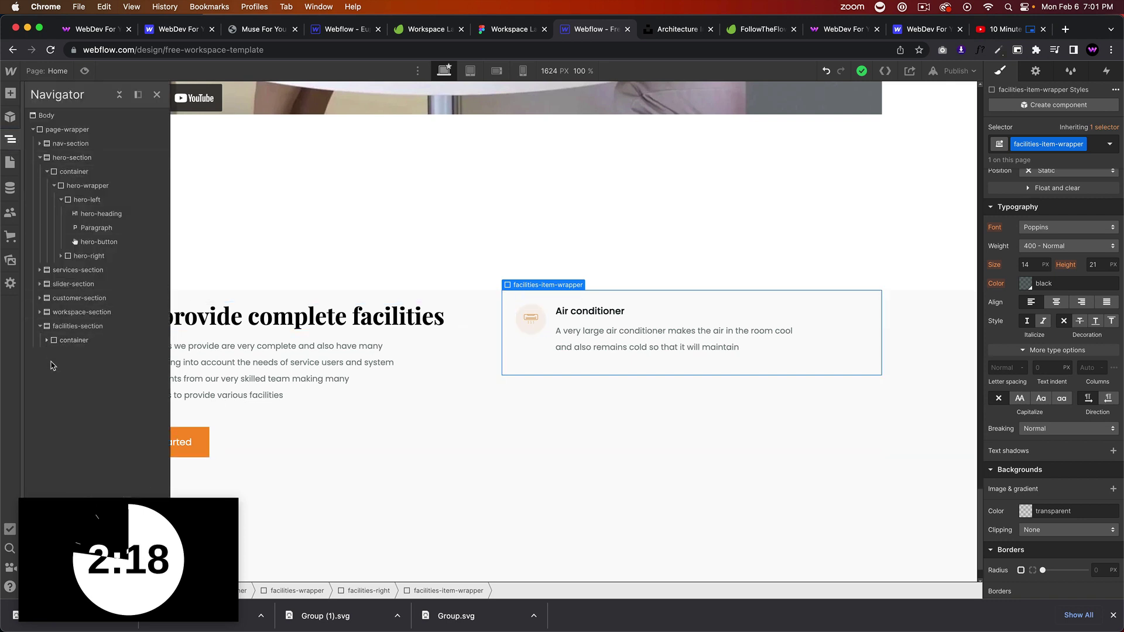
left_click(53, 354)
left_click(54, 355)
left_click(54, 355)
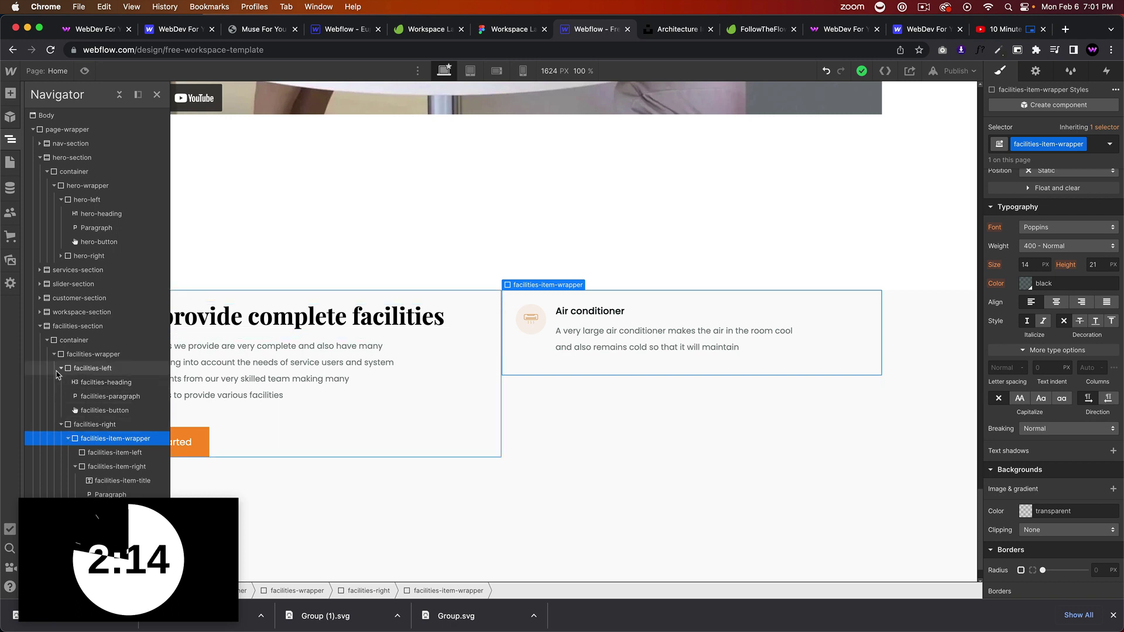
left_click(67, 438)
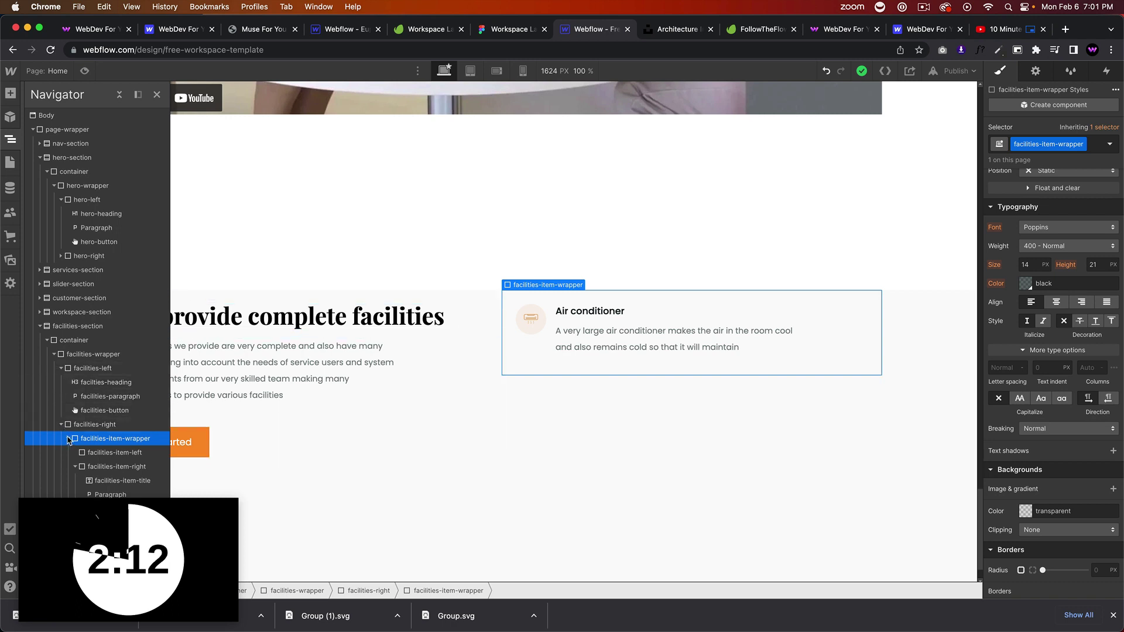
key("super+d")
key("super+d")
key("super+d")
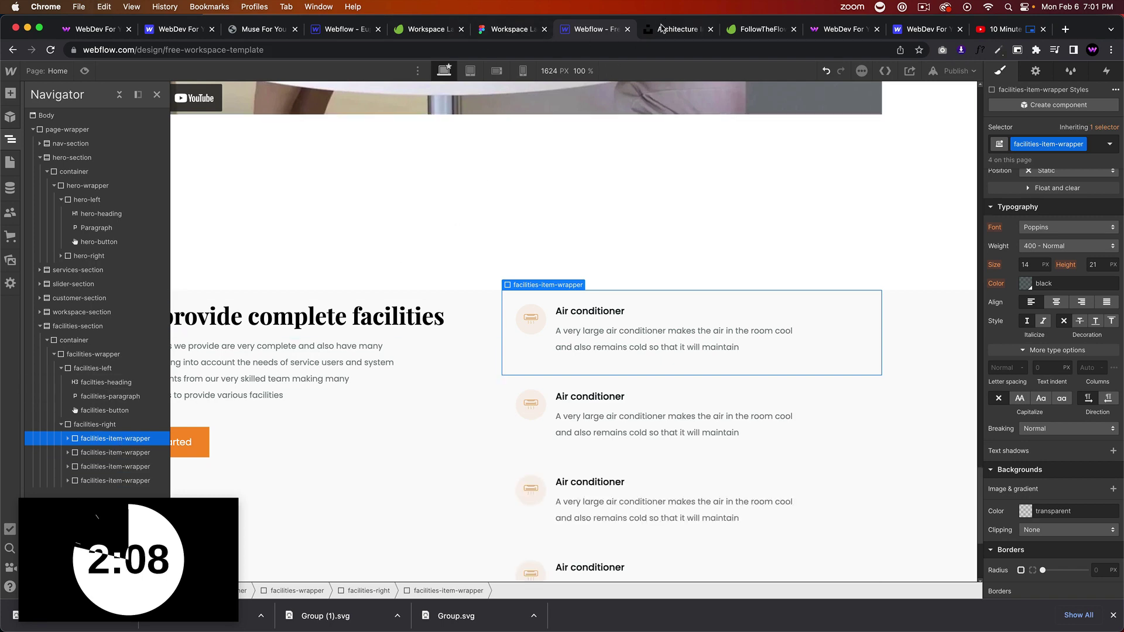
Check the gap between the cards in Figma and set the facilities-item-wrapper bottom margin to 16 px in Webflow
left_click(510, 29)
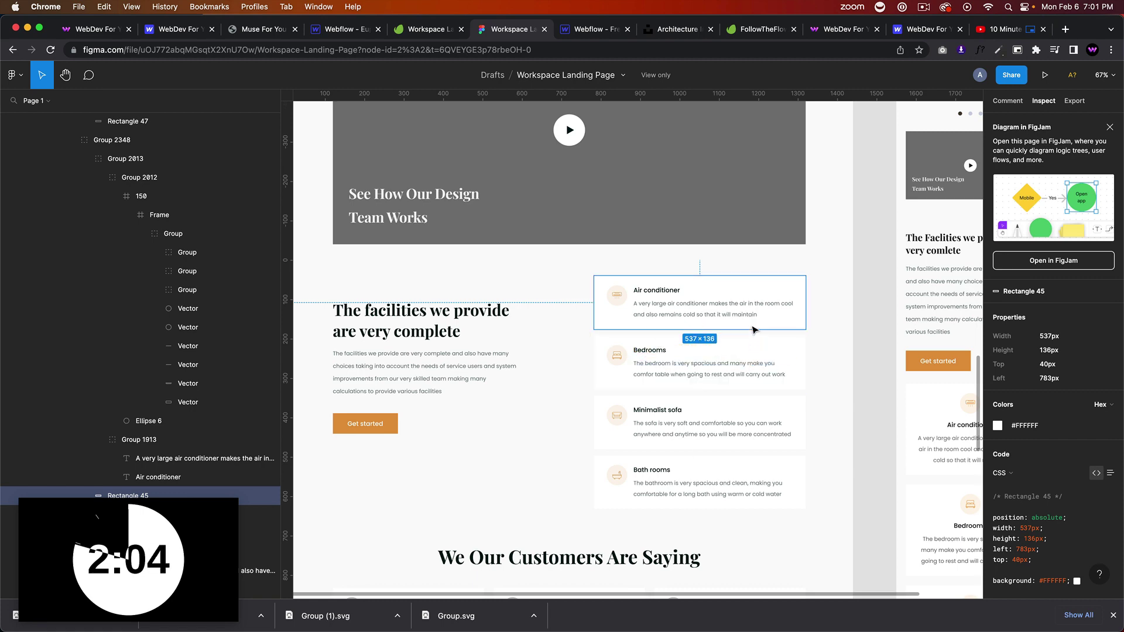
left_click(586, 30)
scroll(1059, 354, "up", 5)
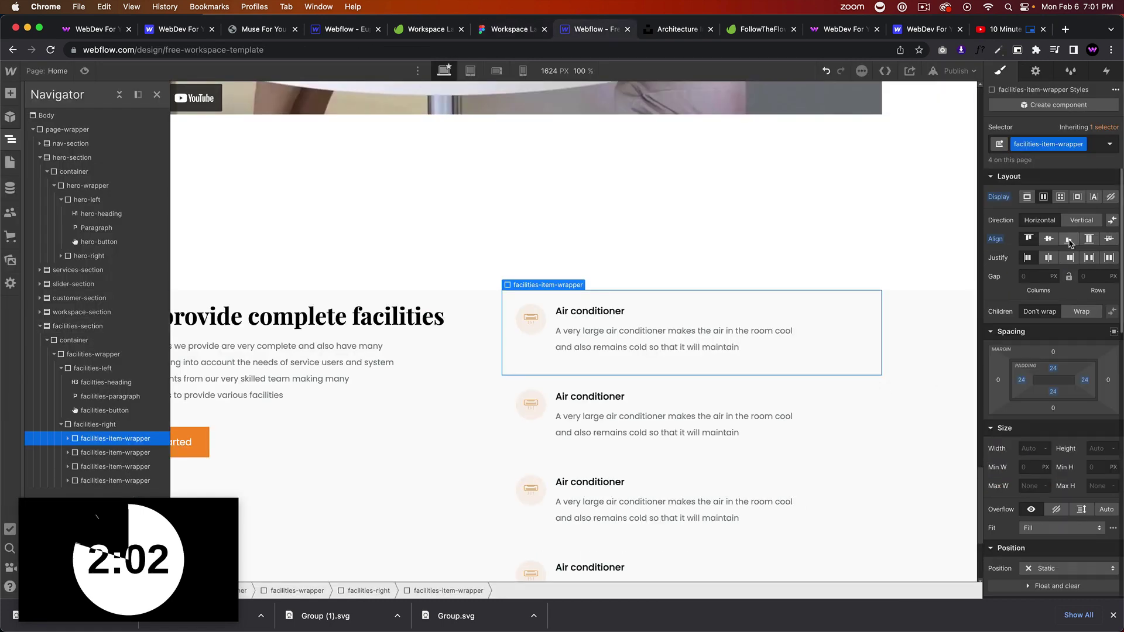
left_click(1053, 408)
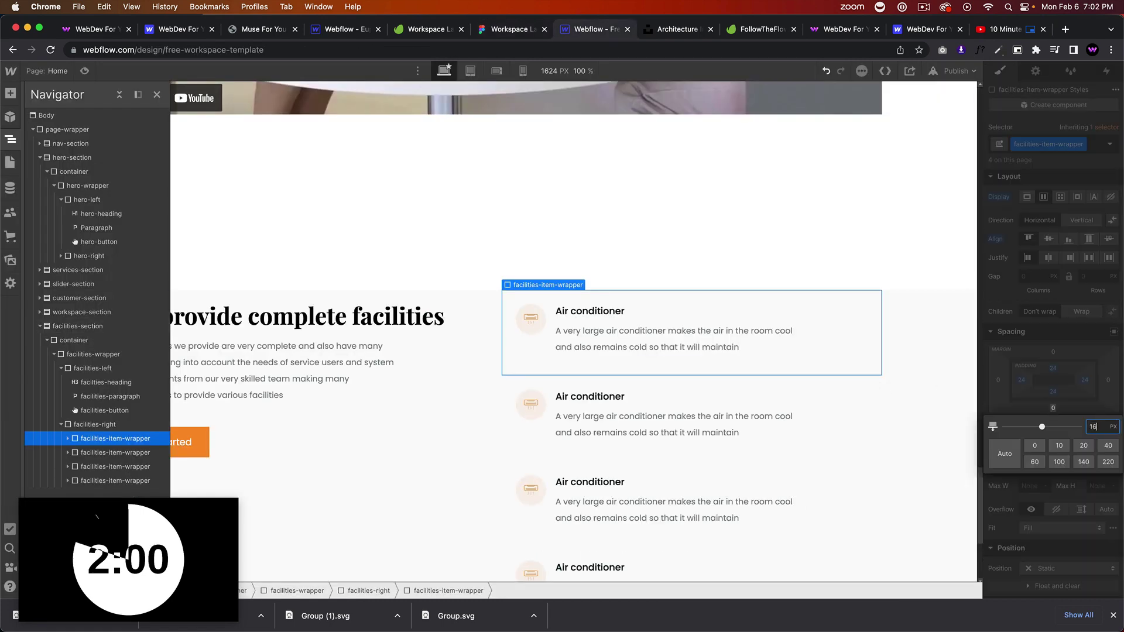
type("16")
key("Return")
left_click(921, 333)
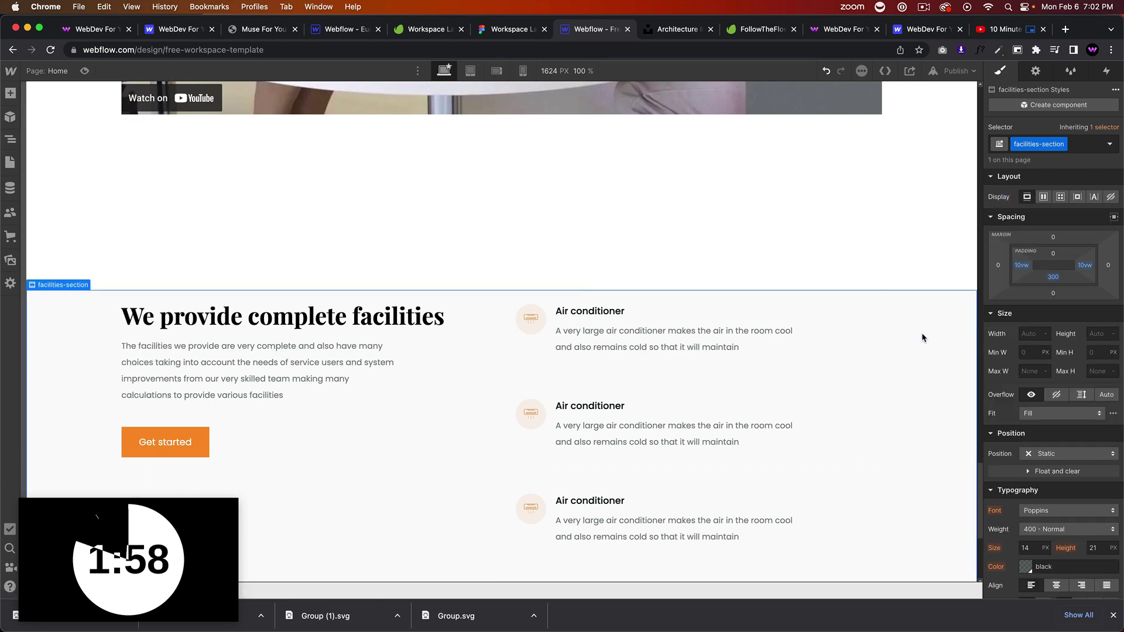
Set the top padding of facilities-section to 100 px and check the spacing around the cards
left_click(1053, 253)
type("1")
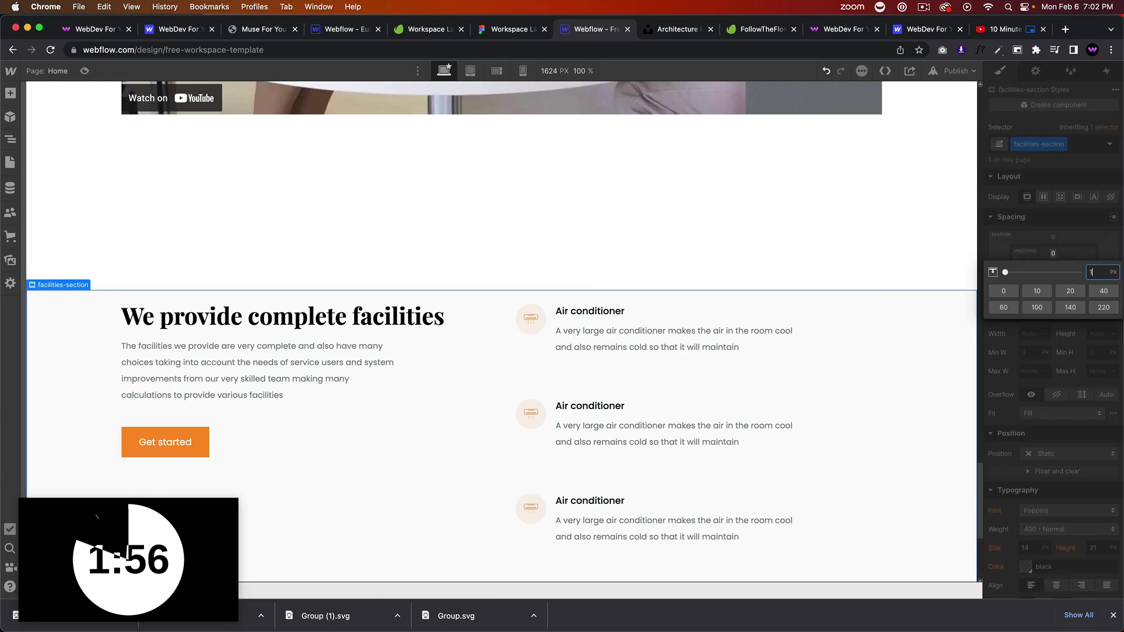
type("00")
key("Return")
scroll(739, 335, "down", 5)
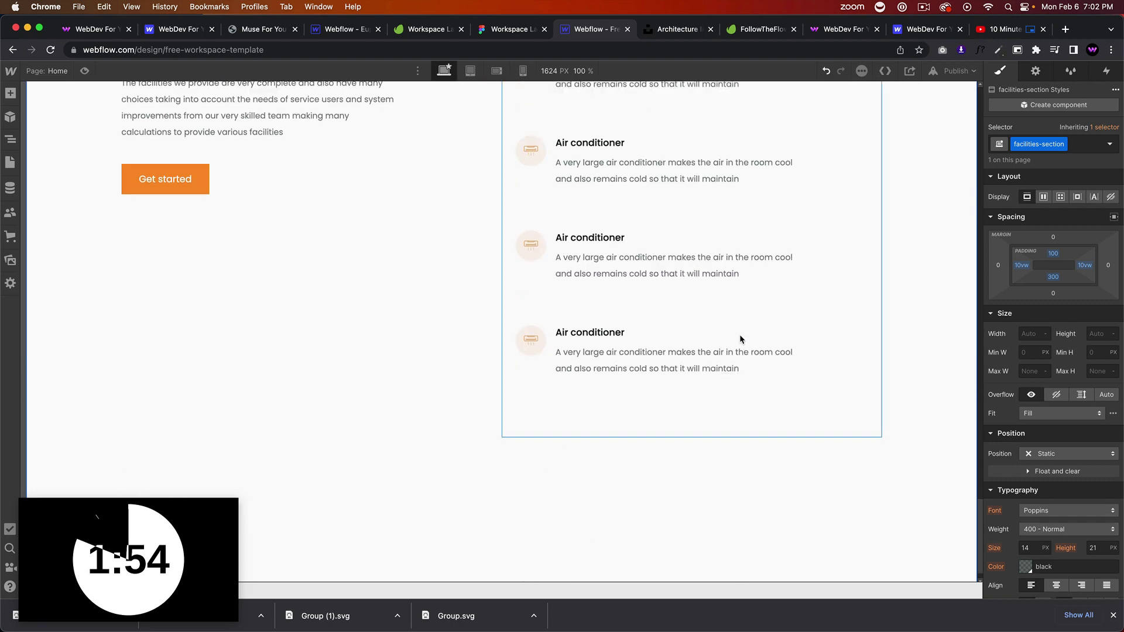
scroll(727, 479, "up", 3)
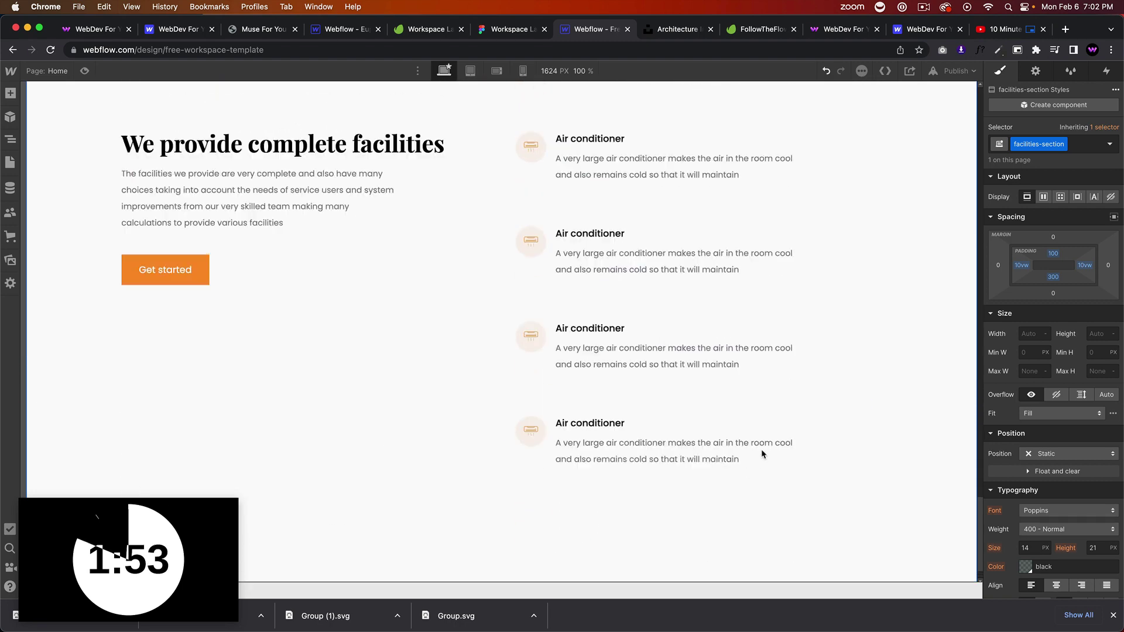
Set the background colour of facilities-item-wrapper to white (#ffffff)
left_click(668, 290)
scroll(1066, 380, "down", 4)
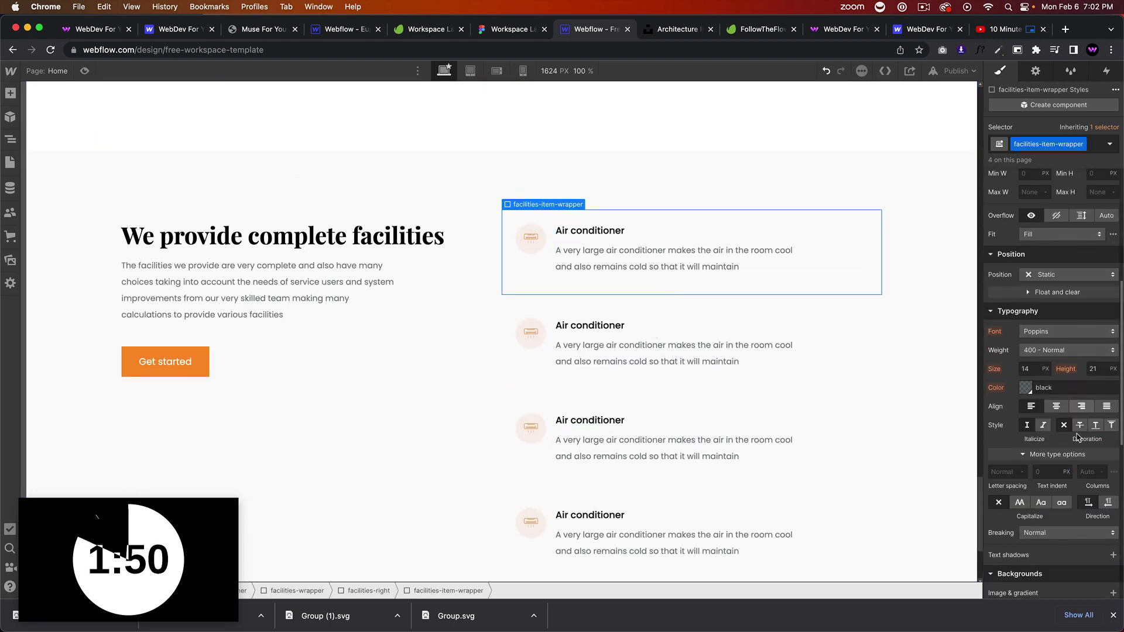
scroll(1077, 438, "down", 2)
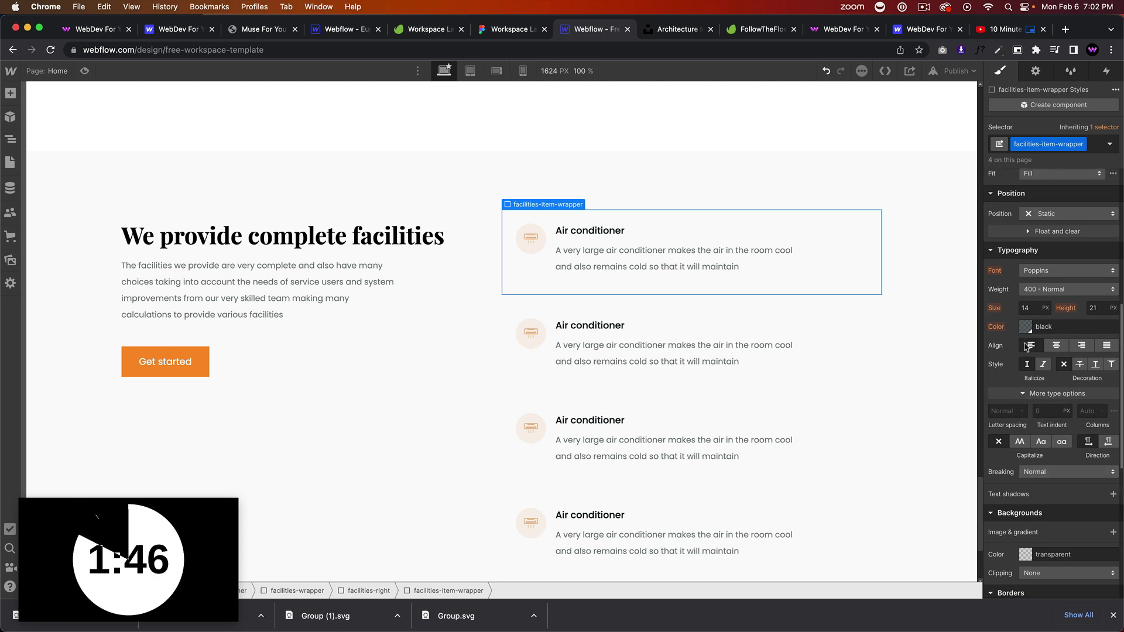
scroll(1022, 489, "down", 1)
left_click(1026, 510)
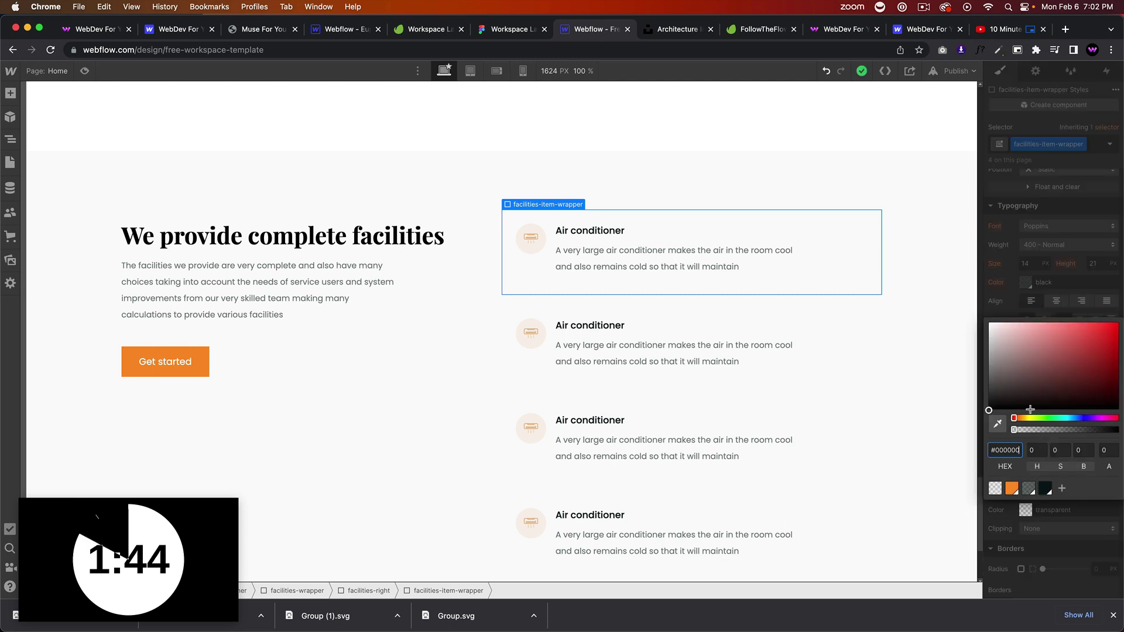
left_click_drag(1008, 351, 963, 302)
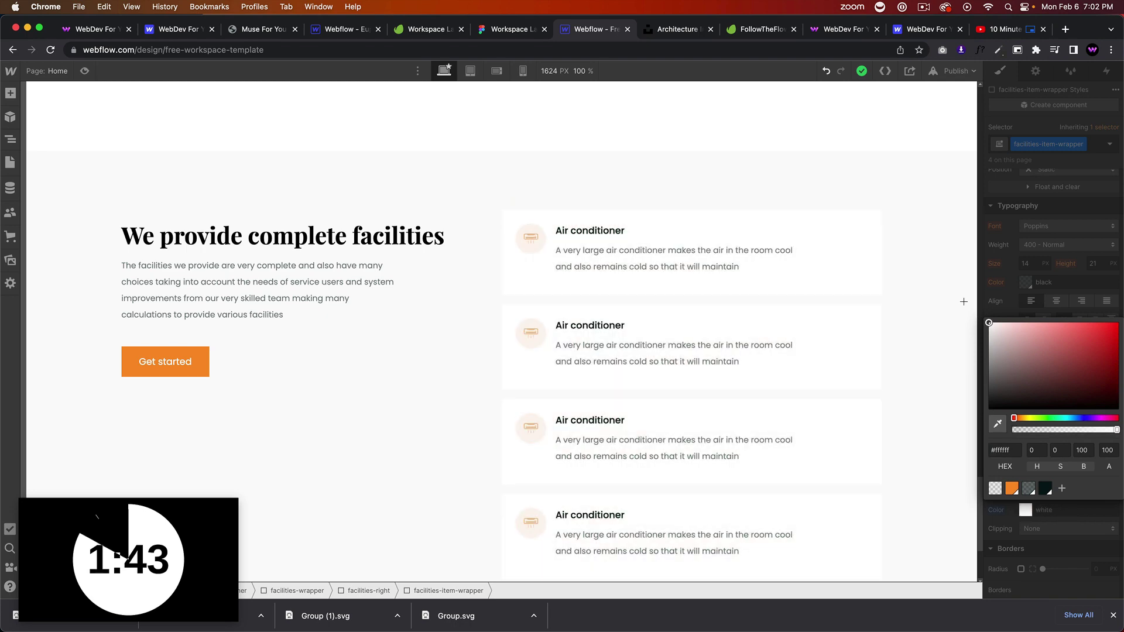
left_click(904, 294)
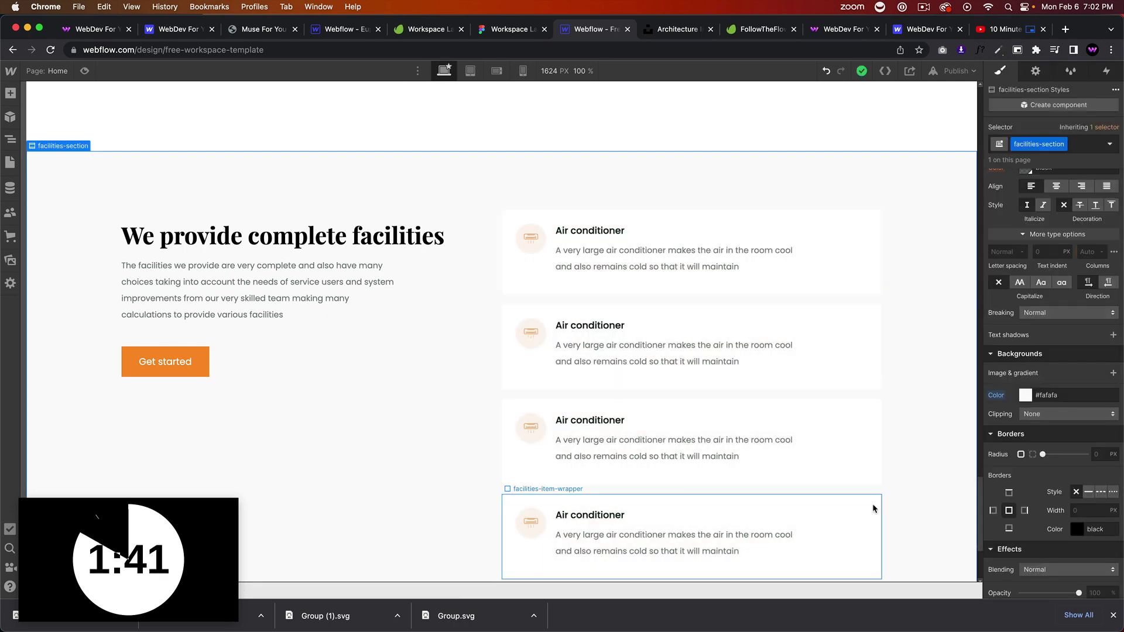
Check the card titles in the Figma design and retitle the second facility card in Webflow as Bedrooms
left_click(532, 32)
left_click(585, 32)
double_click(590, 325)
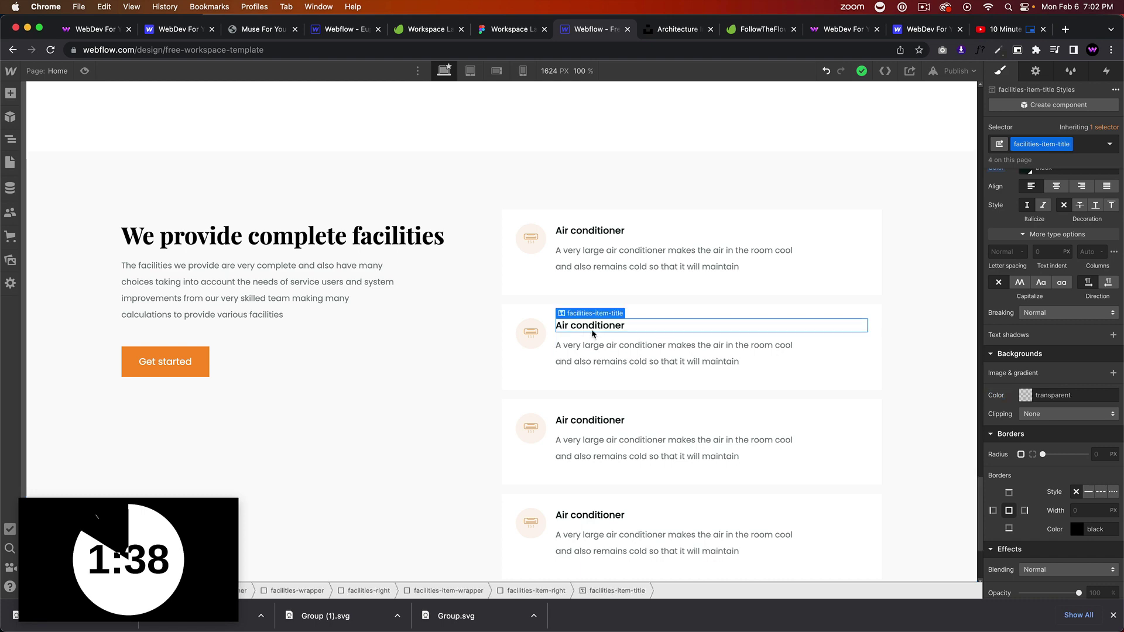
type("Bedrooms")
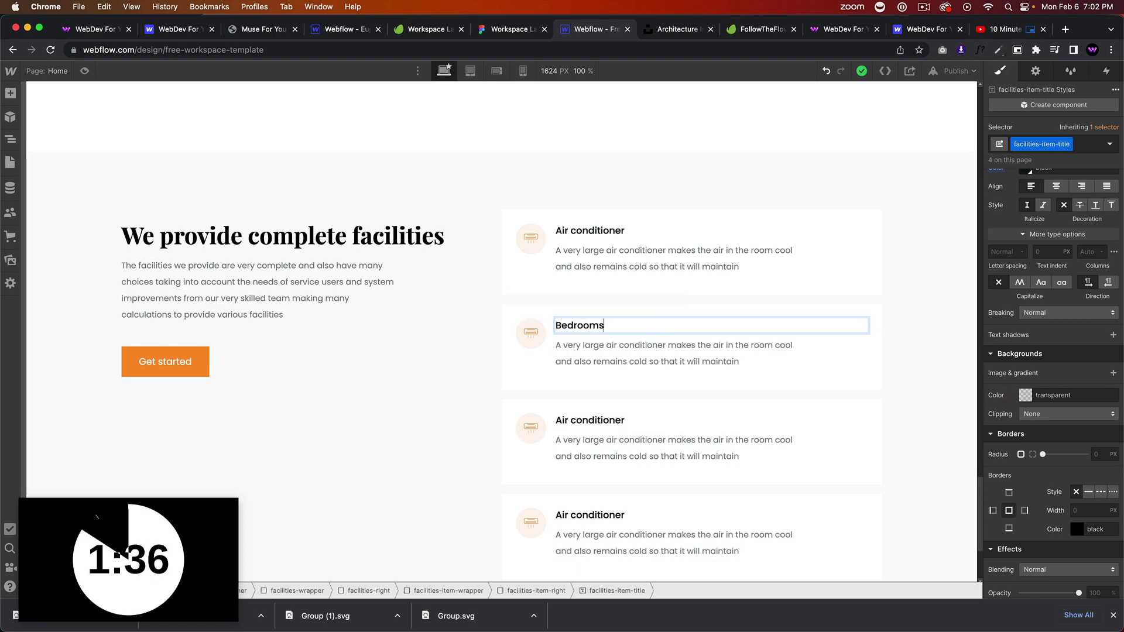
Recheck the titles in Figma, then retitle the third facility card Minimalist sofa and the fourth Bathrooms in Webflow
left_click(532, 26)
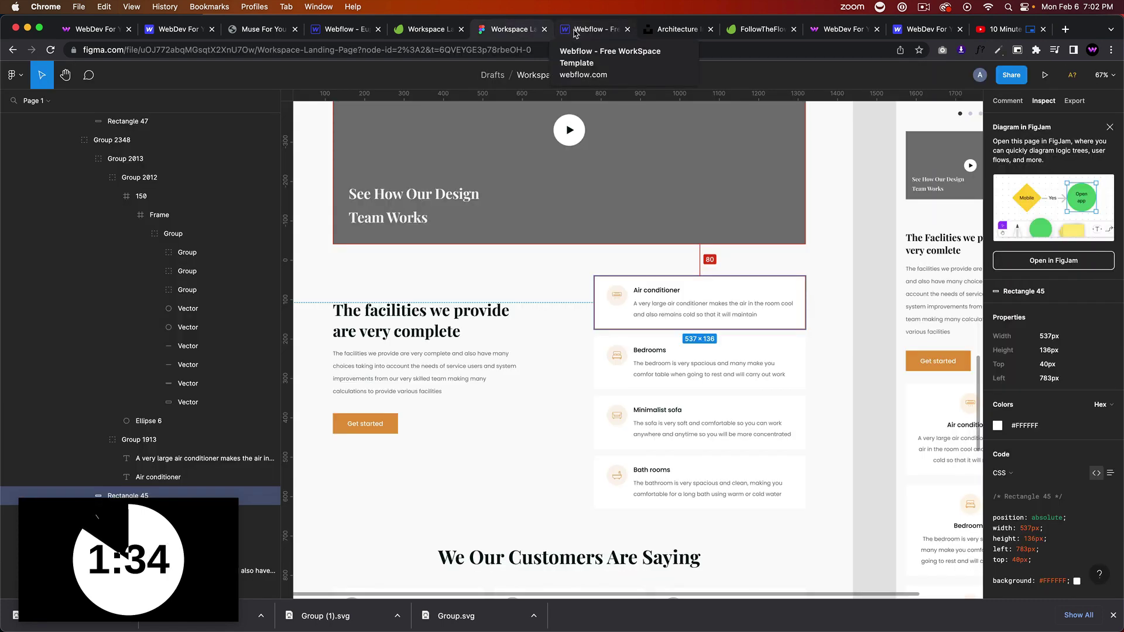
left_click(575, 32)
double_click(584, 421)
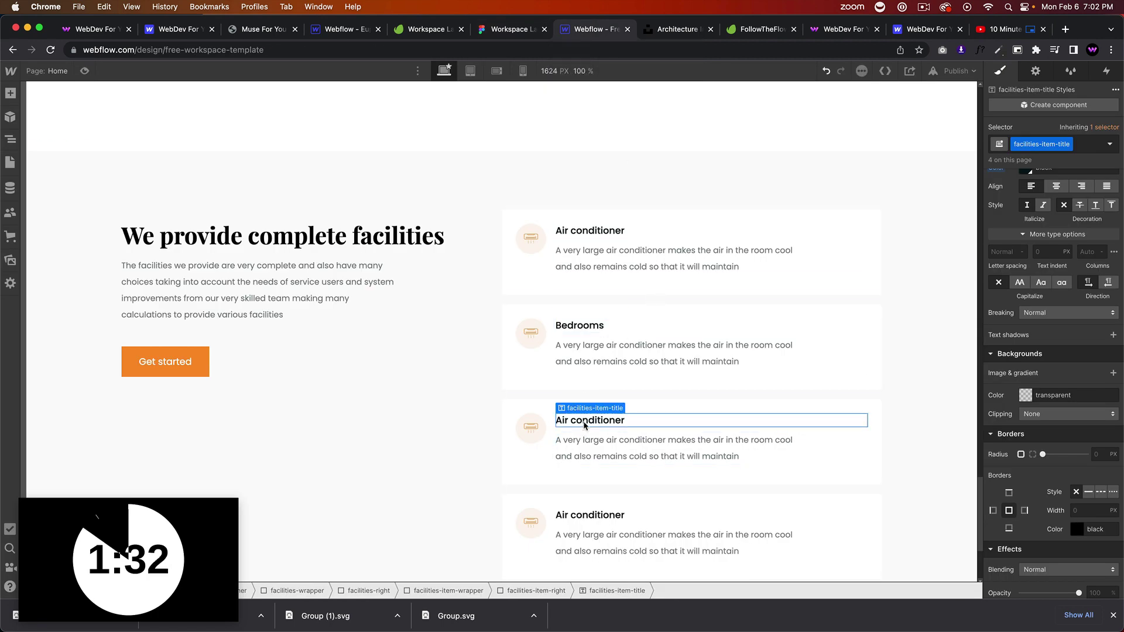
type("Minima")
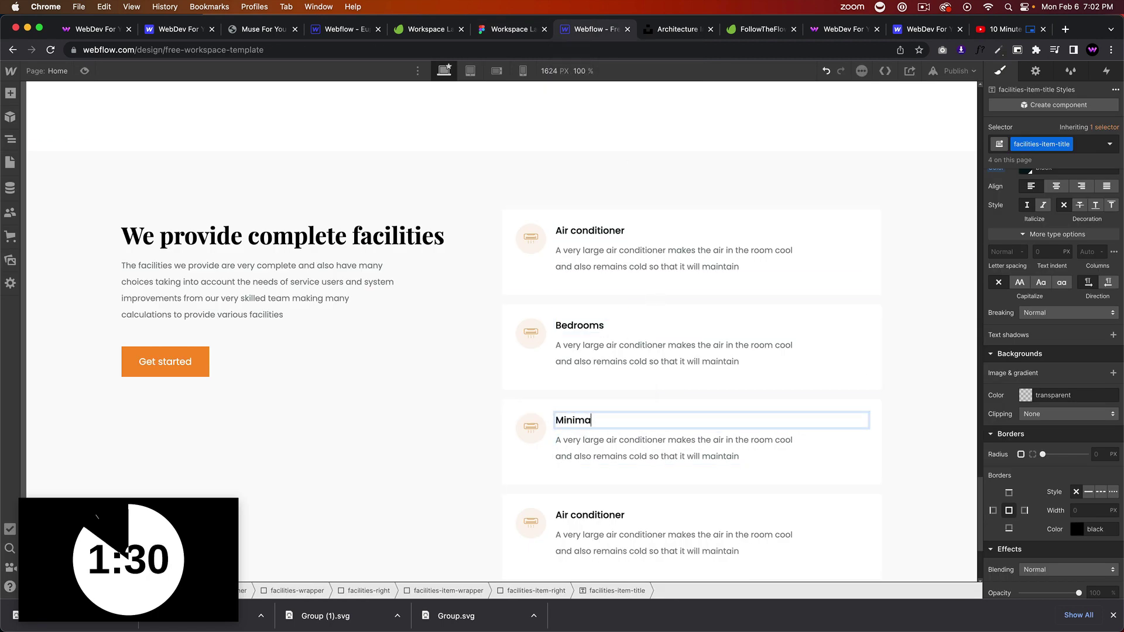
type("list sofa")
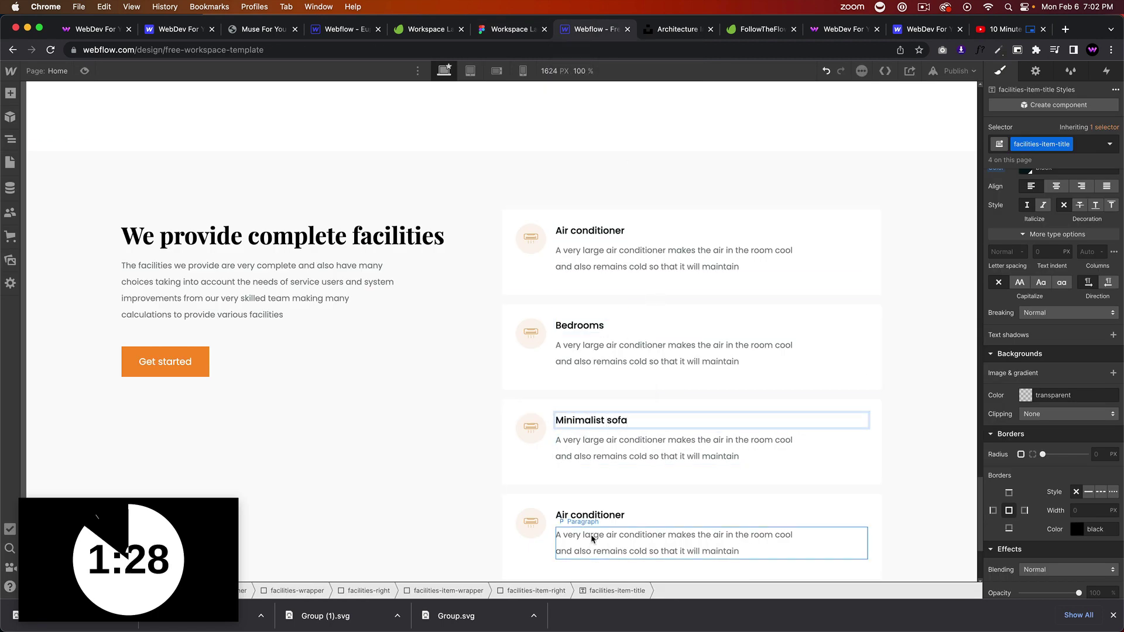
double_click(591, 515)
type("Bathrooms")
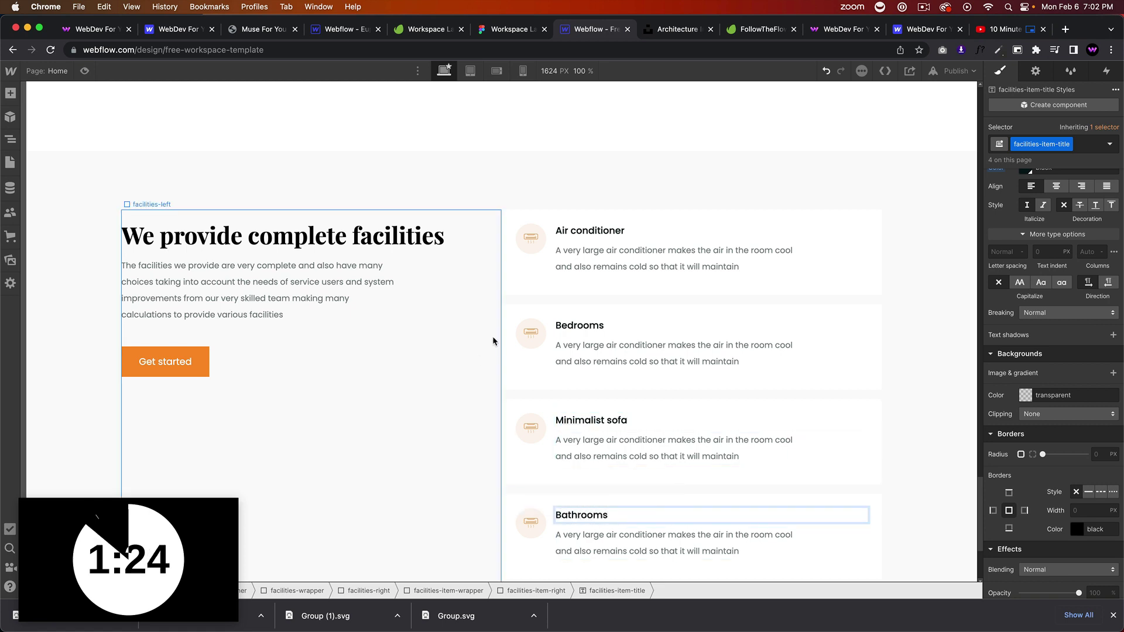
Add combo class 2 to the Bedrooms card's facilities-item-left and replace its background image with the bed icon
left_click(528, 340)
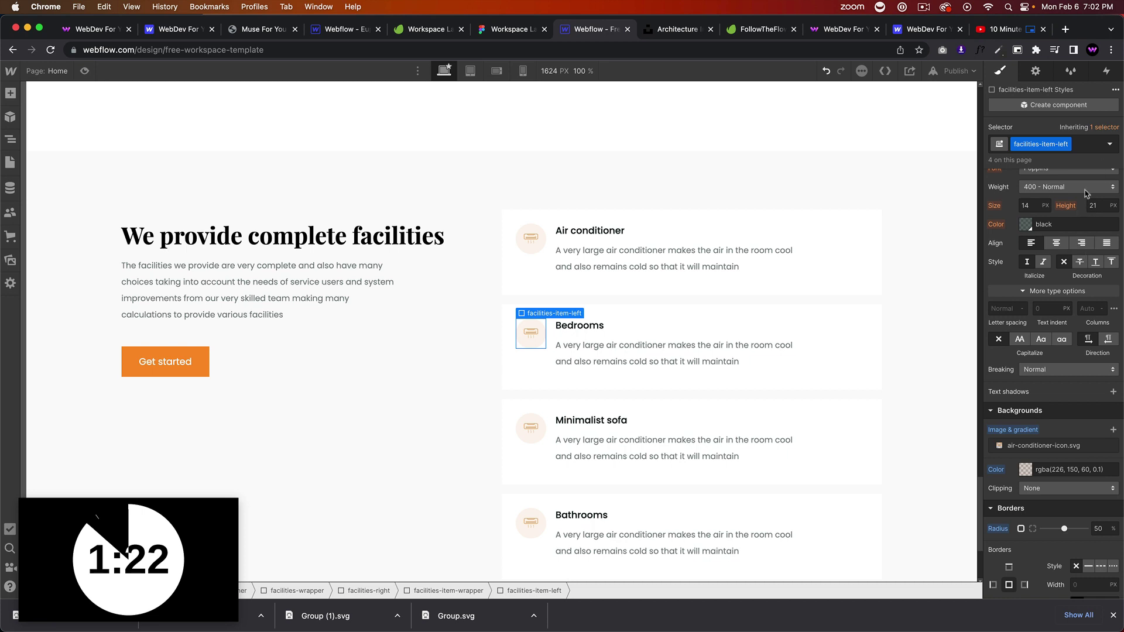
left_click(1088, 144)
type("2")
key("Return")
scroll(1061, 423, "down", 1)
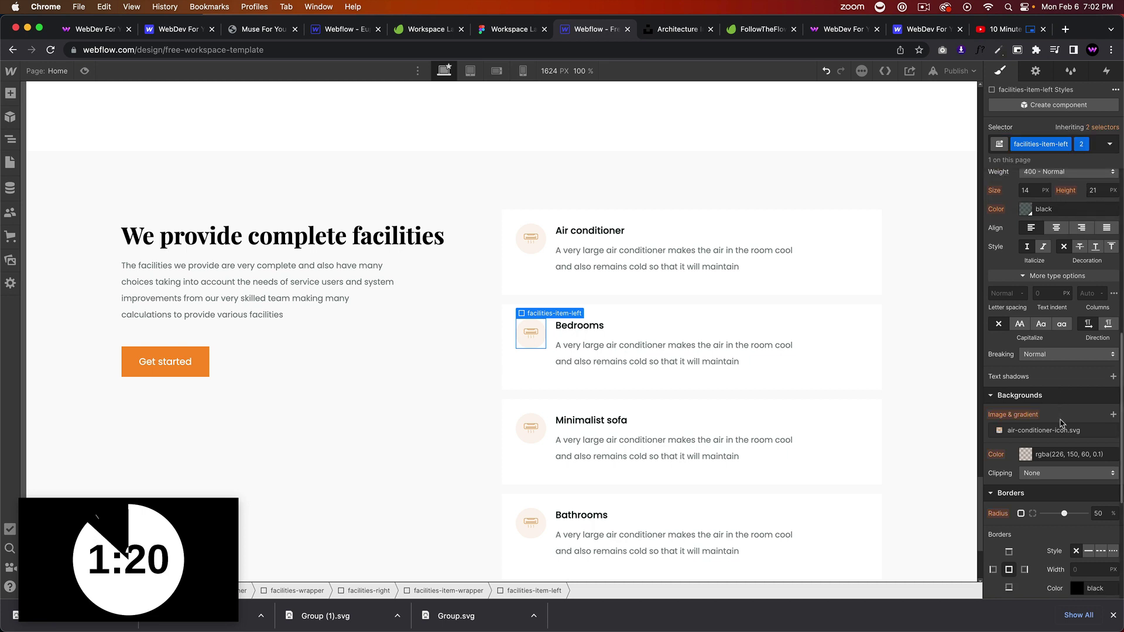
left_click(1060, 429)
left_click(1061, 270)
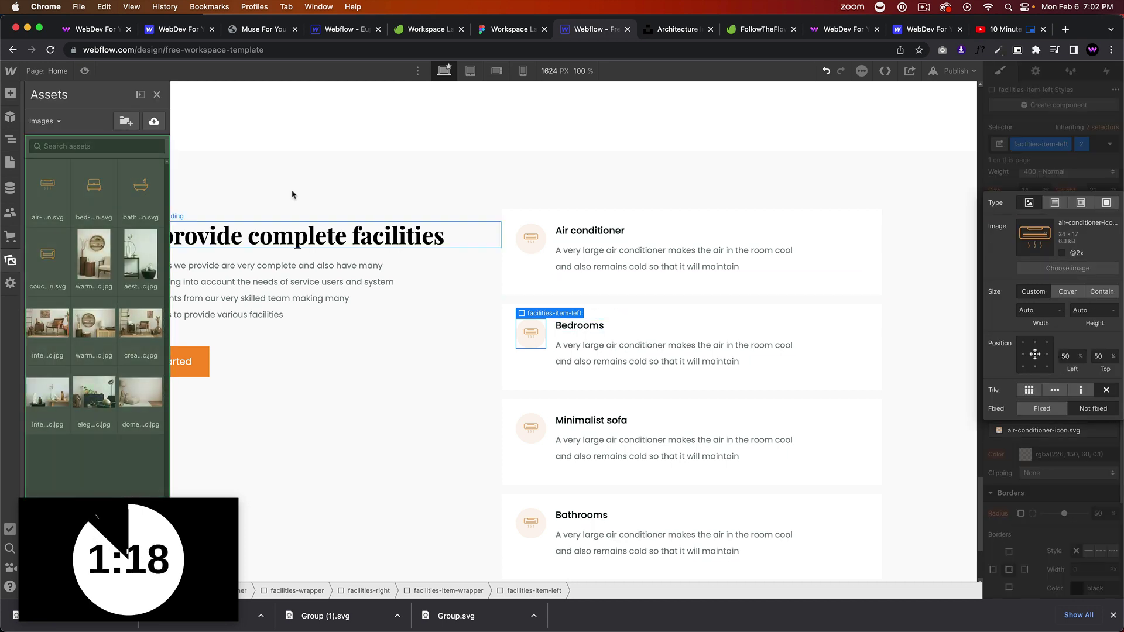
left_click(85, 188)
Add combo class 3 to the Minimalist sofa card's facilities-item-left and replace its background image with the couch icon
left_click(531, 426)
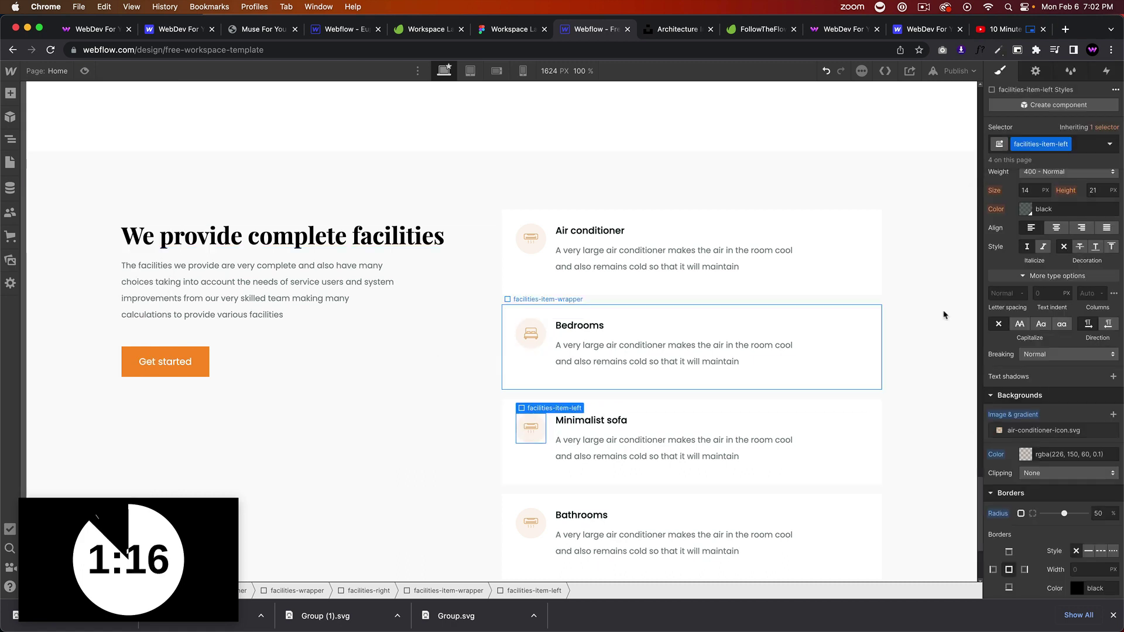
left_click(1086, 143)
type("3")
key("Return")
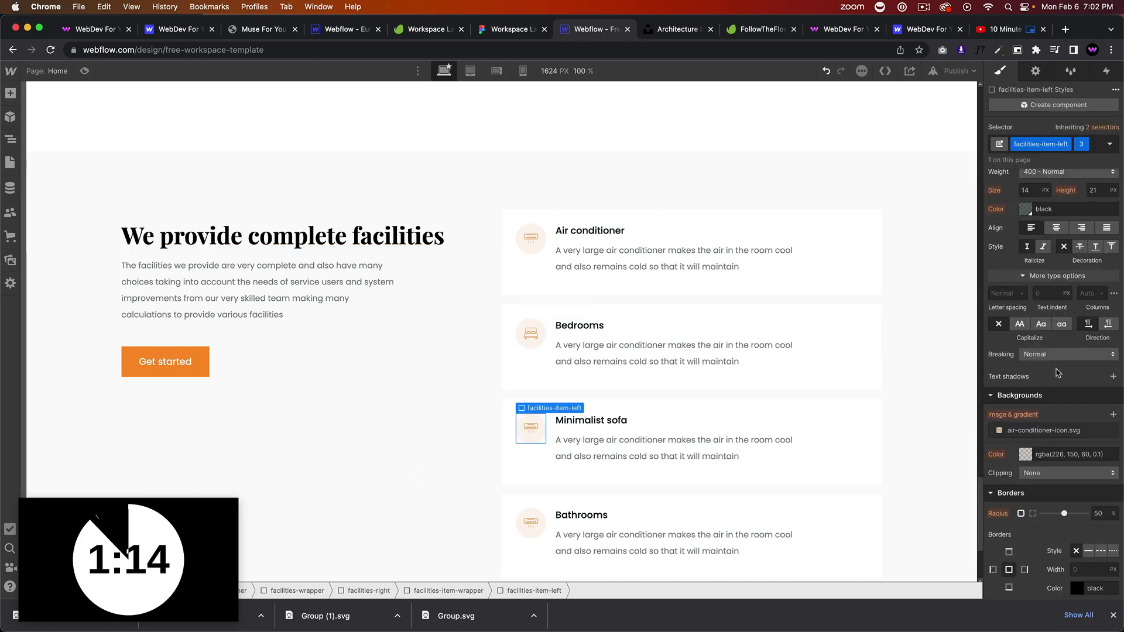
left_click(1089, 430)
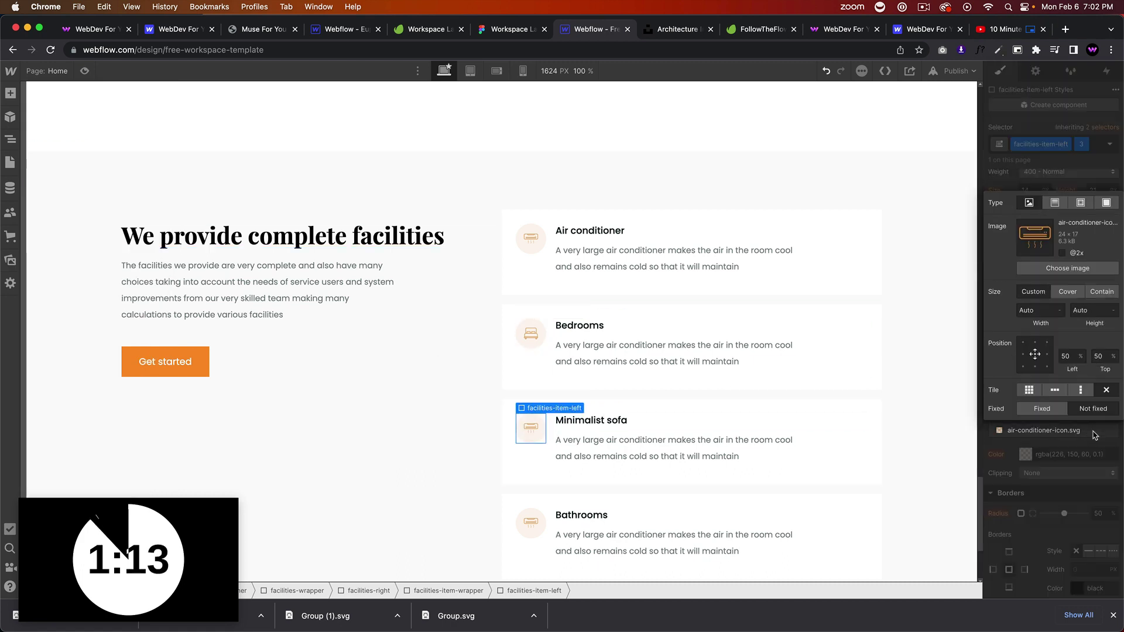
left_click(1067, 268)
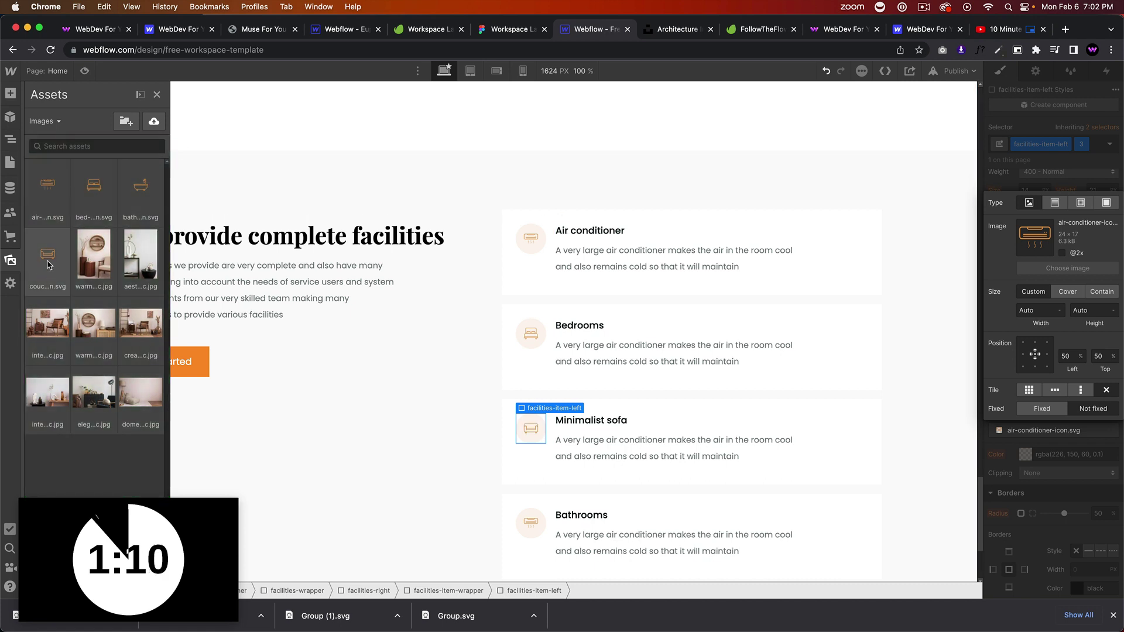
left_click(47, 264)
Add combo class 4 to the Bathrooms card's facilities-item-left and replace its background image with the bath icon
left_click(531, 522)
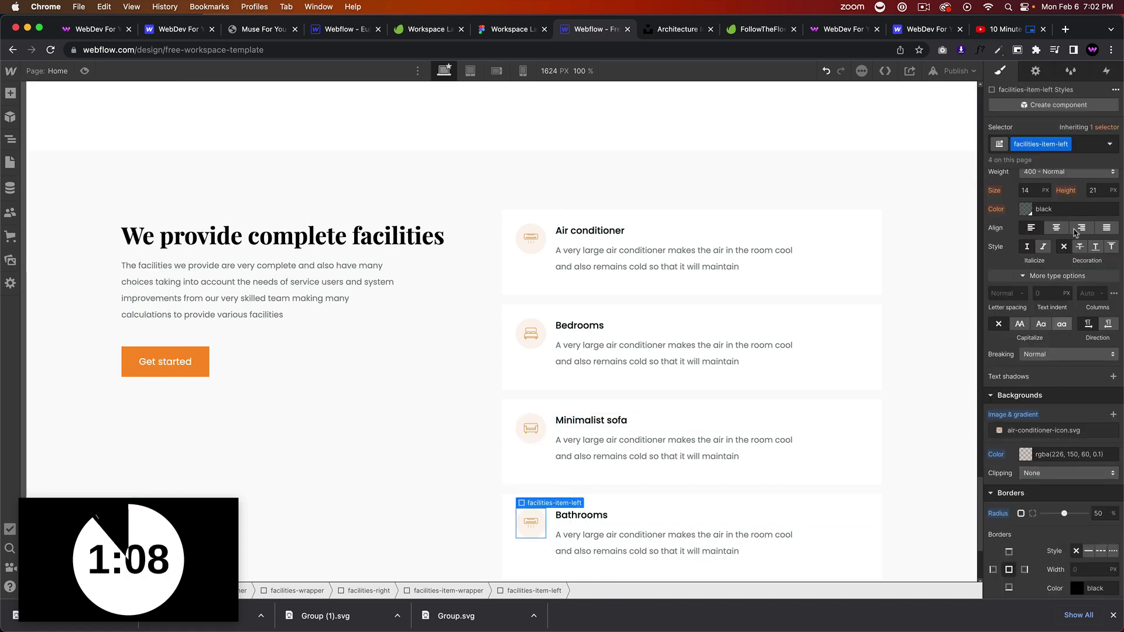
left_click(1079, 142)
type("4")
key("Return")
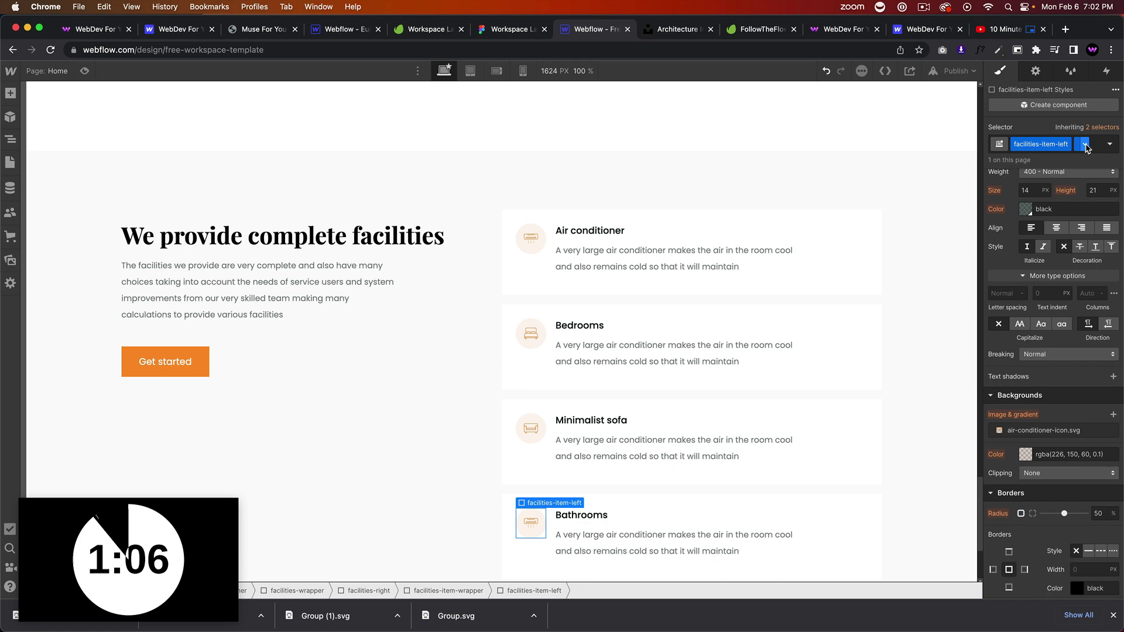
left_click(1019, 433)
left_click(1068, 269)
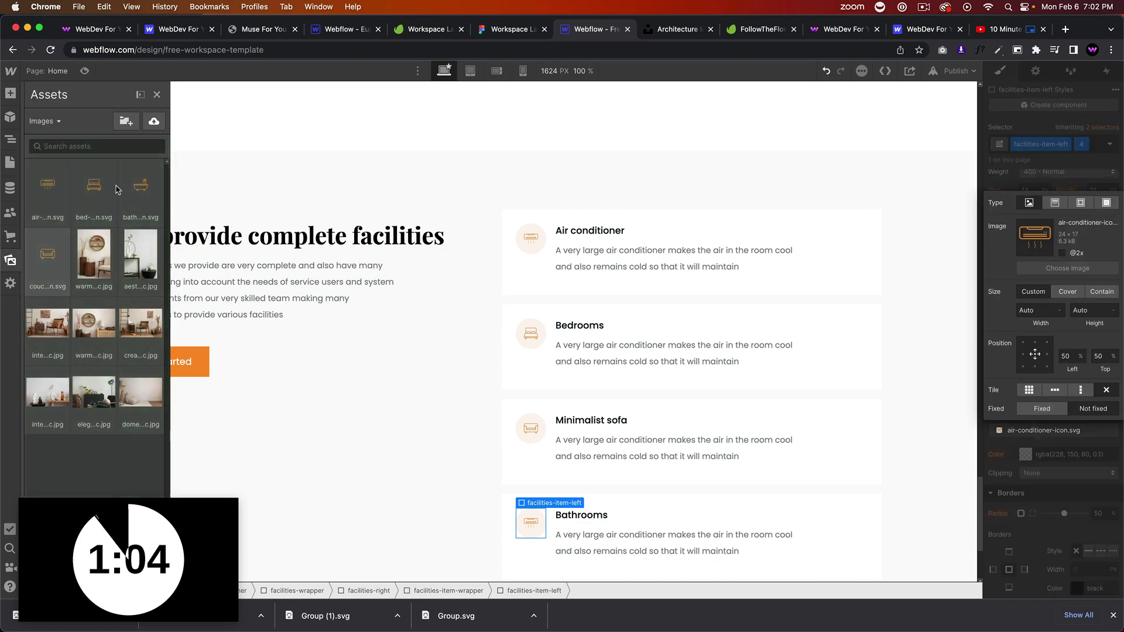
left_click(141, 187)
left_click(413, 426)
Compare the section spacing with the Figma design and set the bottom padding of workspace-section to 100 px in Webflow
scroll(412, 426, "down", 3)
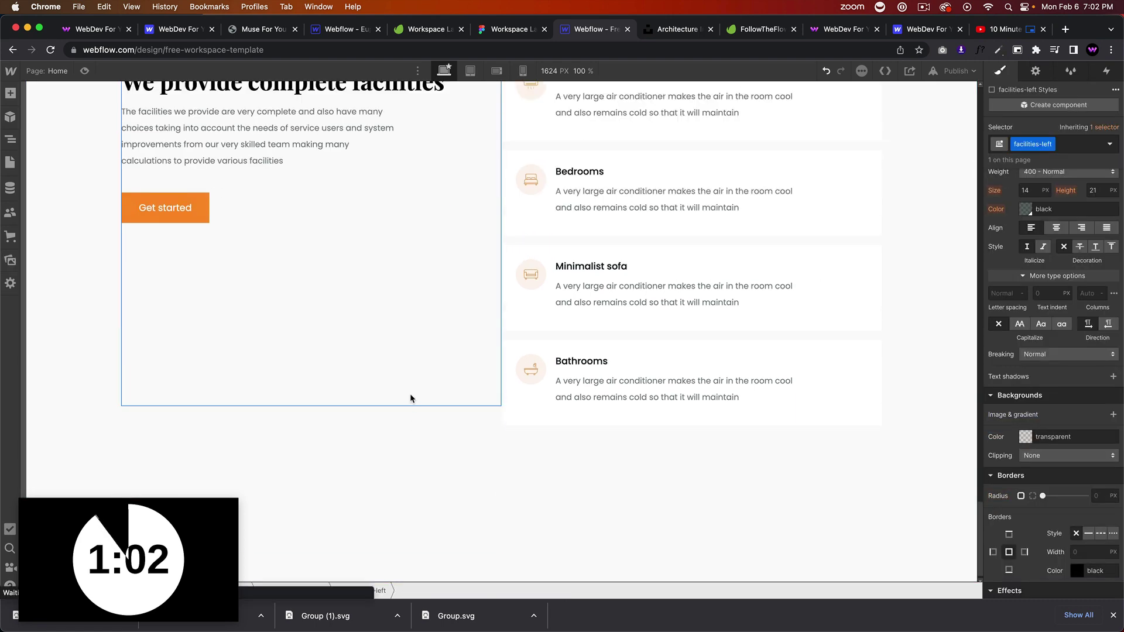
left_click(527, 33)
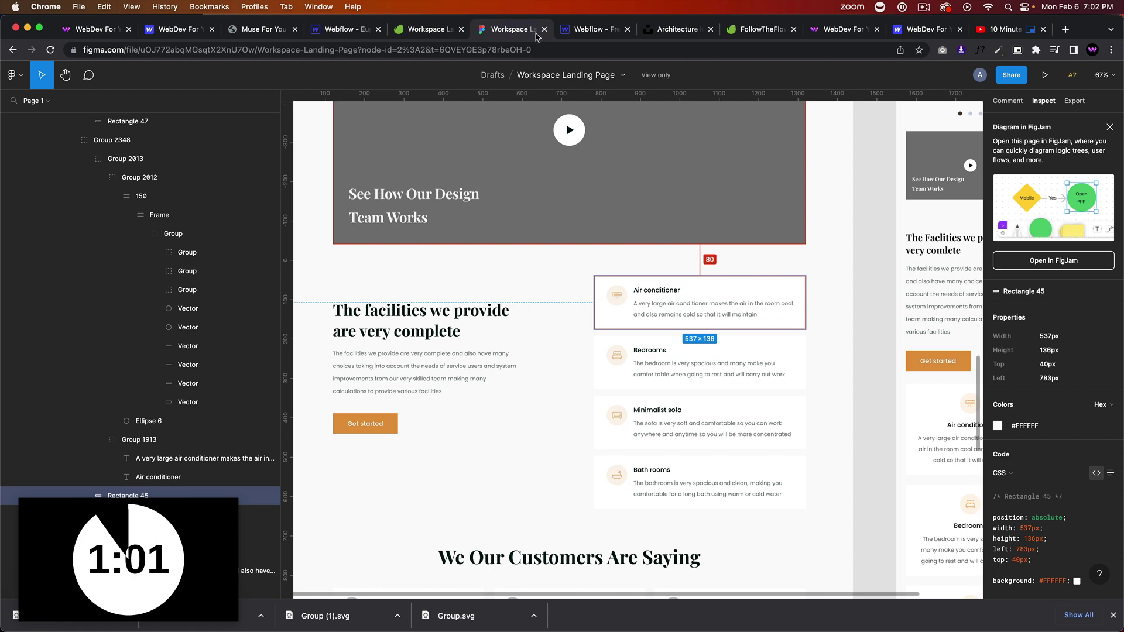
left_click(576, 31)
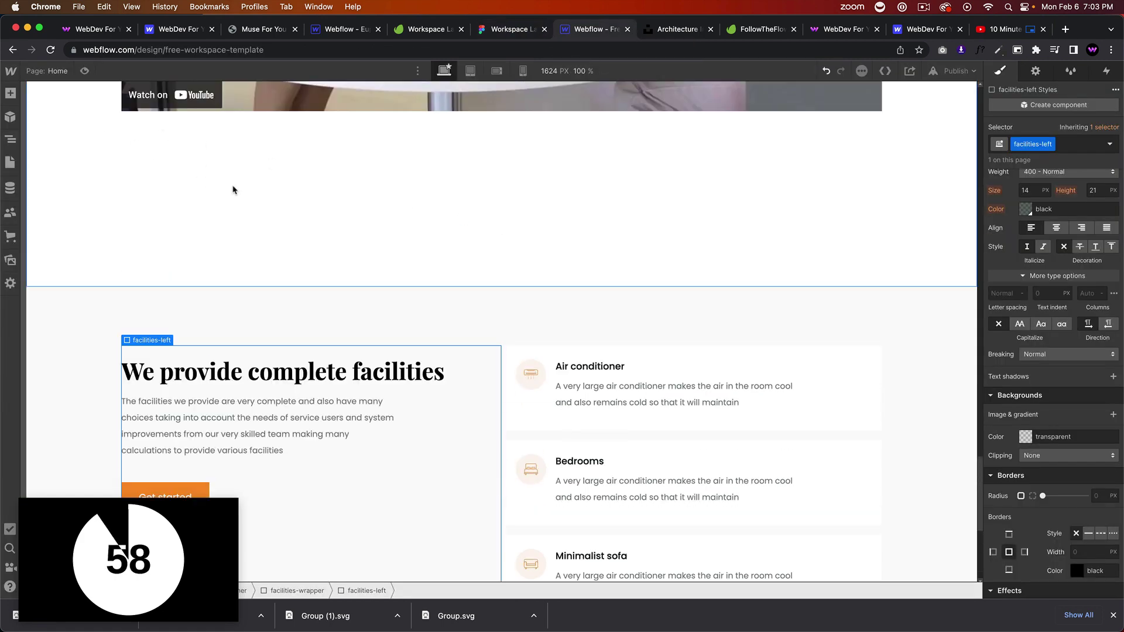
left_click(233, 189)
scroll(1054, 293, "up", 5)
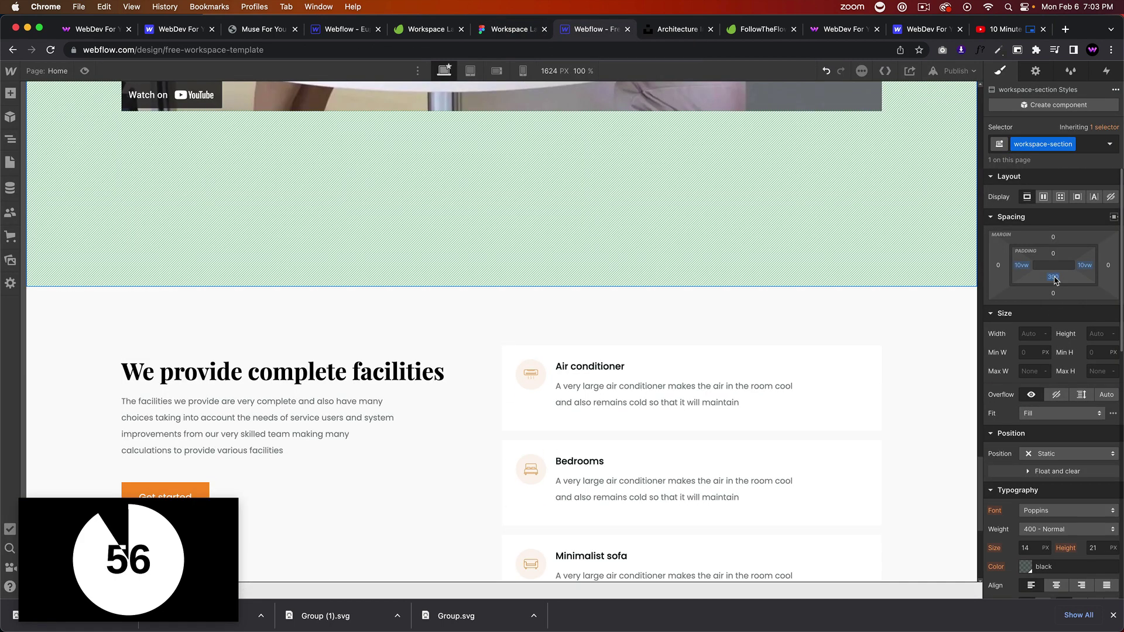
left_click(1053, 278)
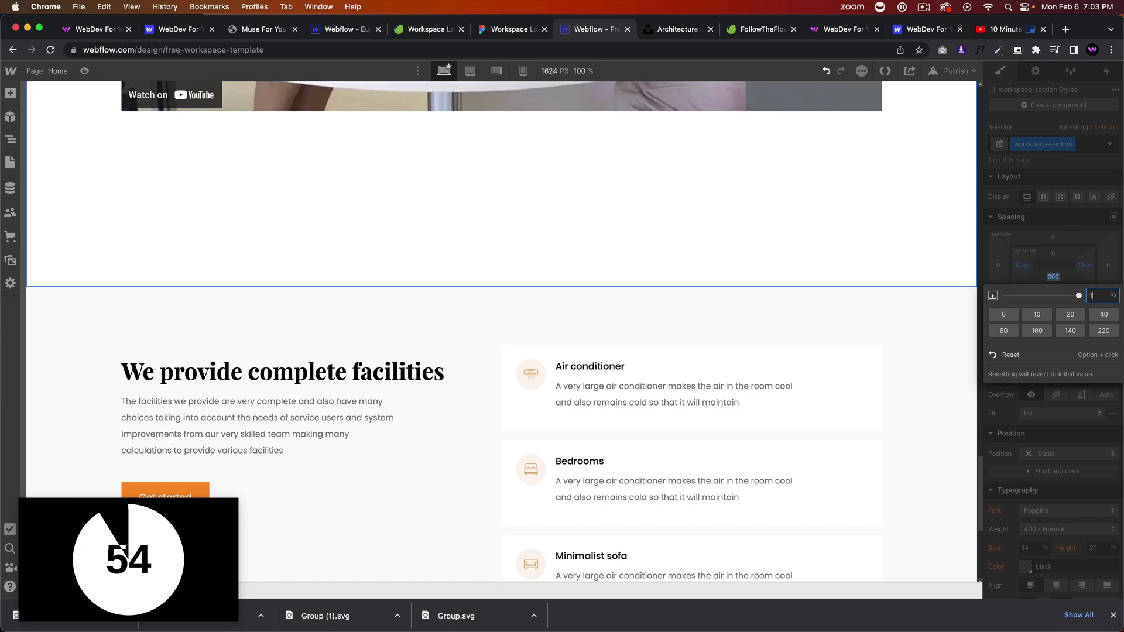
type("100")
key("Return")
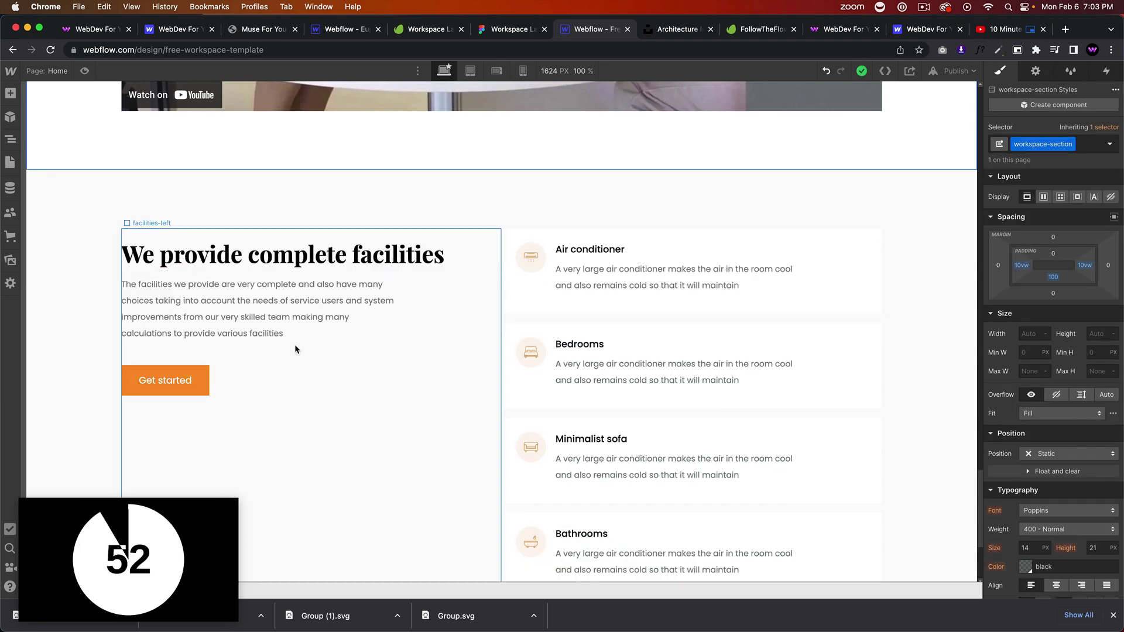
Preview the landing page in Webflow and compare the video and facilities sections with the Figma design
scroll(505, 306, "down", 3)
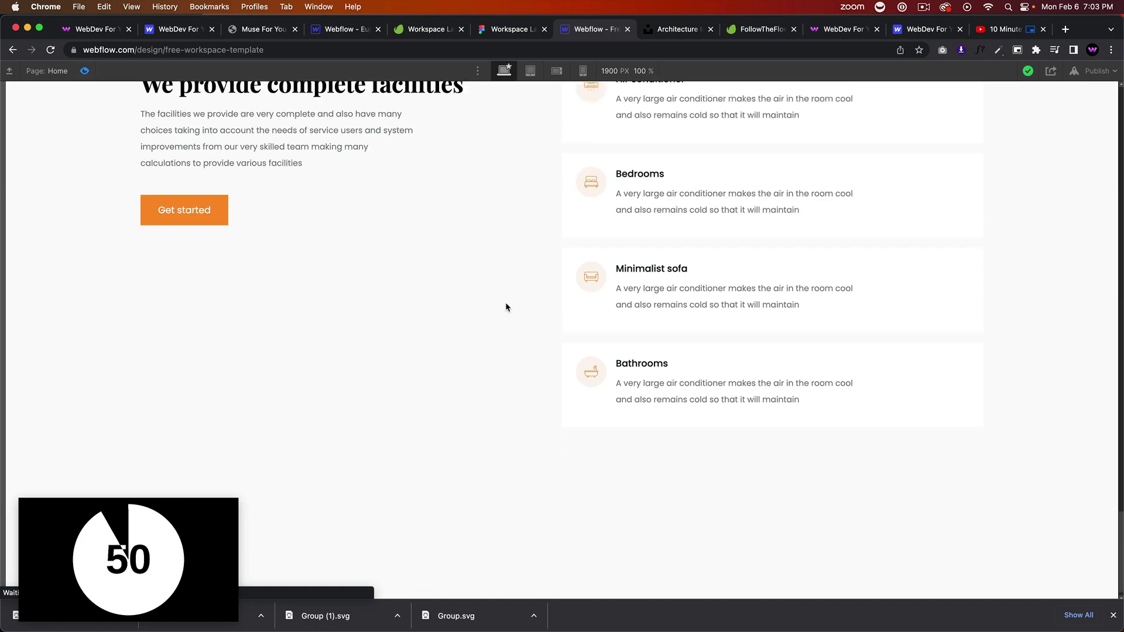
scroll(504, 303, "up", 15)
scroll(272, 189, "down", 9)
scroll(272, 189, "down", 4)
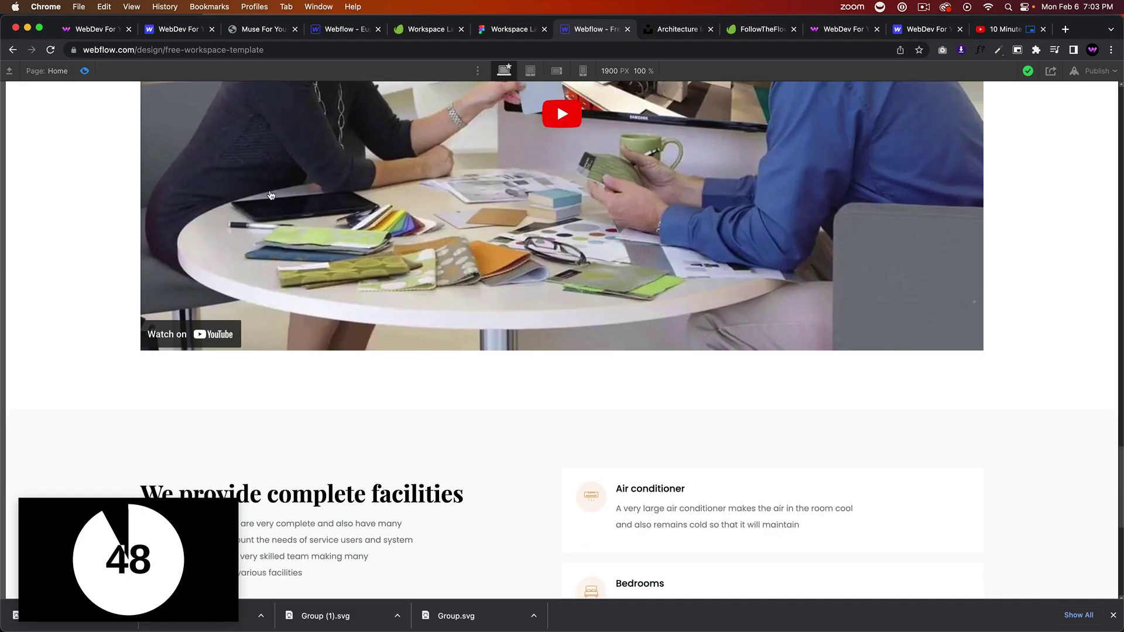
left_click(512, 28)
scroll(513, 152, "up", 5)
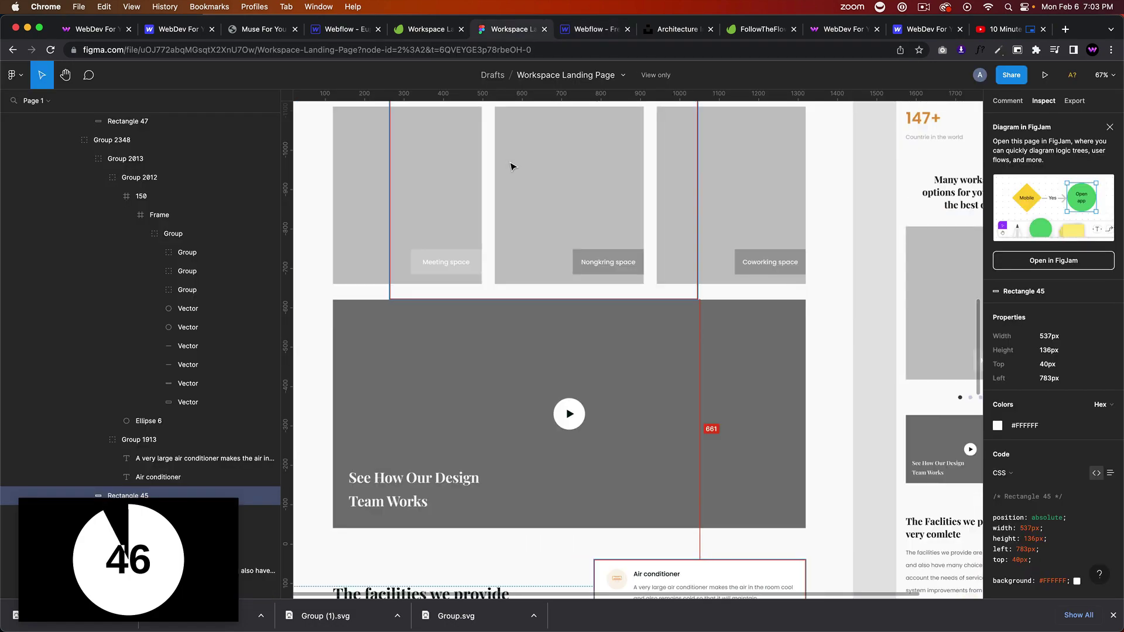
scroll(511, 166, "down", 3)
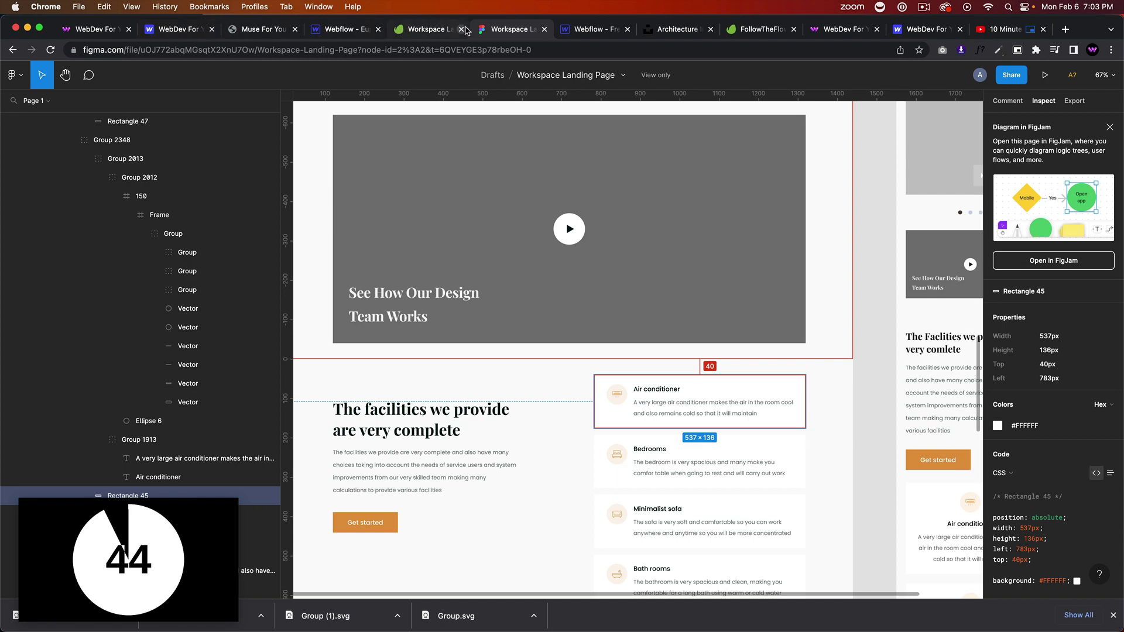
Switch to Webflow and set the bottom padding of facilities-section to 100 px
left_click(603, 28)
scroll(516, 302, "down", 5)
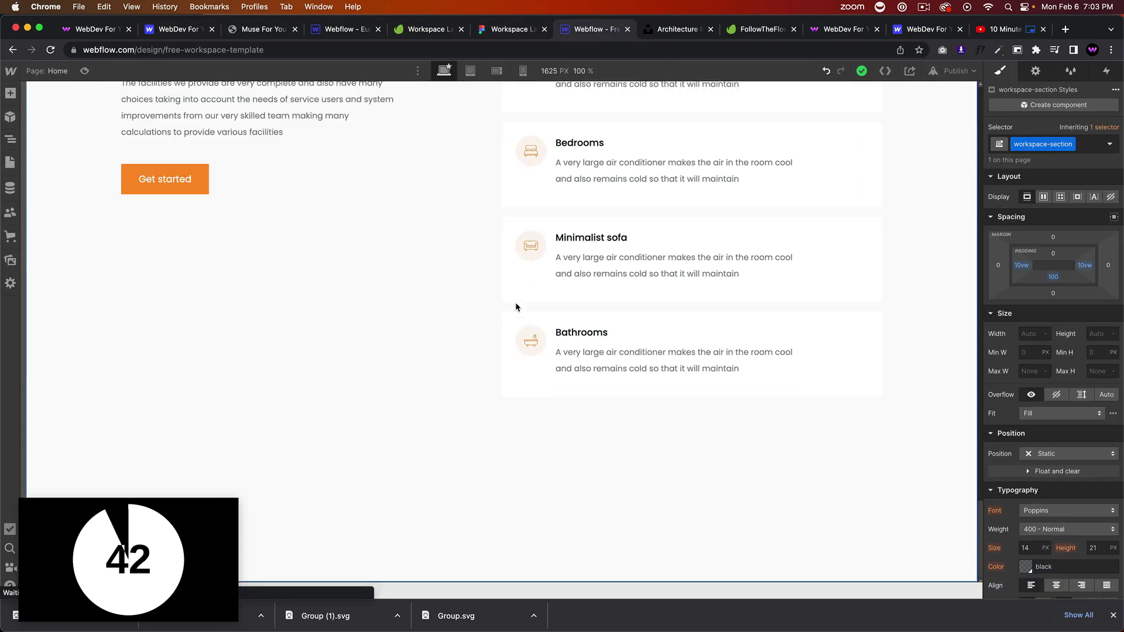
left_click(540, 465)
left_click(1053, 276)
type("10")
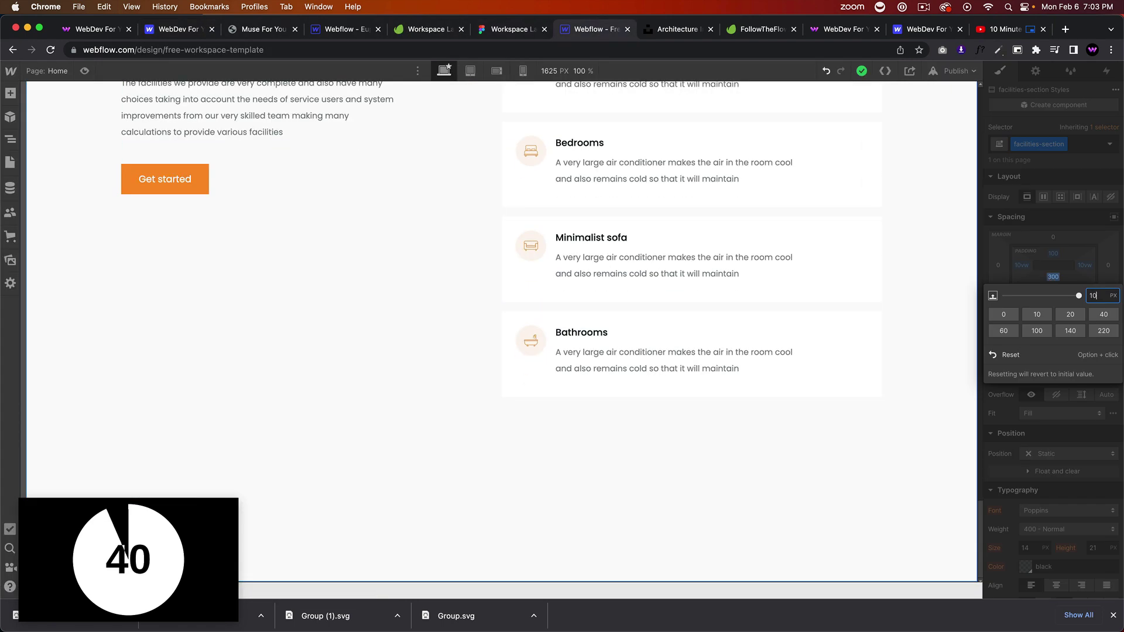
type("0")
key("Return")
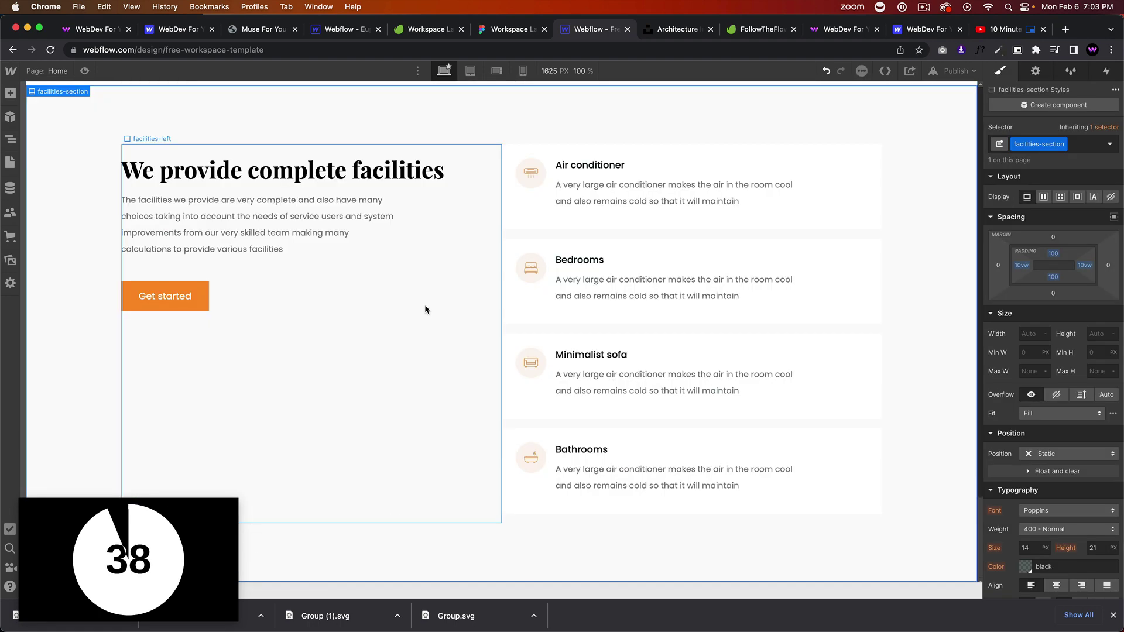
Check the facilities layout in Figma and make facilities-left a vertical flex container in Webflow, aligned left and justified to the center
left_click(507, 29)
scroll(528, 305, "down", 5)
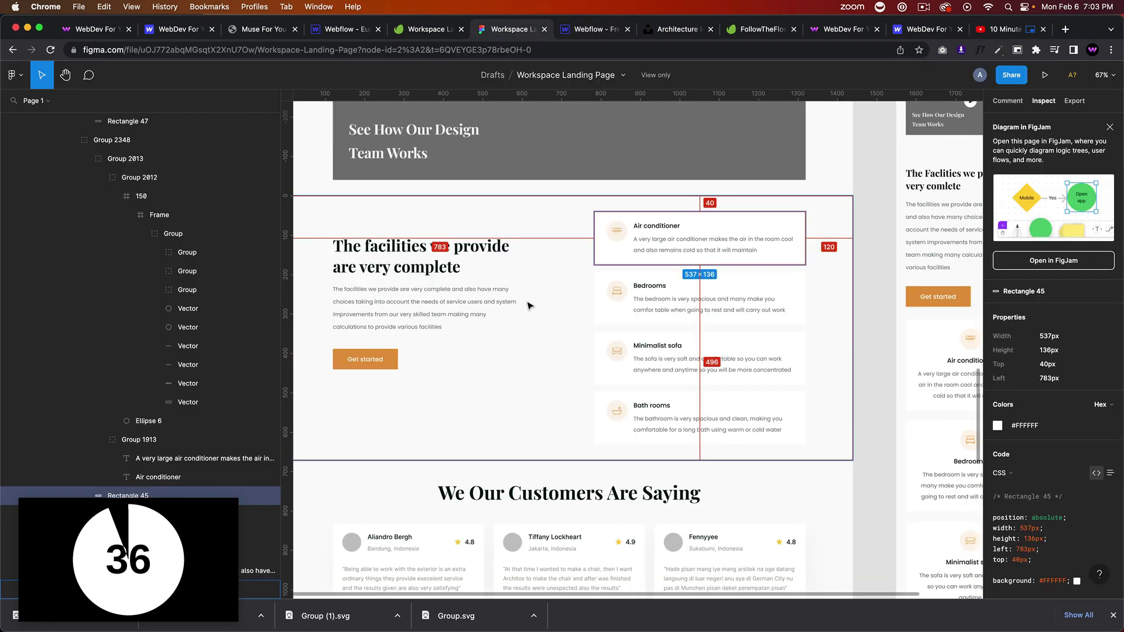
left_click(581, 30)
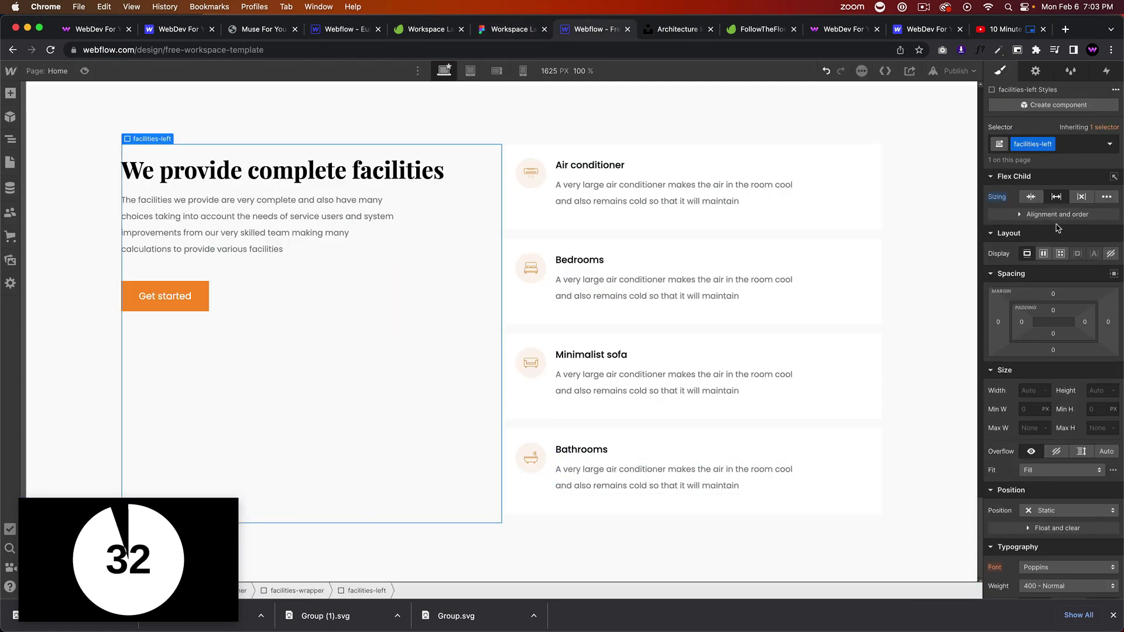
left_click(10, 139)
left_click(87, 299)
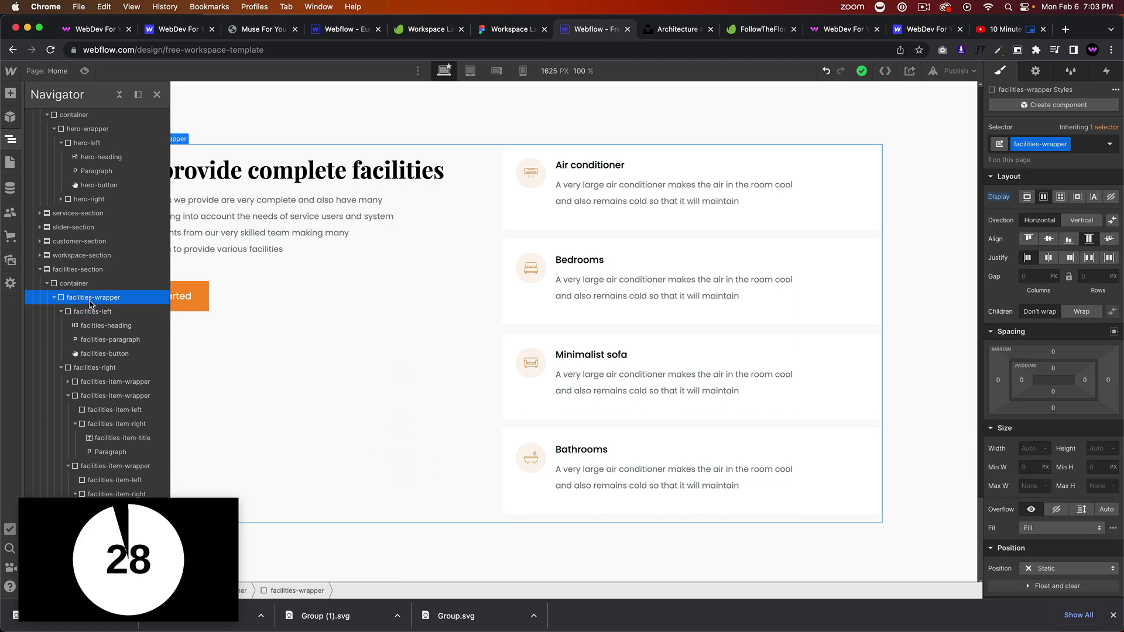
left_click(87, 313)
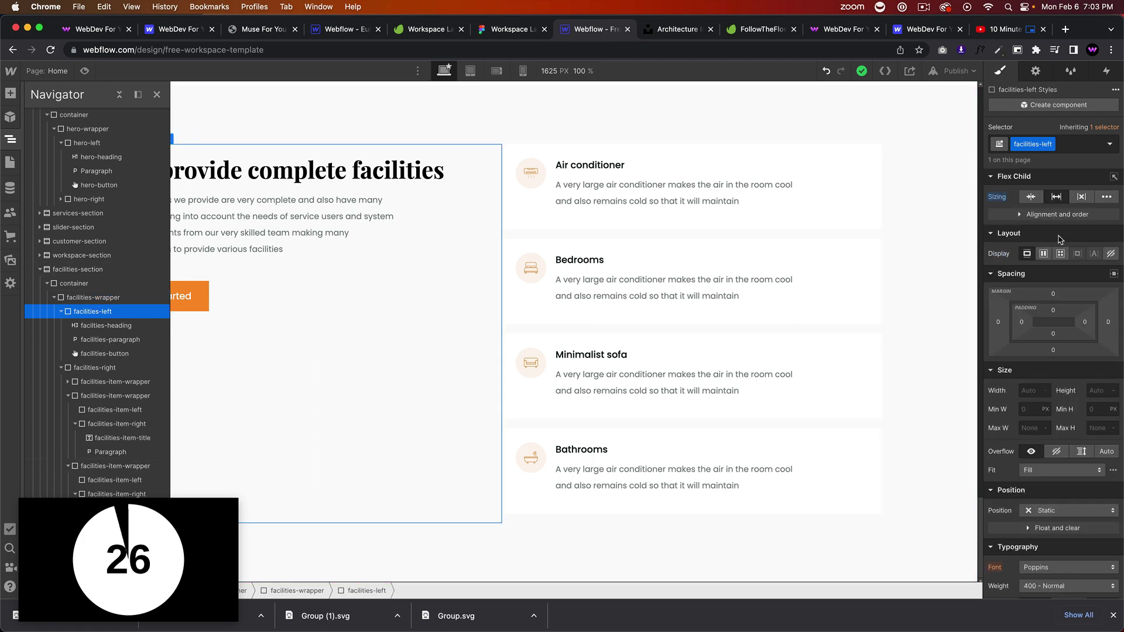
left_click(1043, 253)
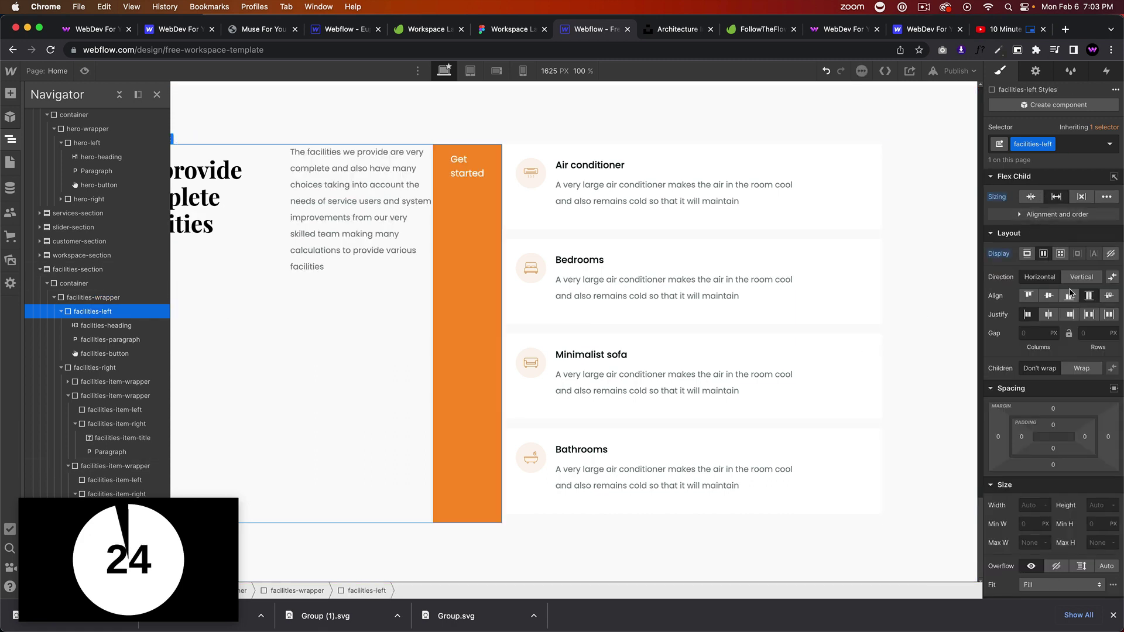
left_click(1078, 277)
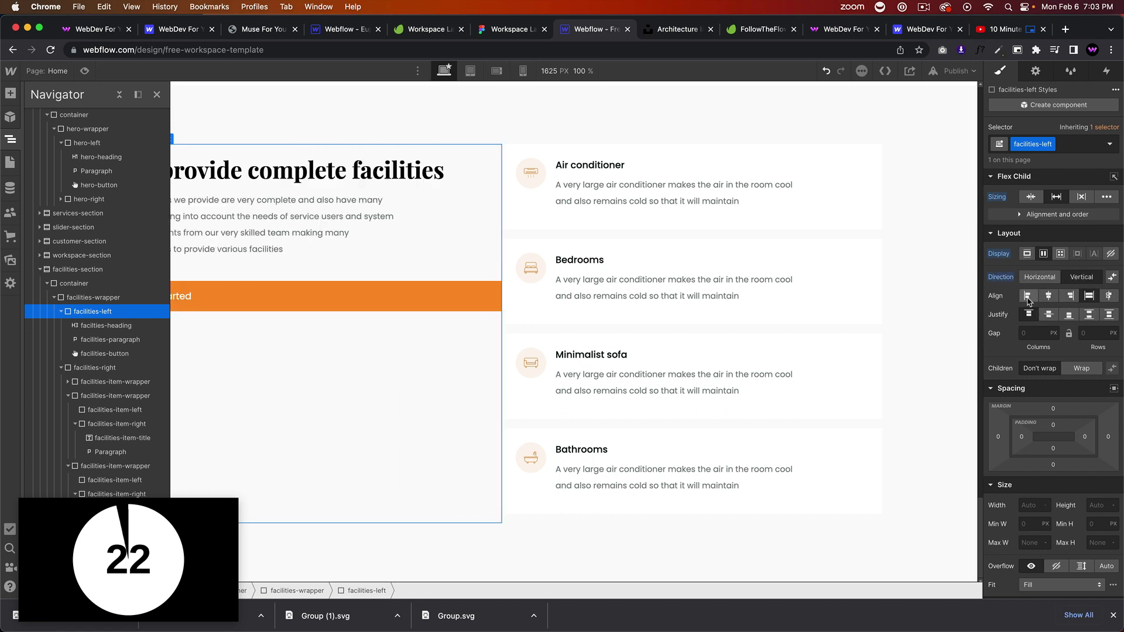
left_click(1028, 298)
left_click(1048, 315)
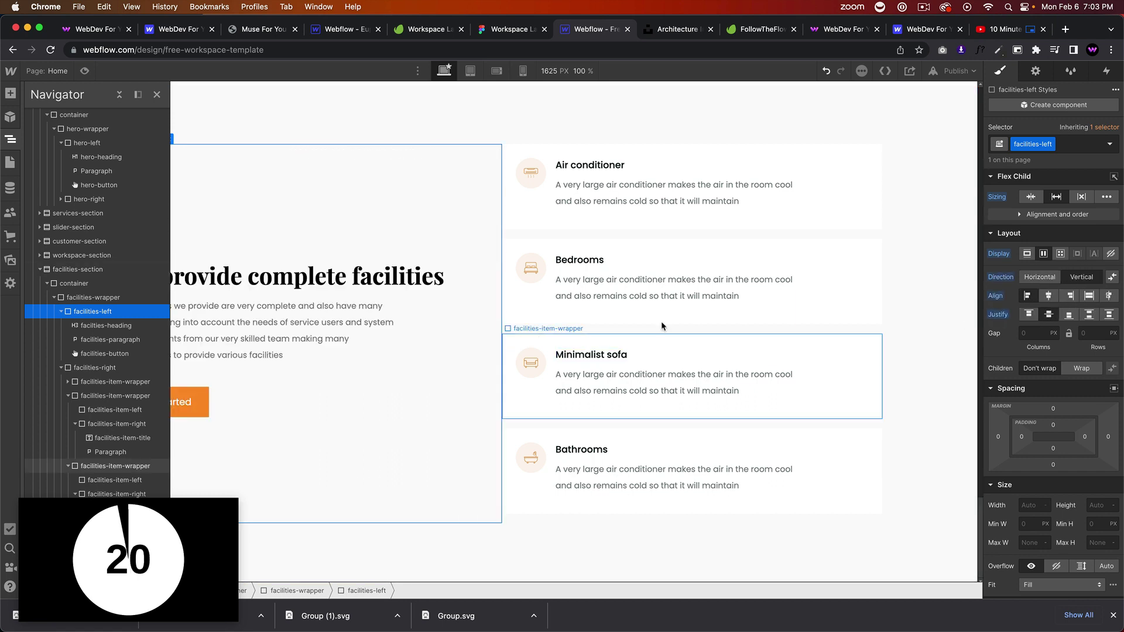
left_click(724, 211)
left_click(910, 348)
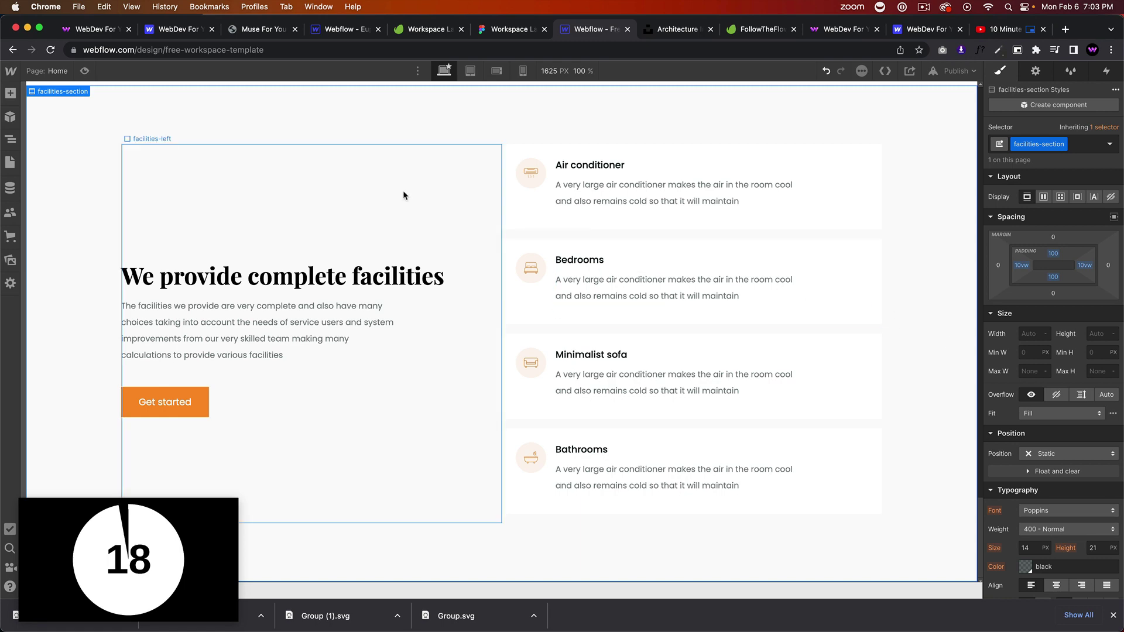
Compare the column spacing with the Figma design and set the right margin of facilities-left to 100 px in Webflow
left_click(527, 31)
left_click(580, 30)
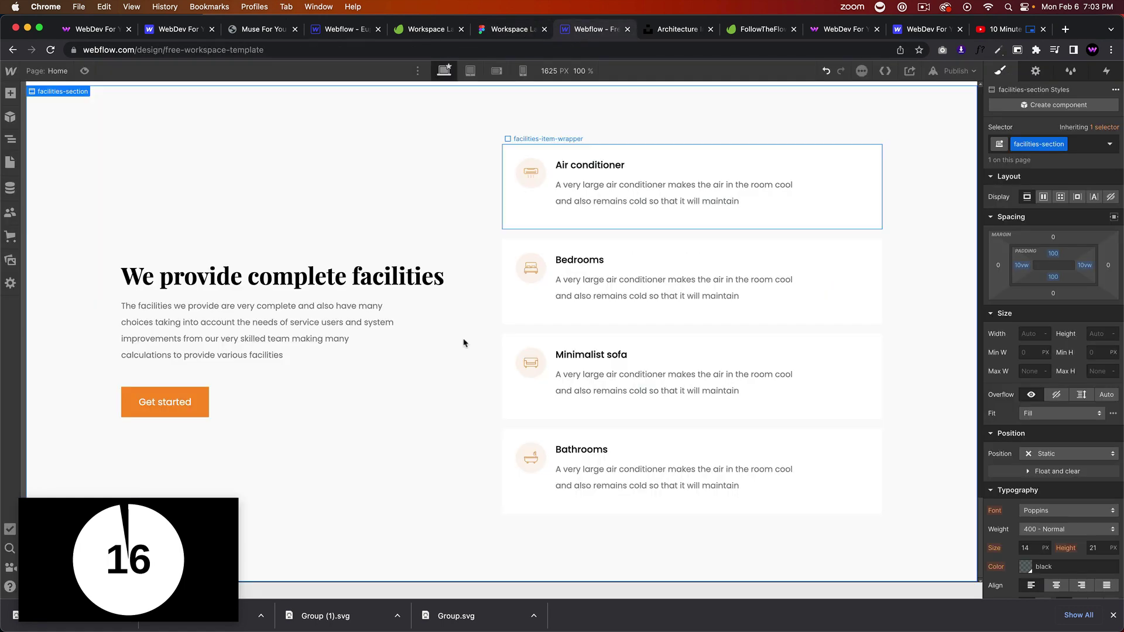
left_click(391, 343)
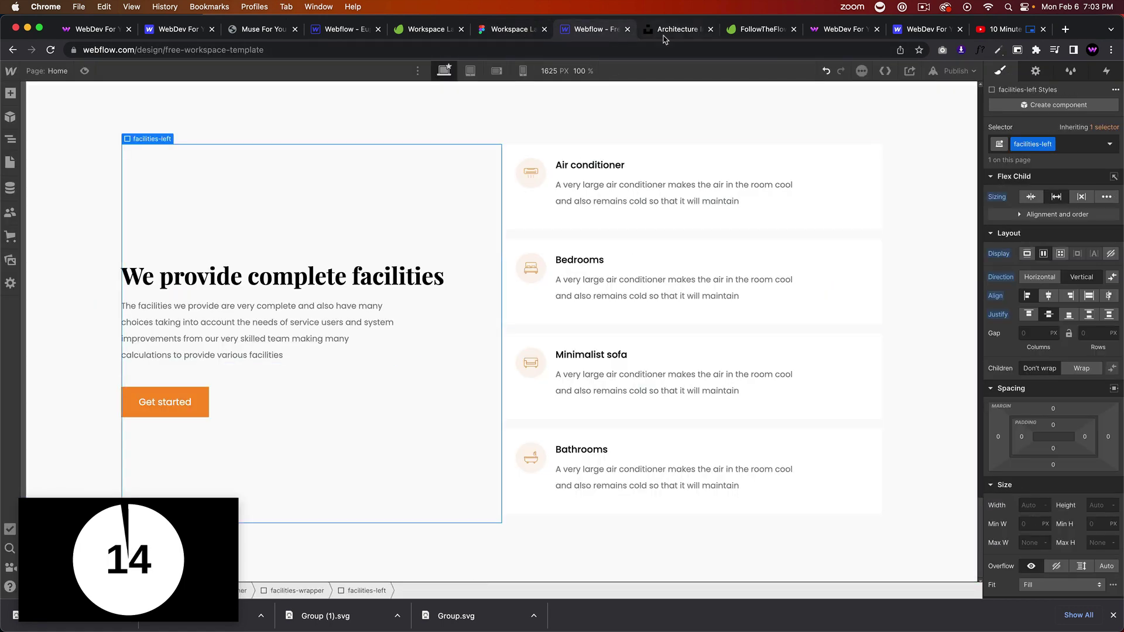
left_click(527, 29)
left_click(501, 311)
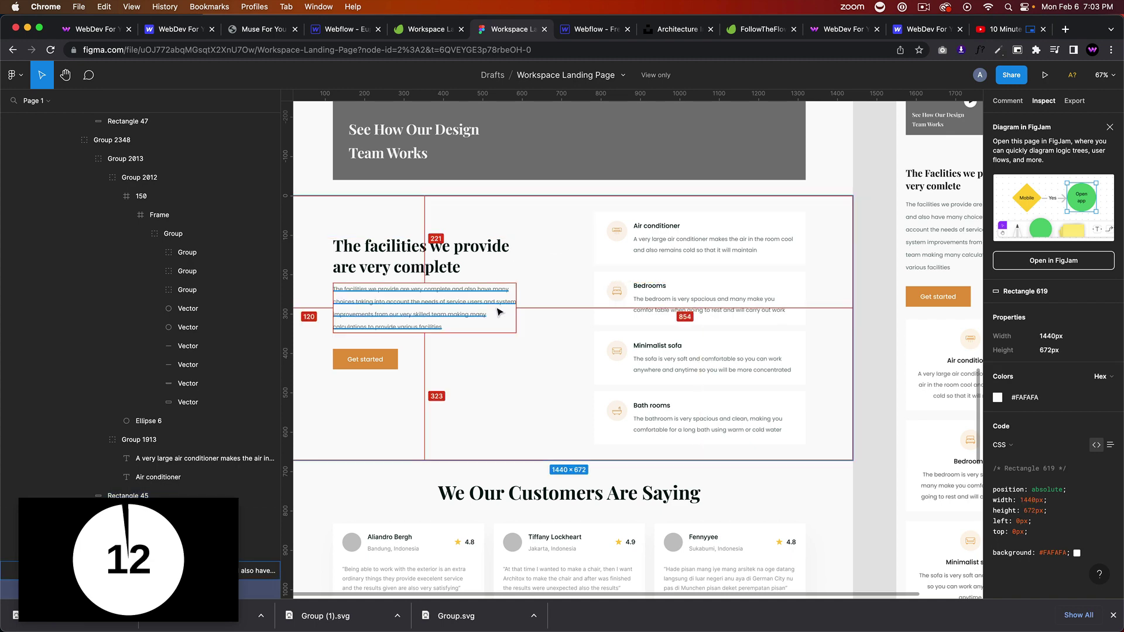
left_click(575, 30)
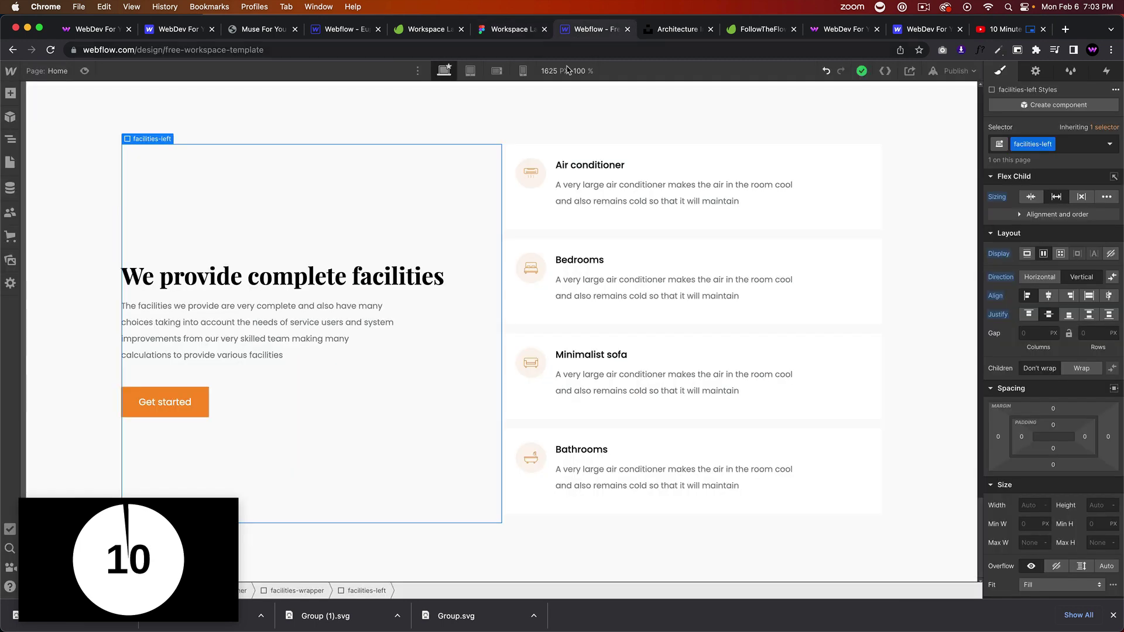
left_click(1109, 437)
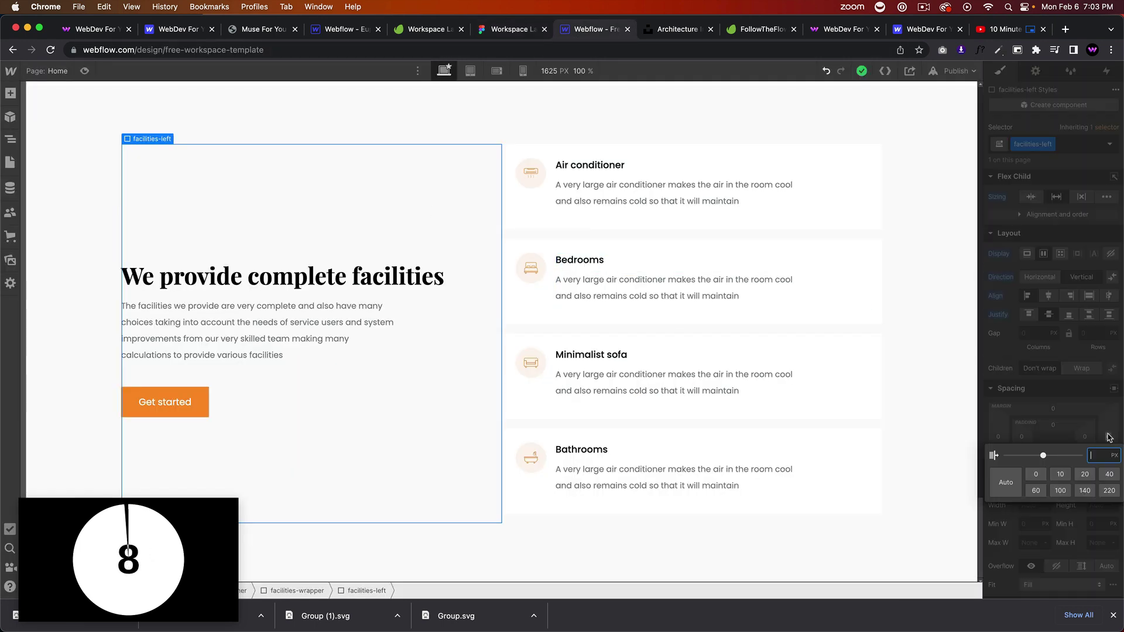
type("100")
key("Return")
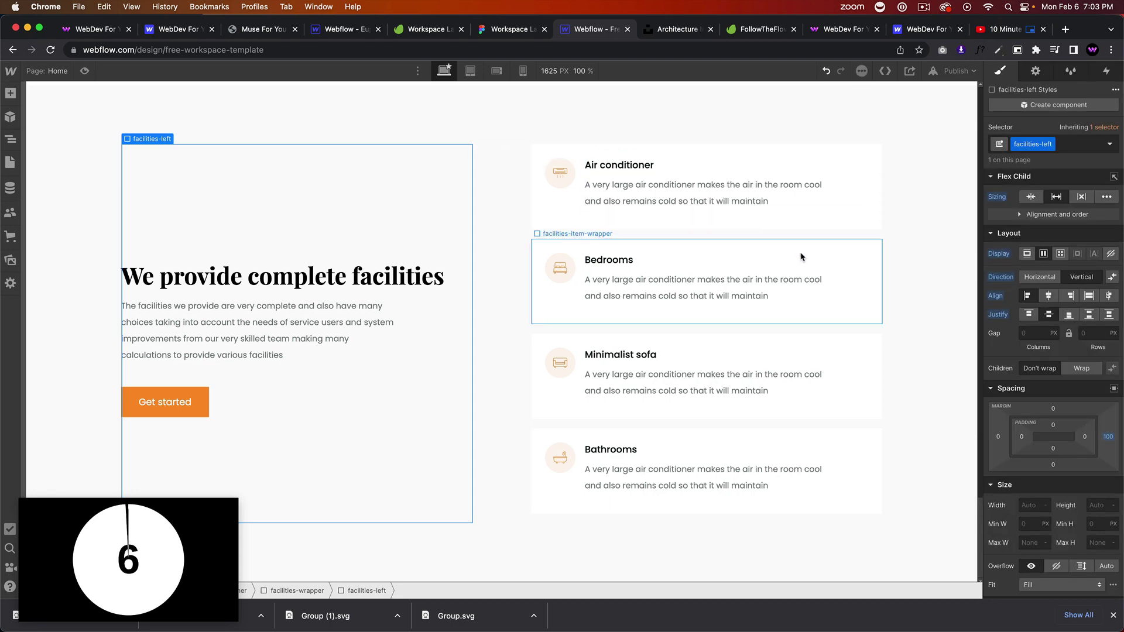
scroll(906, 255, "up", 2)
scroll(905, 255, "down", 2)
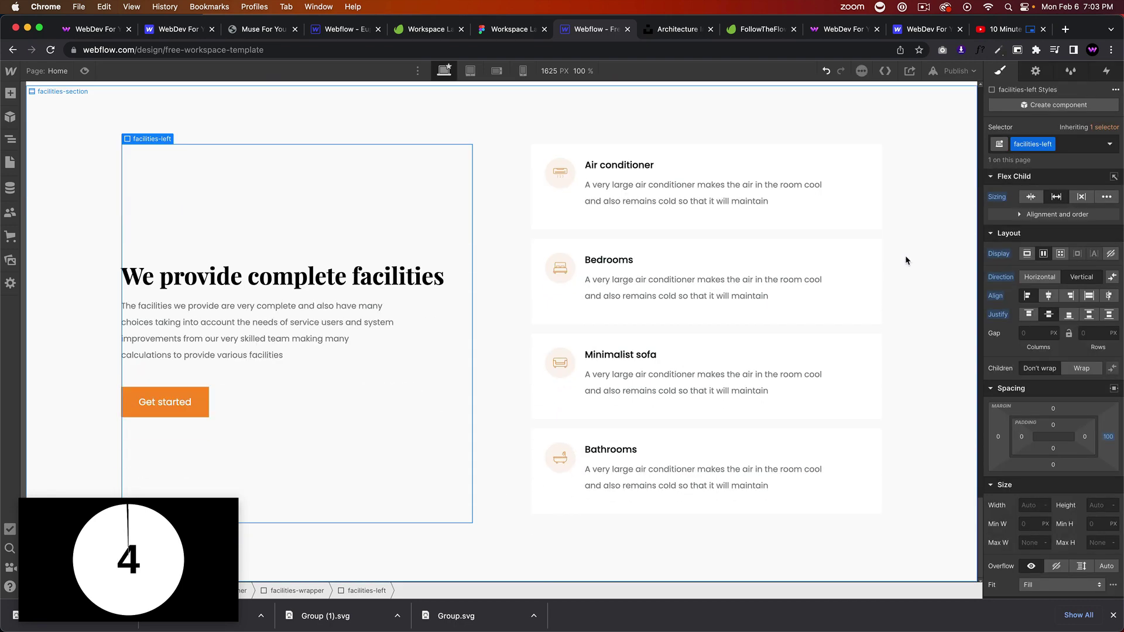
Set the maximum width of facilities-heading to 20 ch and compare its line break with the Figma design
left_click(388, 282)
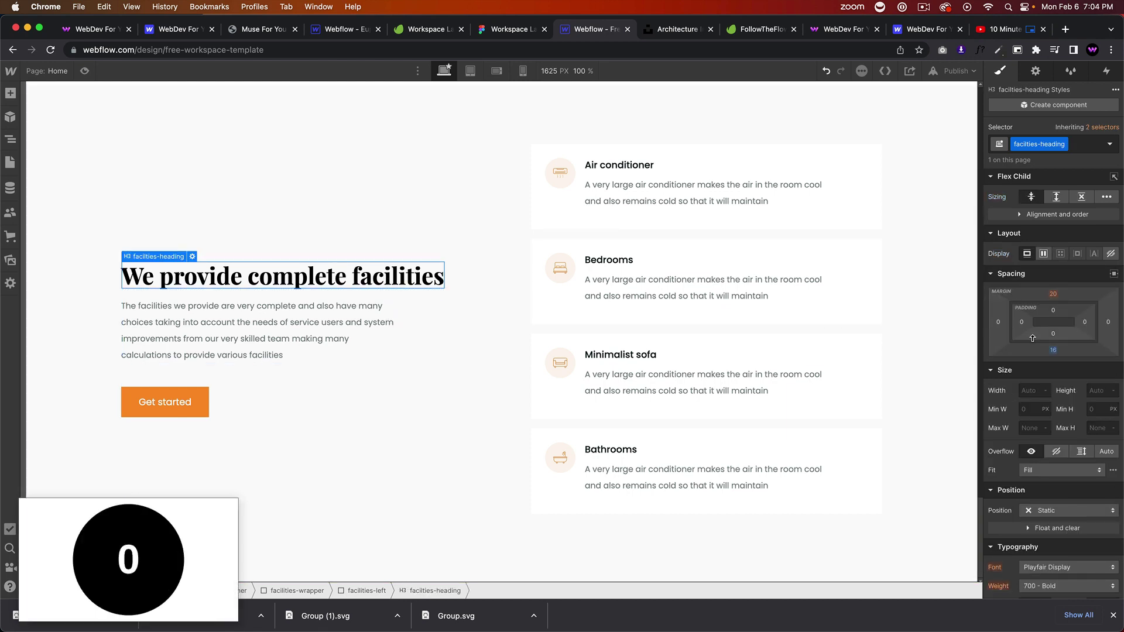
scroll(1033, 339, "down", 2)
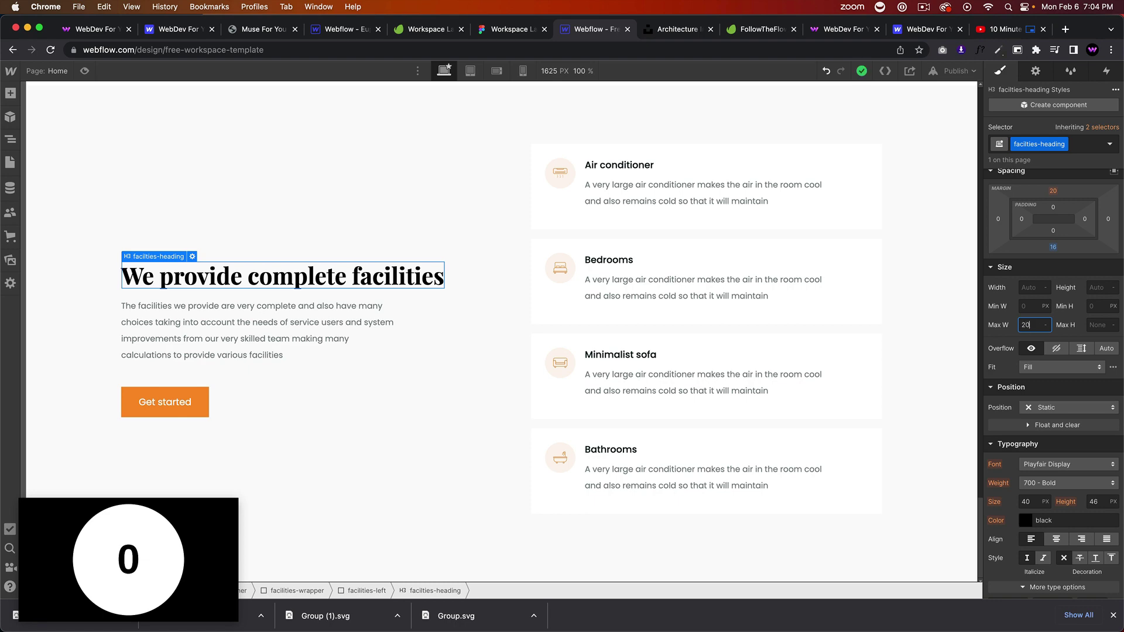
type("ch")
left_click(452, 394)
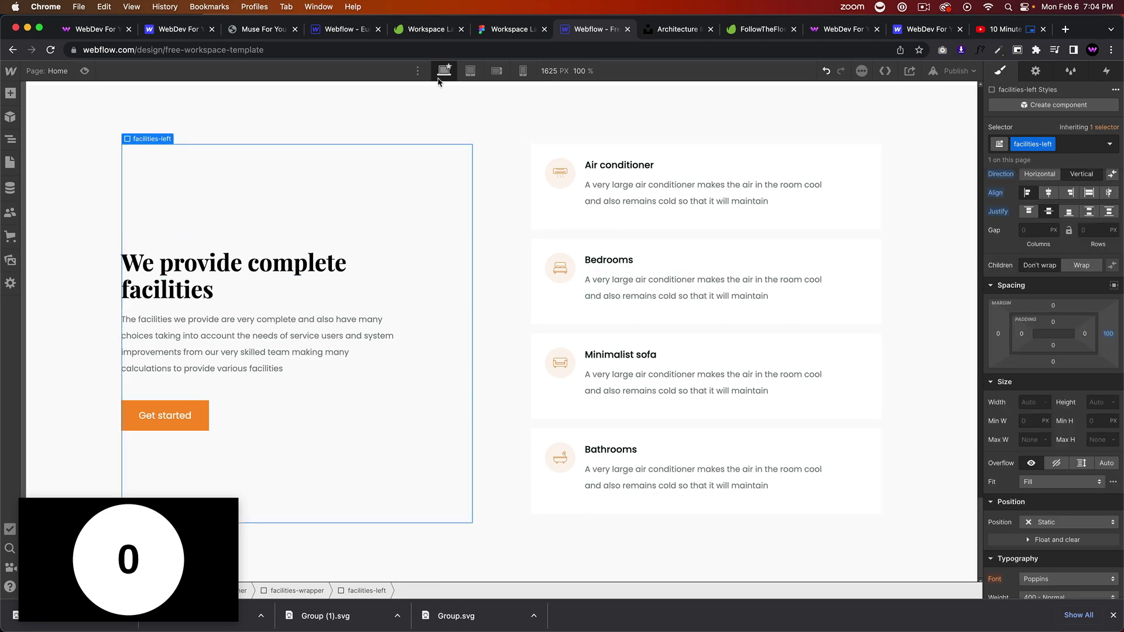
left_click(507, 37)
left_click(591, 29)
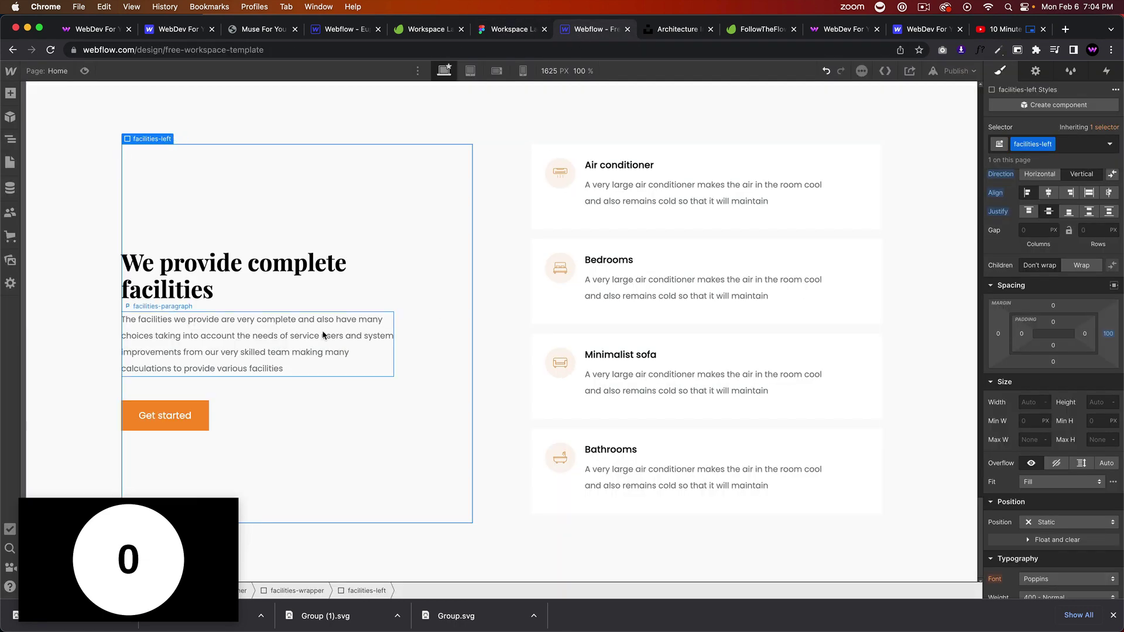
Reduce the maximum width of facilities-heading to 14 ch
left_click(305, 275)
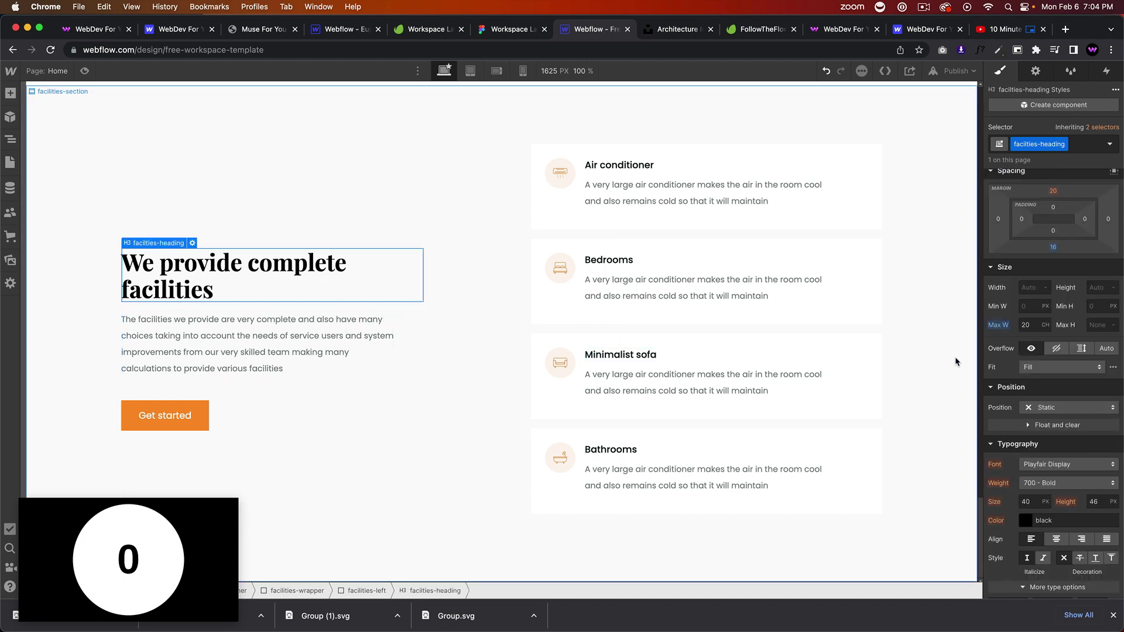
left_click(1027, 325)
key("Down")
key("Down")
key("Down")
key("Down")
key("Down")
key("Down")
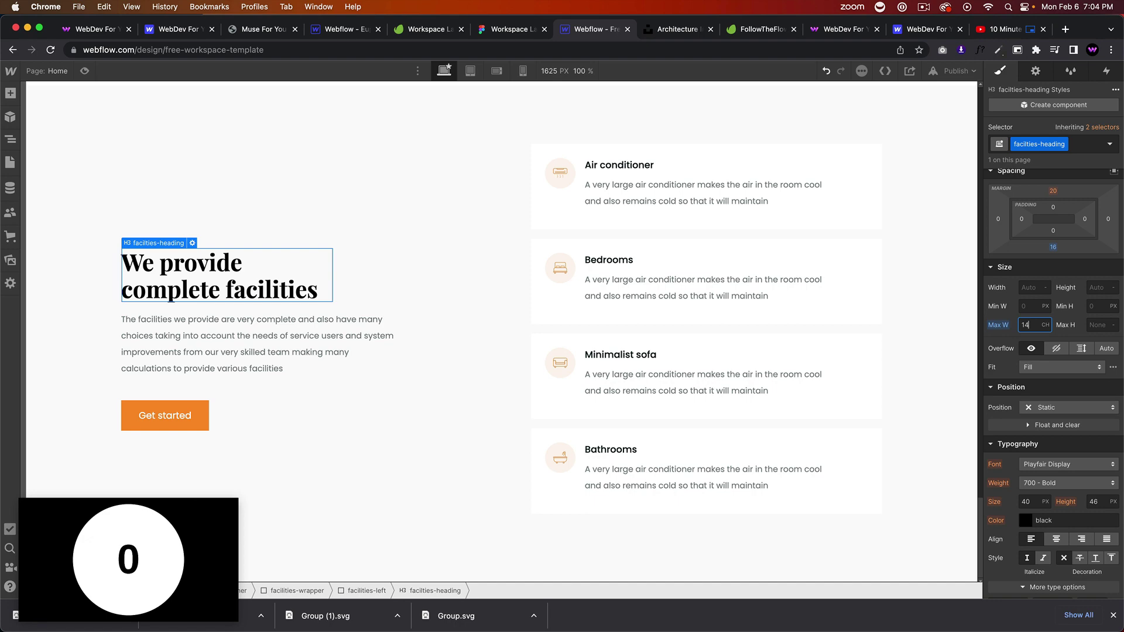
left_click(332, 423)
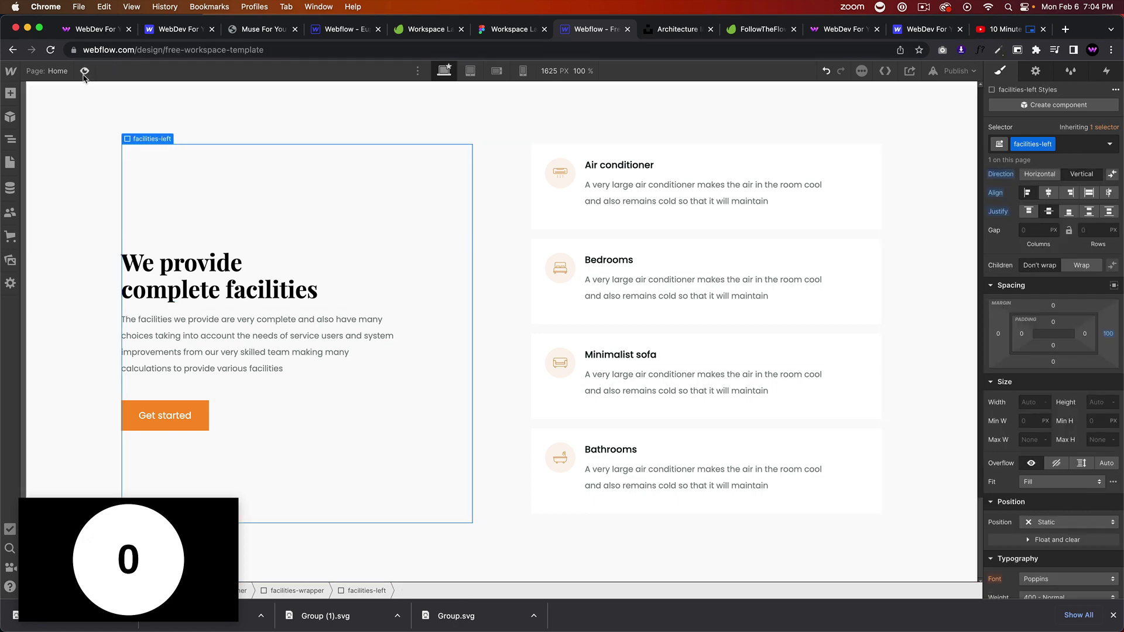
Preview the facilities section in Webflow and compare the text block's vertical position with the Figma design
left_click(84, 71)
scroll(403, 220, "up", 2)
scroll(351, 187, "down", 2)
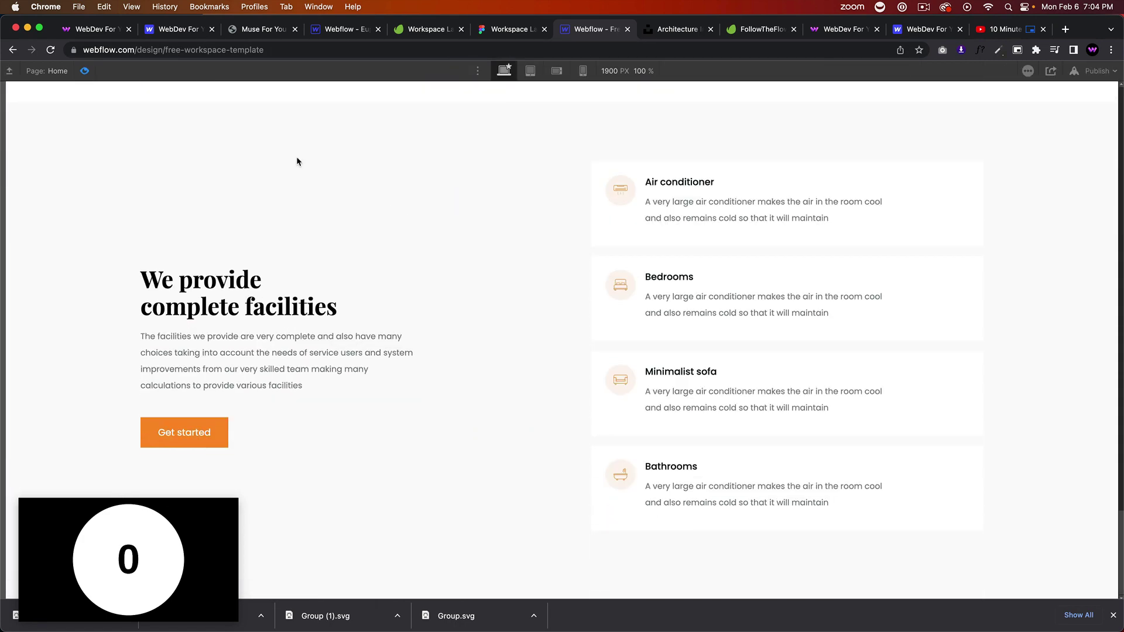
left_click(527, 33)
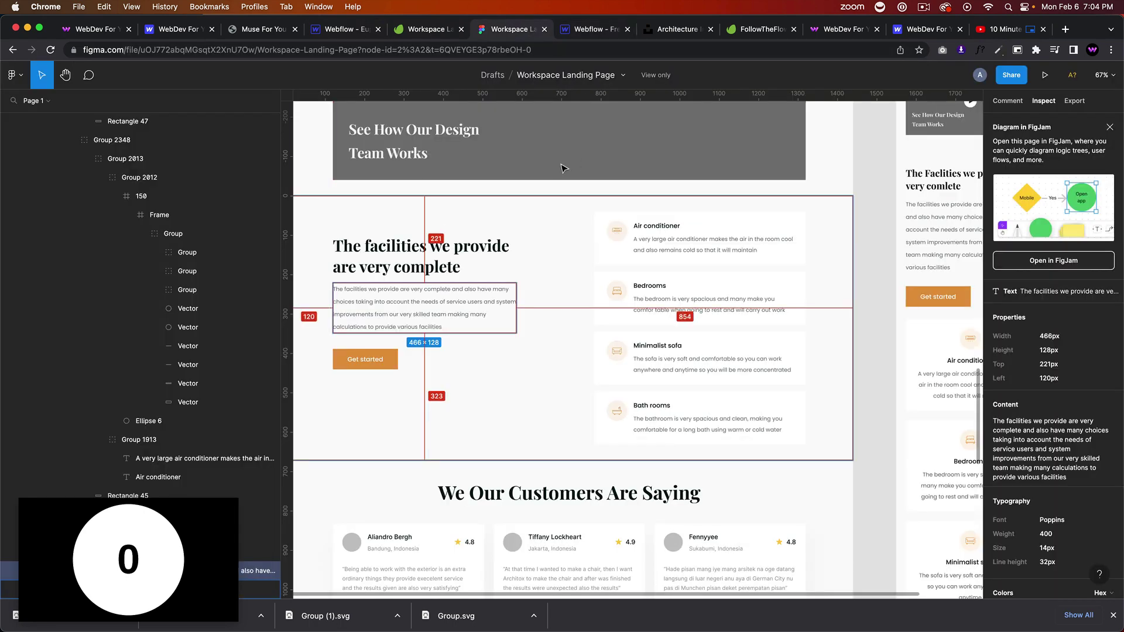
left_click(576, 34)
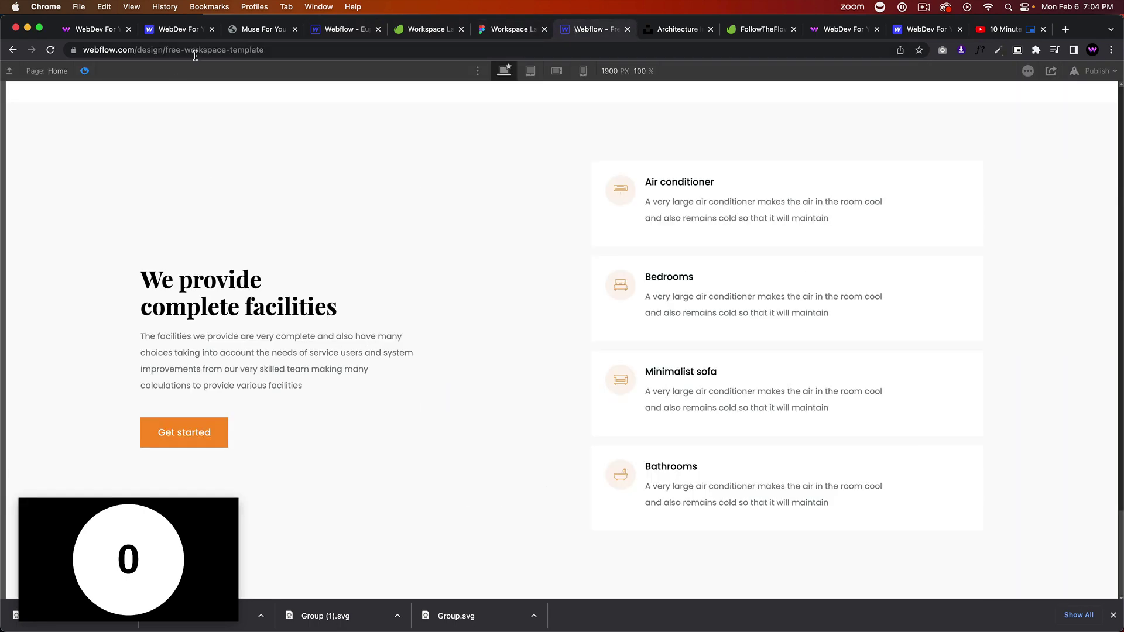
left_click(85, 72)
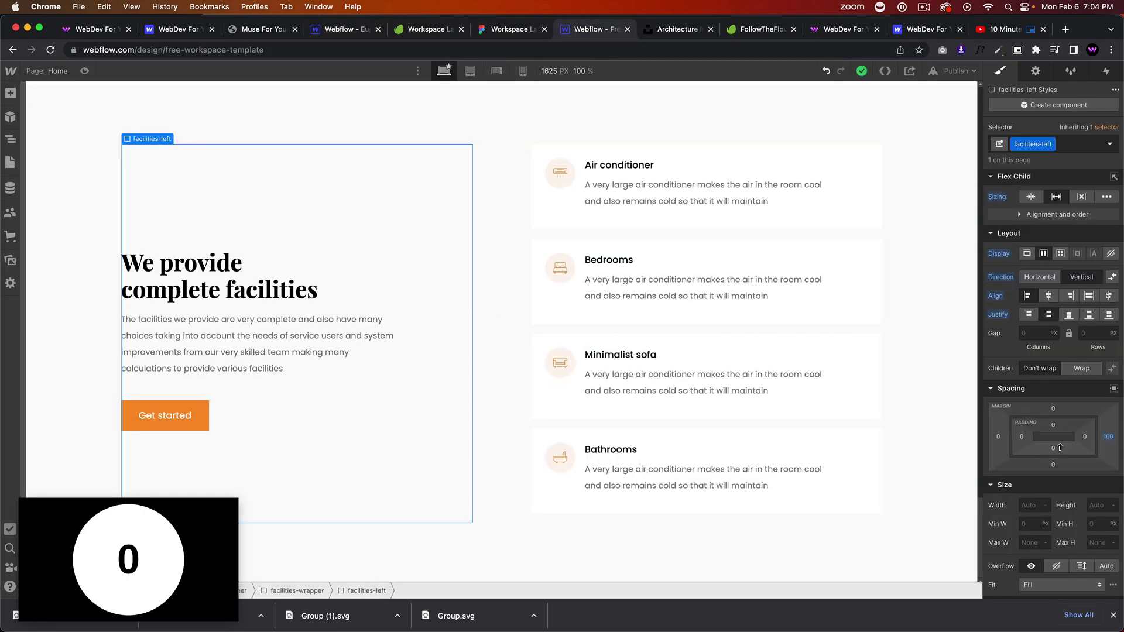
Justify the content of facilities-left to the start and set its top padding to 100 px
left_click(1029, 315)
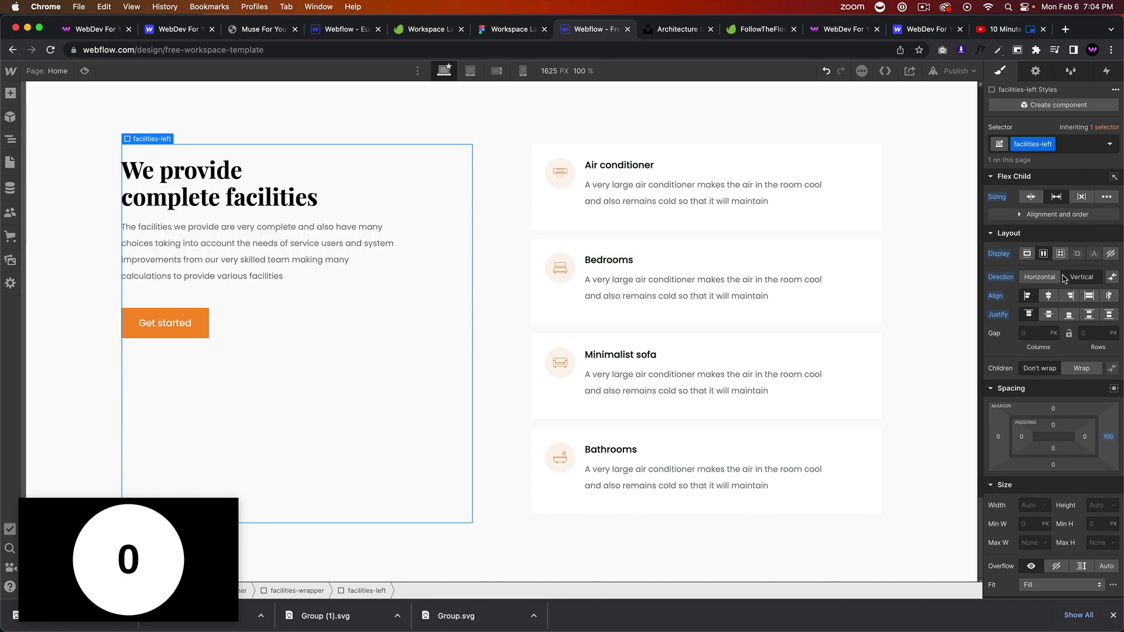
left_click(1054, 425)
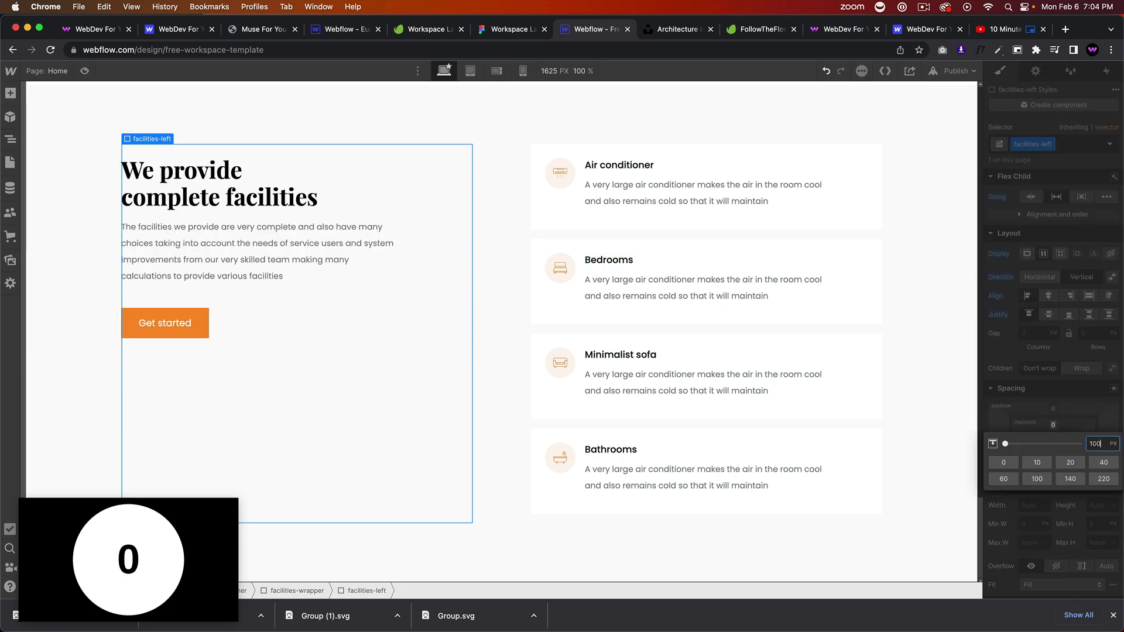
key("Return")
left_click(326, 100)
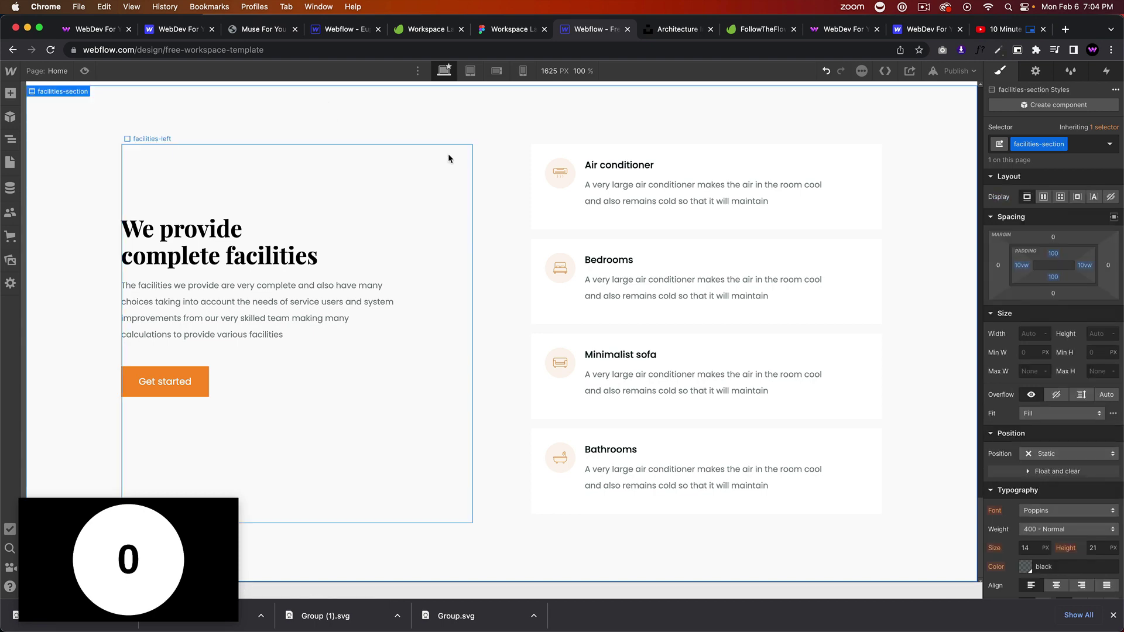
Set the top padding of facilities-left to 60 px and preview the facilities section
left_click(433, 228)
left_click(1053, 425)
type("60")
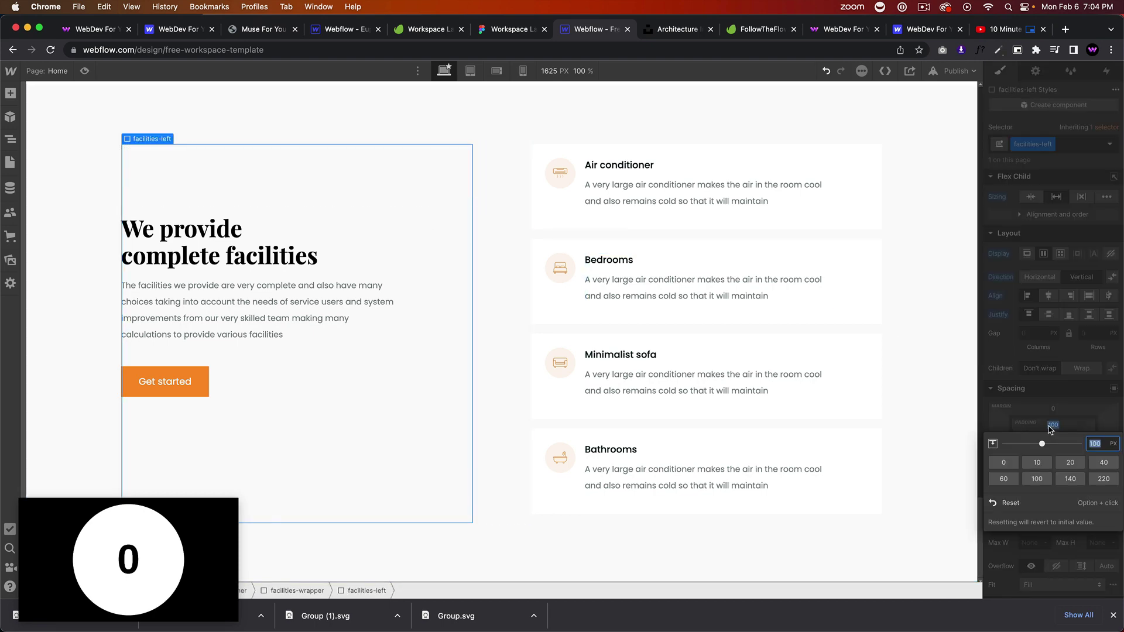
key("Return")
left_click(500, 210)
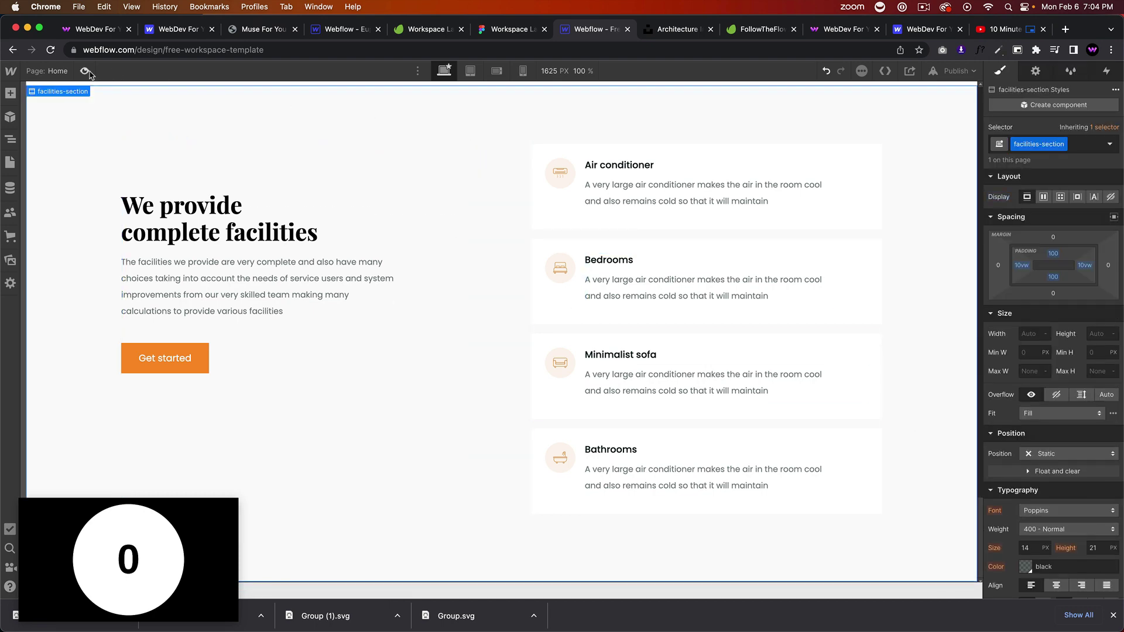
left_click(85, 71)
scroll(450, 308, "up", 1)
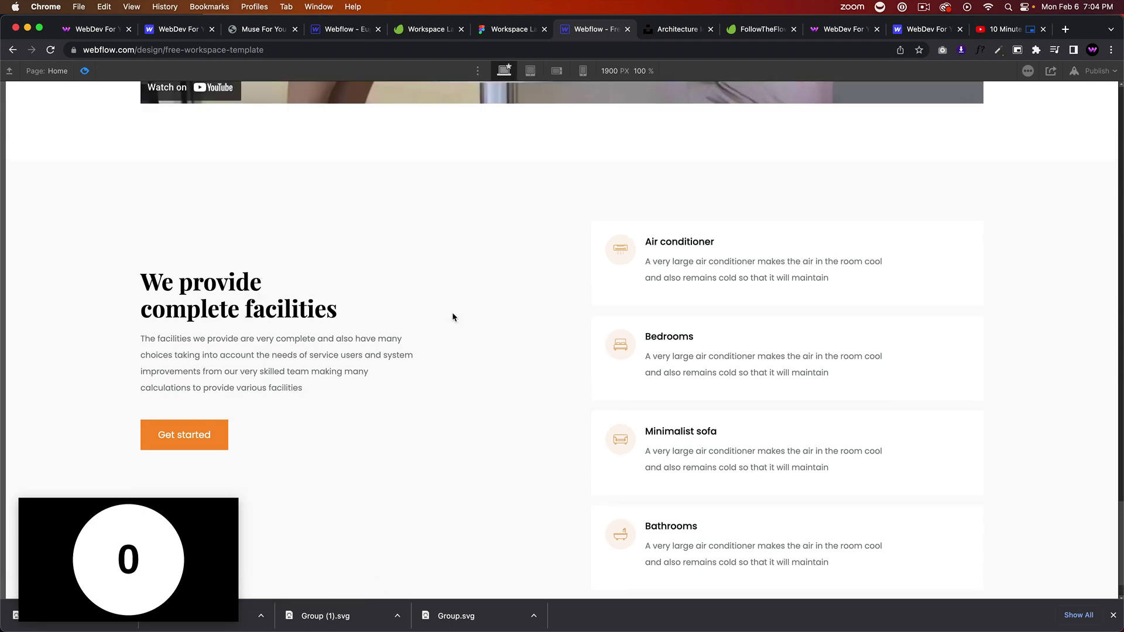
Set the top padding of facilities-left to 40 px and preview the facilities section
scroll(452, 313, "down", 1)
left_click(85, 71)
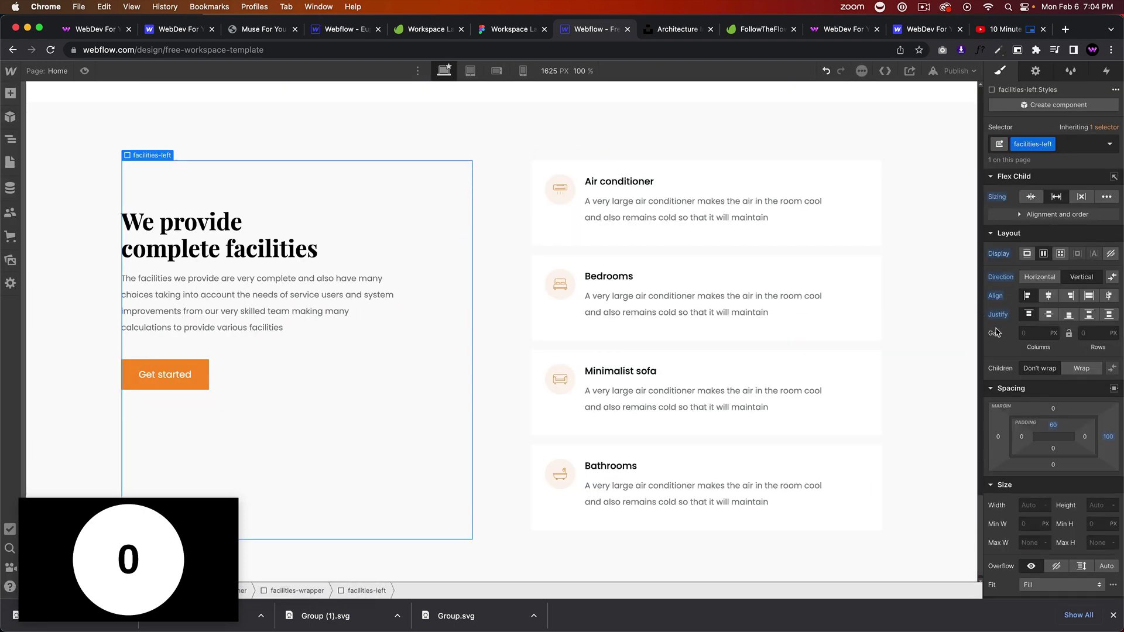
left_click(1054, 425)
key("Return")
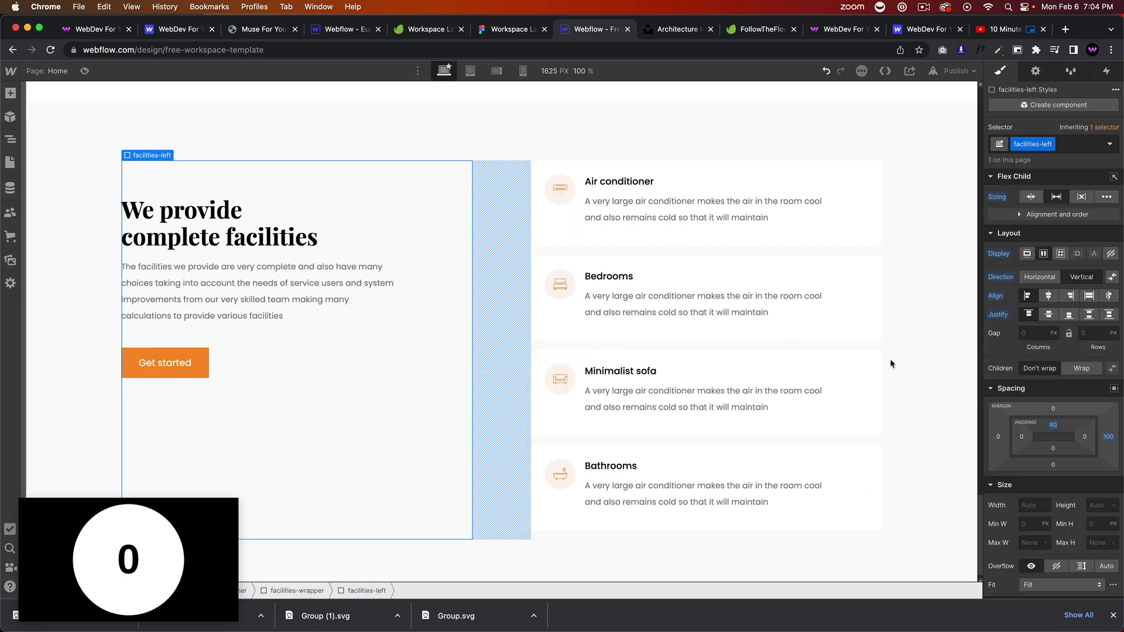
left_click(364, 136)
left_click(85, 71)
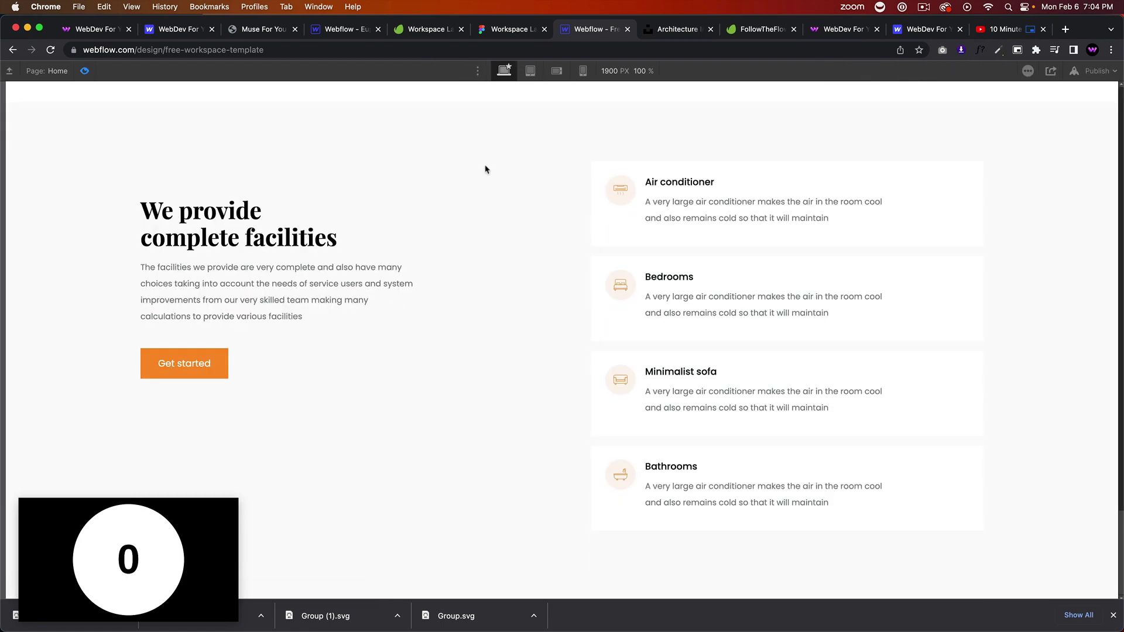
Switch to the Figma design and inspect the white background rectangle and spacing of the Air conditioner card
left_click(501, 30)
left_click(802, 254)
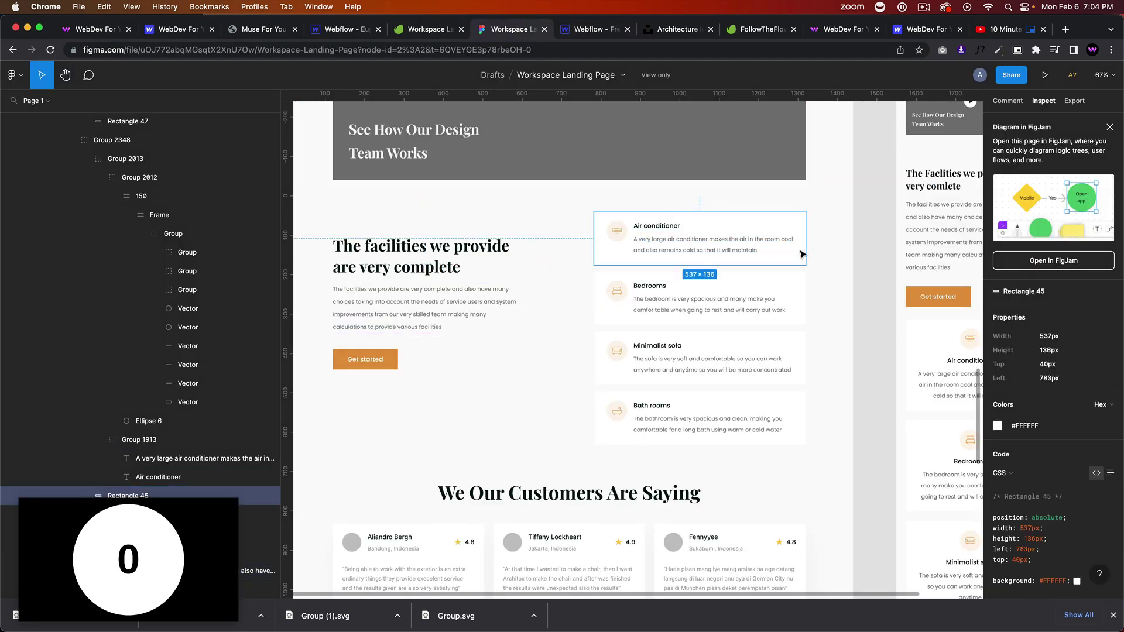
key("alt")
Switch back to Webflow and add an outside box shadow to facilities-item-wrapper using the Black swatch at 60% opacity
left_click(596, 31)
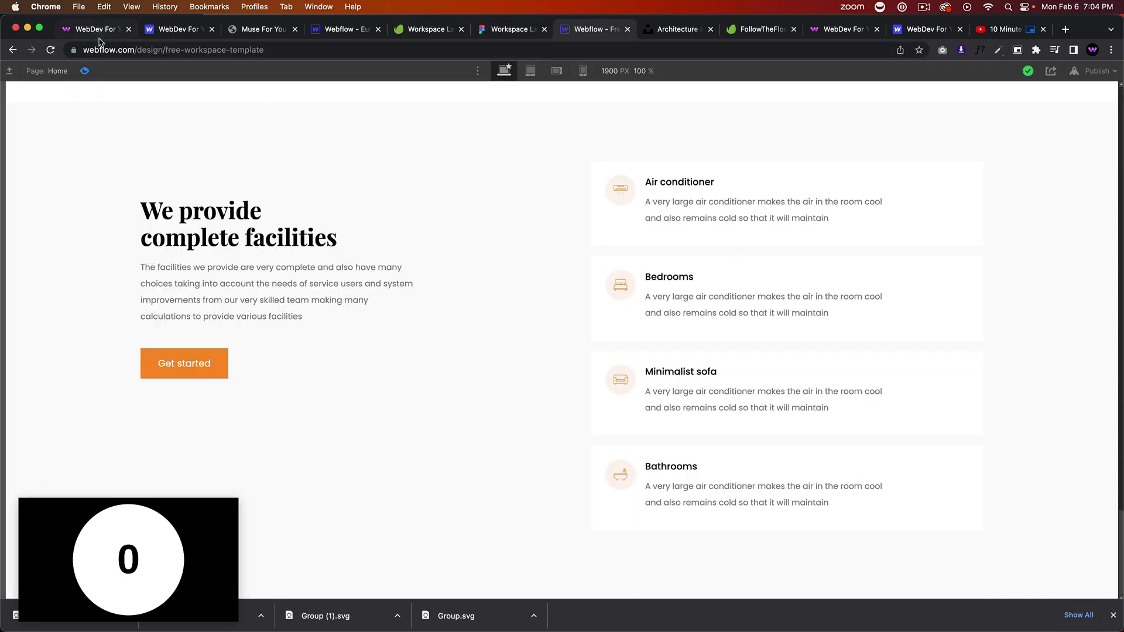
left_click(84, 71)
left_click(814, 227)
scroll(1062, 445, "down", 5)
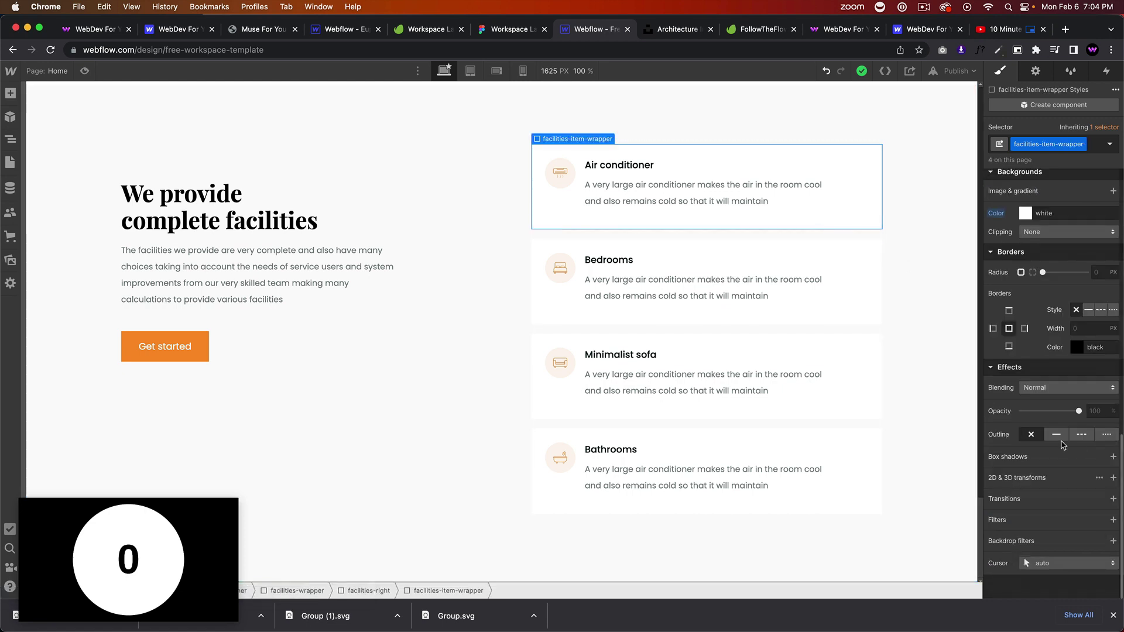
left_click(1112, 457)
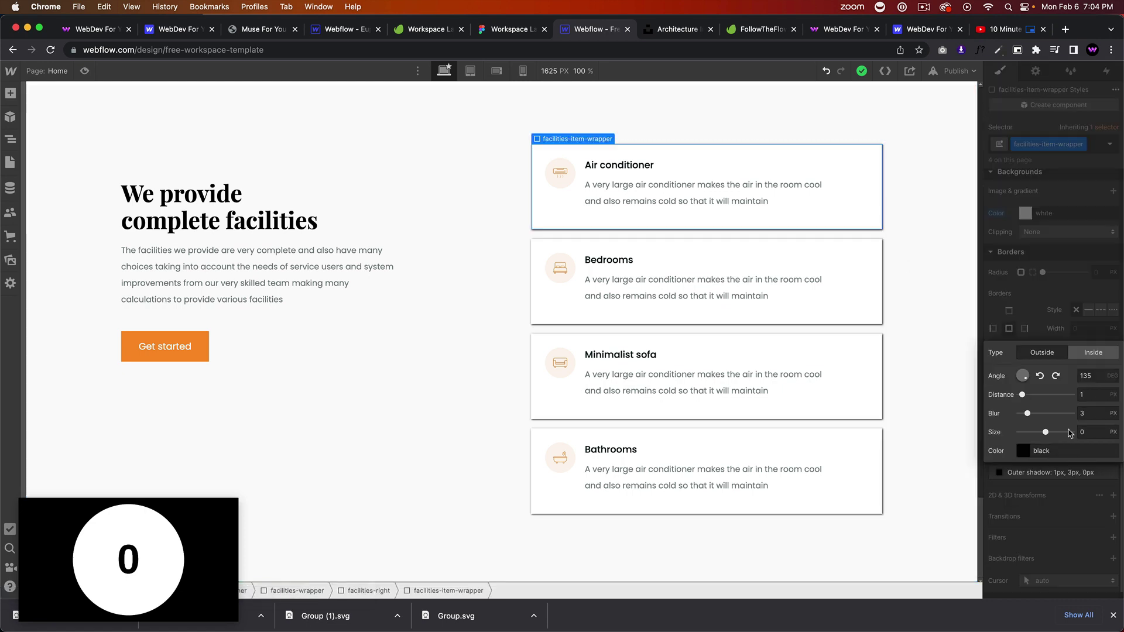
left_click(1032, 449)
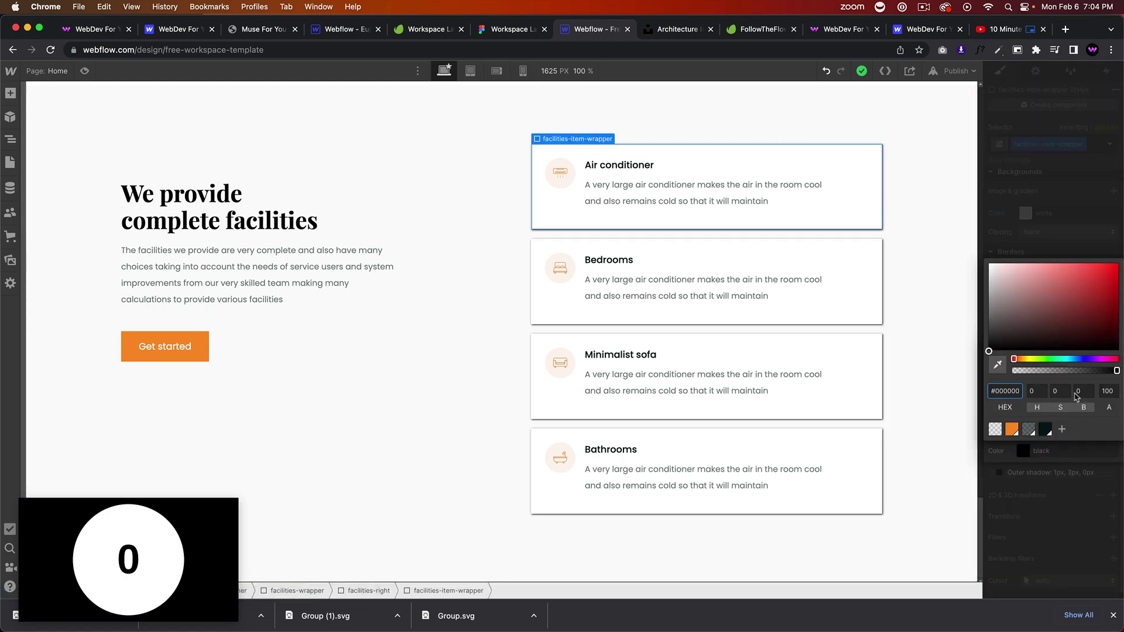
left_click(1029, 429)
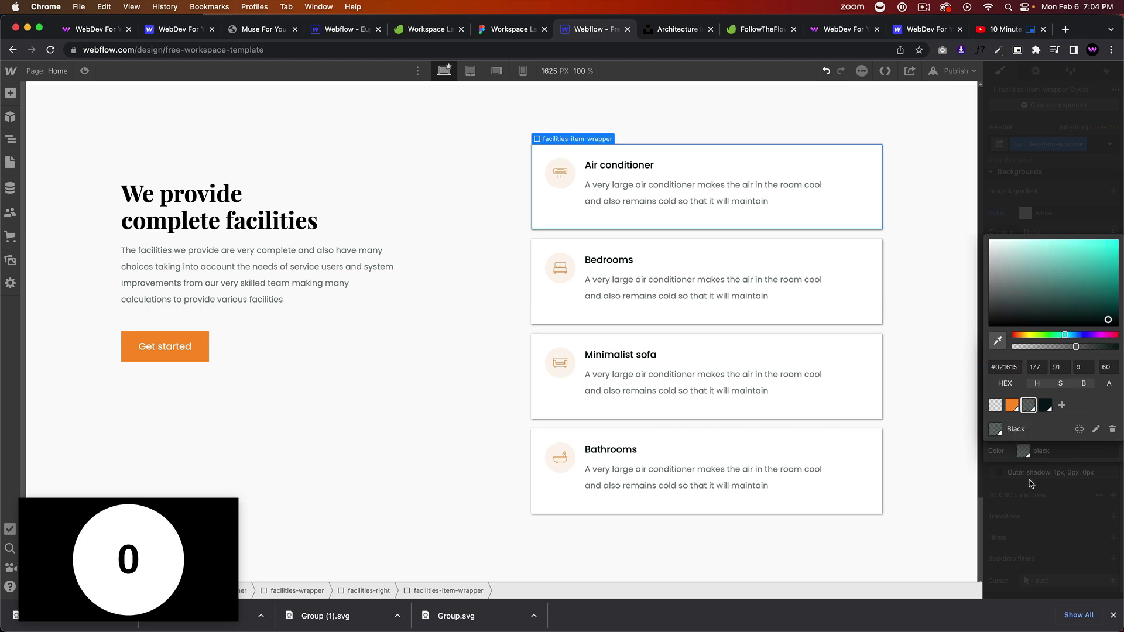
left_click(1065, 460)
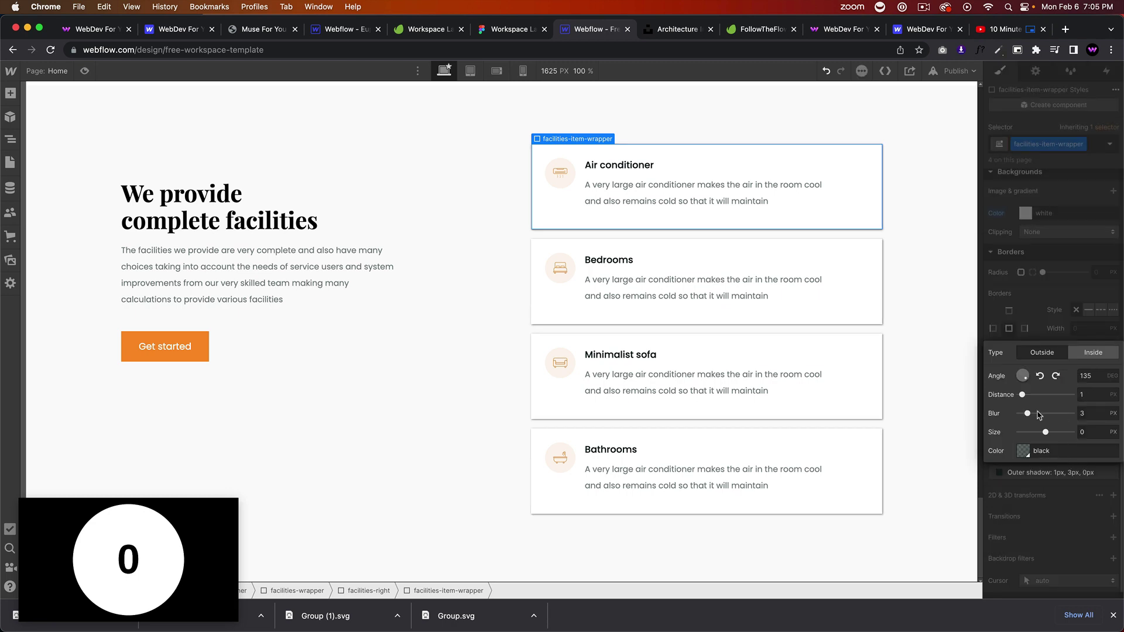
Set the facilities-item-wrapper shadow's angle to 135 degrees, blur to 100 px and size to -20 px
mouse_move(1031, 414)
left_mouse_down()
mouse_move(1073, 413)
mouse_move(1034, 432)
left_mouse_up()
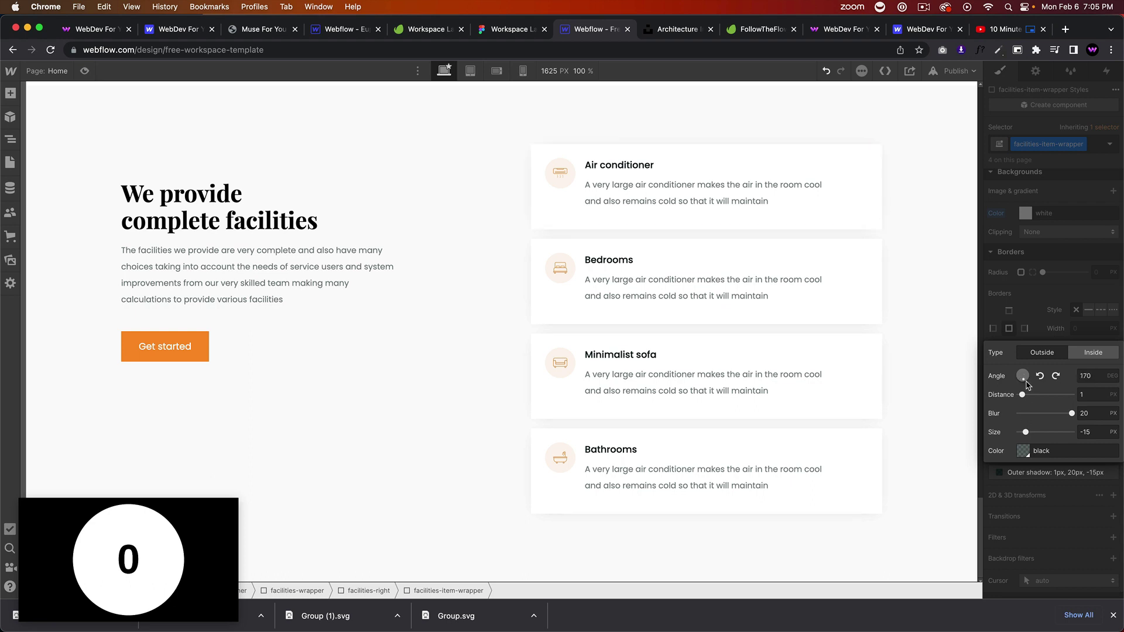
left_click(1028, 382)
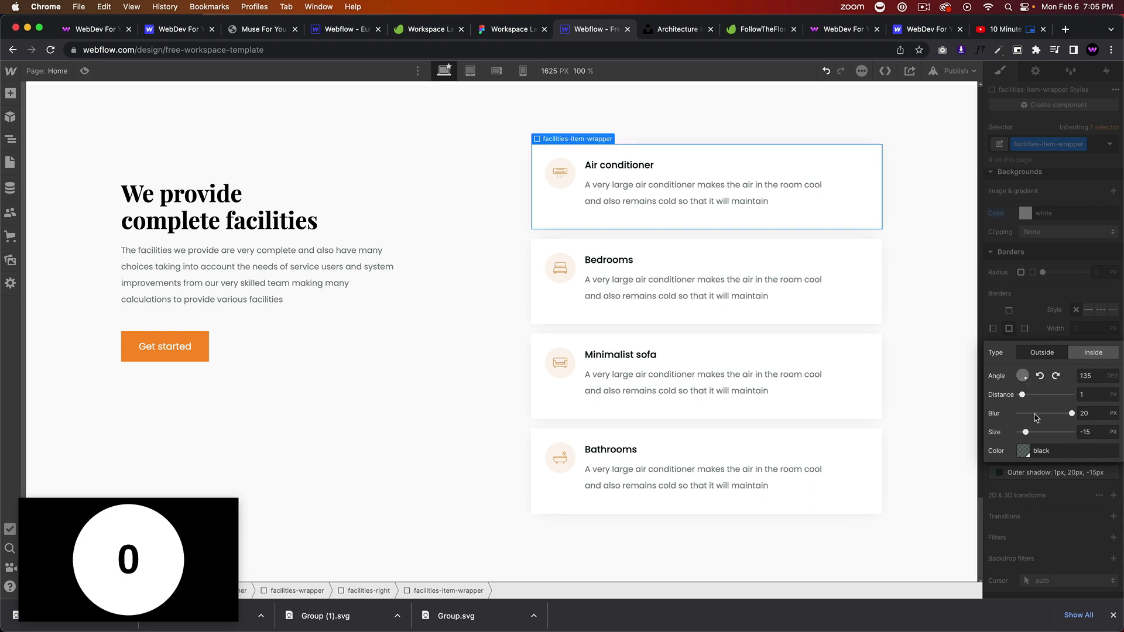
left_click(1070, 414)
key("Return")
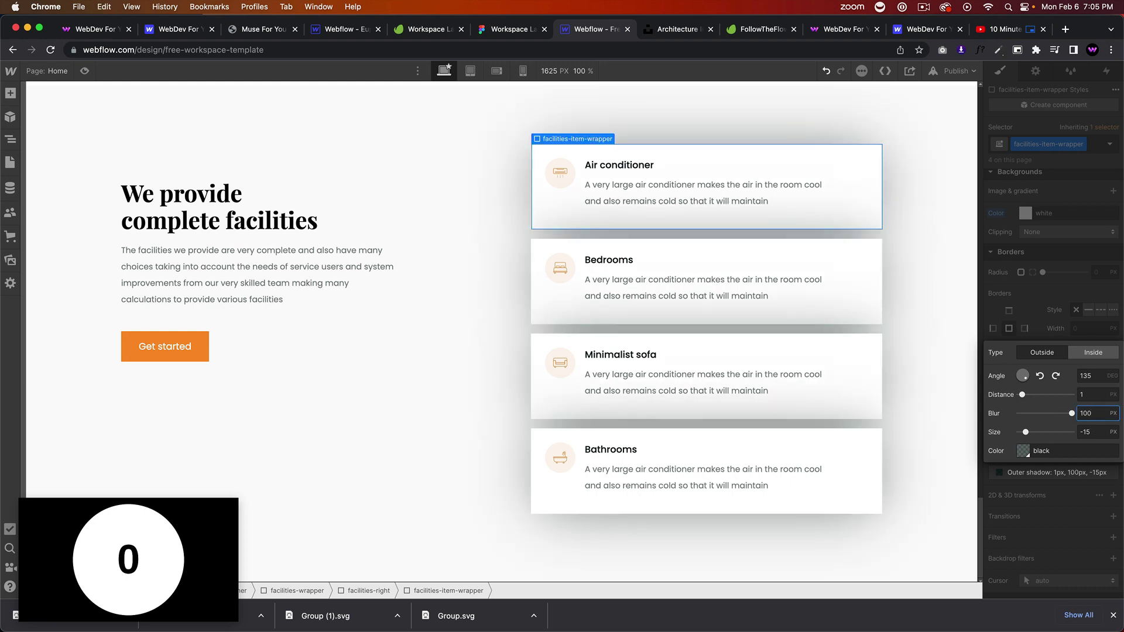
left_click_drag(1027, 436, 1023, 432)
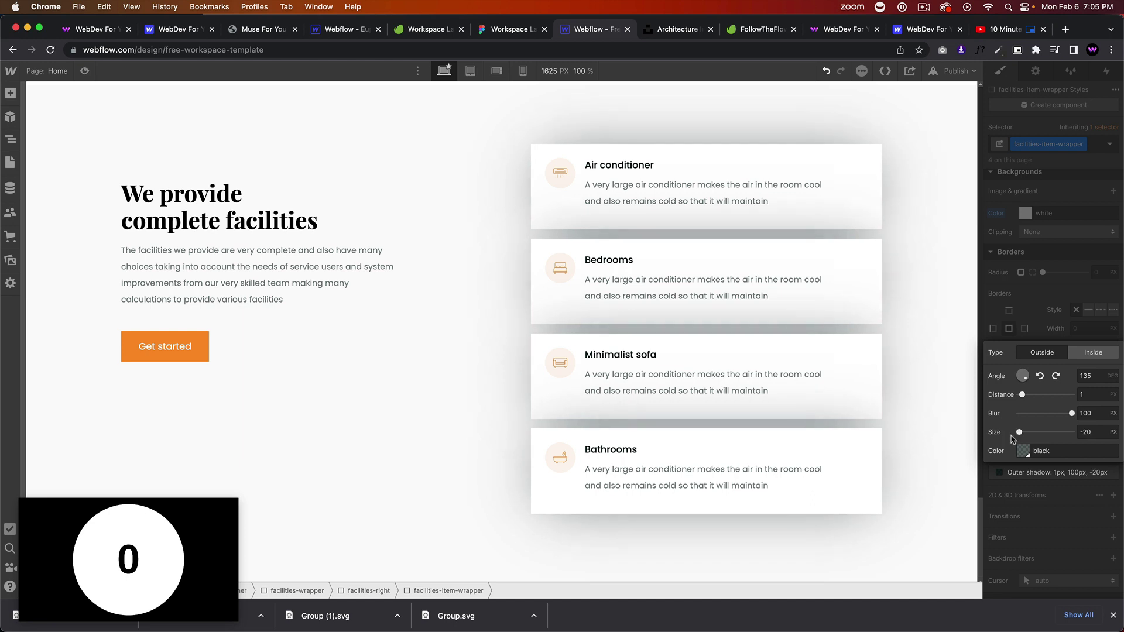
Lower the facilities-item-wrapper shadow colour's opacity to 10% and set its blur to 60 px
left_click(1050, 451)
left_click(1108, 365)
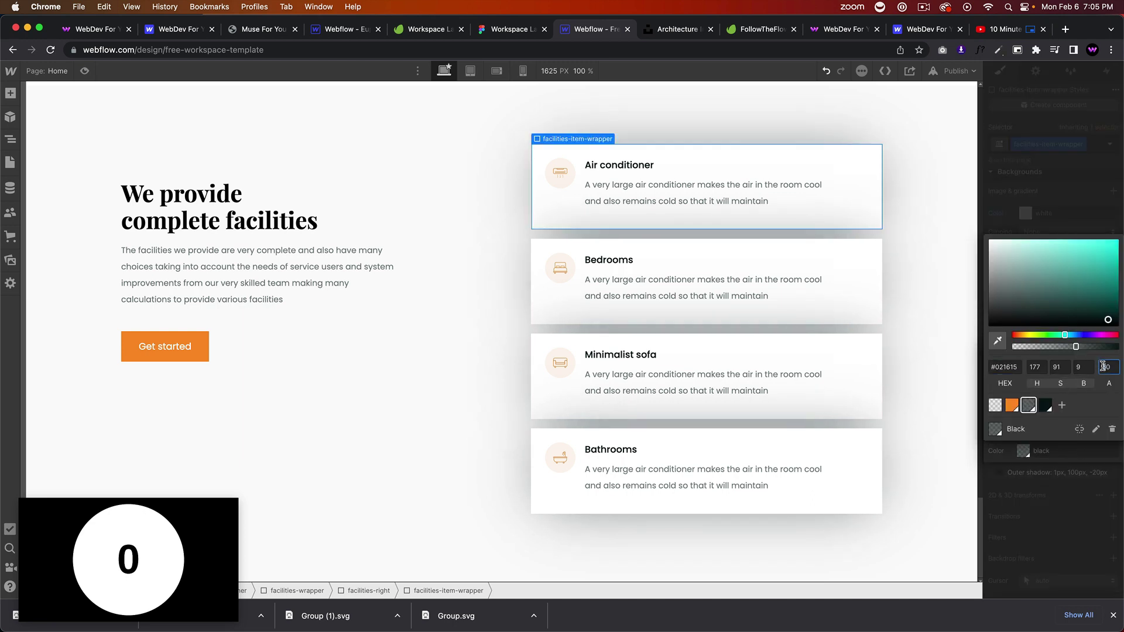
type("10")
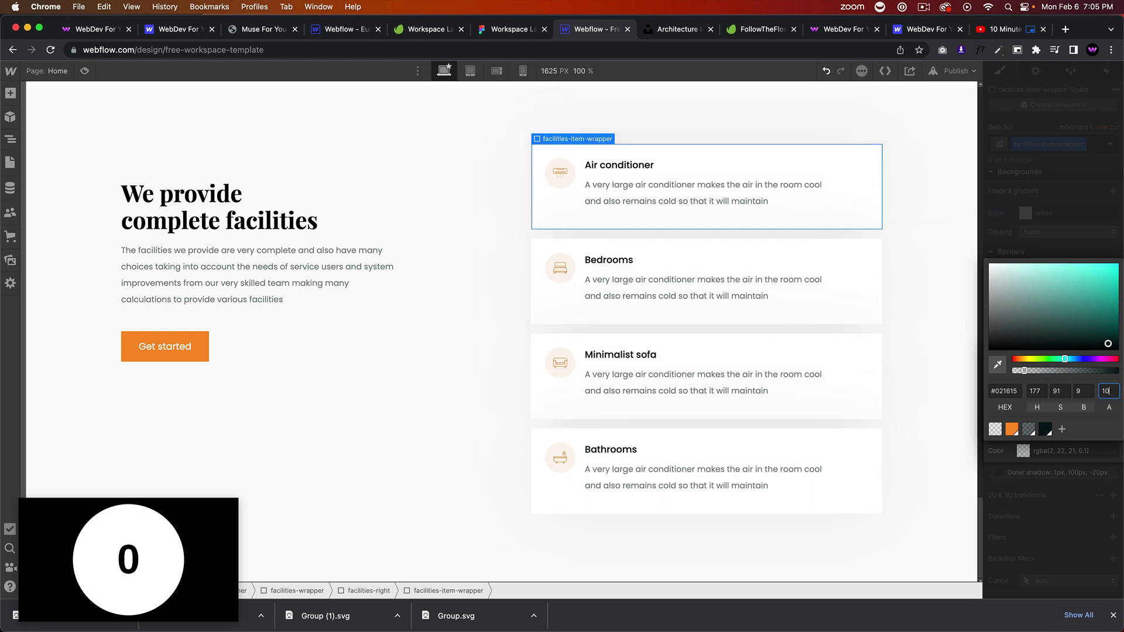
left_click(1052, 251)
left_click(1091, 409)
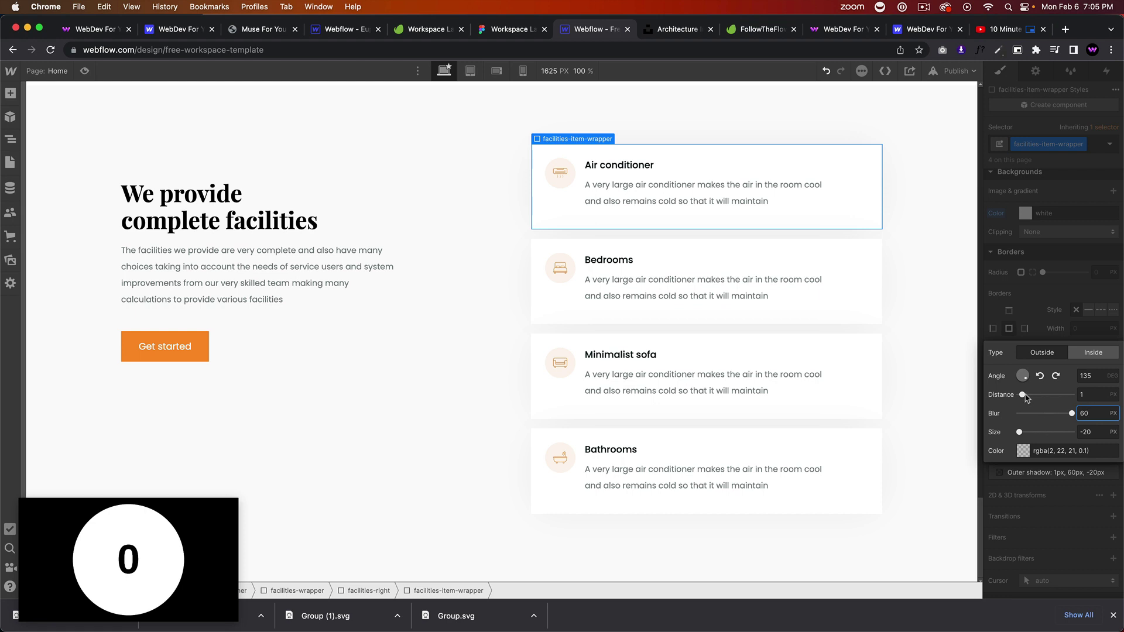
Set the card shadow's distance to 0 px, angle to 90 degrees and blur to 40 px, and preview the section
mouse_move(1025, 398)
left_mouse_down()
mouse_move(1060, 395)
mouse_move(1021, 397)
left_mouse_up()
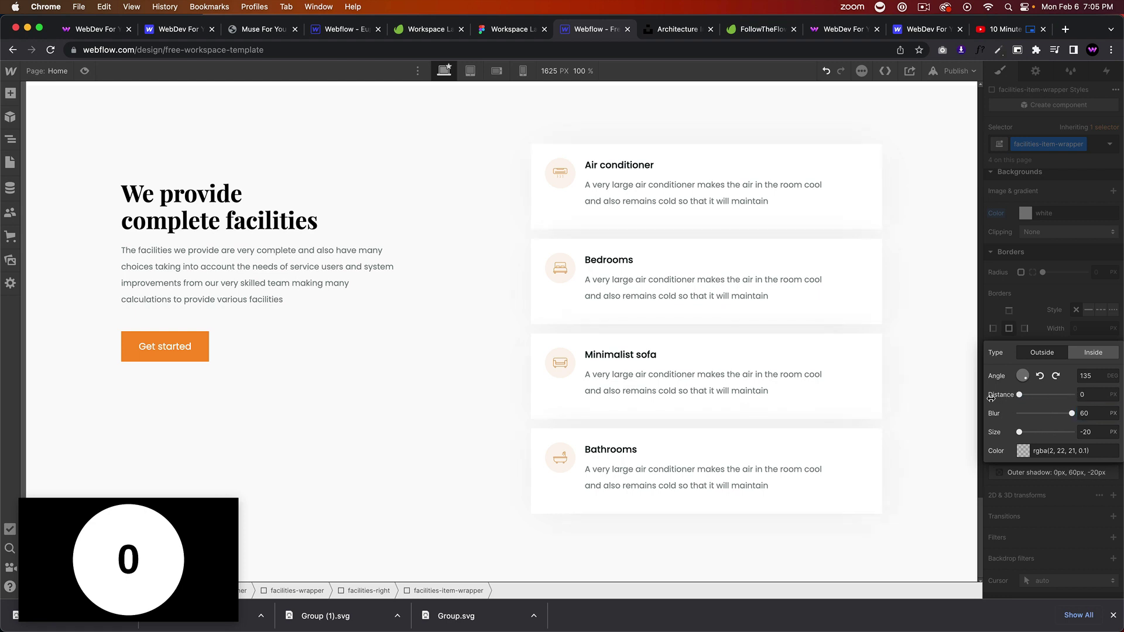
left_click(1089, 394)
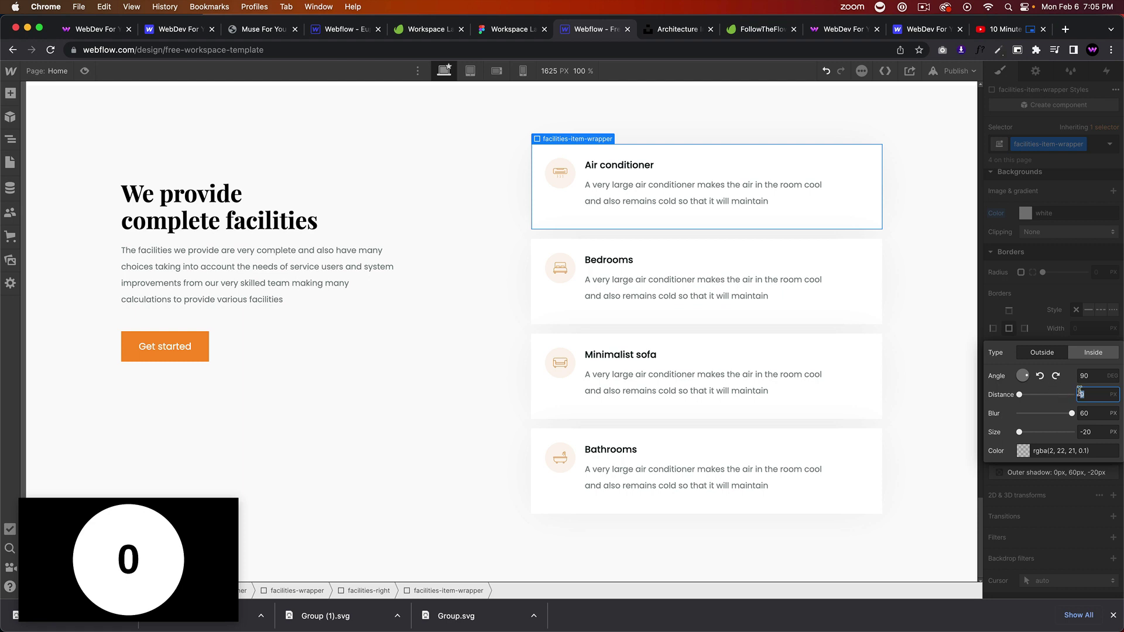
left_click_drag(1023, 376, 1055, 377)
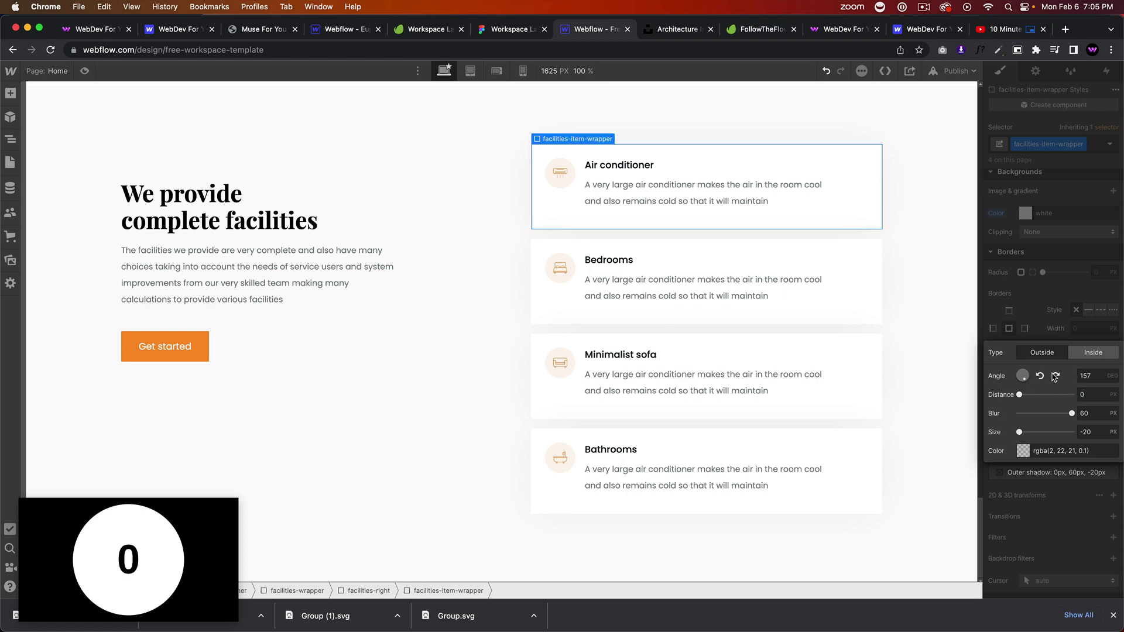
left_click(1091, 398)
left_click(1084, 415)
left_click(880, 537)
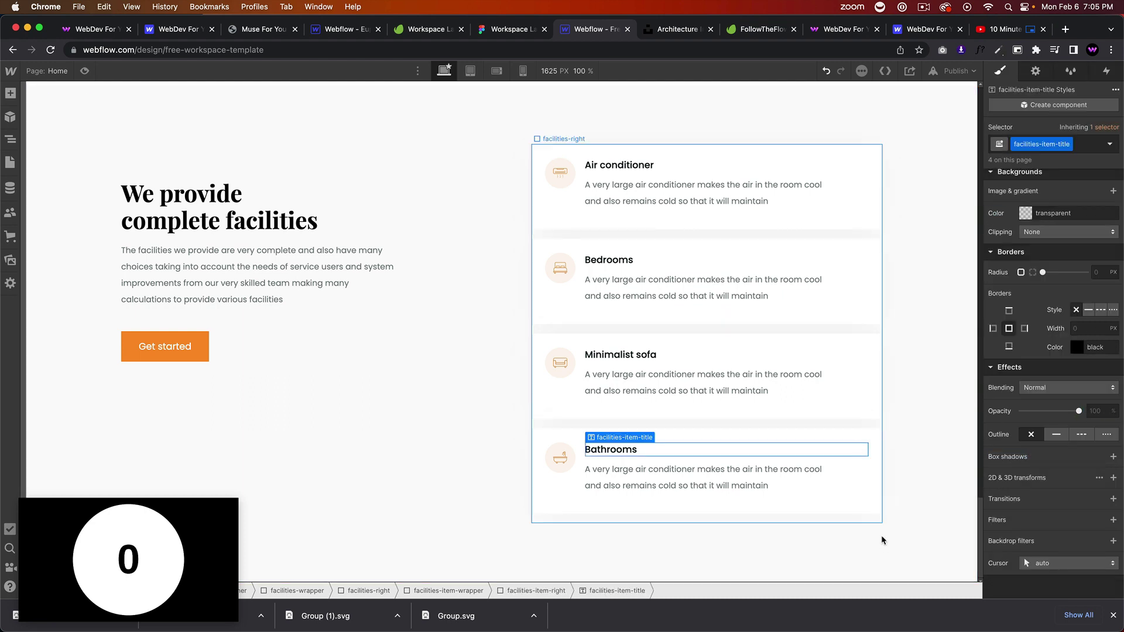
left_click(911, 512)
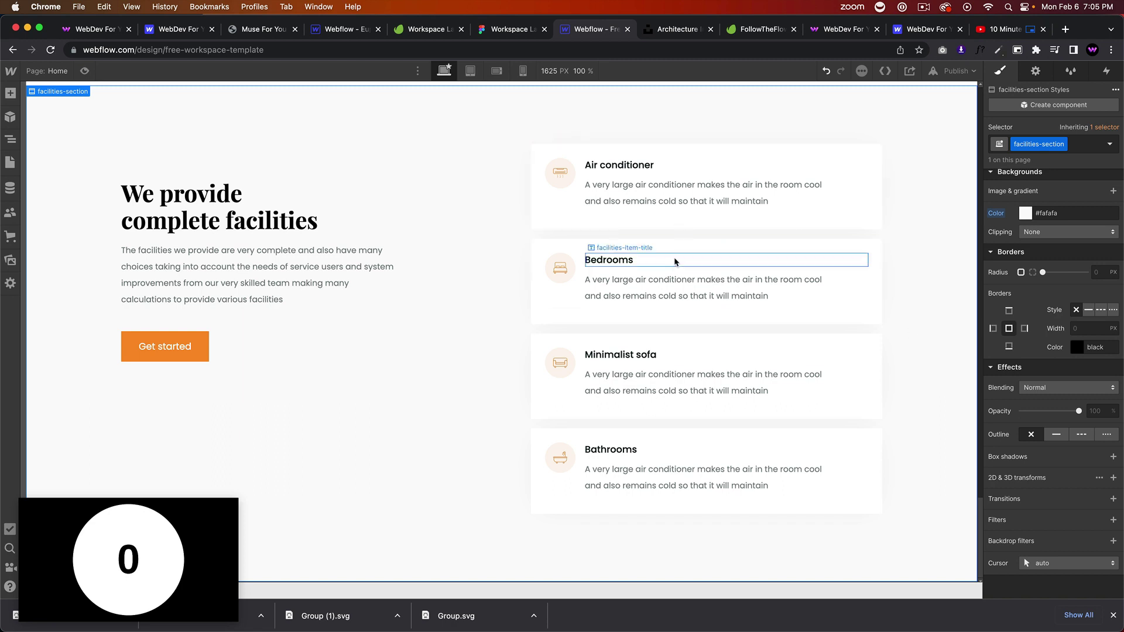
key("super+shift+p")
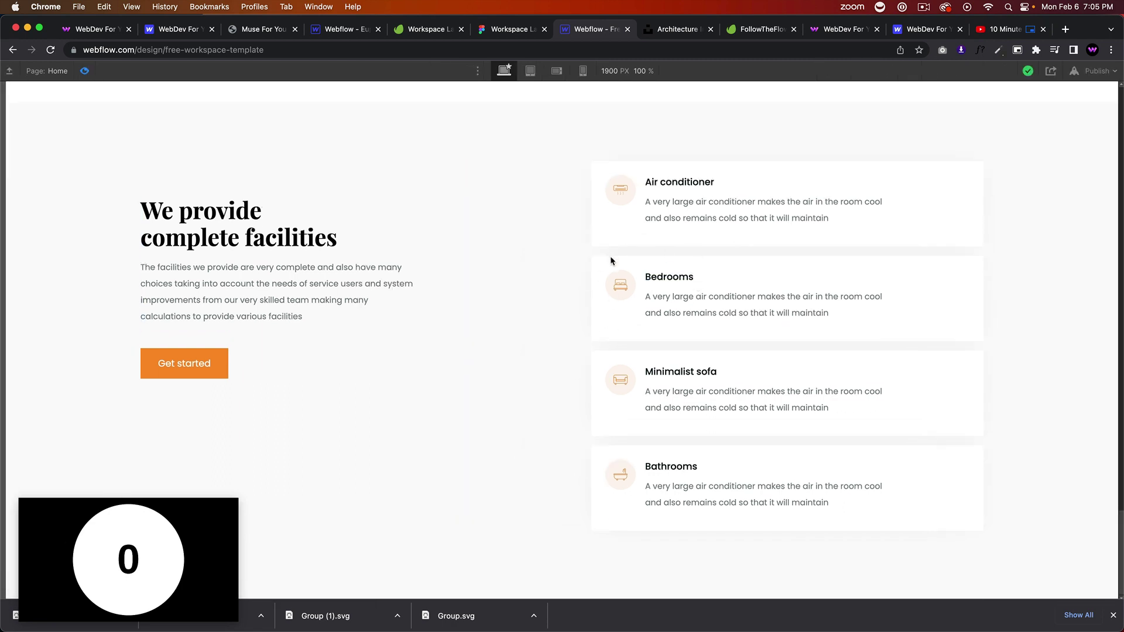
Set the facilities-item-wrapper shadow colour to the solid Black swatch and bring its opacity down to 10%
left_click(84, 71)
left_click(830, 223)
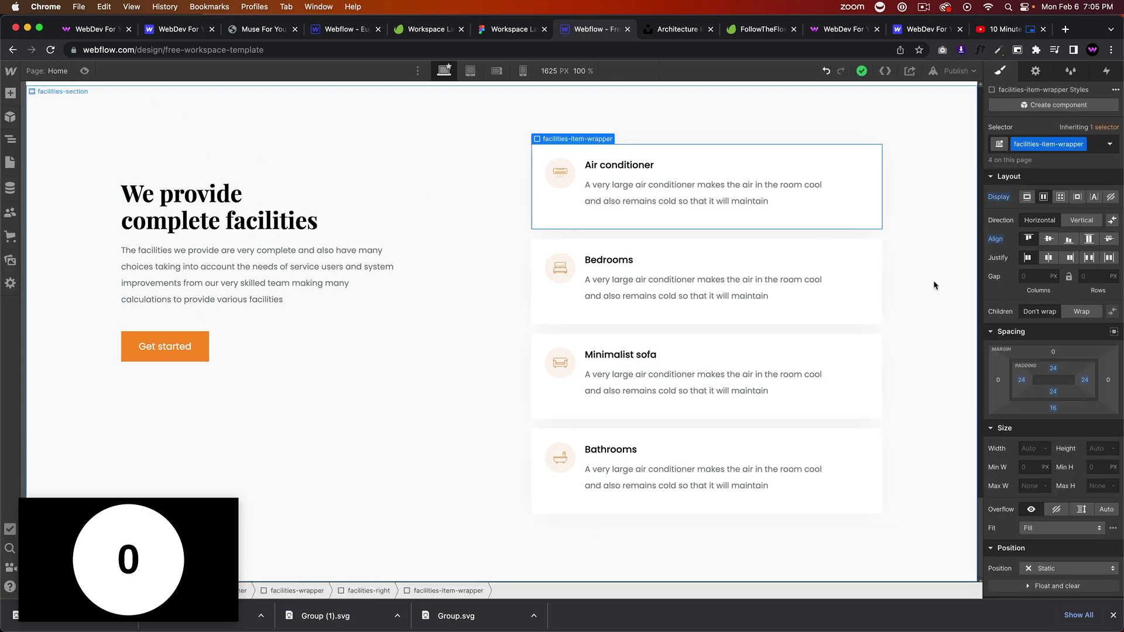
scroll(1022, 338, "down", 15)
left_click(1028, 537)
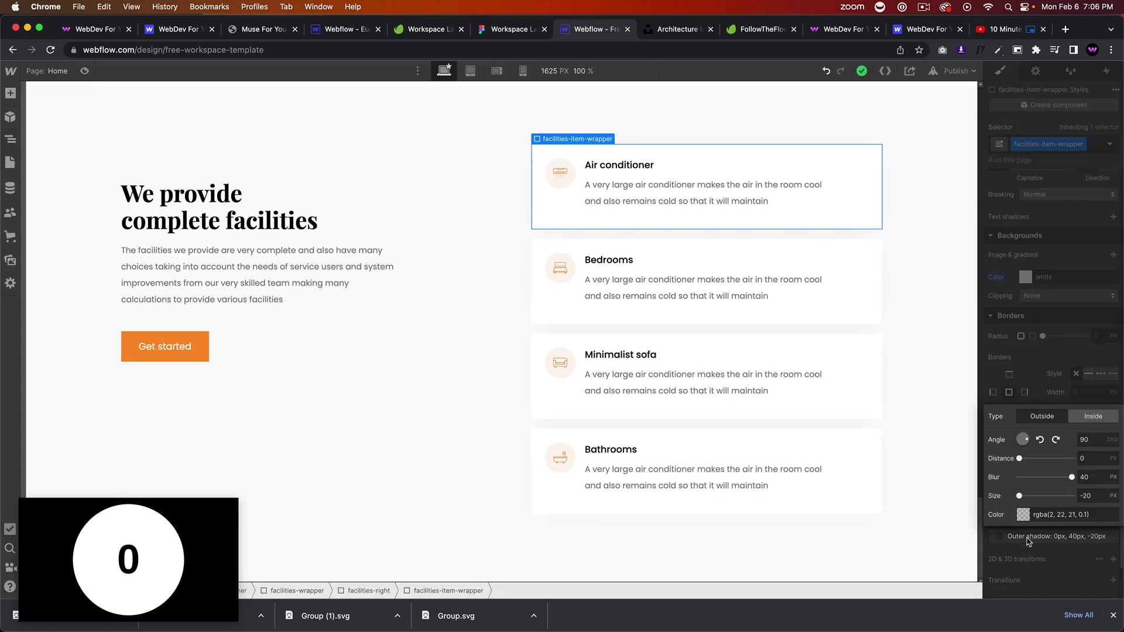
left_click(1024, 515)
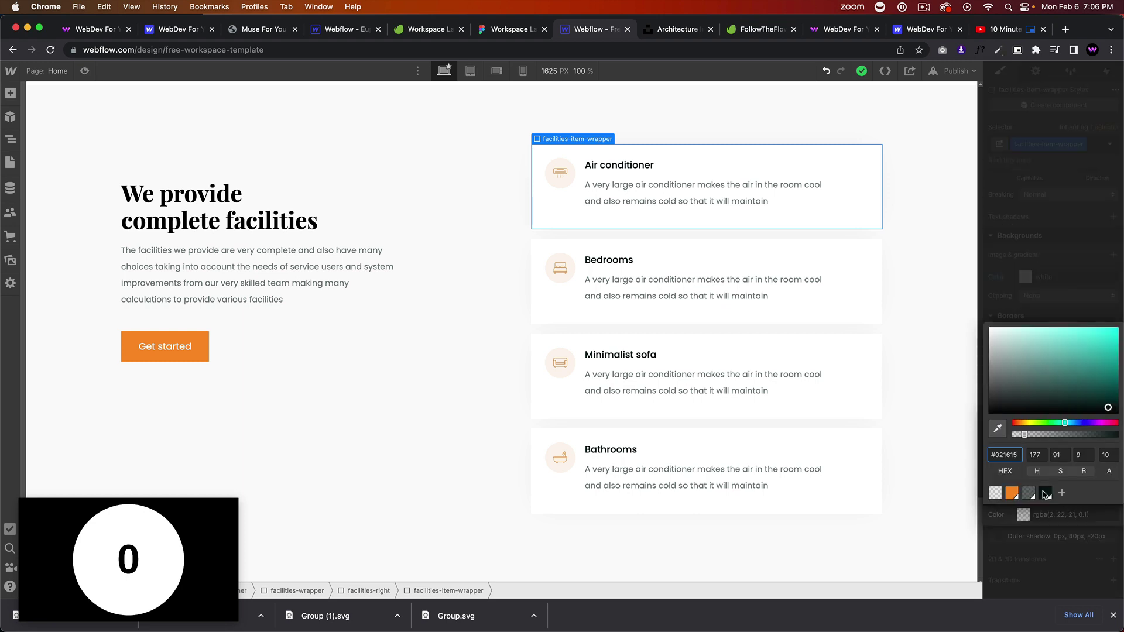
left_click(1046, 494)
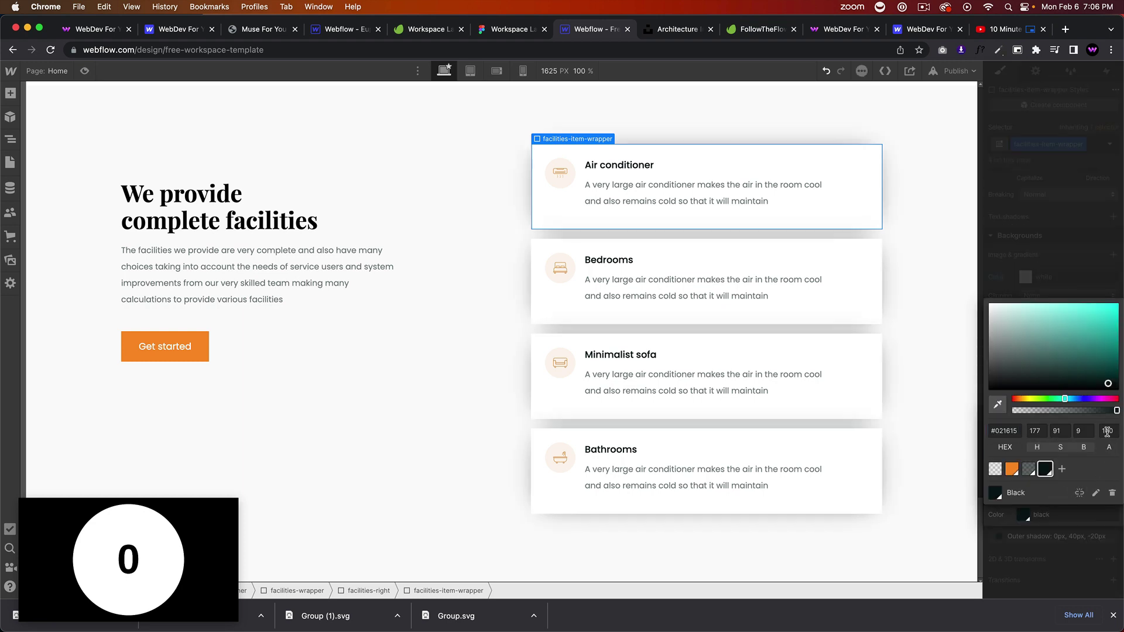
type("30")
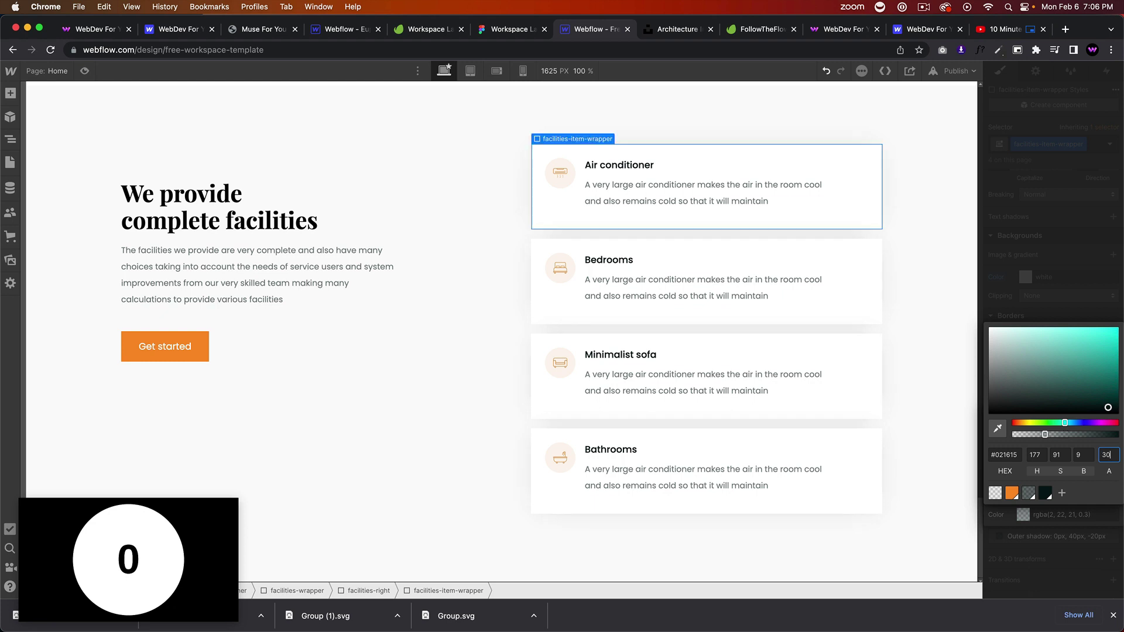
key("shift+Down")
key("shift+Down")
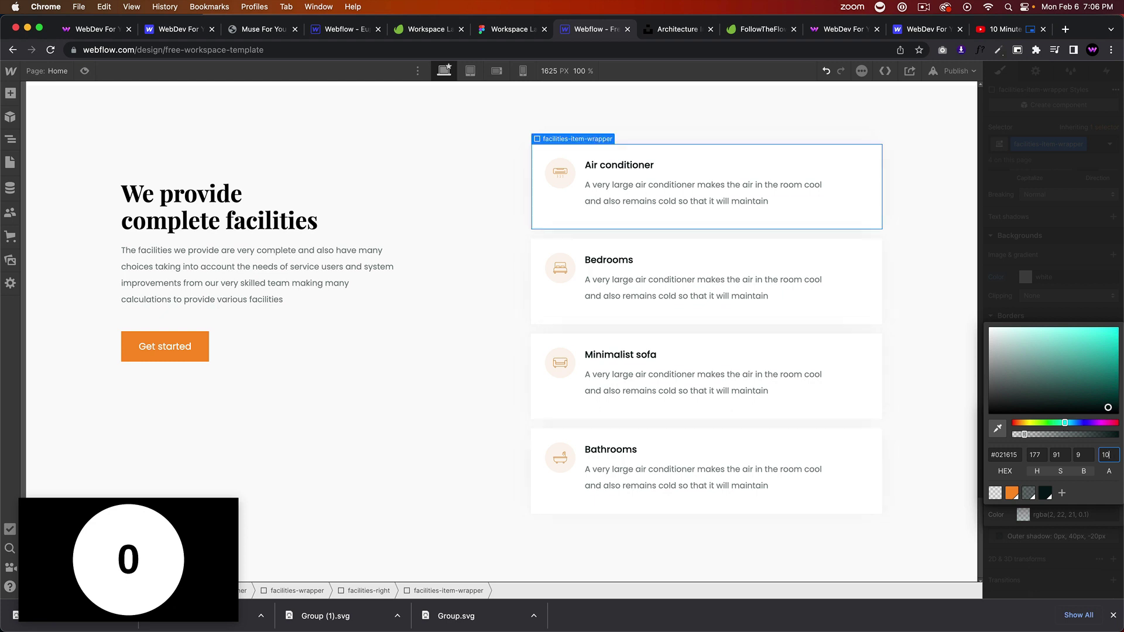
Reapply the solid Black swatch to the facilities-item-wrapper shadow and adjust its opacity
left_click(1046, 493)
left_click(1108, 431)
left_click(886, 470)
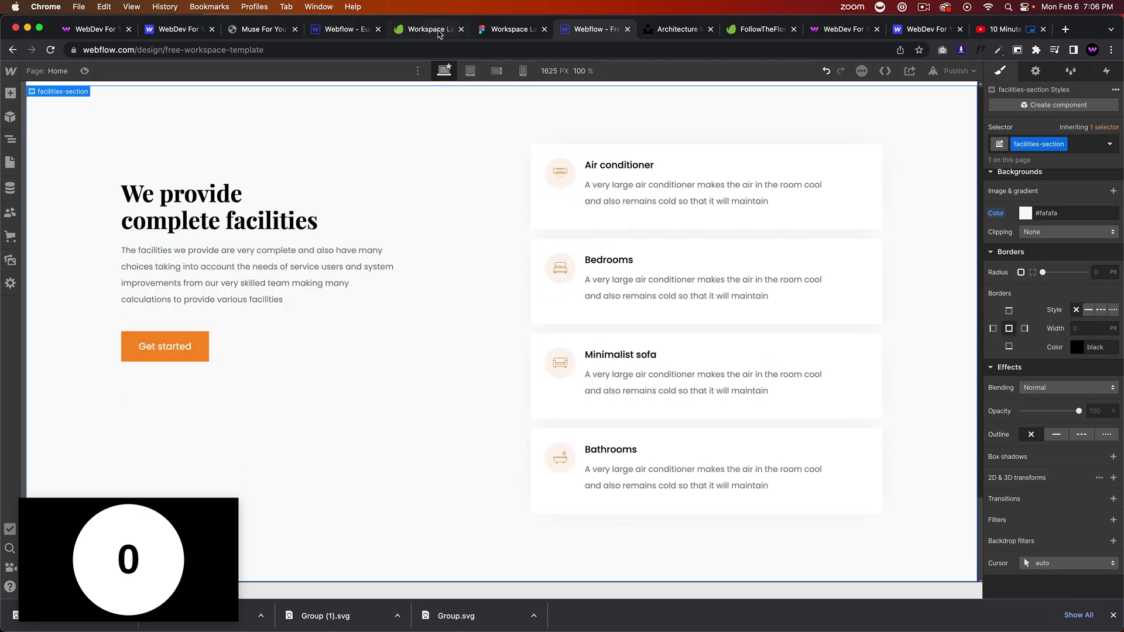
Switch to the Figma design and examine the customer testimonials section and footer of the desktop layout
left_click(497, 29)
scroll(475, 328, "down", 5)
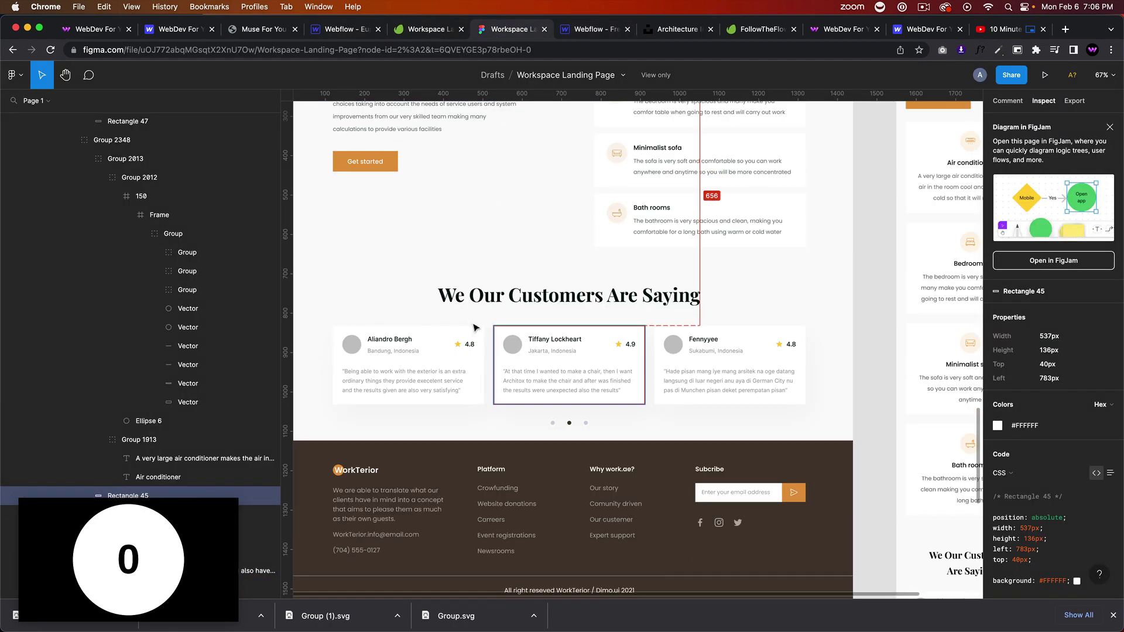
left_click(347, 274)
scroll(351, 275, "left", 1)
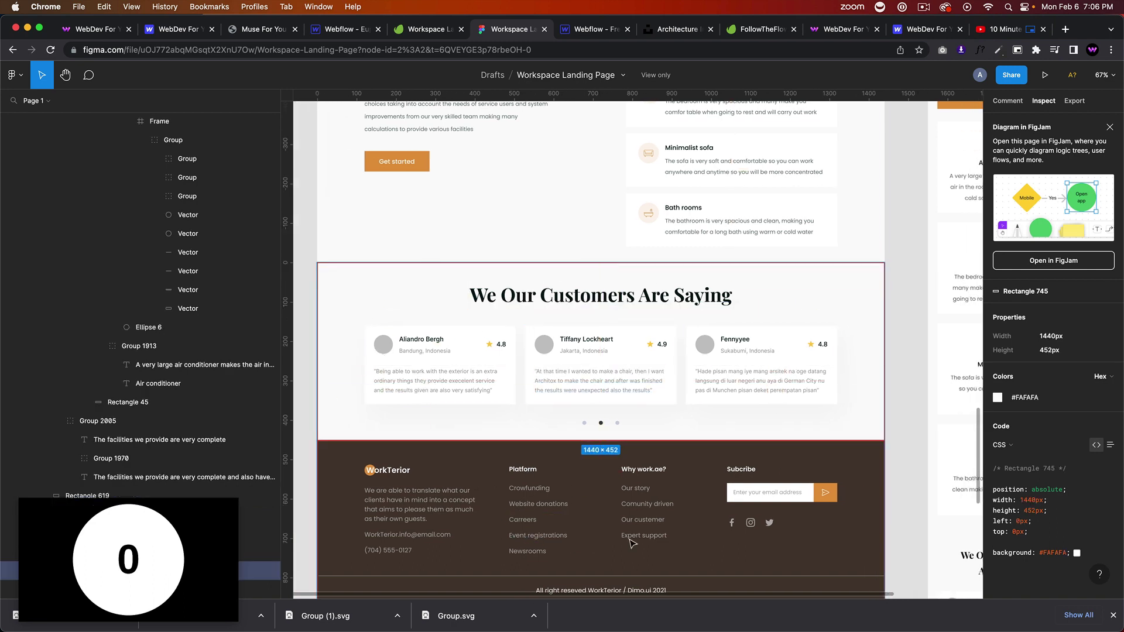
scroll(580, 387, "down", 1)
scroll(616, 359, "left", 3)
scroll(616, 360, "right", 8)
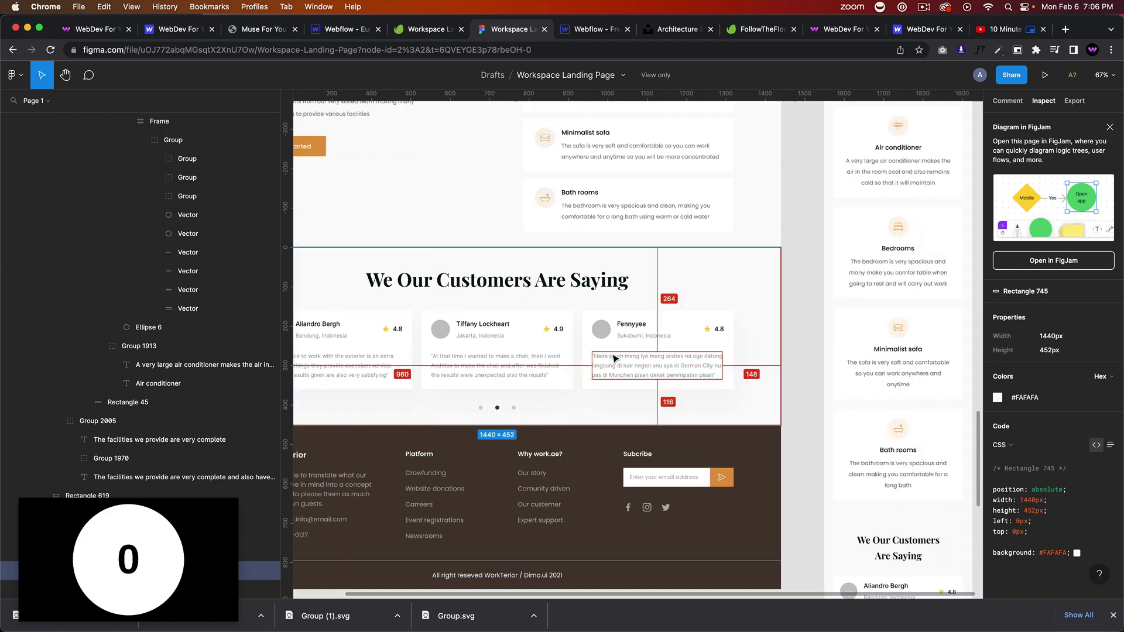
Look over the mobile layout and the earlier desktop sections in the Figma design
scroll(784, 363, "up", 4)
scroll(818, 324, "down", 2)
scroll(818, 323, "down", 6)
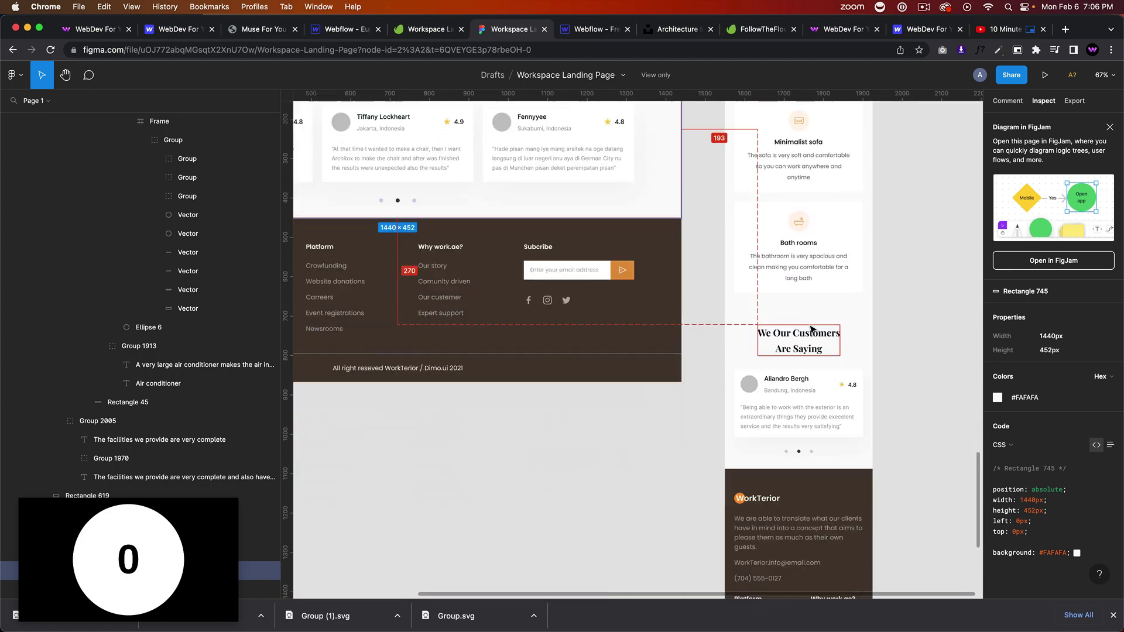
scroll(814, 327, "up", 10)
scroll(809, 333, "up", 15)
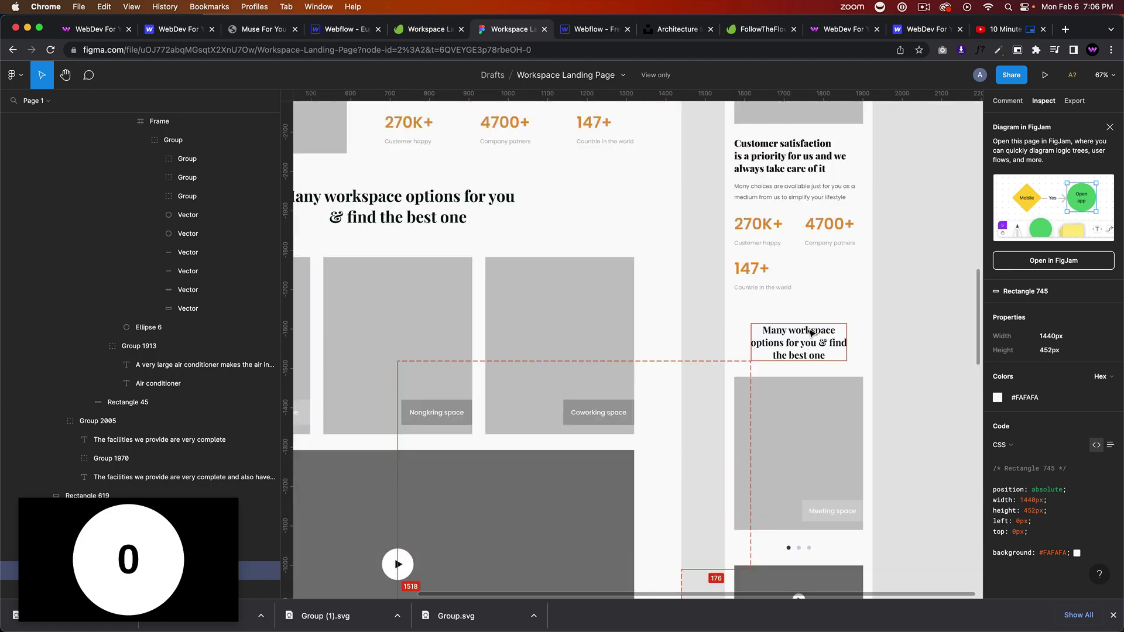
scroll(811, 336, "down", 5)
scroll(810, 336, "down", 5)
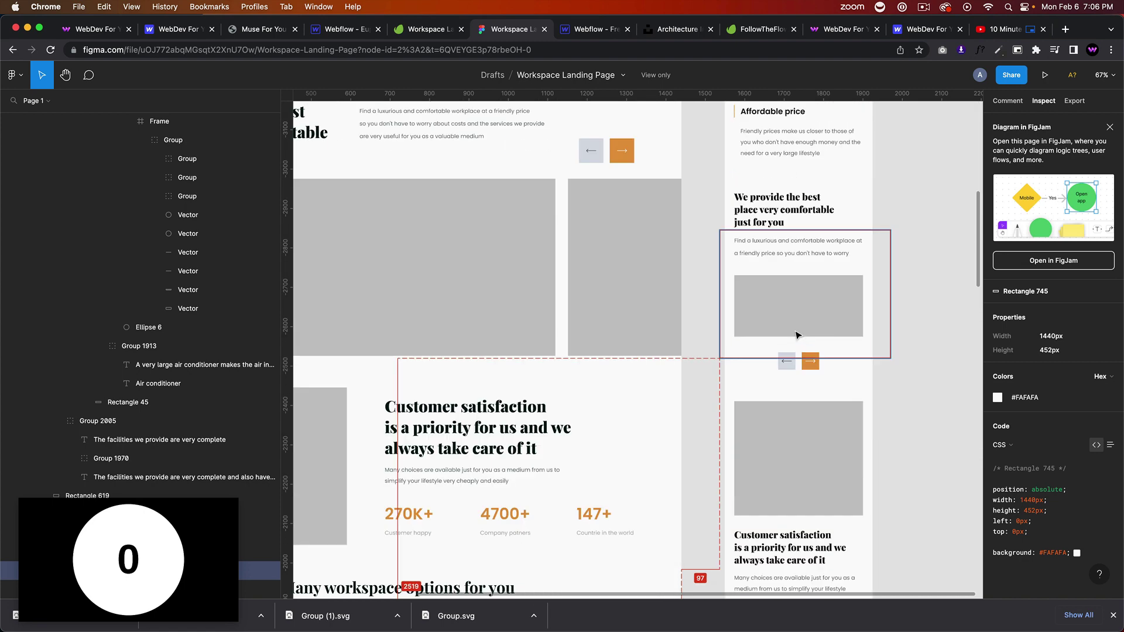
scroll(796, 333, "left", 5)
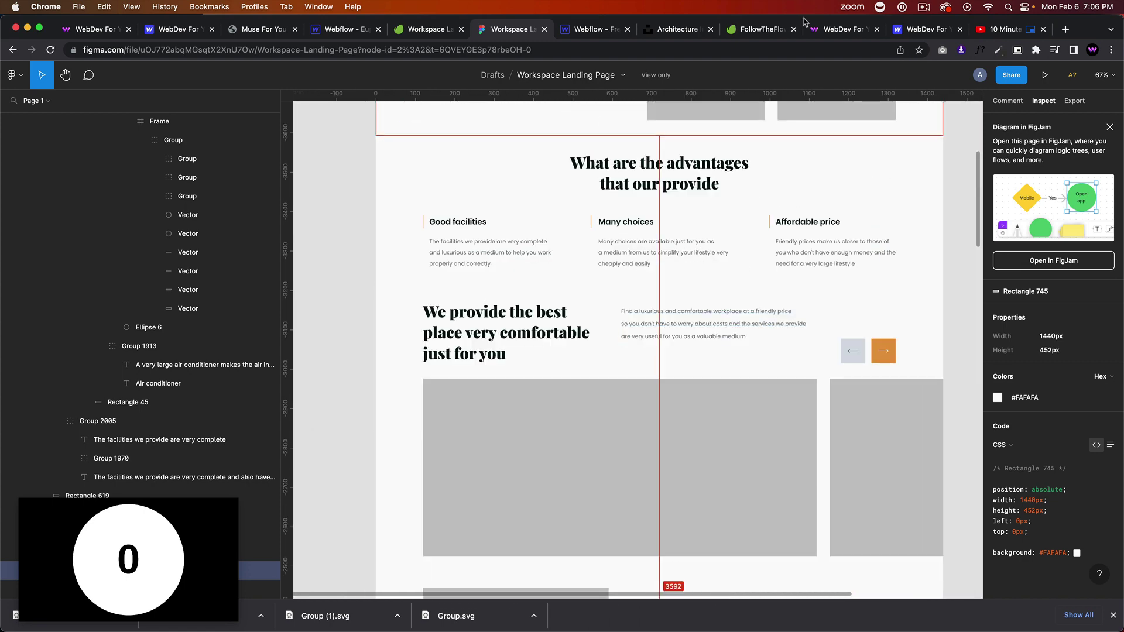
Switch back to Webflow and review the video and facilities sections on the page
left_click(567, 30)
scroll(551, 287, "up", 5)
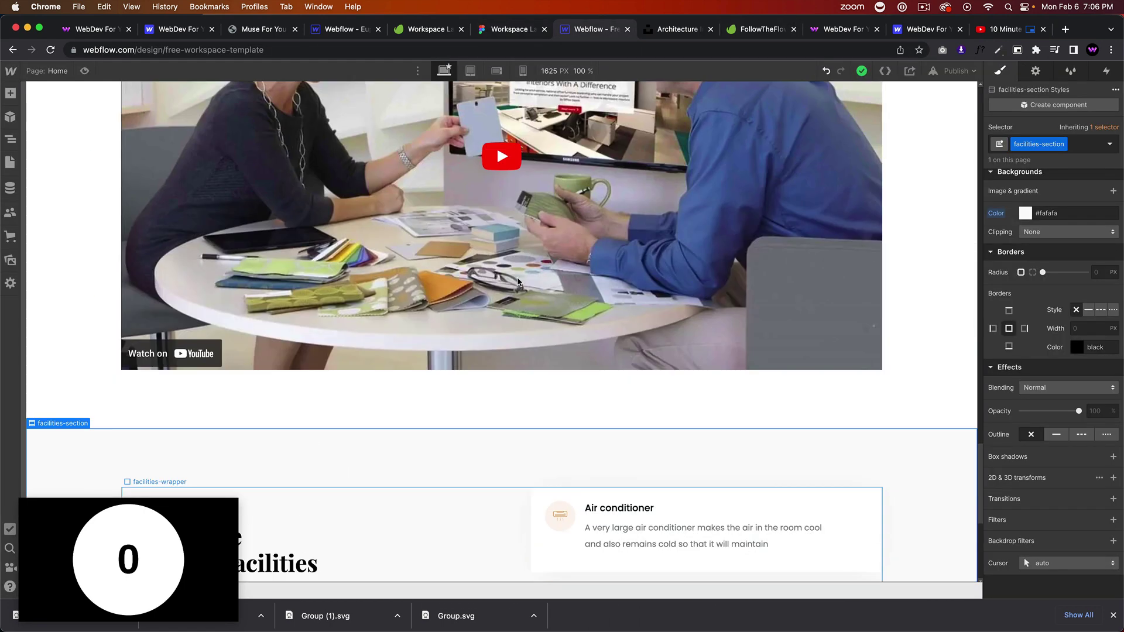
scroll(520, 284, "down", 5)
scroll(518, 278, "up", 5)
scroll(482, 431, "down", 5)
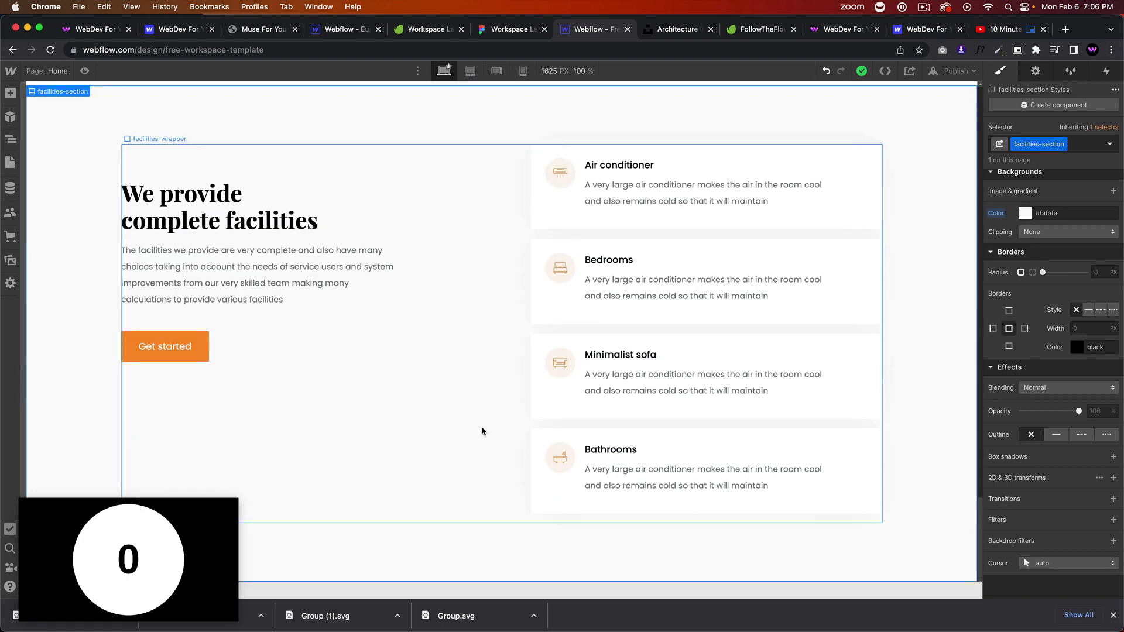